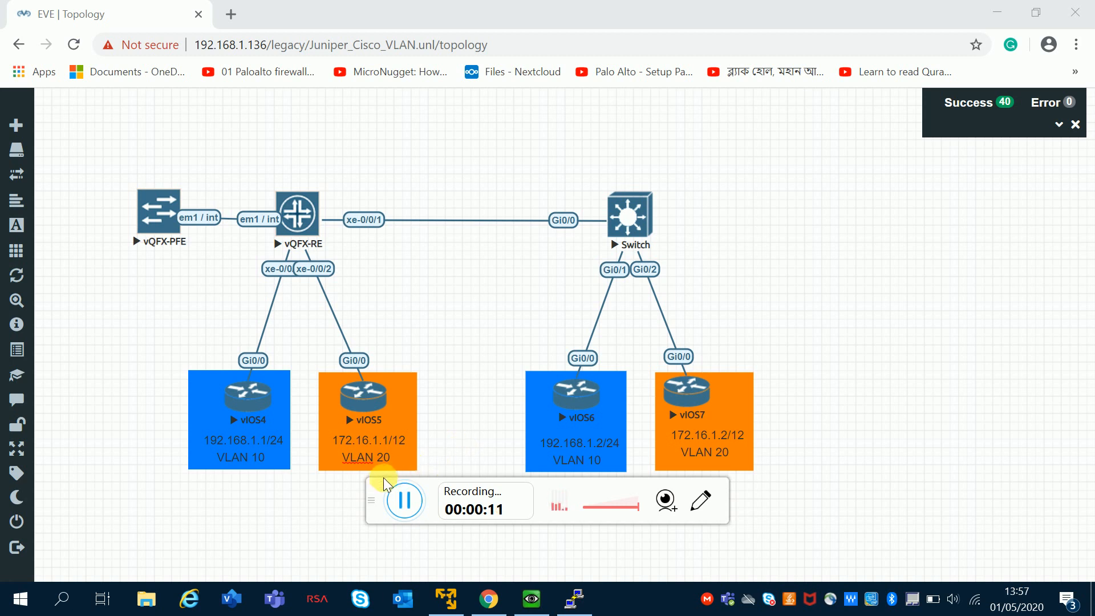
left_click_drag(381, 493, 375, 520)
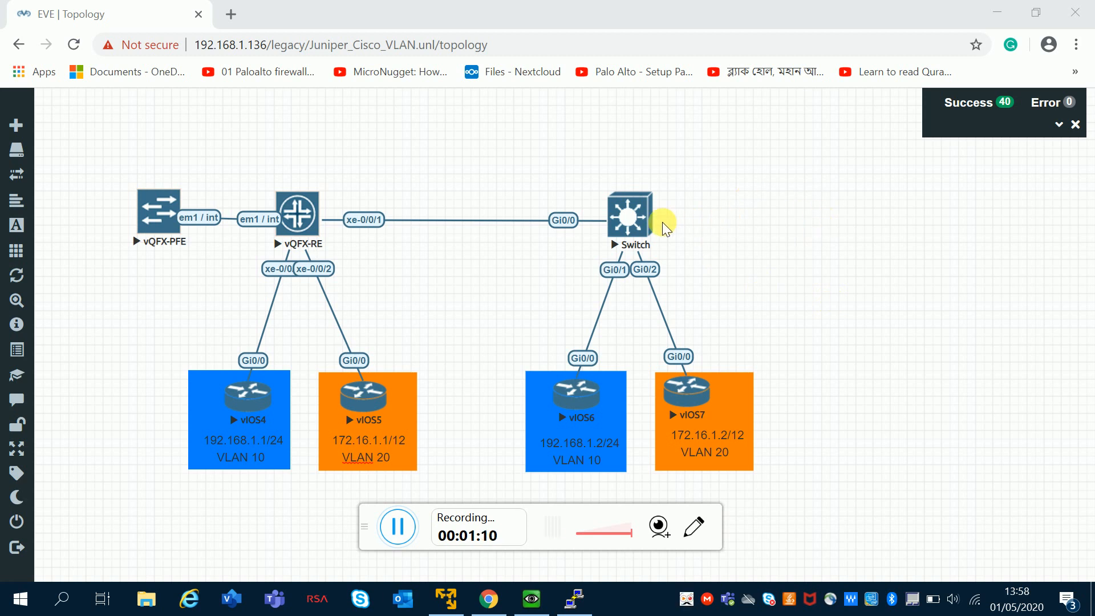
Open the console of the Switch node, move its window clear of the topology and bring up the command prompt.
left_click(641, 222)
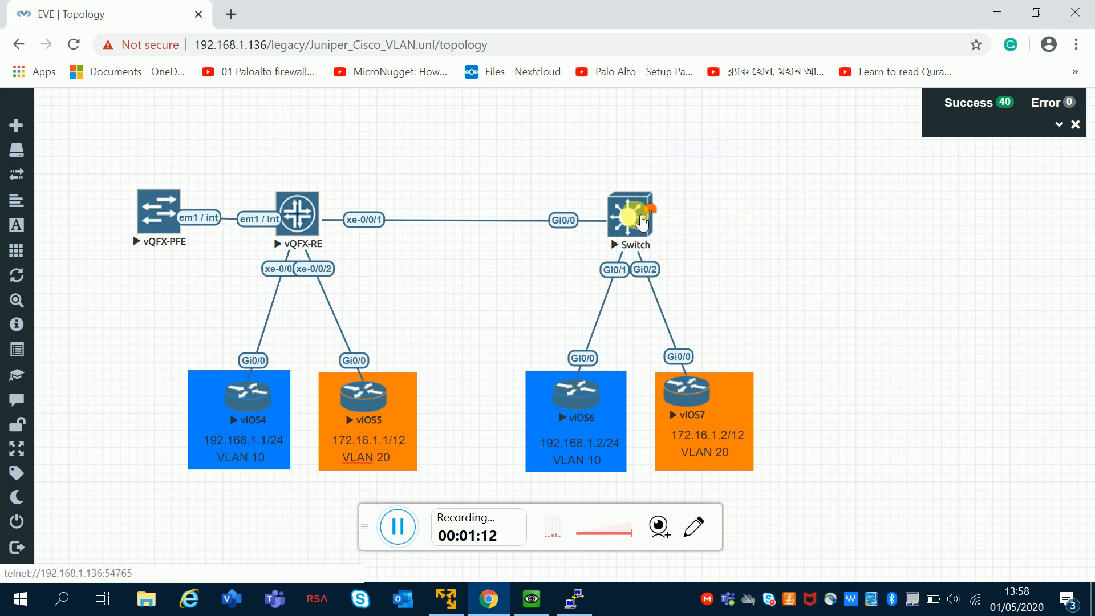
left_click(556, 165)
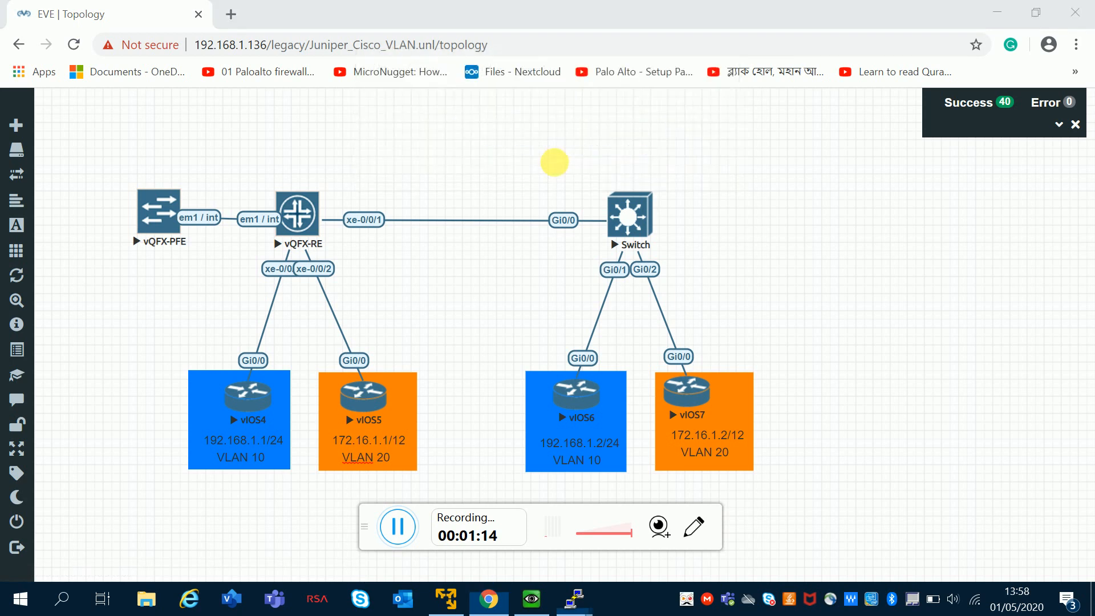
left_click_drag(339, 126, 916, 33)
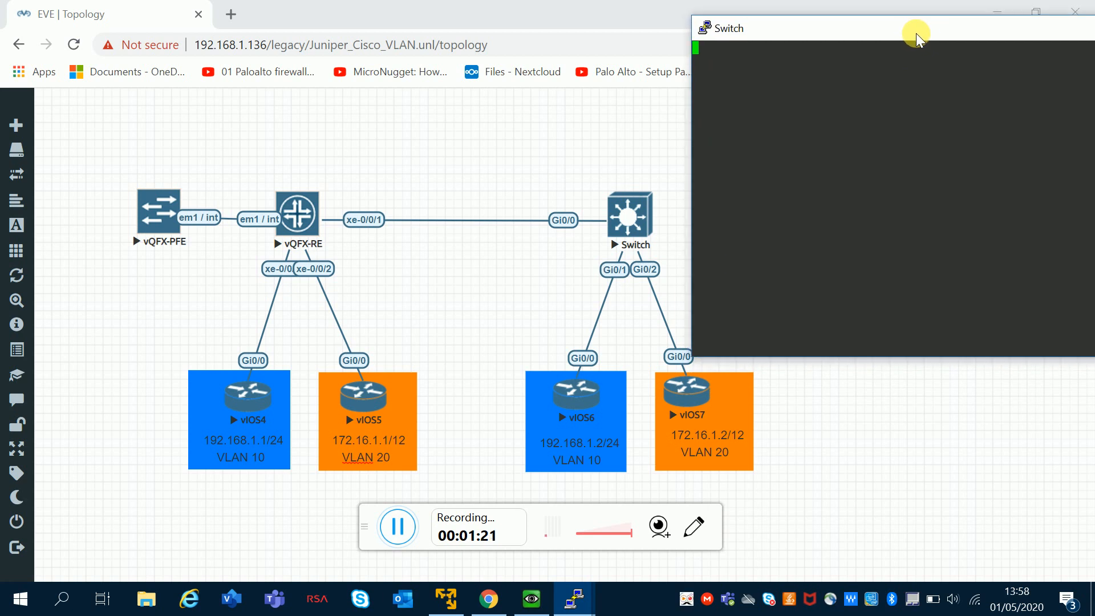
key("Return")
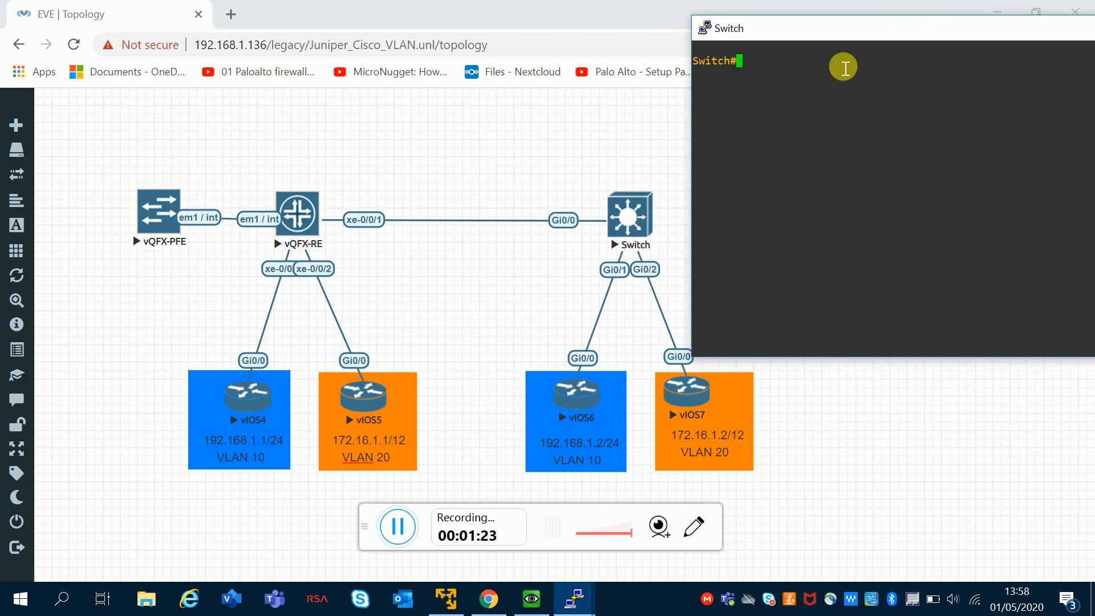
key("Return")
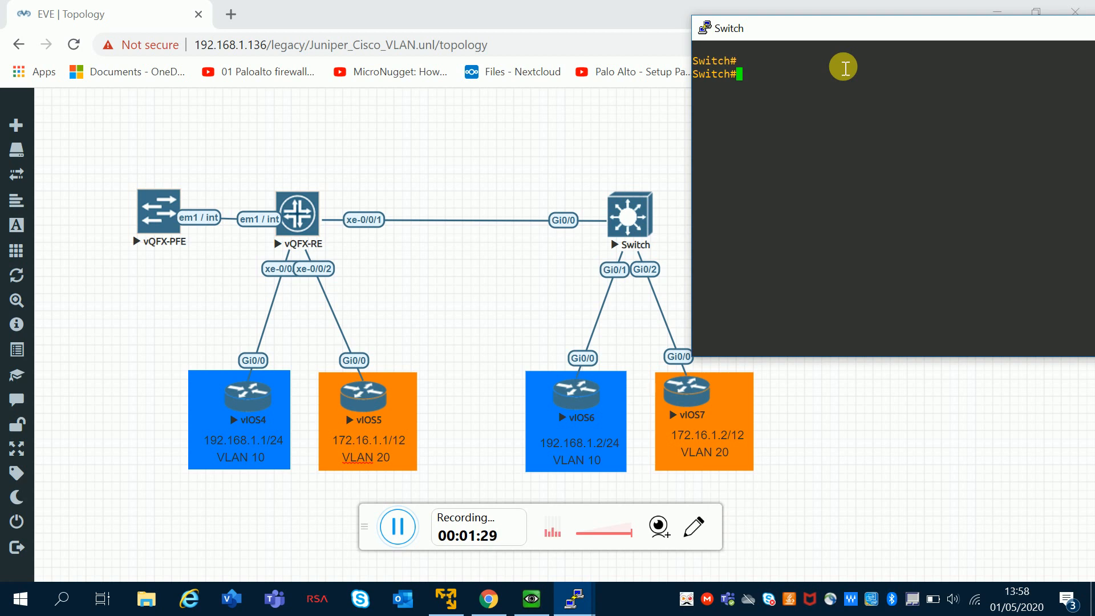
Enter global configuration mode on the switch and set its hostname to Cisco_SW.
type("conf")
type(" t")
key("Return")
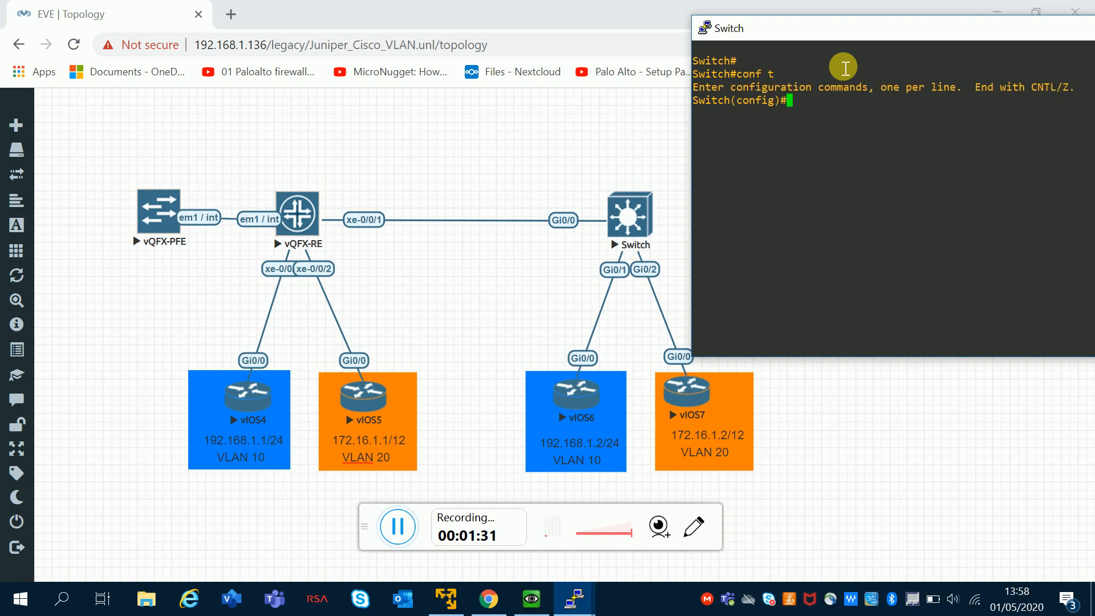
key("Return")
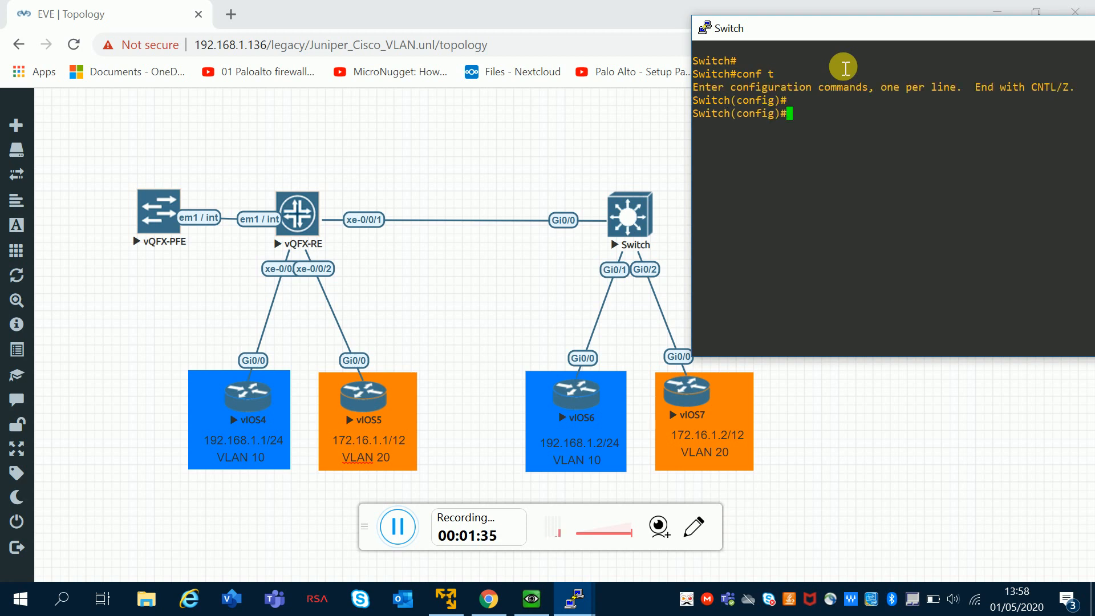
type("host Cisco")
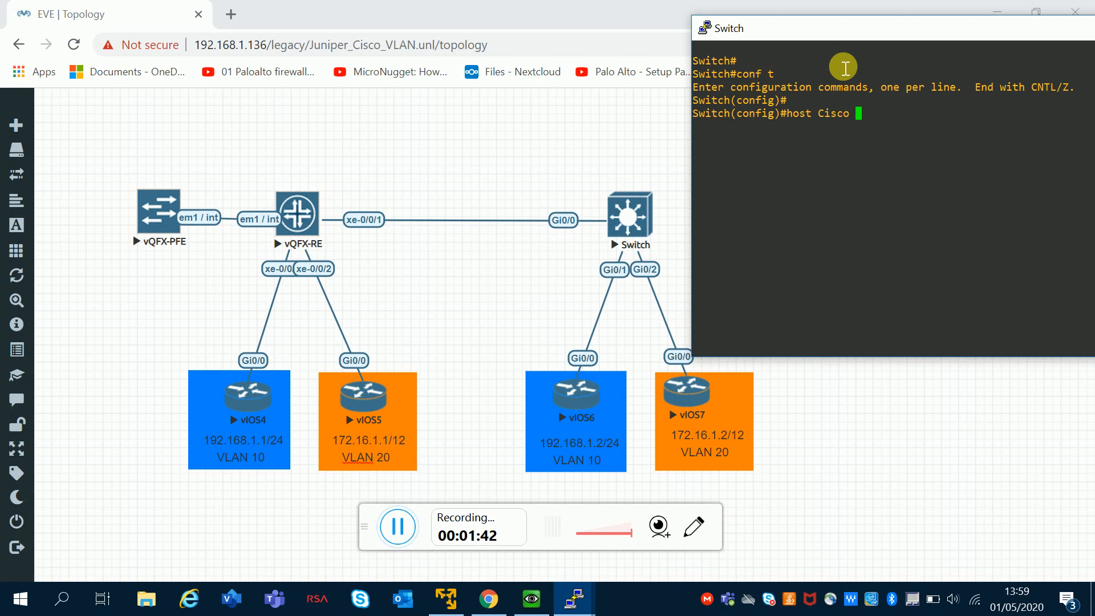
key("BackSpace")
type("_SW")
key("Return")
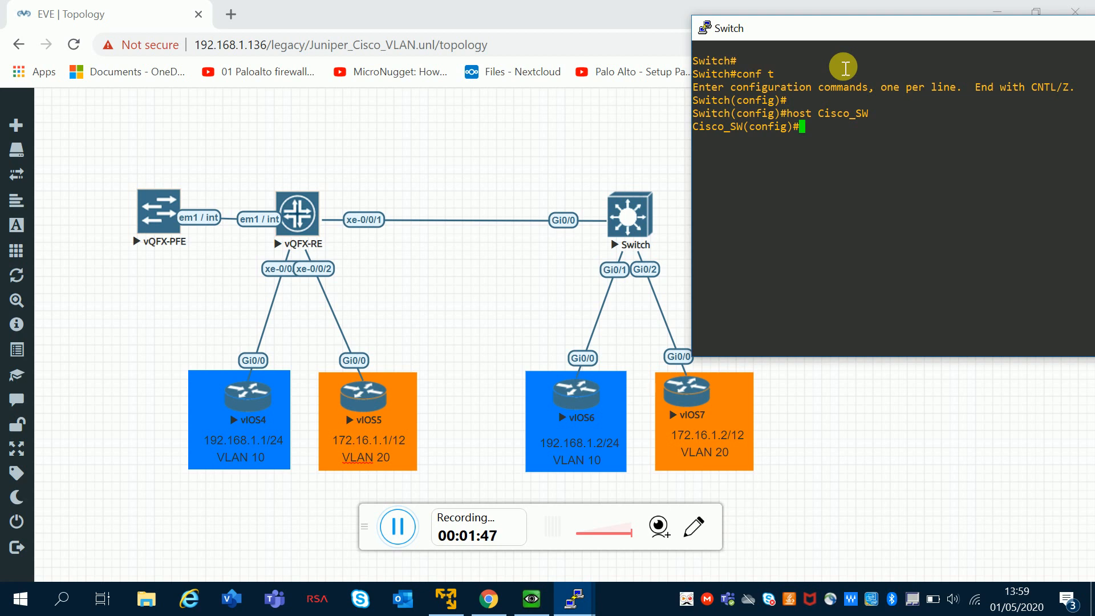
key("Return")
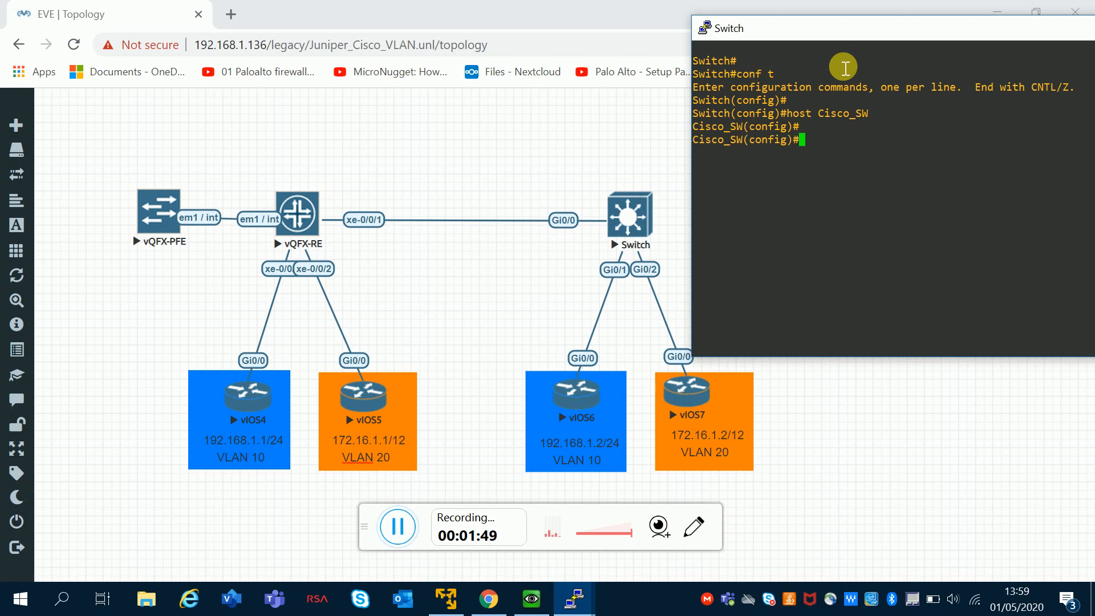
Create VLAN 10 on the switch and name it IT.
type("vlan 10")
key("Return")
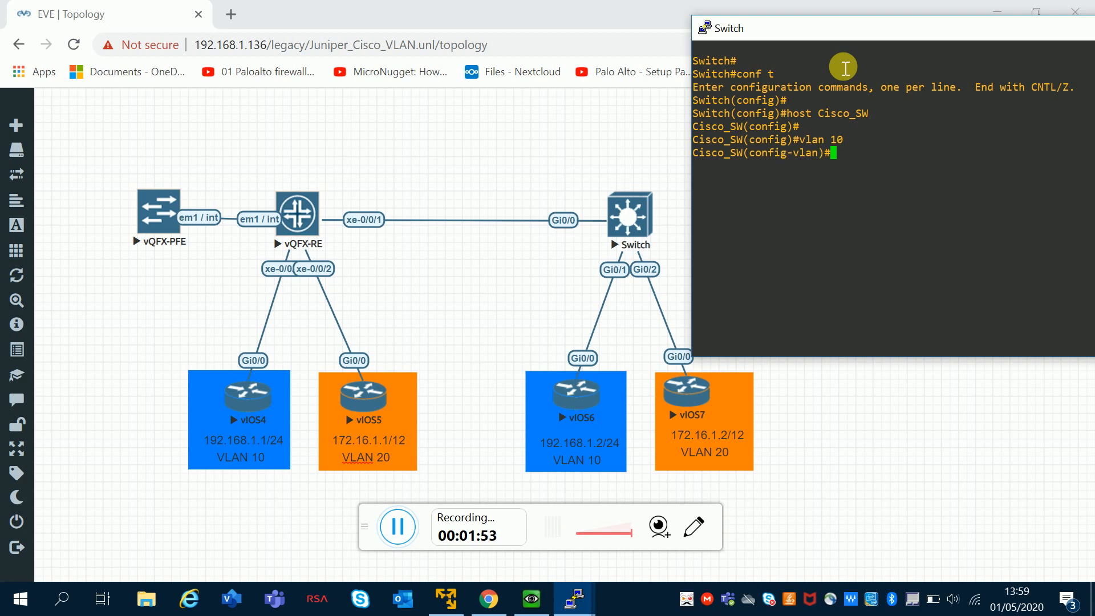
type("name IT")
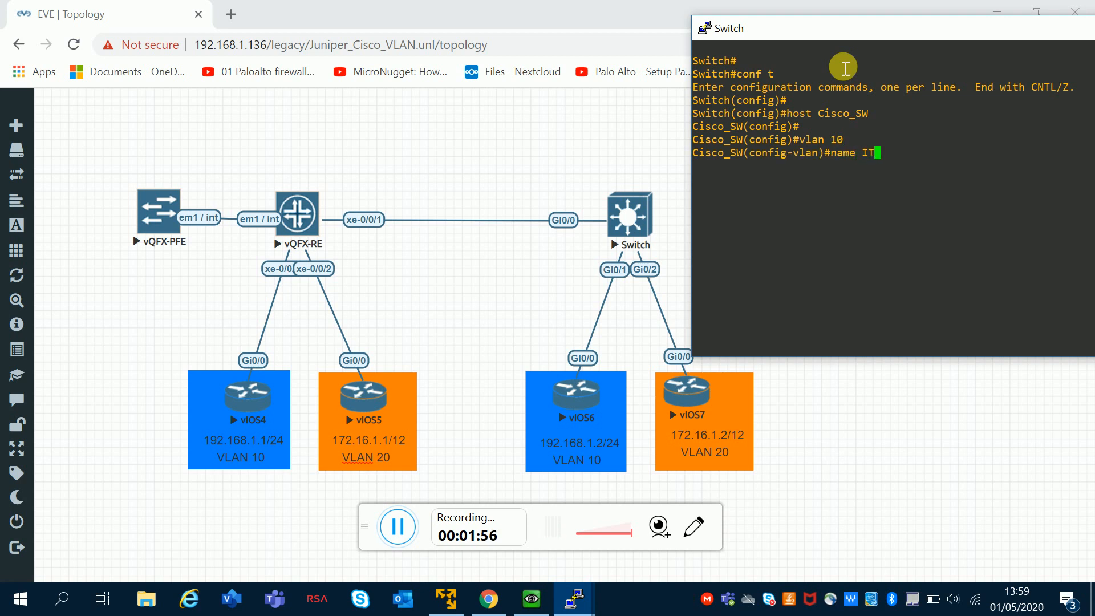
key("Return")
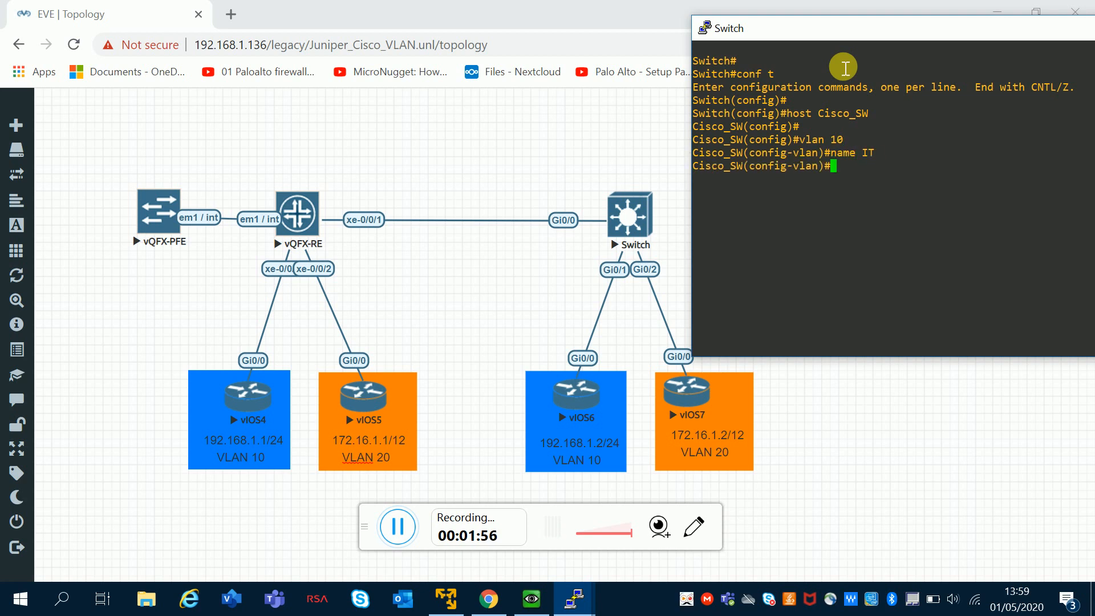
Create VLAN 20 on the switch and name it ADMIN.
type("vlan 20")
key("Return")
type("name ")
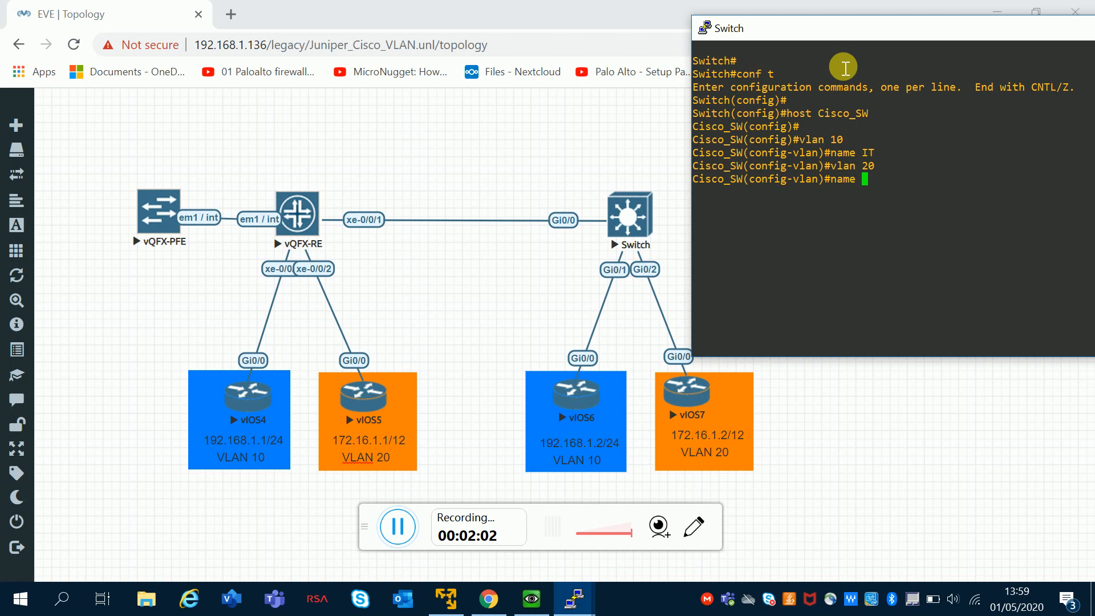
type("ADMIN")
key("Return")
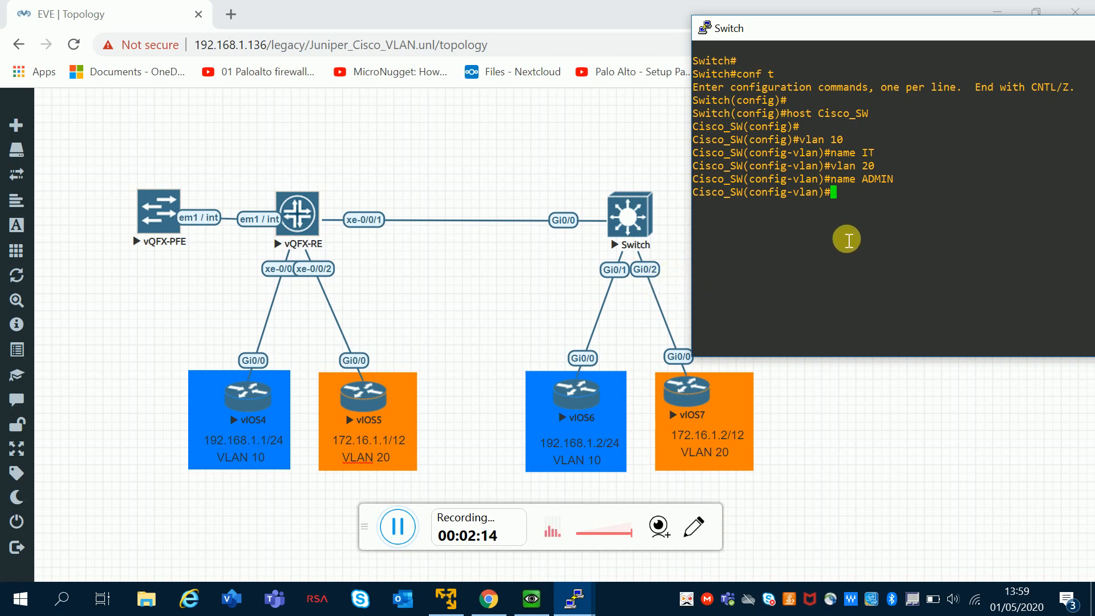
key("Return")
key("Return")
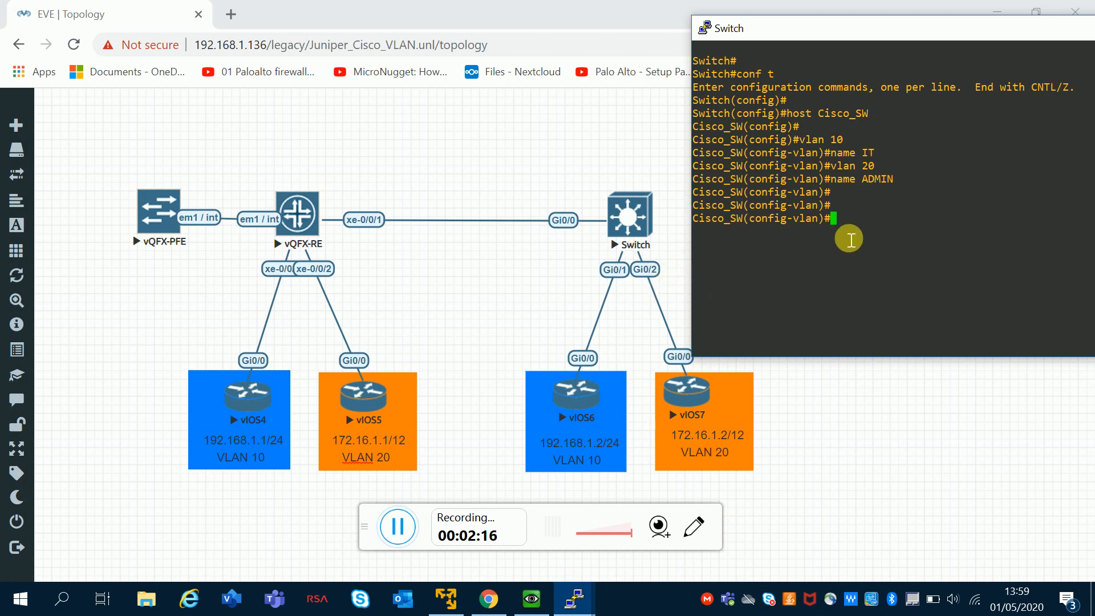
Set interface g0/1 to access mode and try to assign it to VLAN 10.
type("int g0/1")
key("Return")
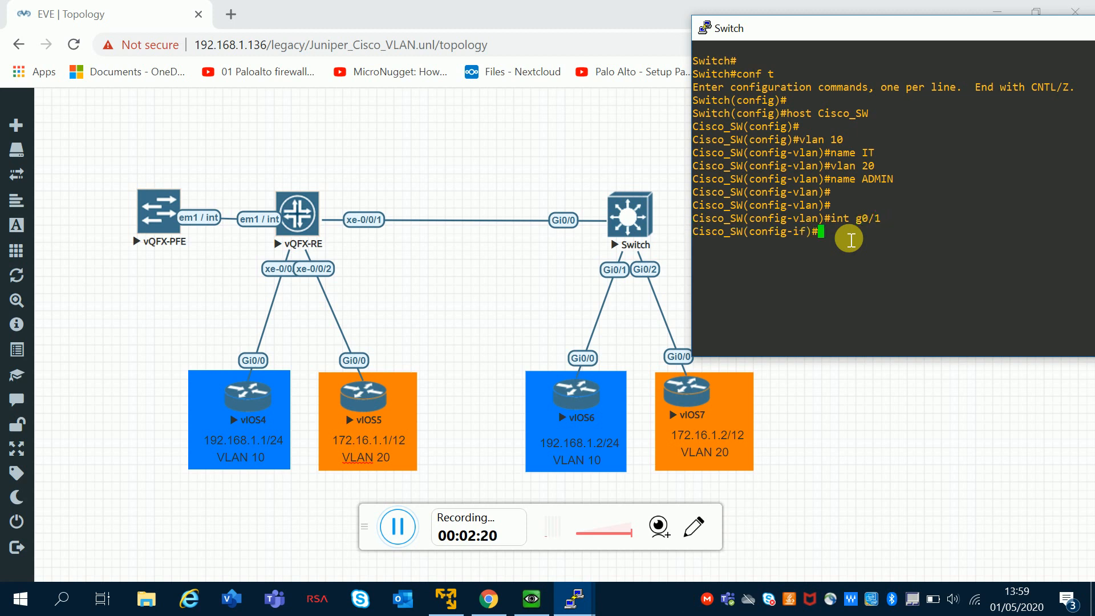
type("sw mode access")
key("Return")
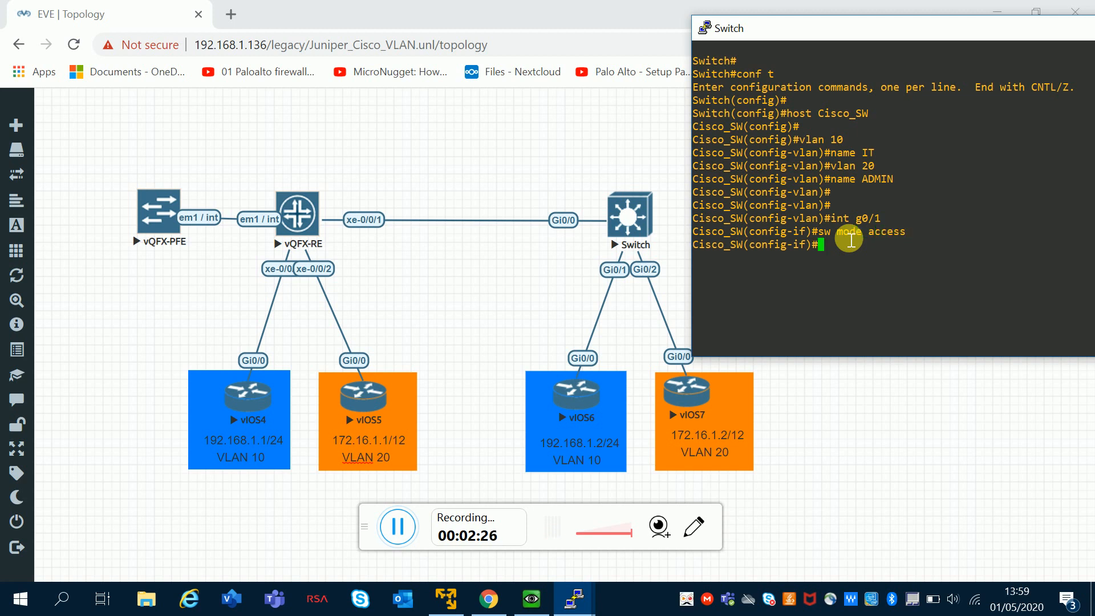
type("sw access valn 10")
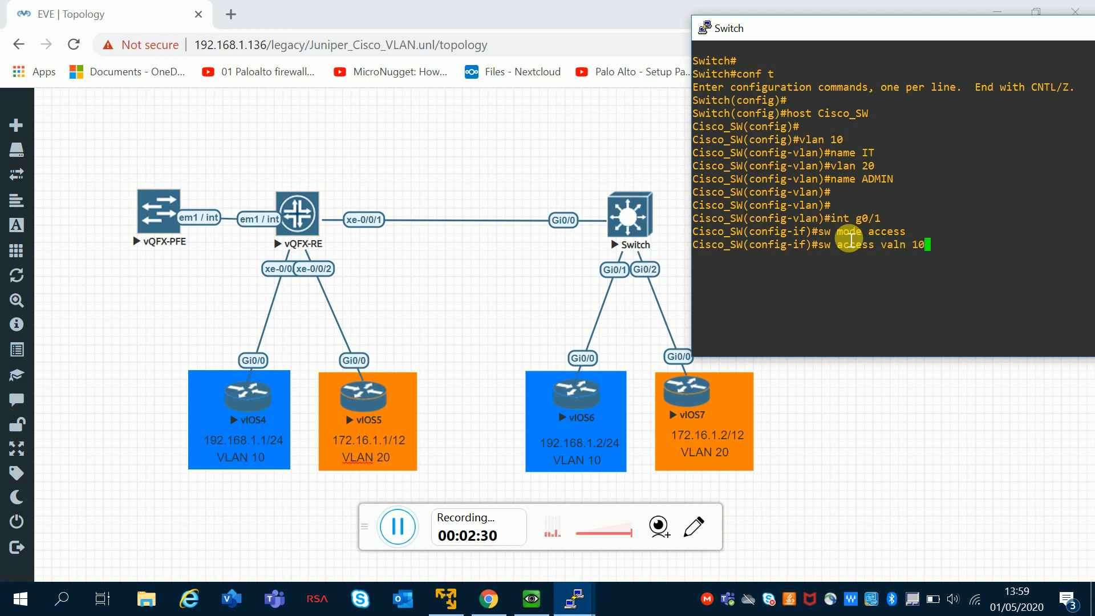
key("Return")
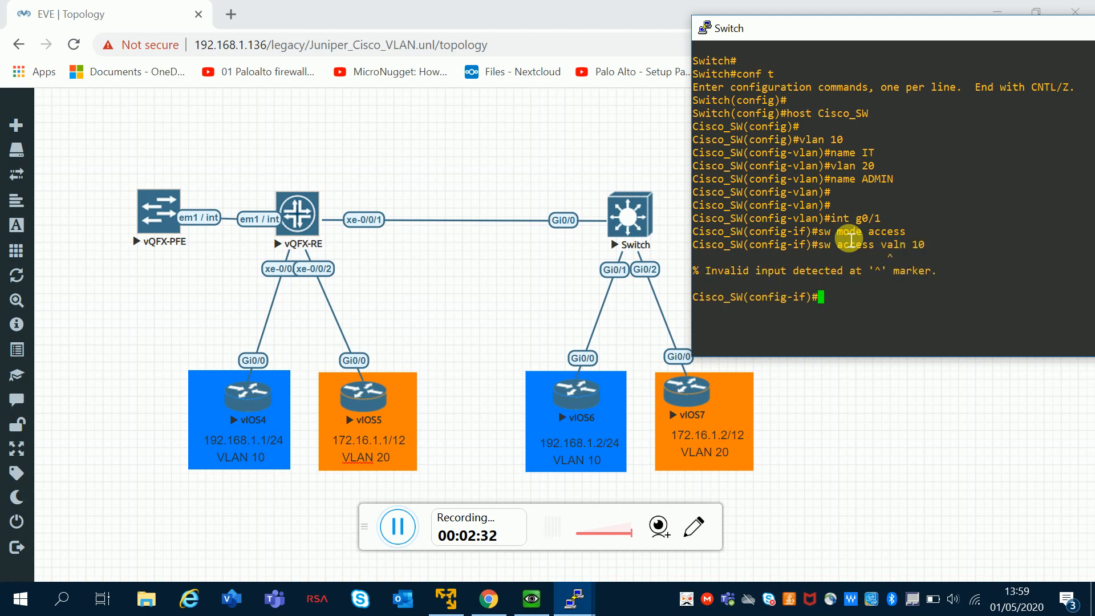
Correct the misspelled VLAN command so that interface g0/1 is assigned to access VLAN 10.
key("Up")
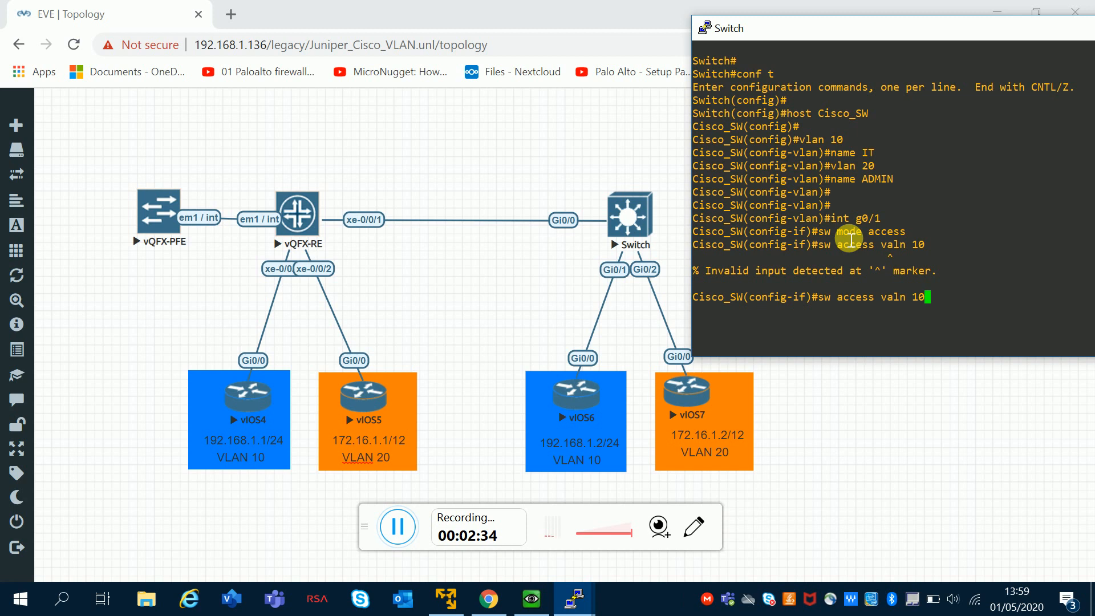
key("BackSpace")
key("BackSpace")
key("BackSpace")
key("BackSpace")
key("BackSpace")
key("BackSpace")
key("BackSpace")
key("BackSpace")
key("BackSpace")
key("BackSpace")
key("BackSpace")
key("BackSpace")
key("BackSpace")
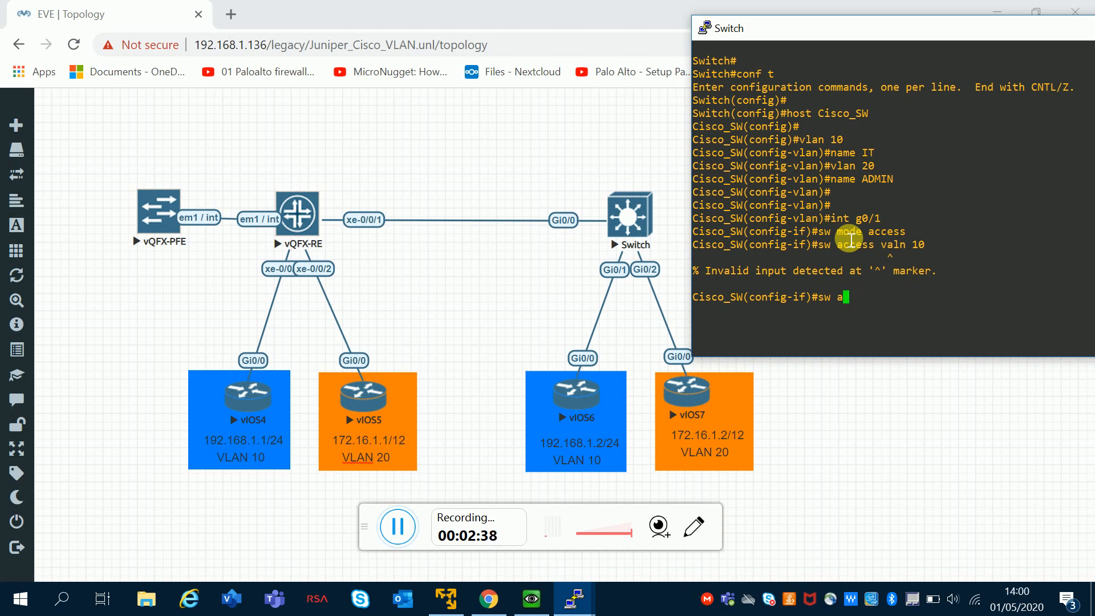
key("BackSpace")
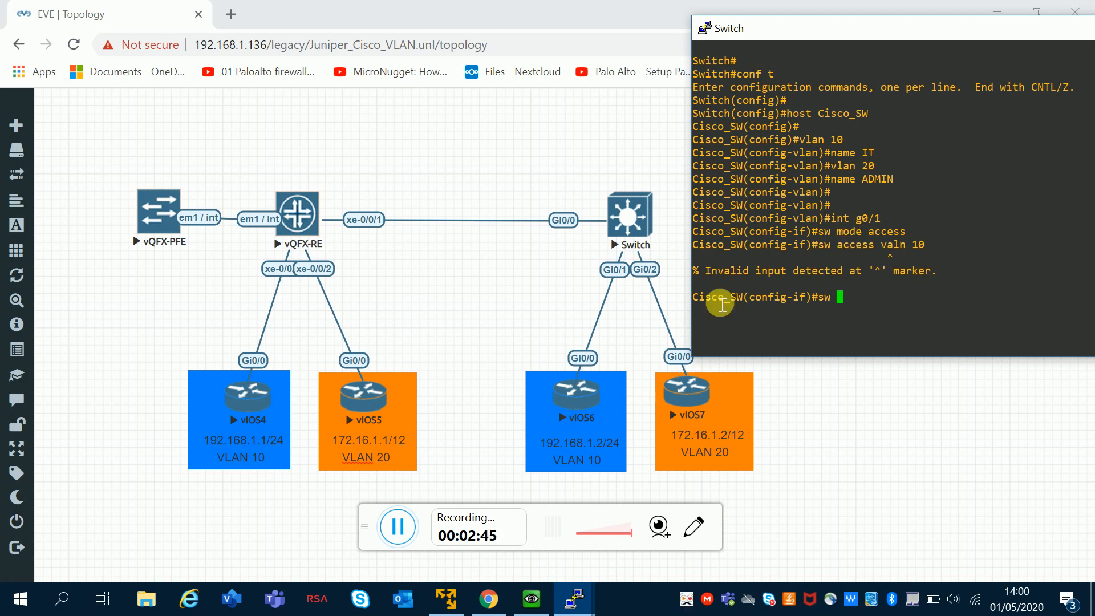
left_click(402, 528)
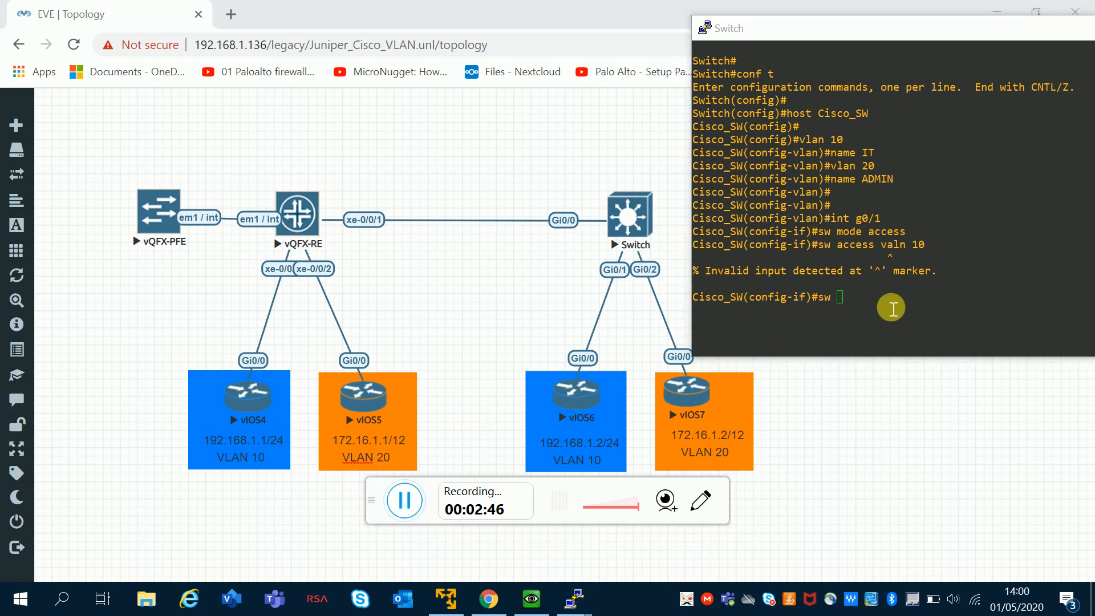
left_click(866, 306)
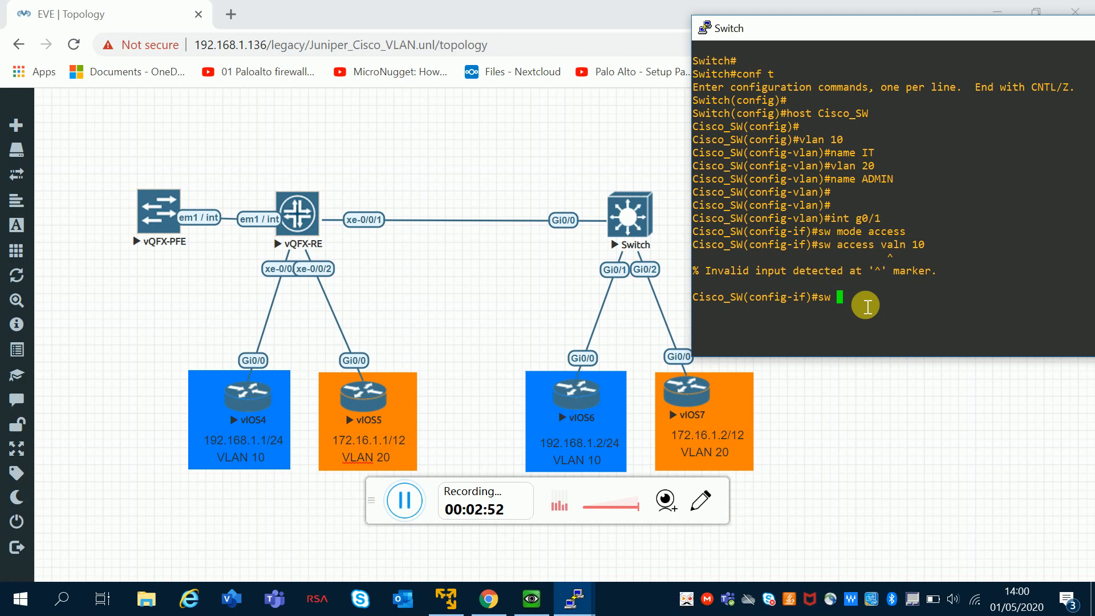
type("access b")
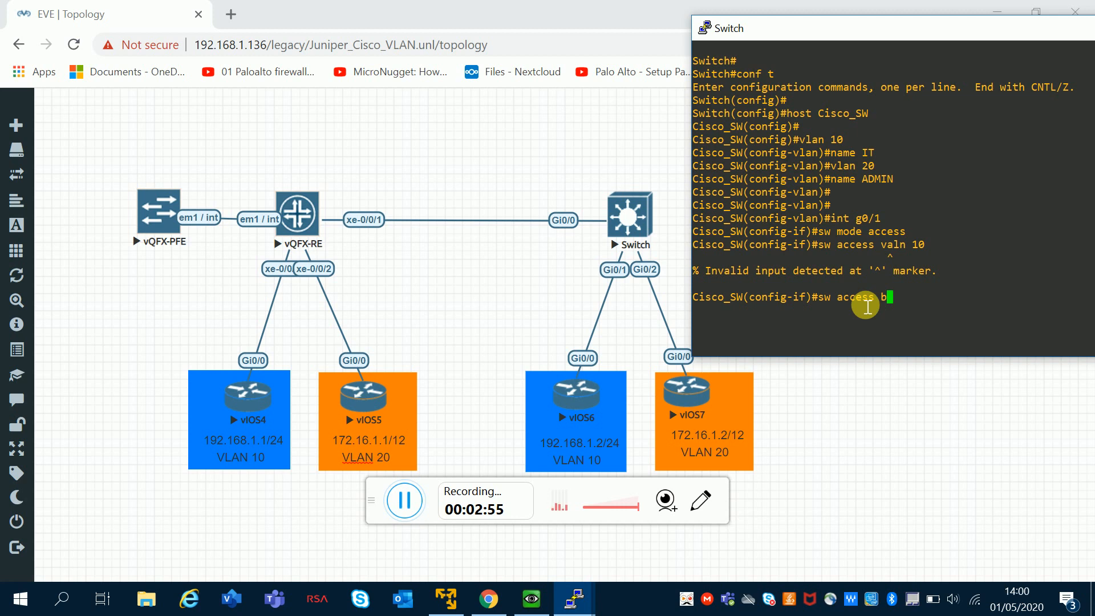
key("BackSpace")
type("vlan")
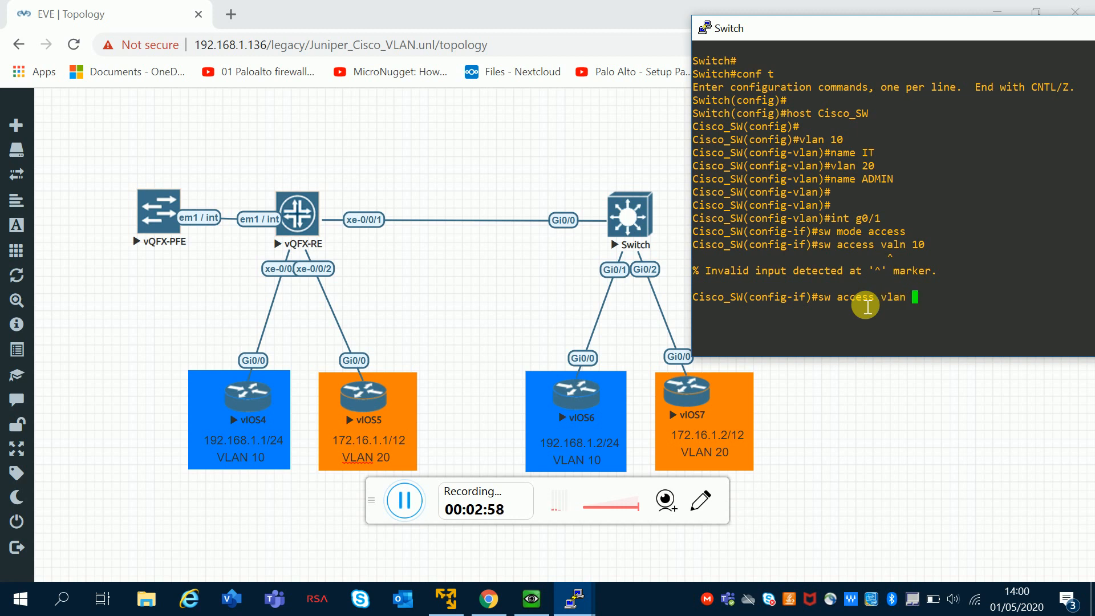
type(" 10")
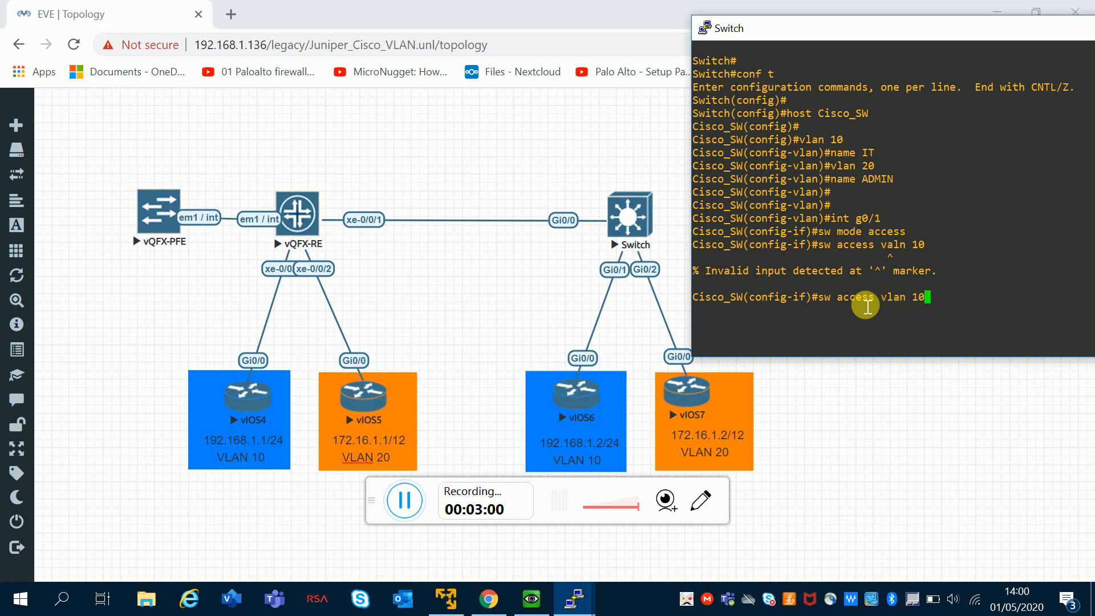
key("Return")
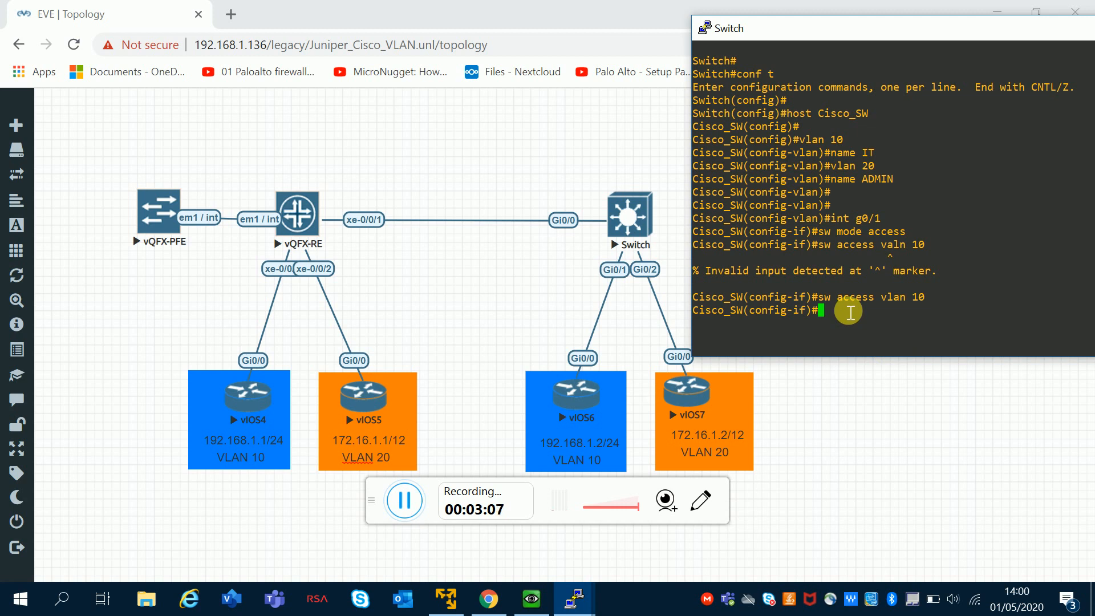
Configure interface g0/2 in access mode and assign it to VLAN 20.
type("int g0/")
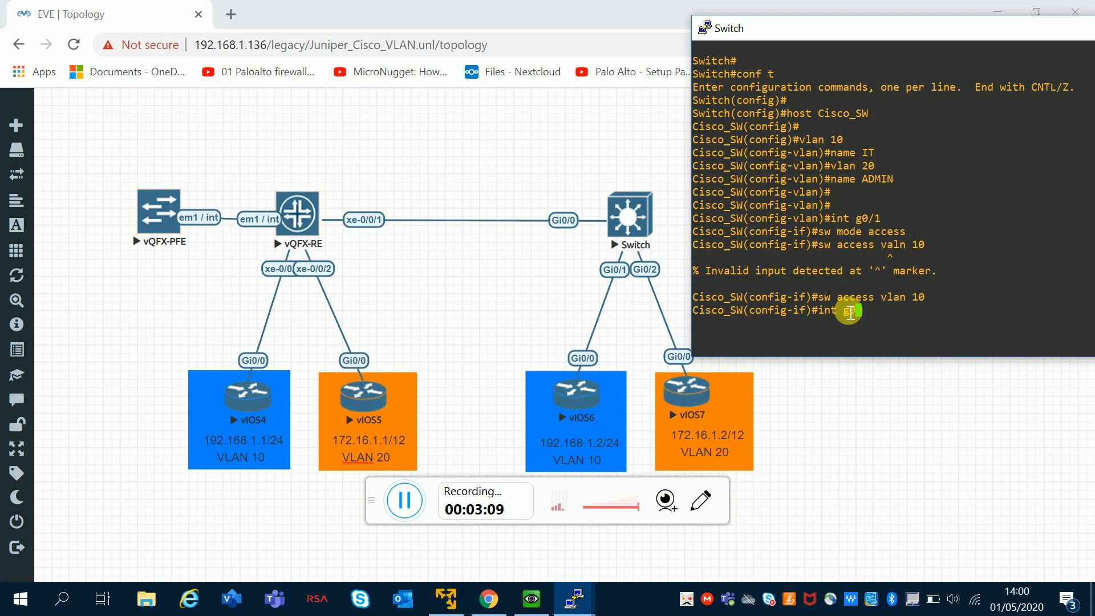
type("2")
key("Return")
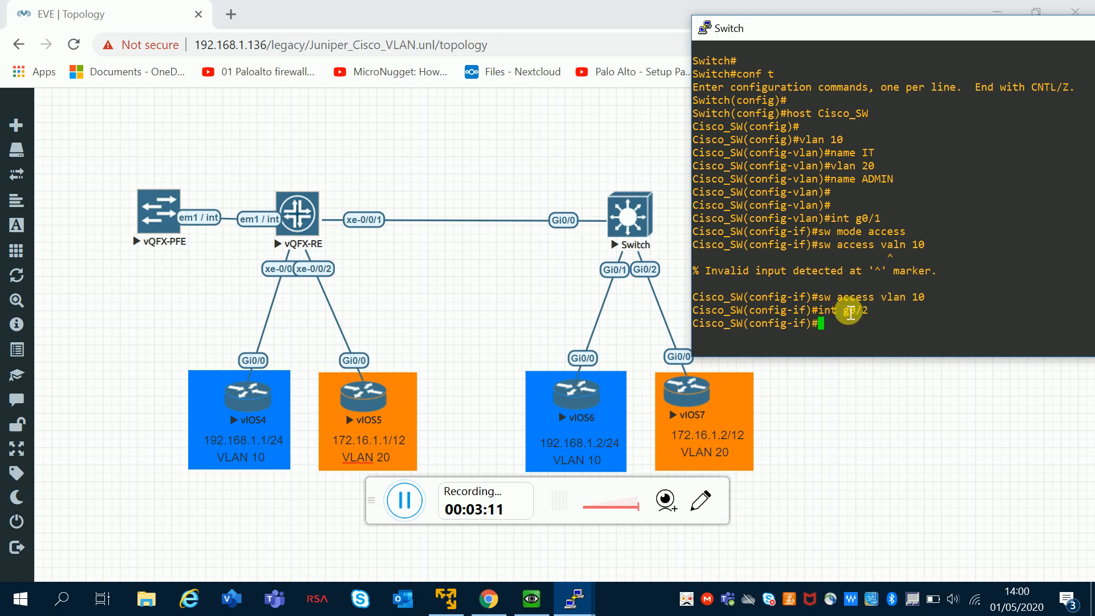
type("sw mode access")
key("Return")
type("sw")
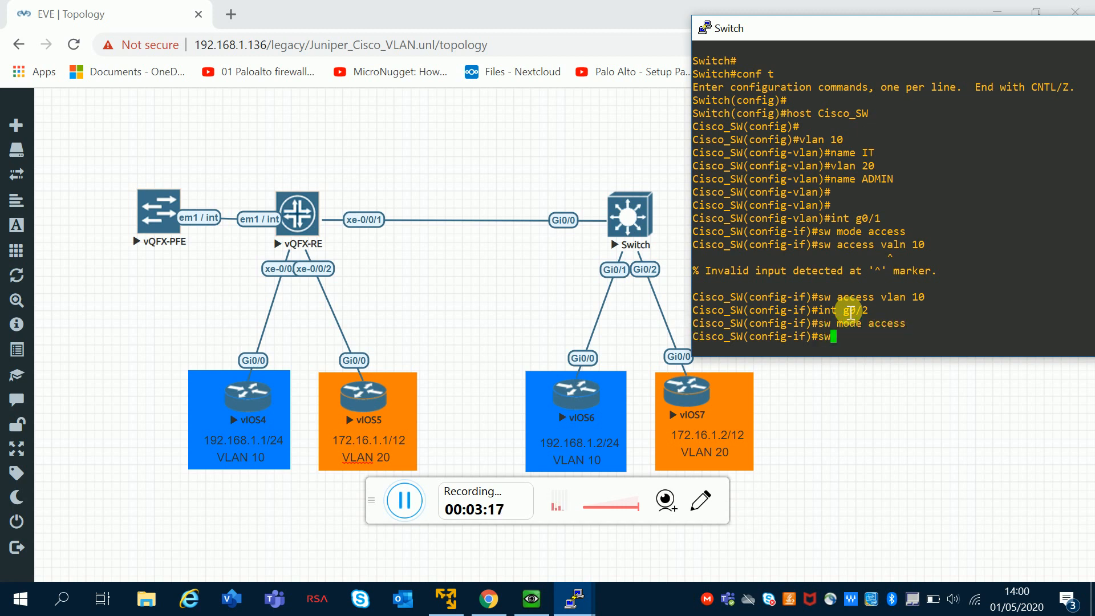
type(" access vlan 20")
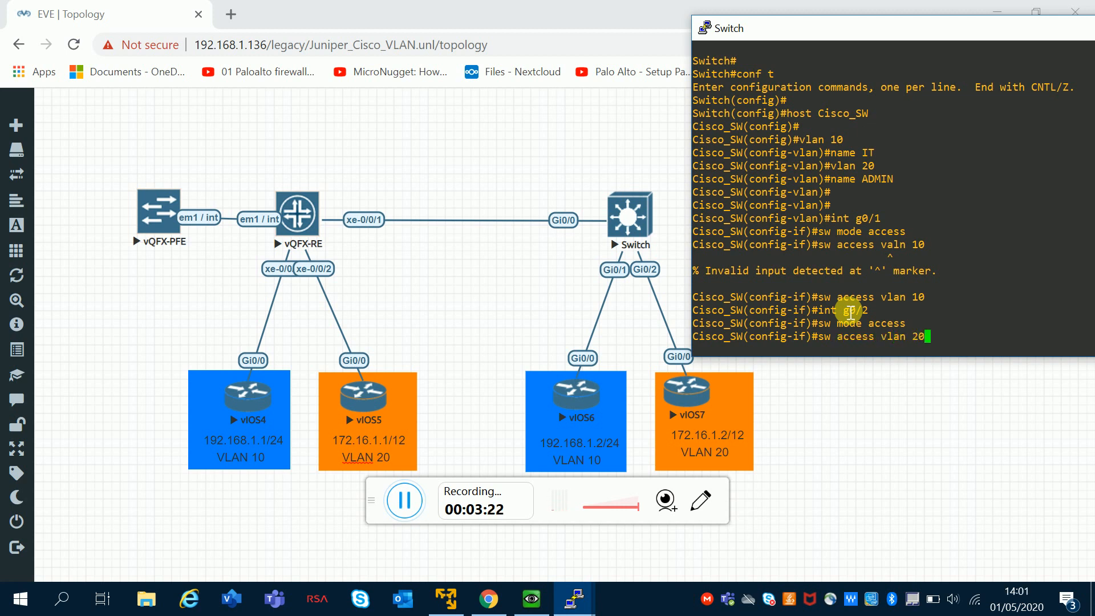
key("Return")
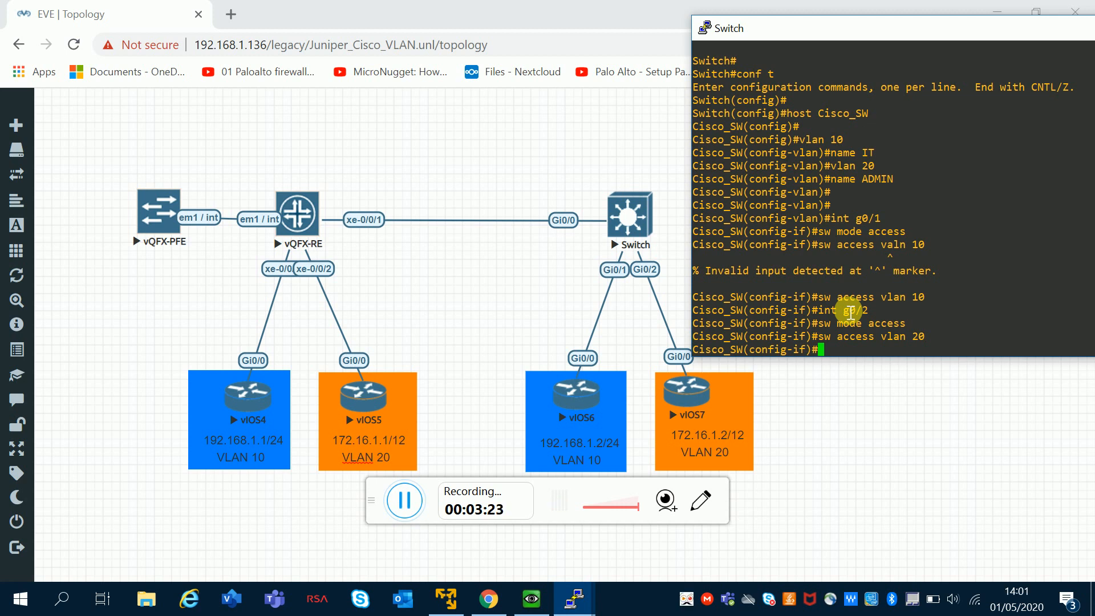
Display the Cisco switch's VLAN table from interface configuration mode to check the port assignments.
key("Return")
key("Return")
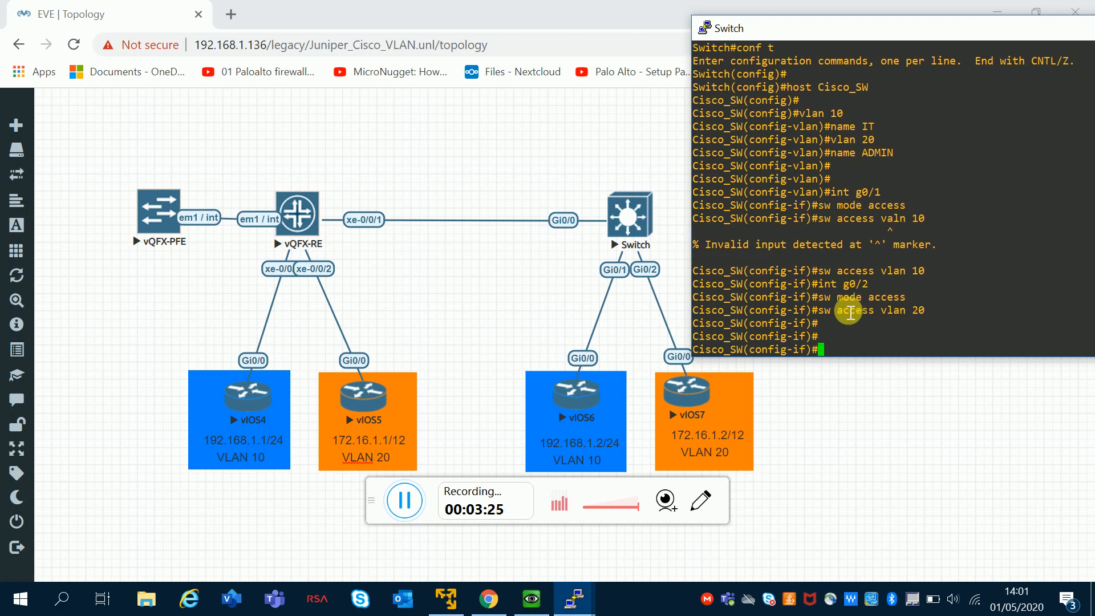
key("Return")
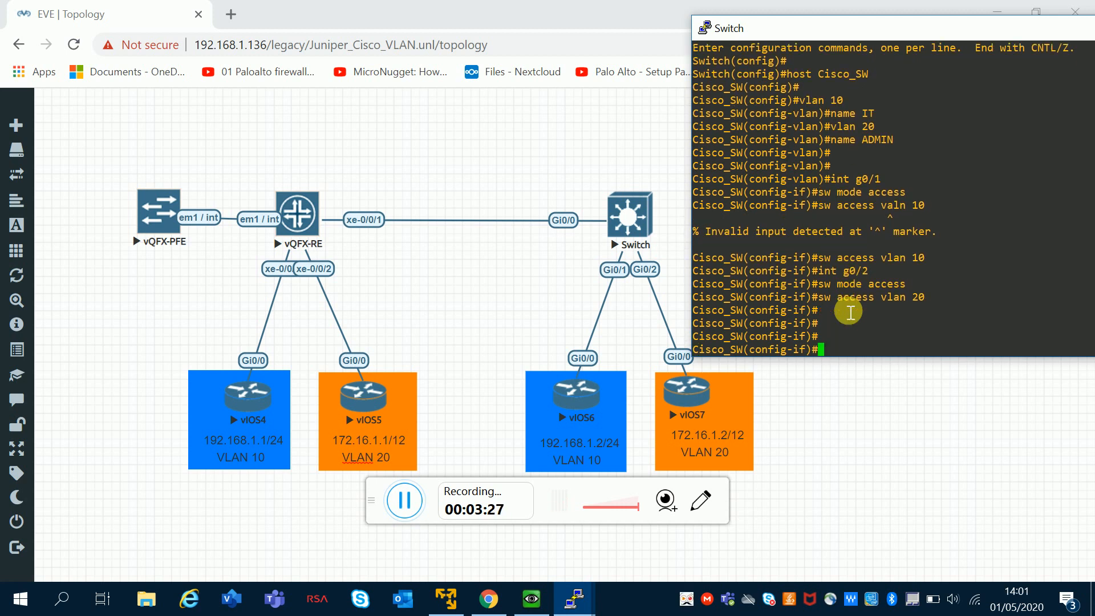
type("do sh vlan")
key("Return")
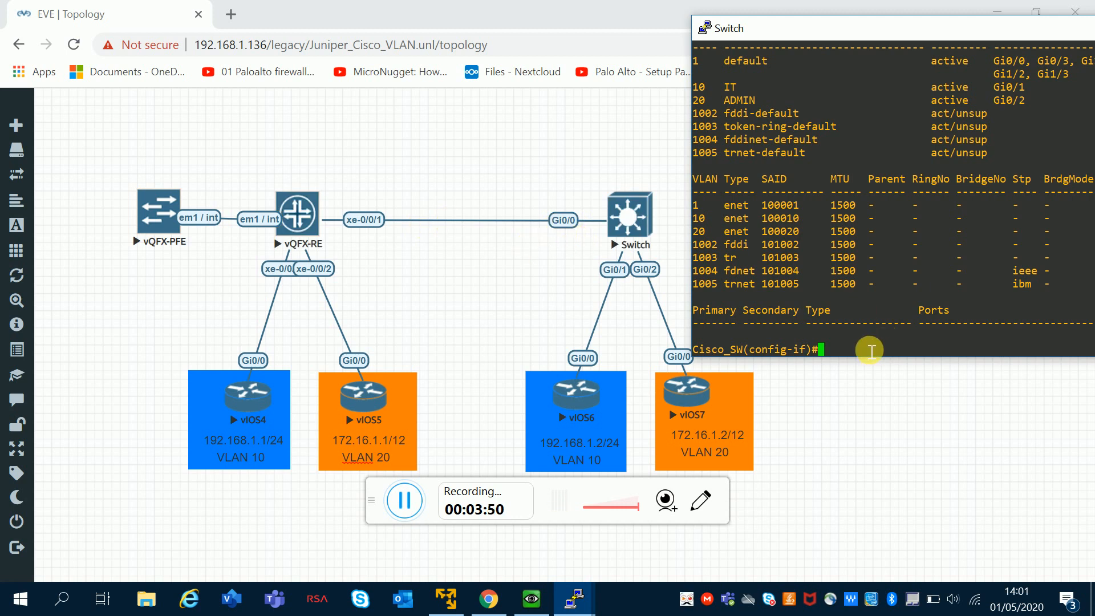
key("Return")
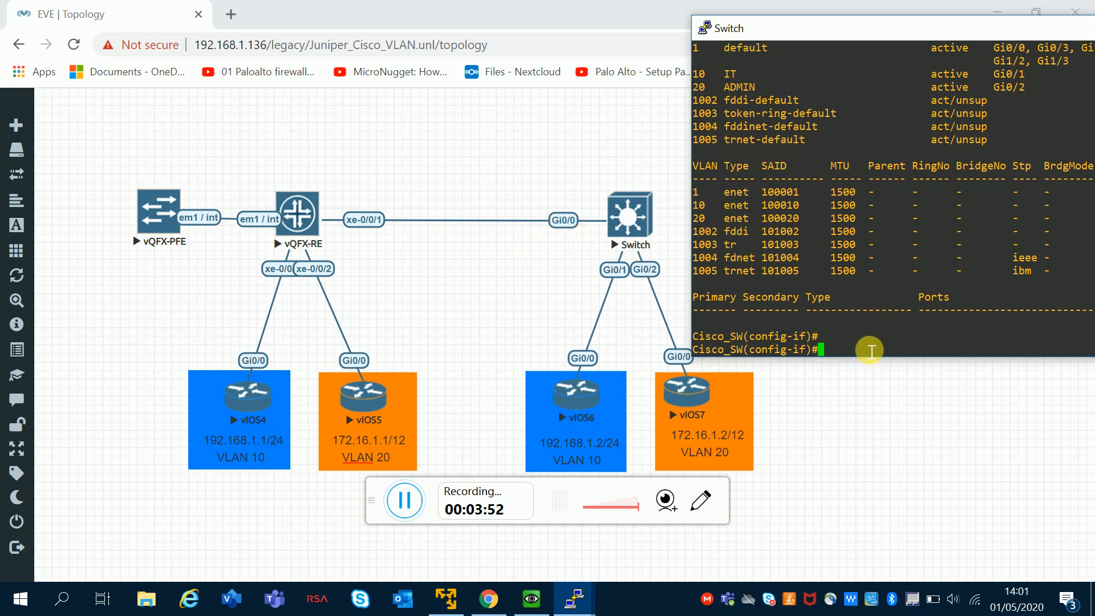
key("Return")
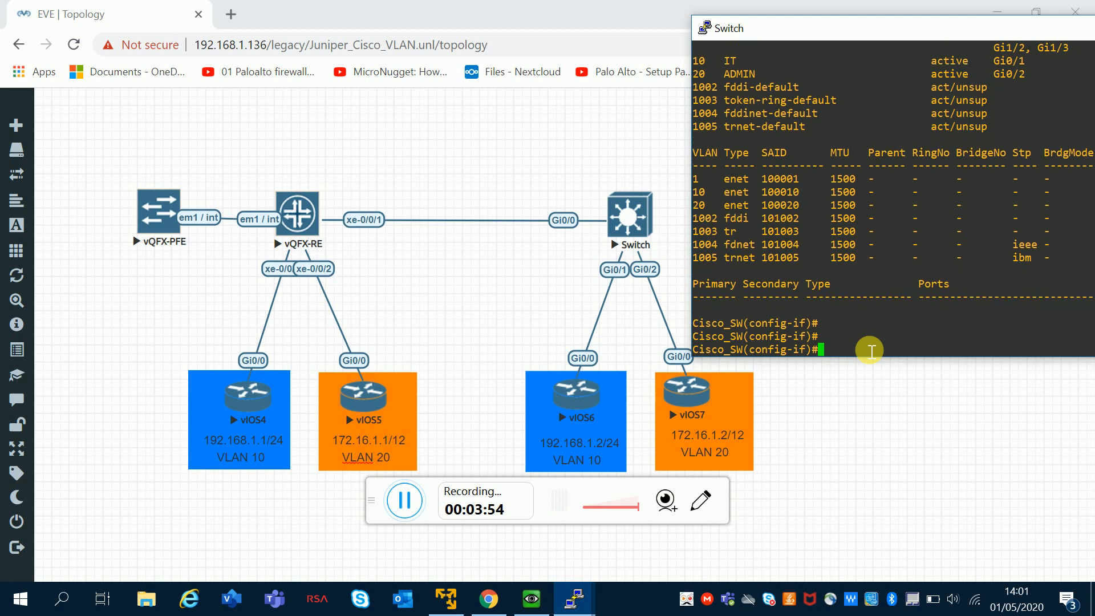
Enter configuration of interface g0/0 on the Cisco switch and try to set it to trunk mode.
type("int g0/0")
key("Return")
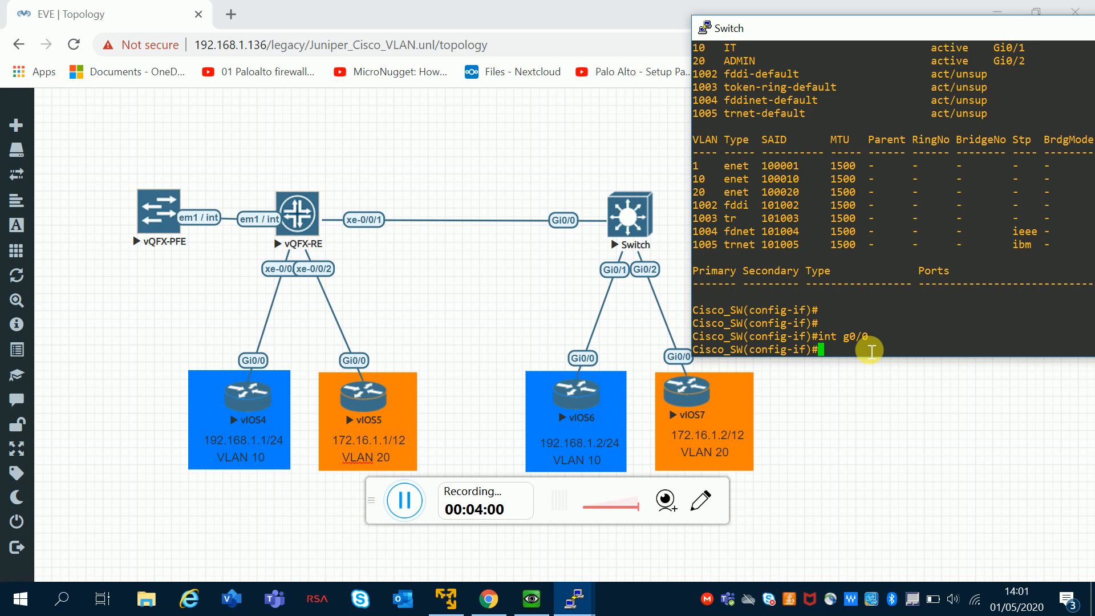
type("sw mode tr")
key("Tab")
key("Return")
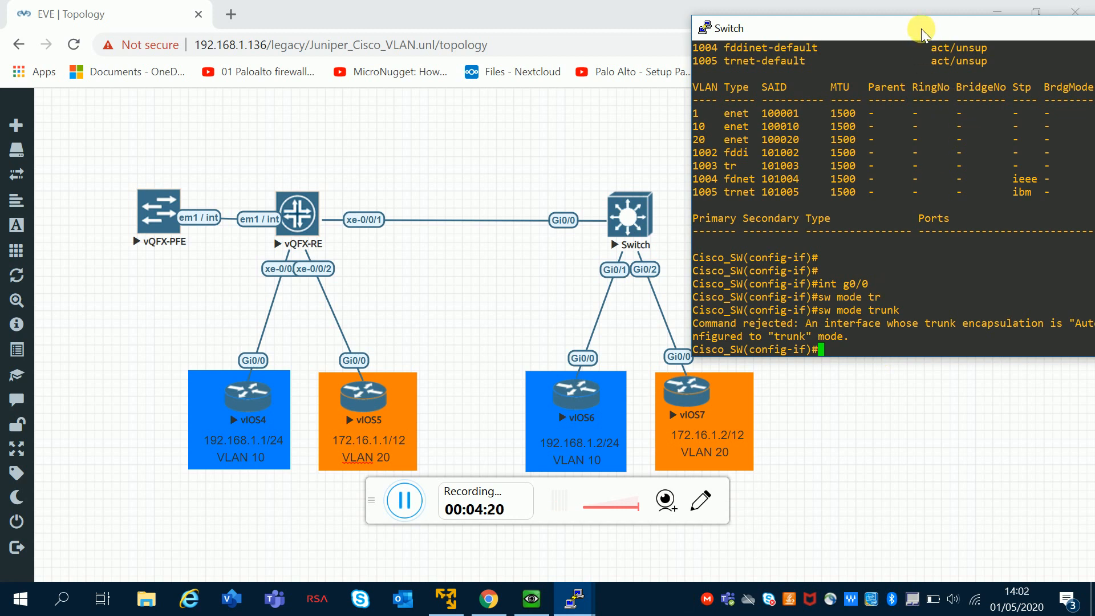
left_click_drag(922, 29, 744, 14)
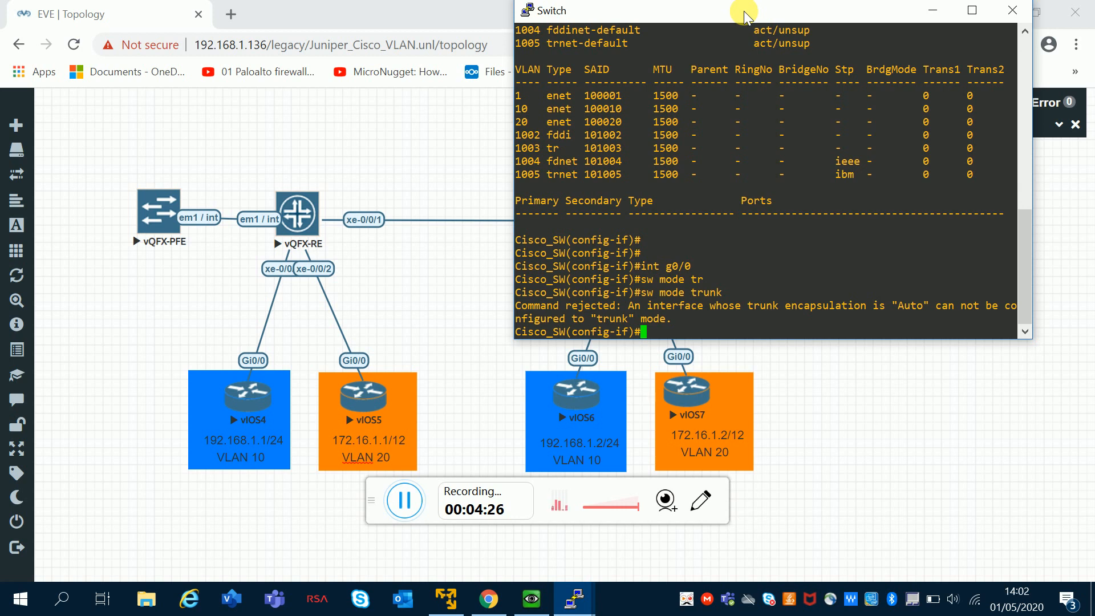
left_click_drag(743, 11, 894, 15)
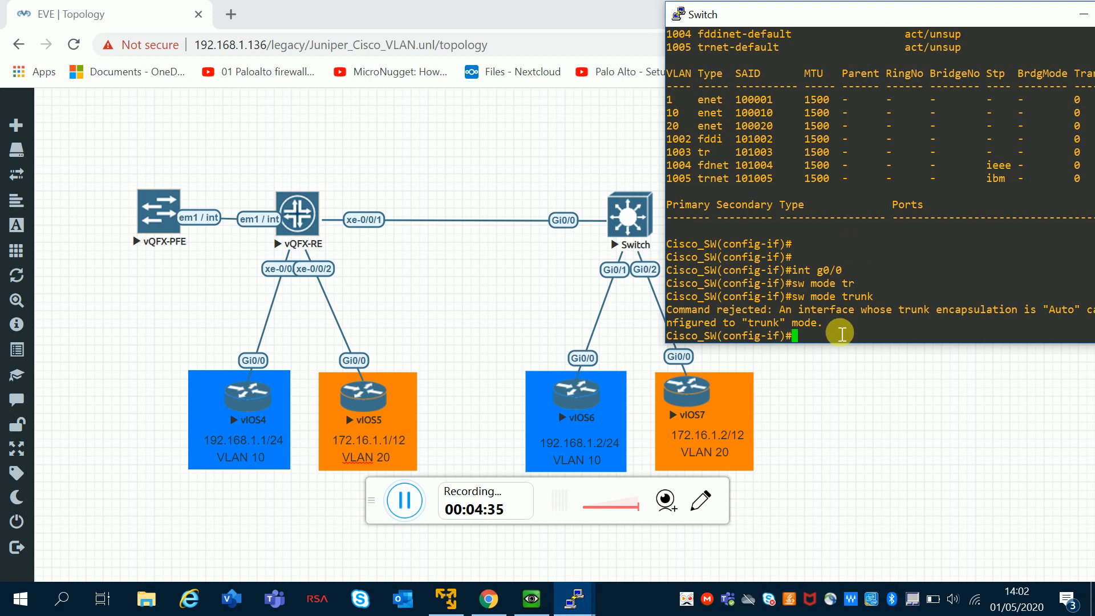
Set the trunk encapsulation of interface g0/0 to dot1q.
type("sw trunk")
key("Tab")
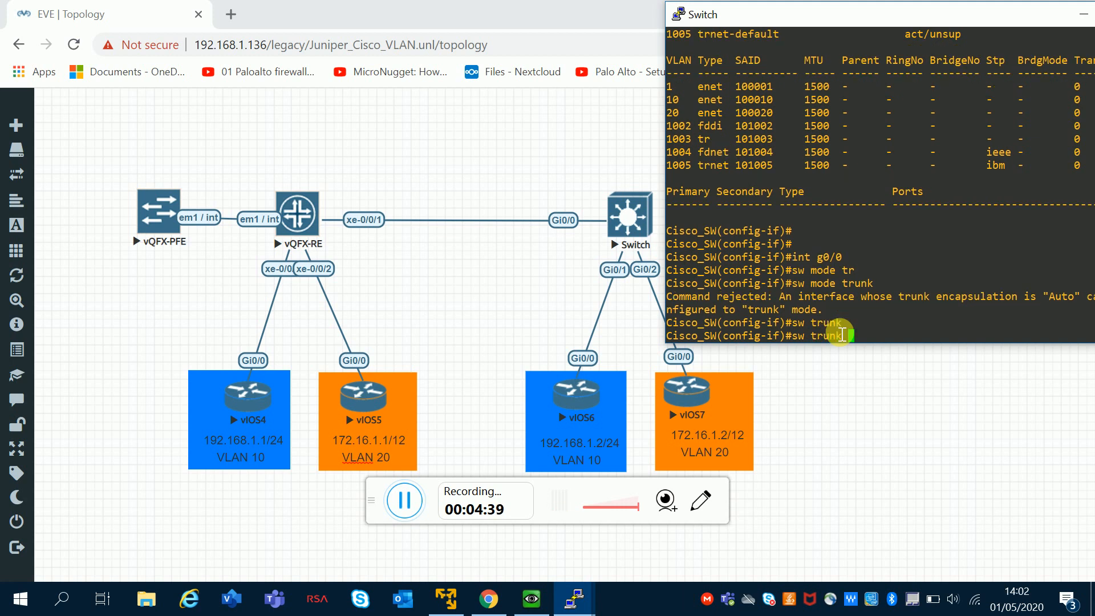
type("encap")
key("Tab")
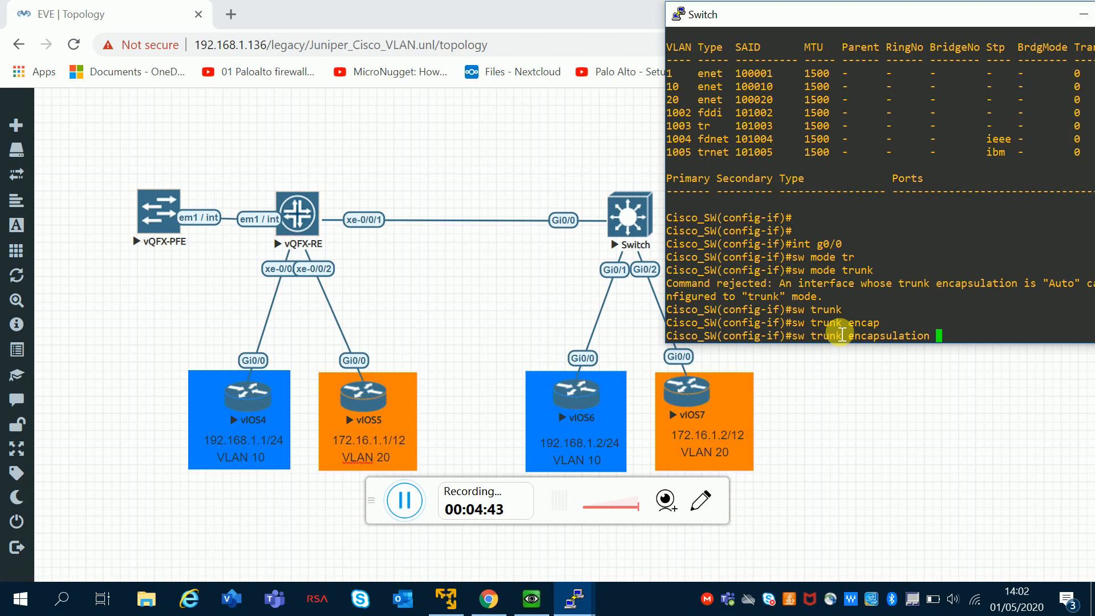
type("dot1")
key("Tab")
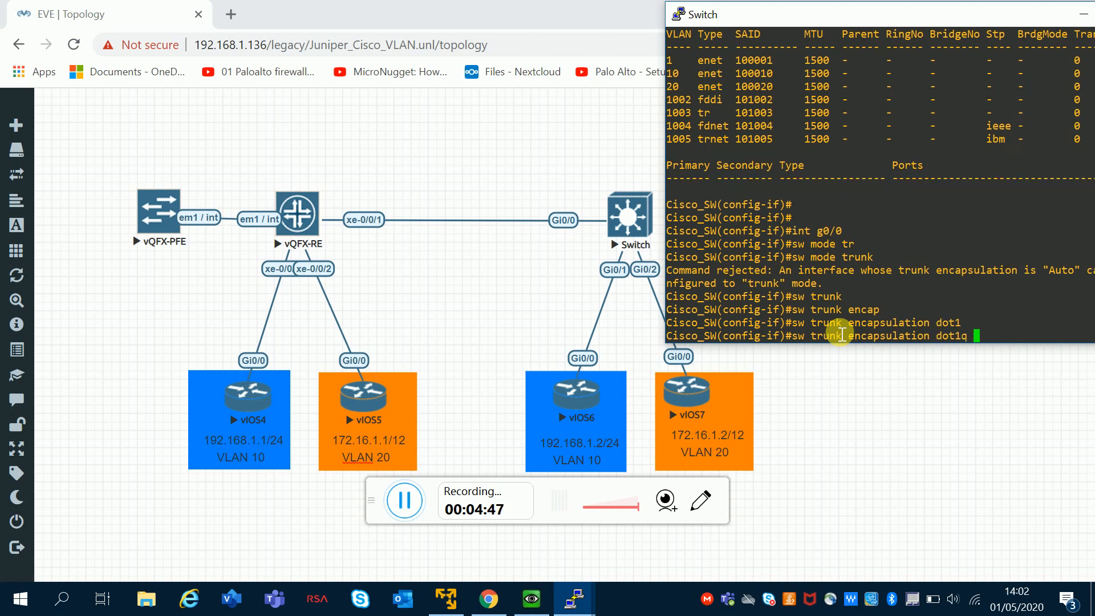
key("Return")
Set interface g0/0 to switchport mode trunk.
type("s")
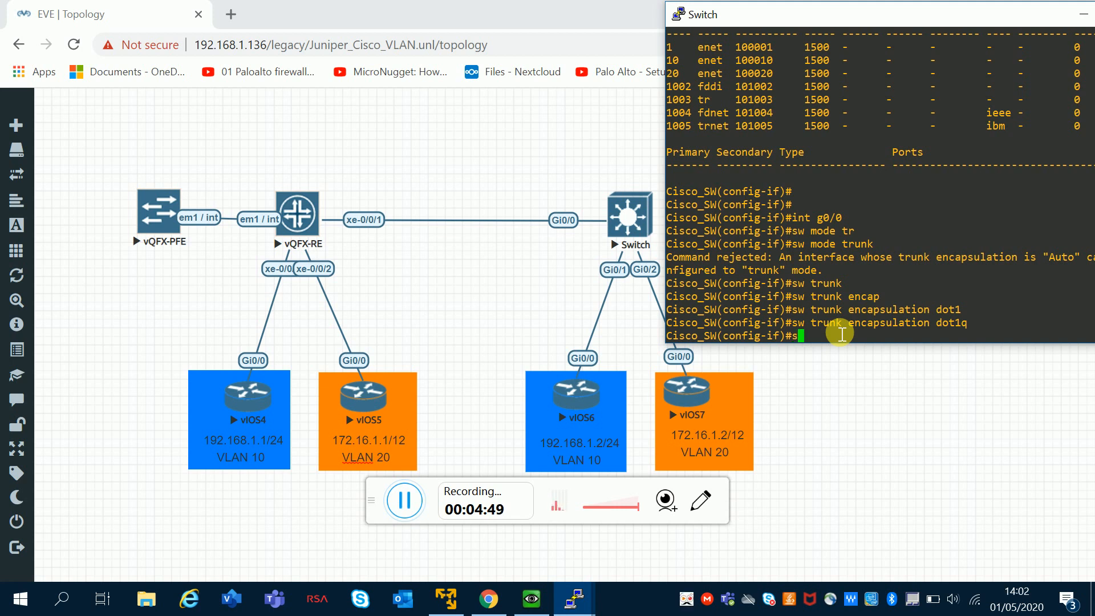
type("w mode trunk")
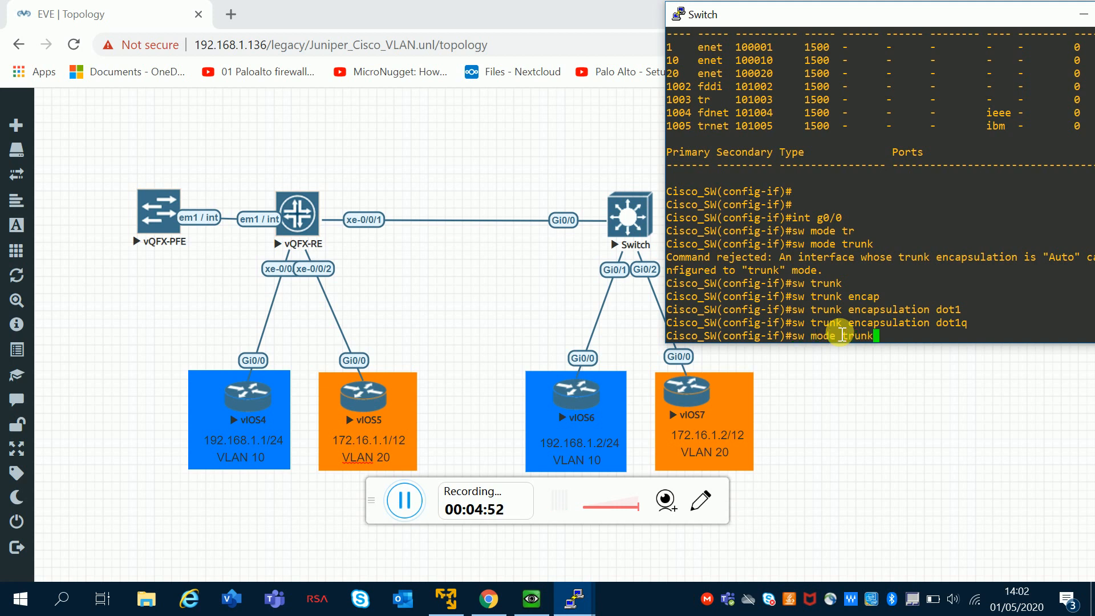
key("Return")
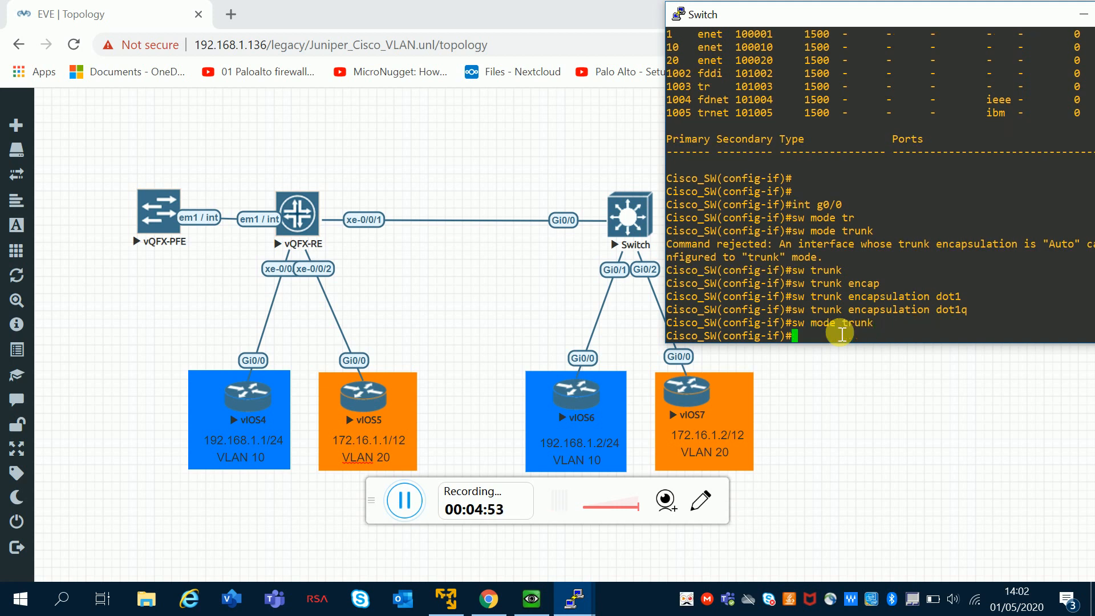
key("Return")
key("Return")
key("Return")
key("Return")
key("Return")
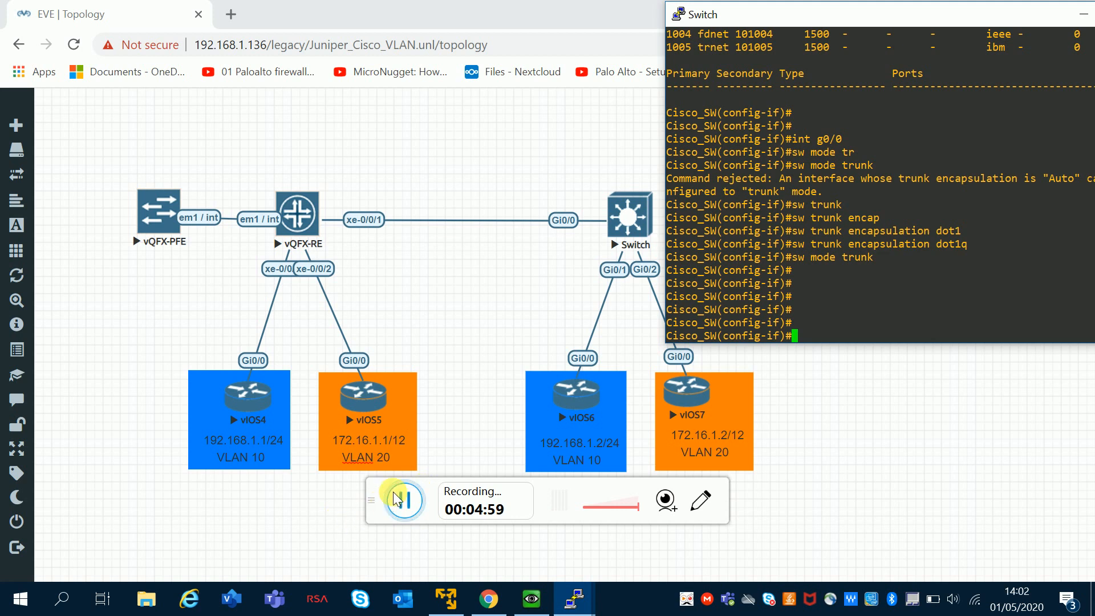
Display the switch's interface trunk status to check g0/0 and its allowed VLANs.
left_click(359, 500)
left_click(821, 335)
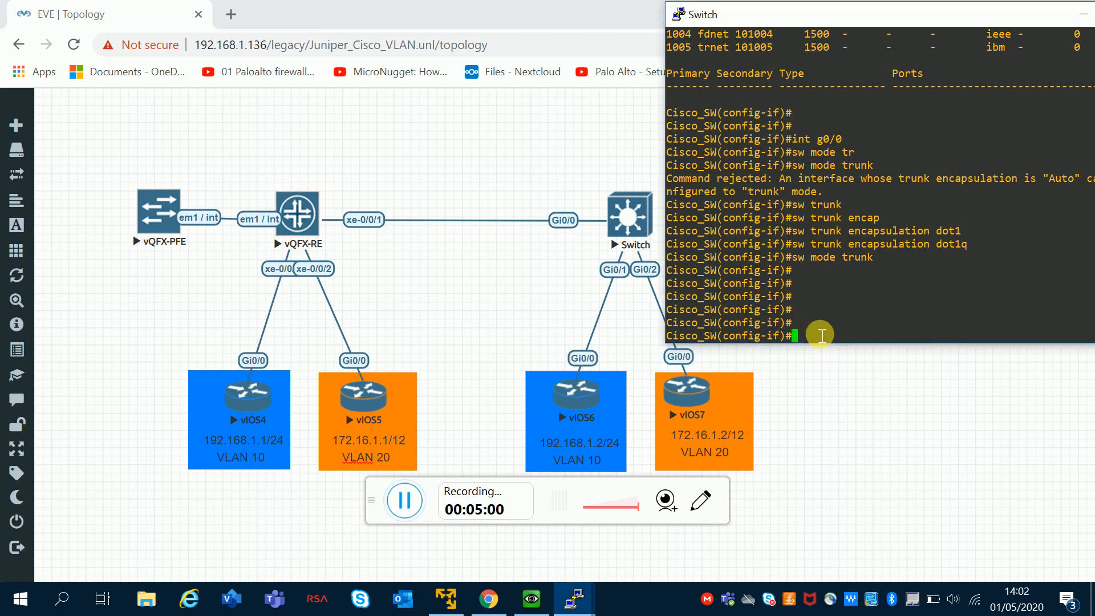
type("do sh")
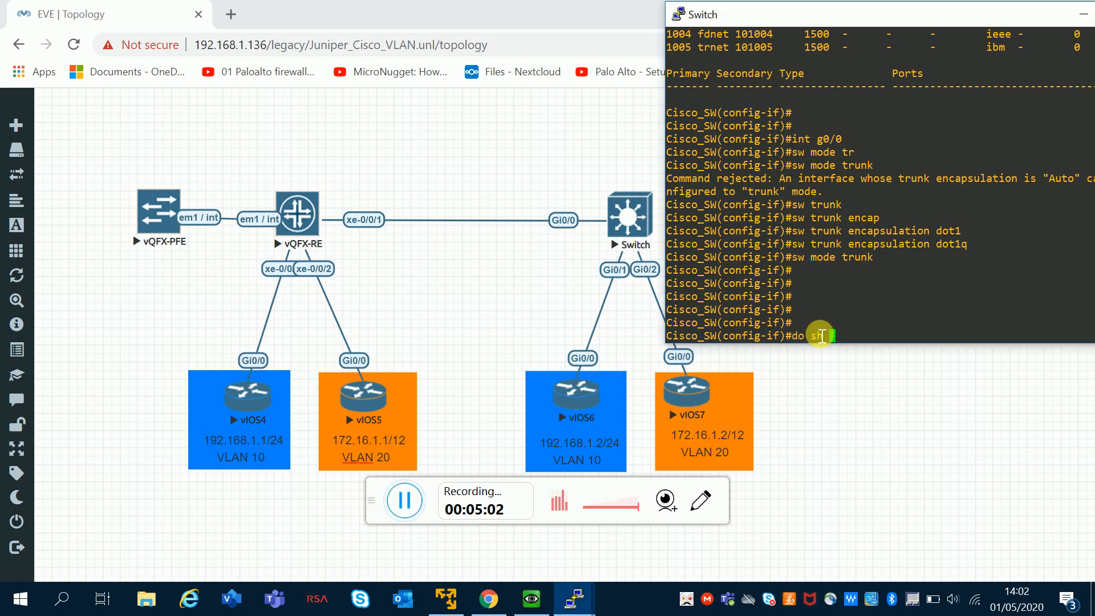
type(" int trunk")
key("Return")
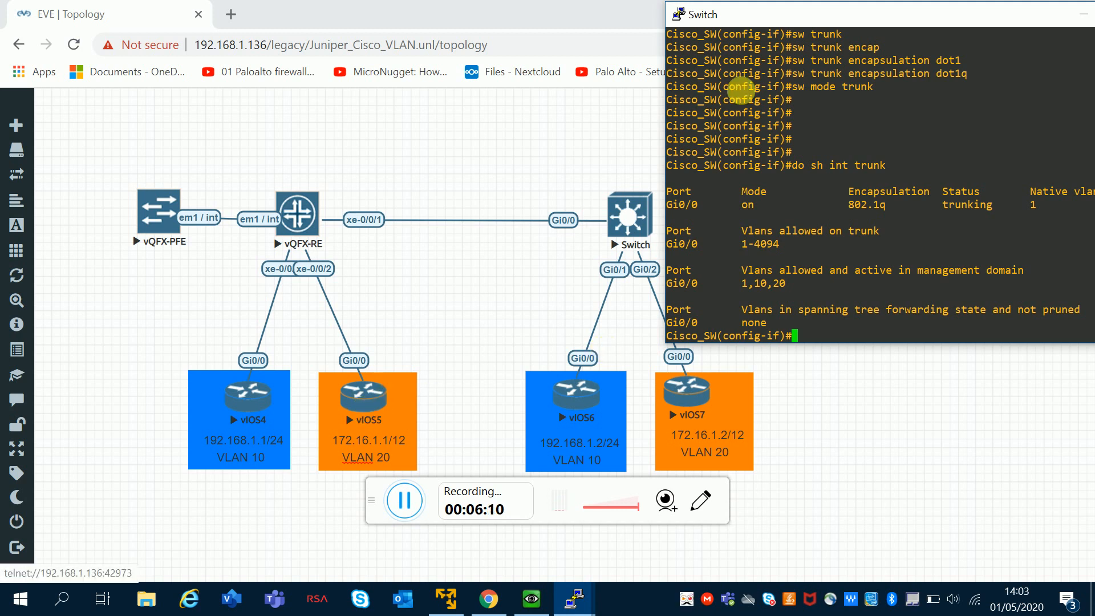
Minimize the Switch console and bring up the vQFX-RE console, placed clear of the Juniper side of the topology.
left_click_drag(967, 12, 823, 66)
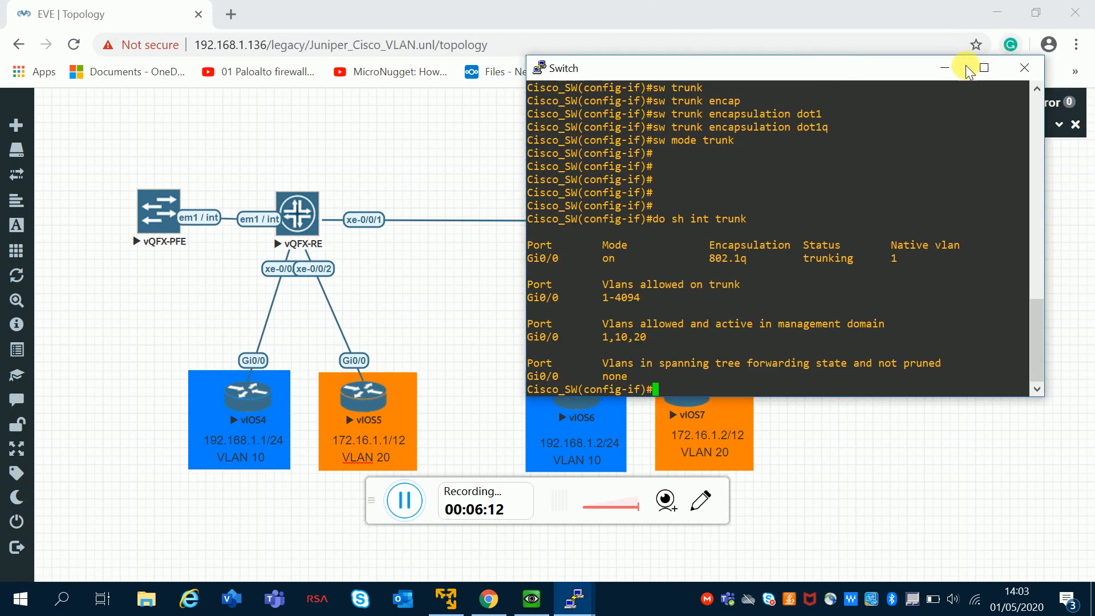
left_click(945, 69)
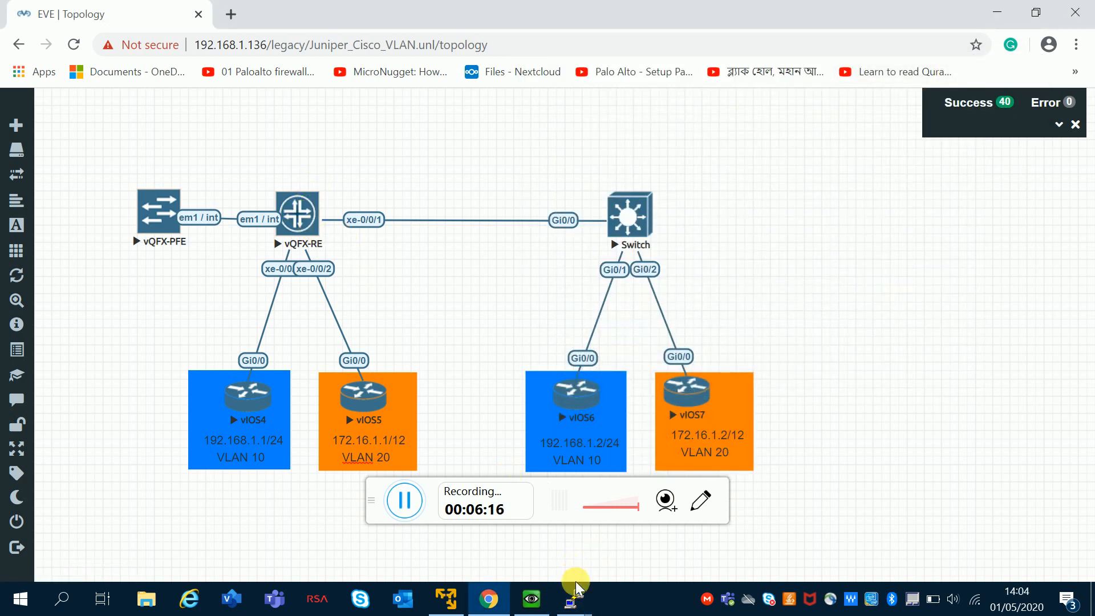
left_click(576, 599)
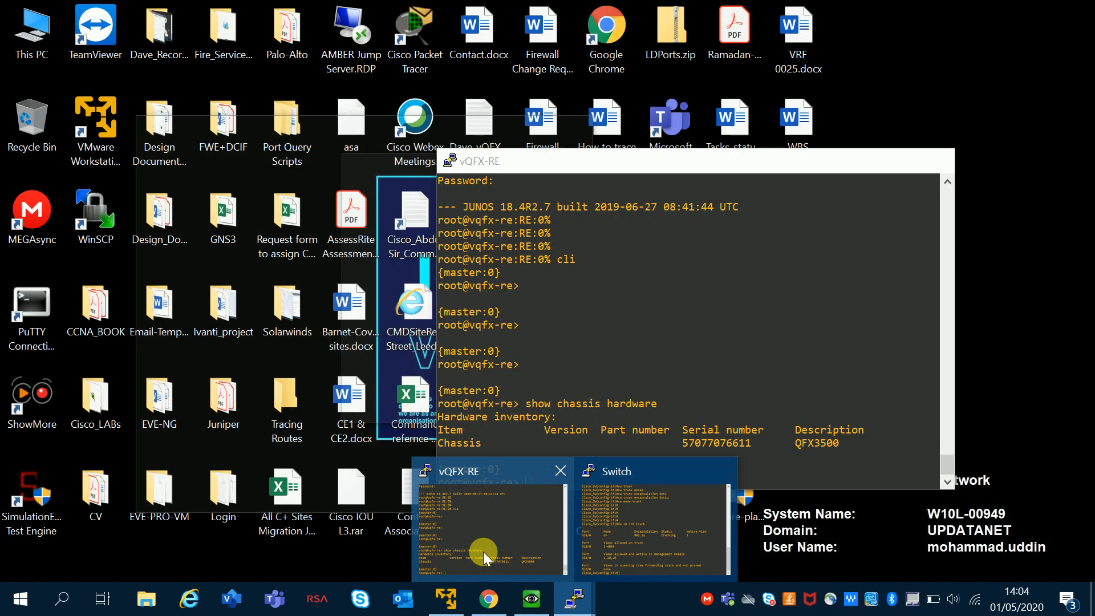
left_click(484, 552)
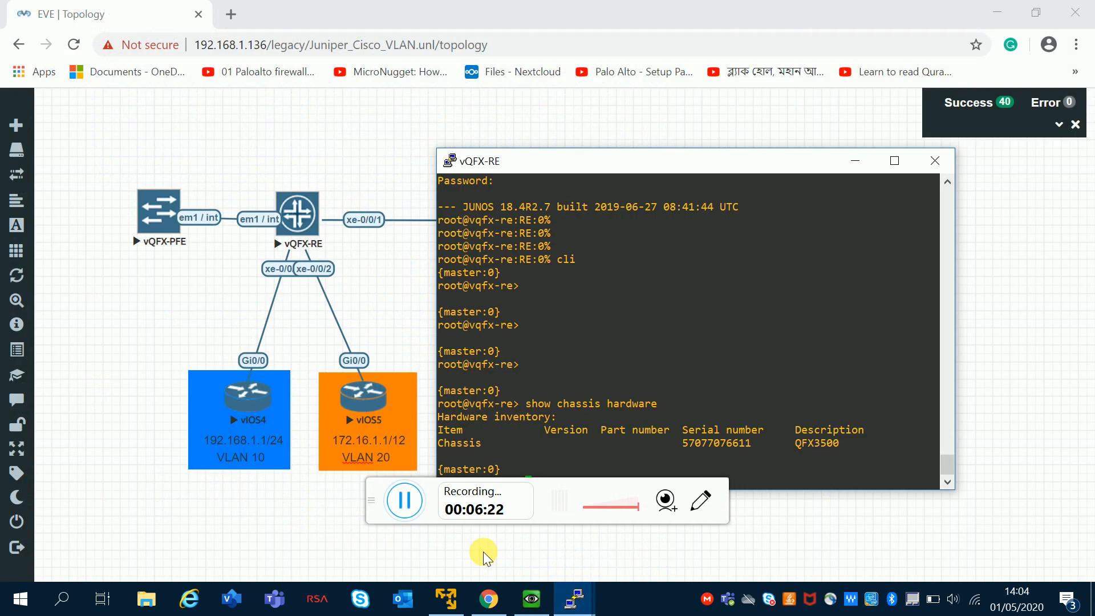
left_click_drag(698, 163, 768, 43)
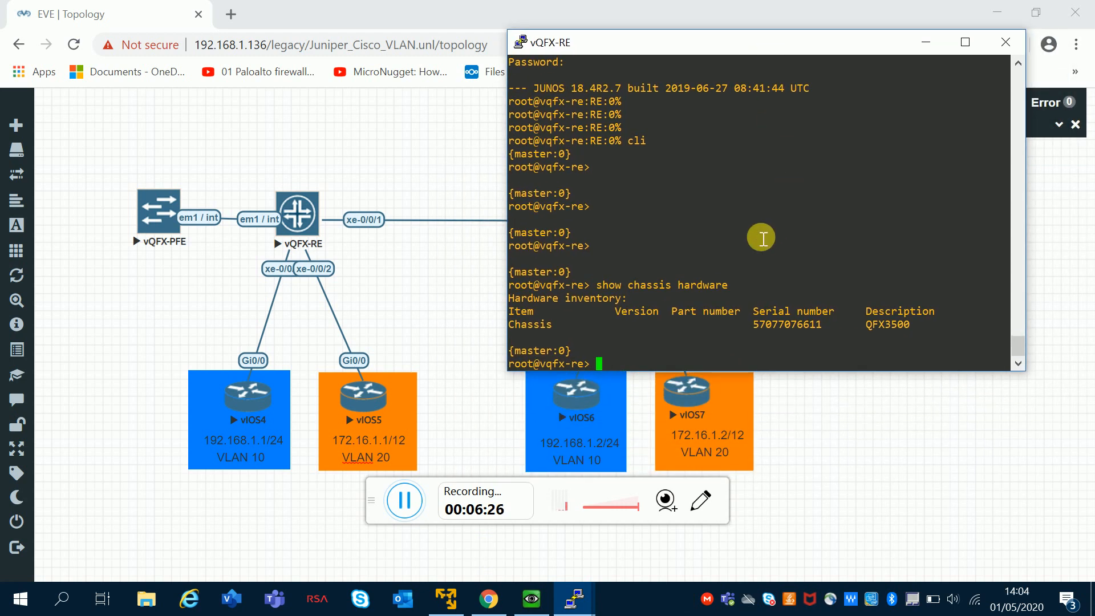
List the existing VLANs on the Juniper vQFX-RE from operational mode.
key("Return")
key("Return")
key("Return")
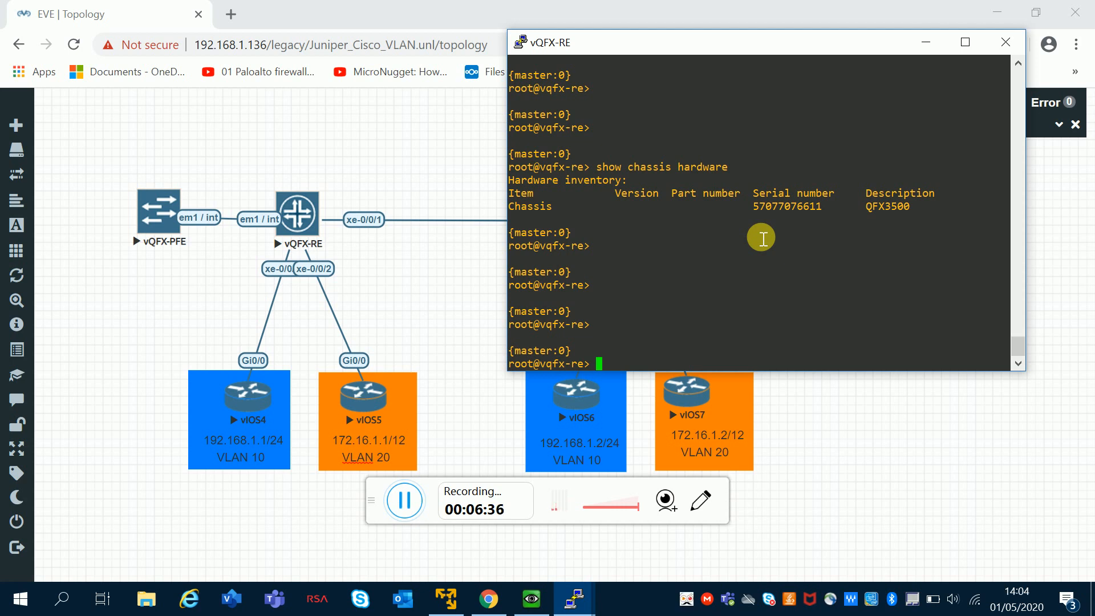
type("show vla")
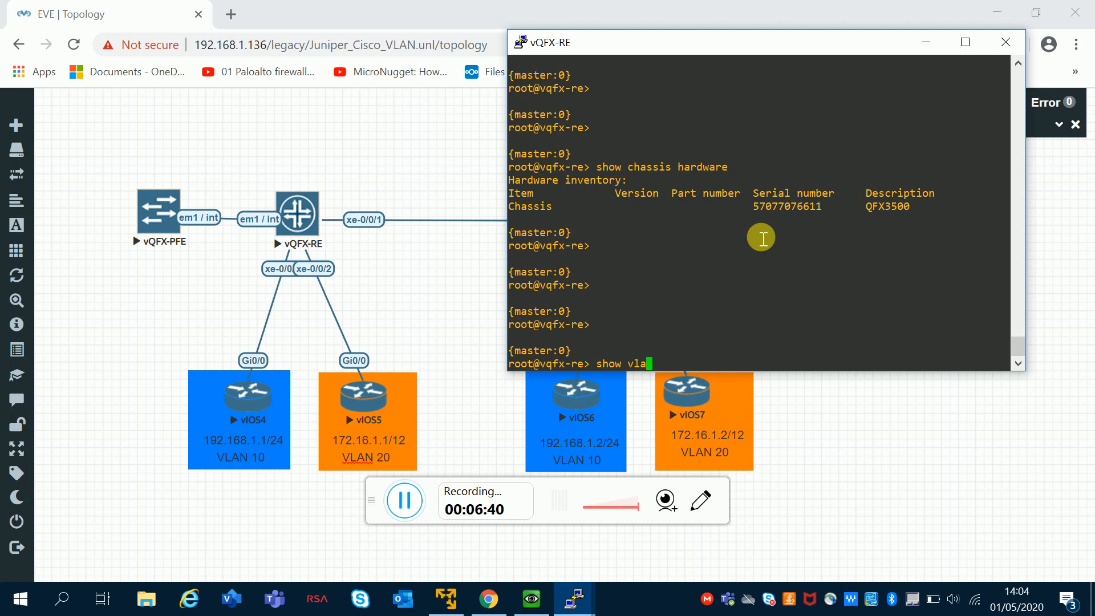
type("ns")
key("Return")
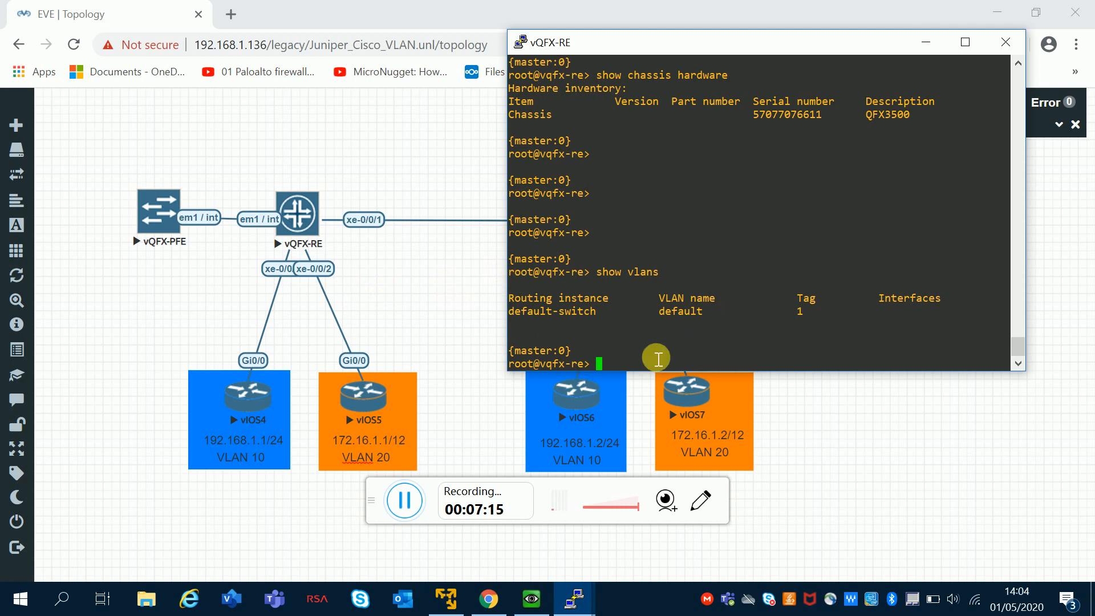
key("Return")
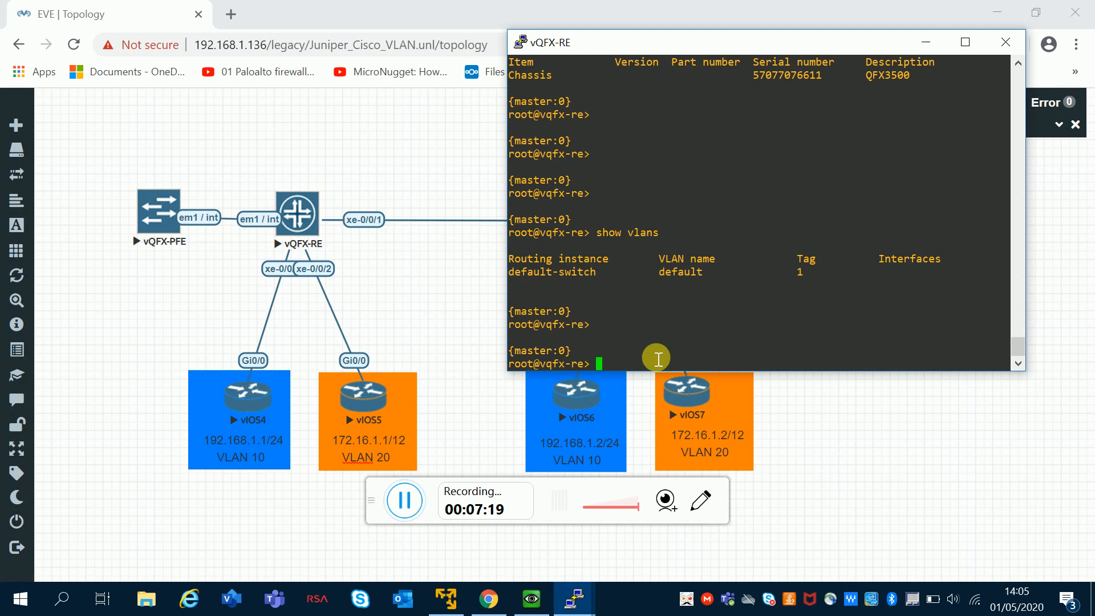
Enter configuration mode on vQFX-RE and define a VLAN named IT with vlan-id 10.
type("configure")
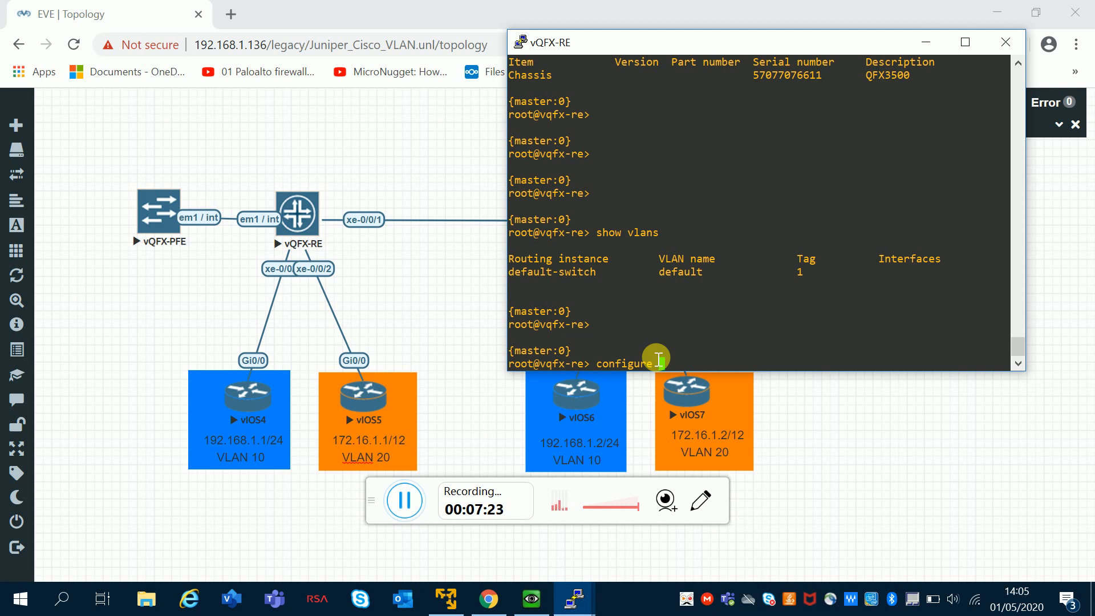
key("Return")
key("Return")
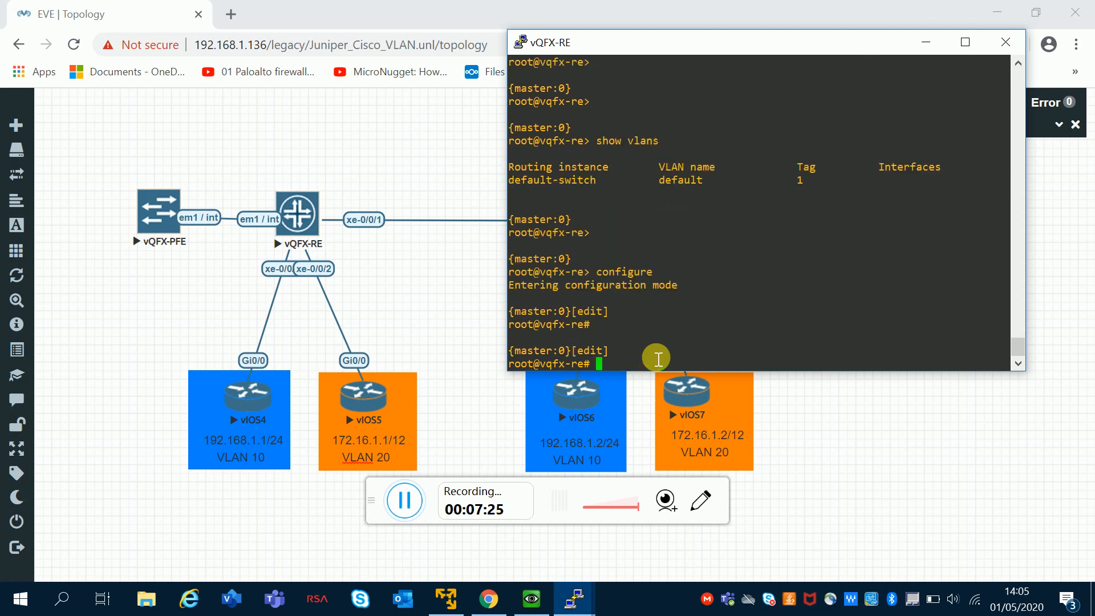
type("set vlans IT ")
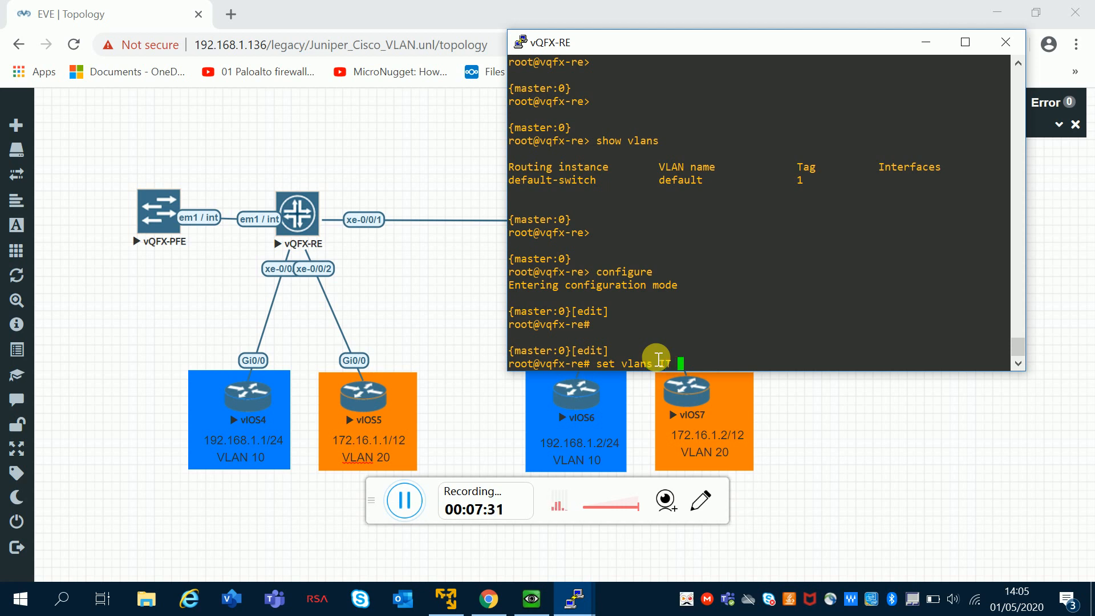
type("vlan-id 10")
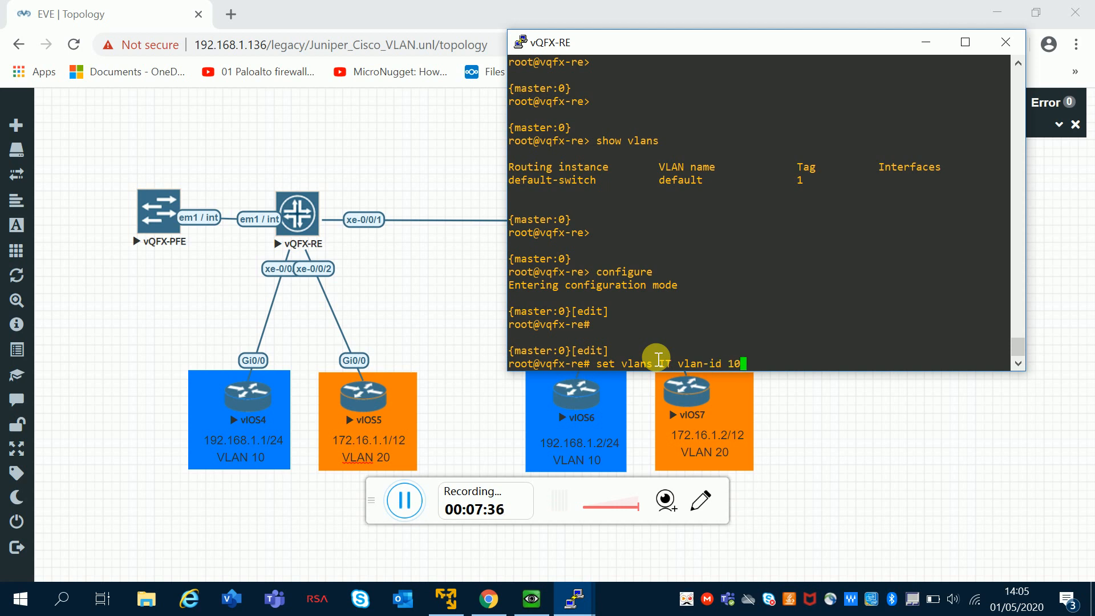
key("Return")
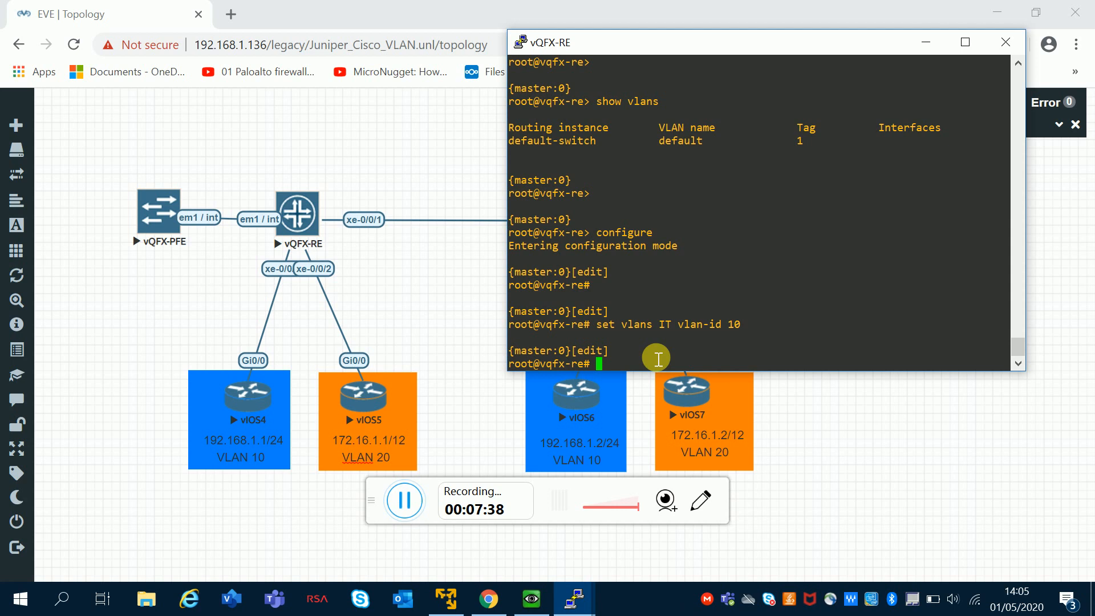
Commit the VLAN configuration on vQFX-RE.
type("commit")
key("Return")
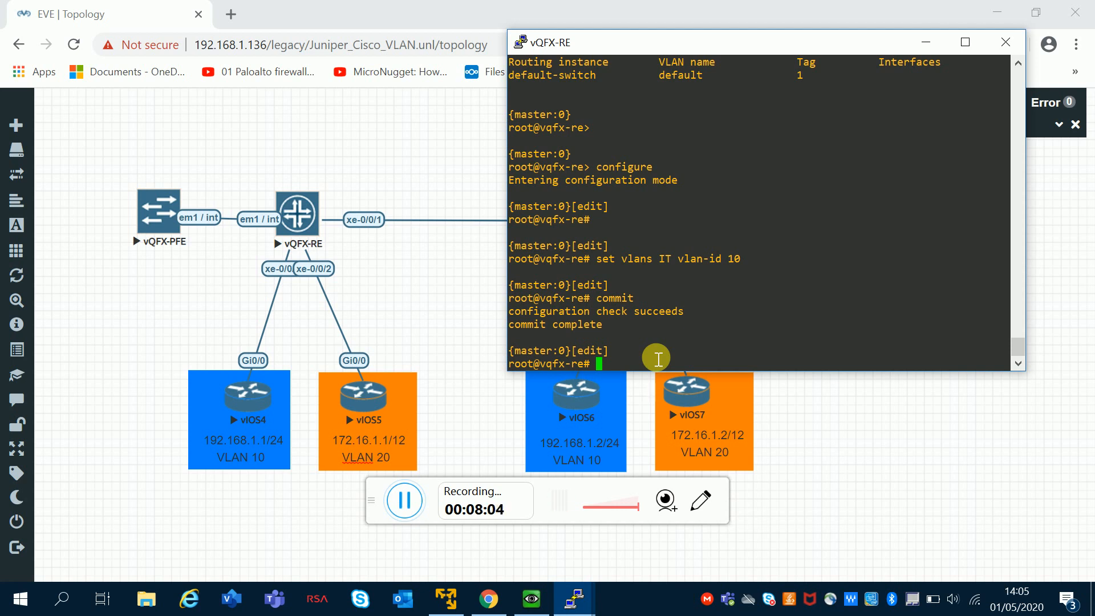
key("Return")
key("Return")
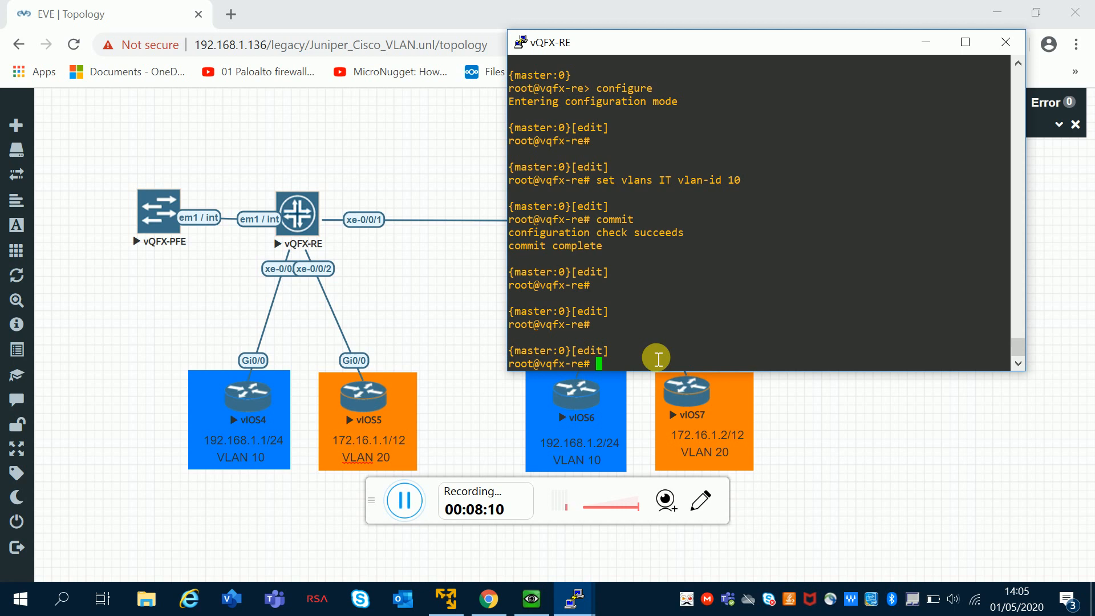
List the VLANs on vQFX-RE from configuration mode to check the committed IT VLAN.
type("run show ")
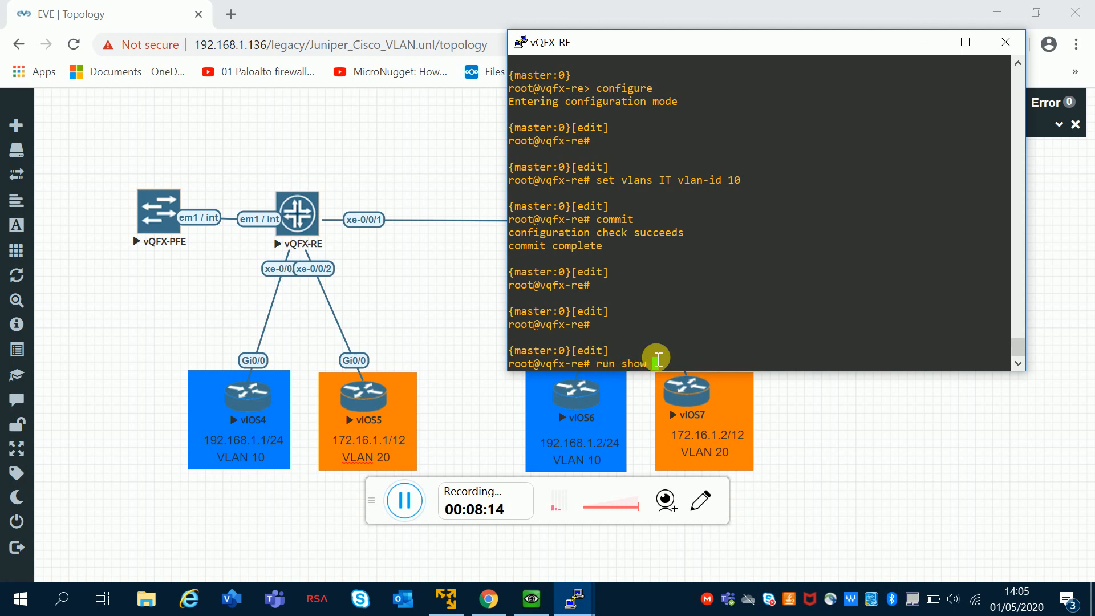
type("vlans")
key("Return")
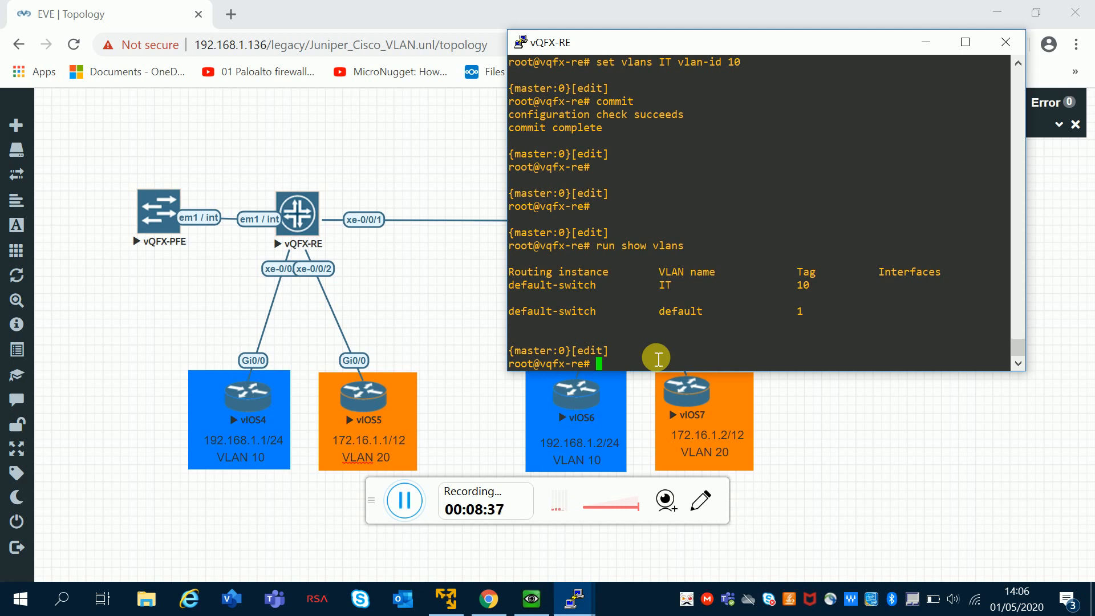
Define a VLAN named ADMIN with vlan-id 20 on vQFX-RE and commit it.
type("set vlans ADMIN vlan-id 20")
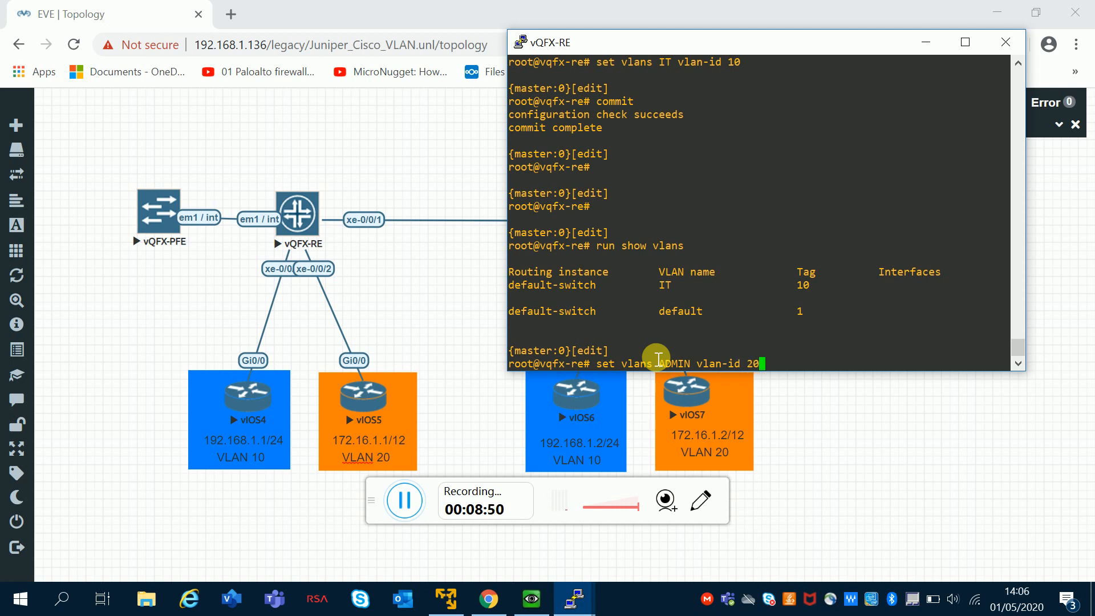
key("Return")
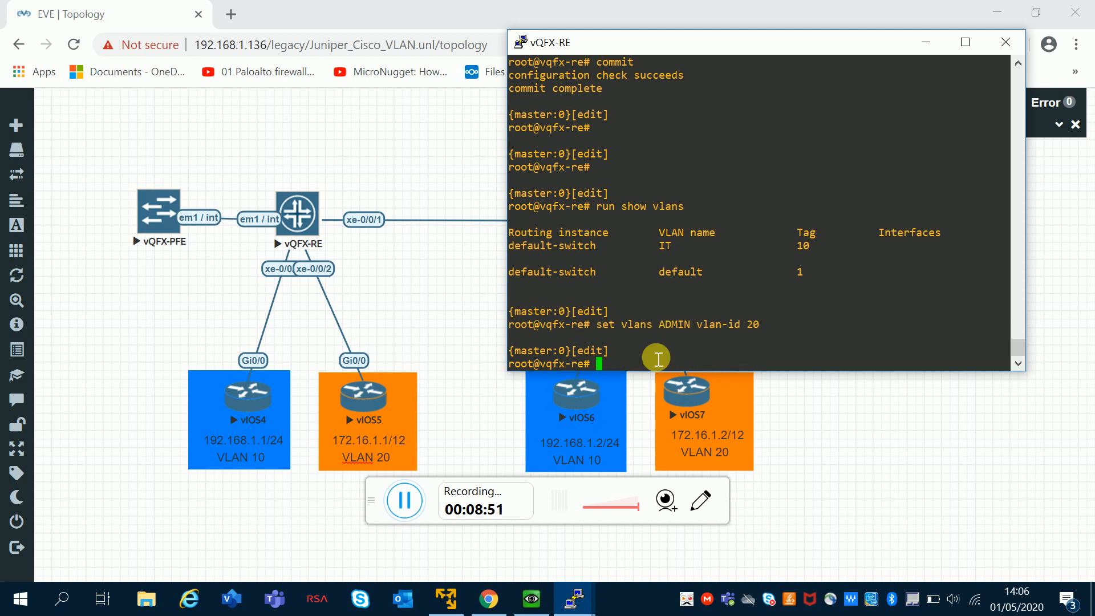
type("commit")
key("Return")
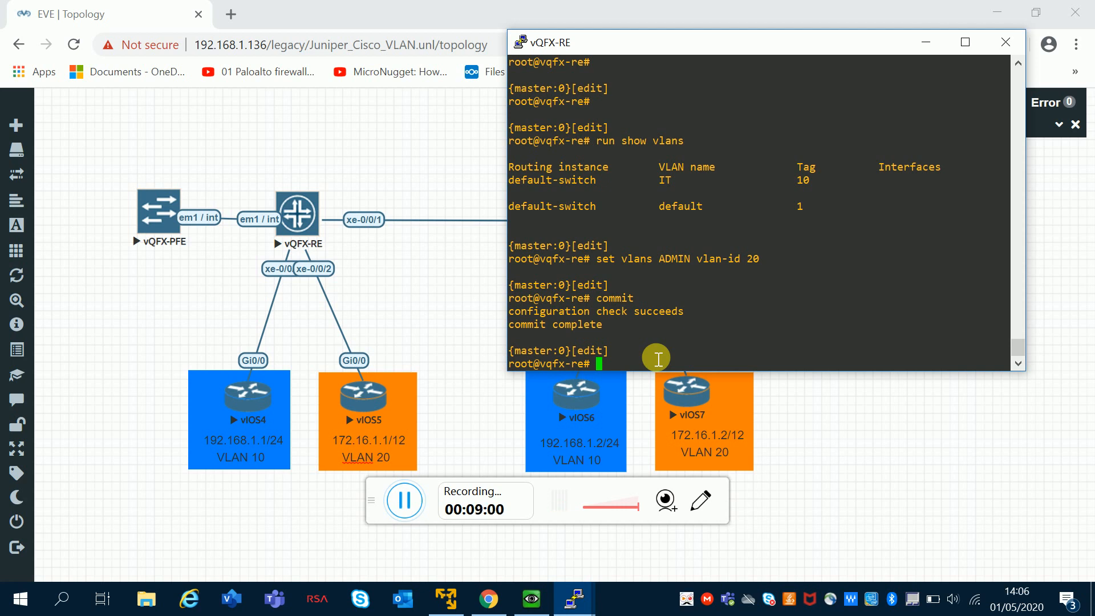
List the VLANs on vQFX-RE again to check the ADMIN and IT entries.
type("run sho")
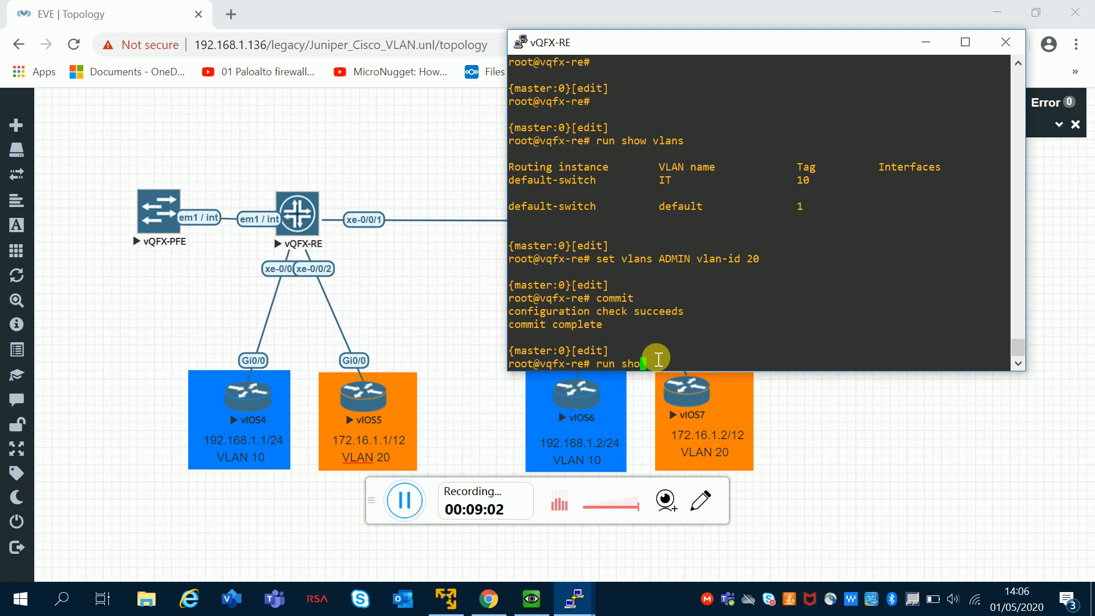
type("w vlans")
key("Return")
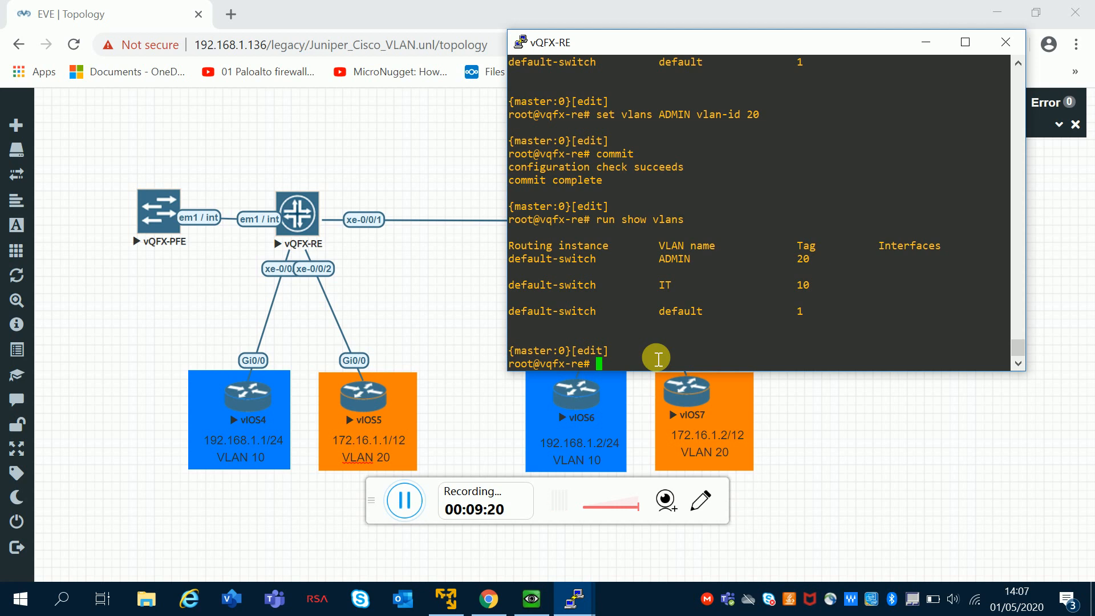
key("Return")
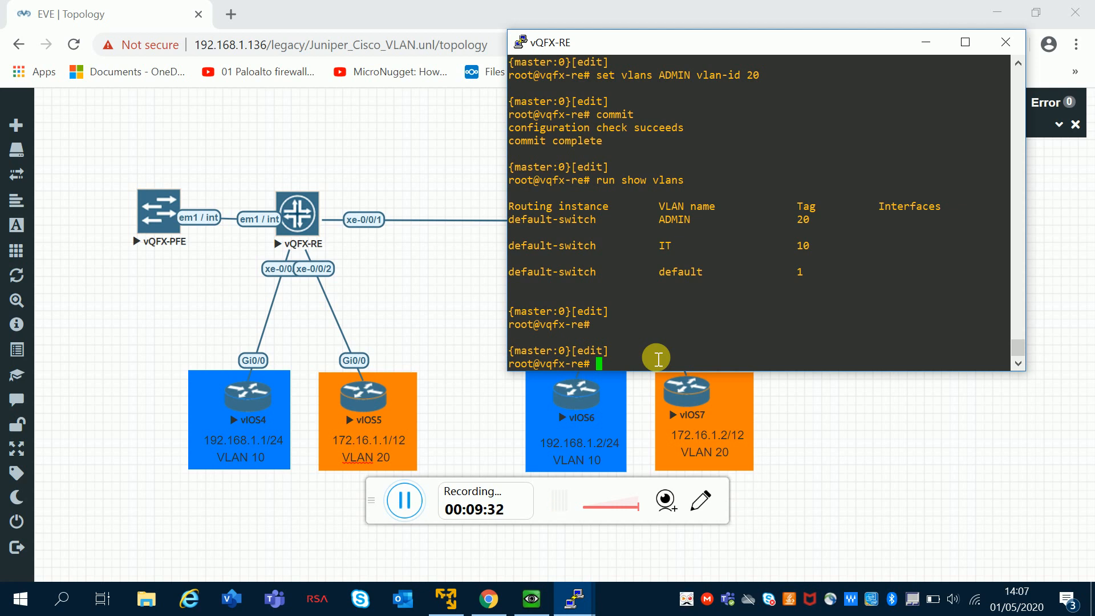
Set interface xe-0/0/0 unit 0 family ethernet-switching to interface-mode access with vlan members IT, consulting the command help for the available options.
type("set interfaces ")
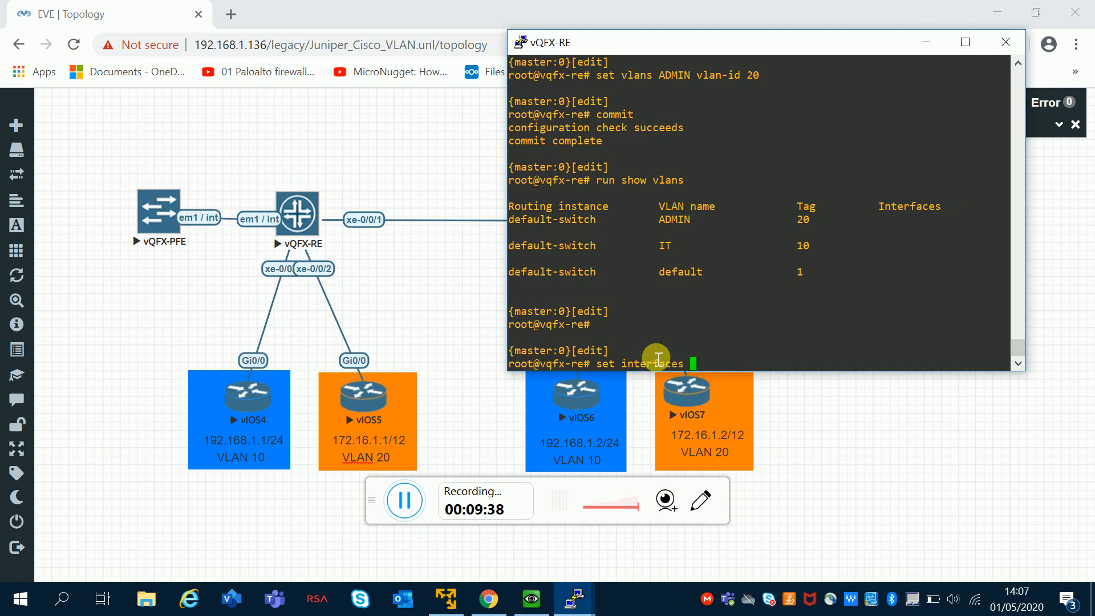
type("xe")
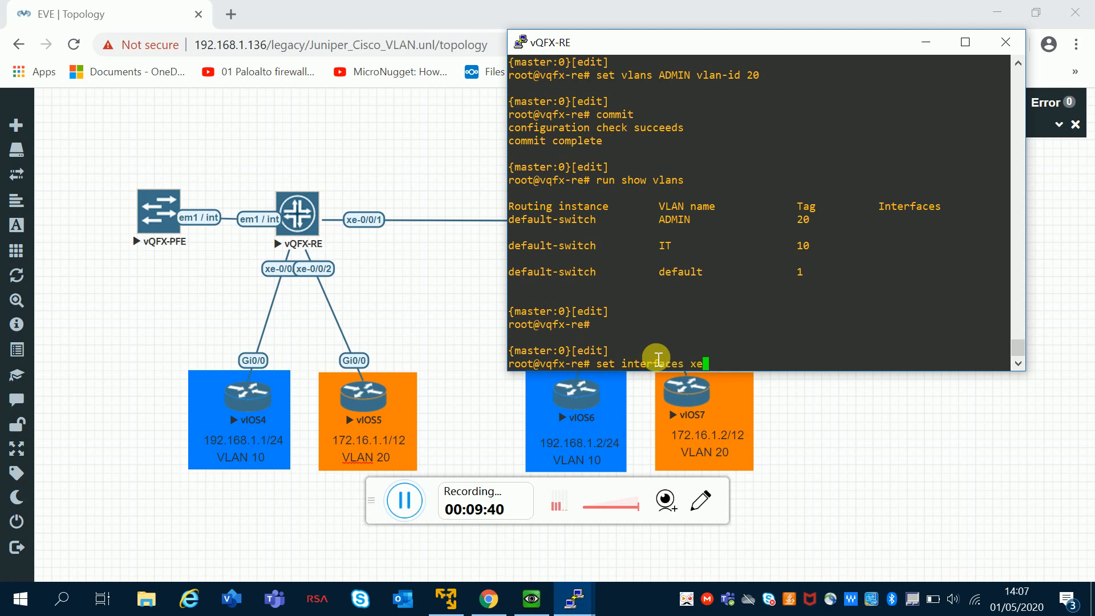
type("-0/0/0 unit 0")
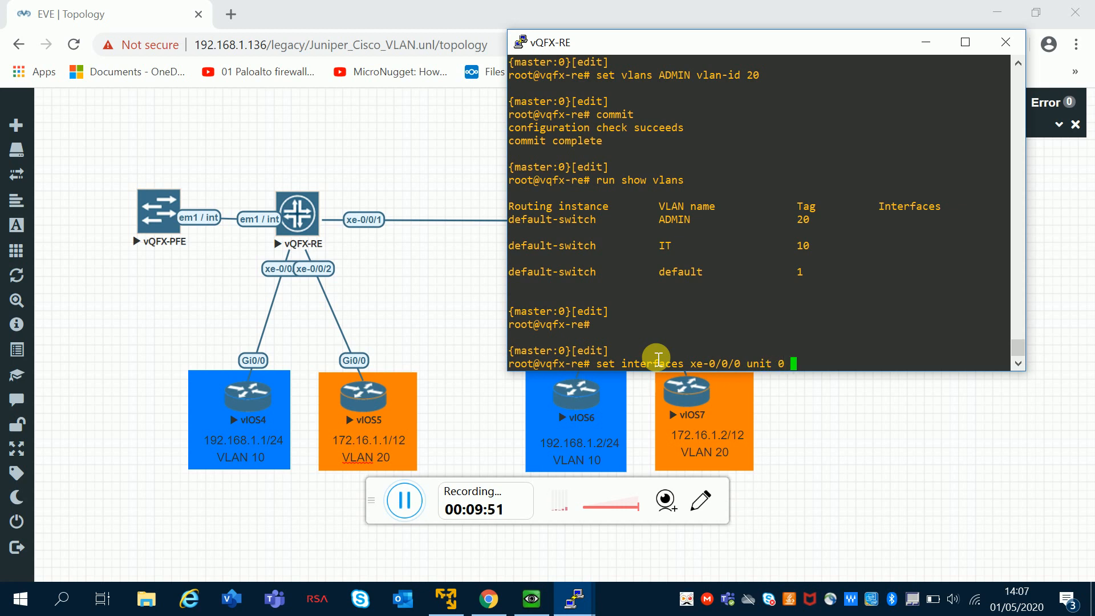
type(" family ether")
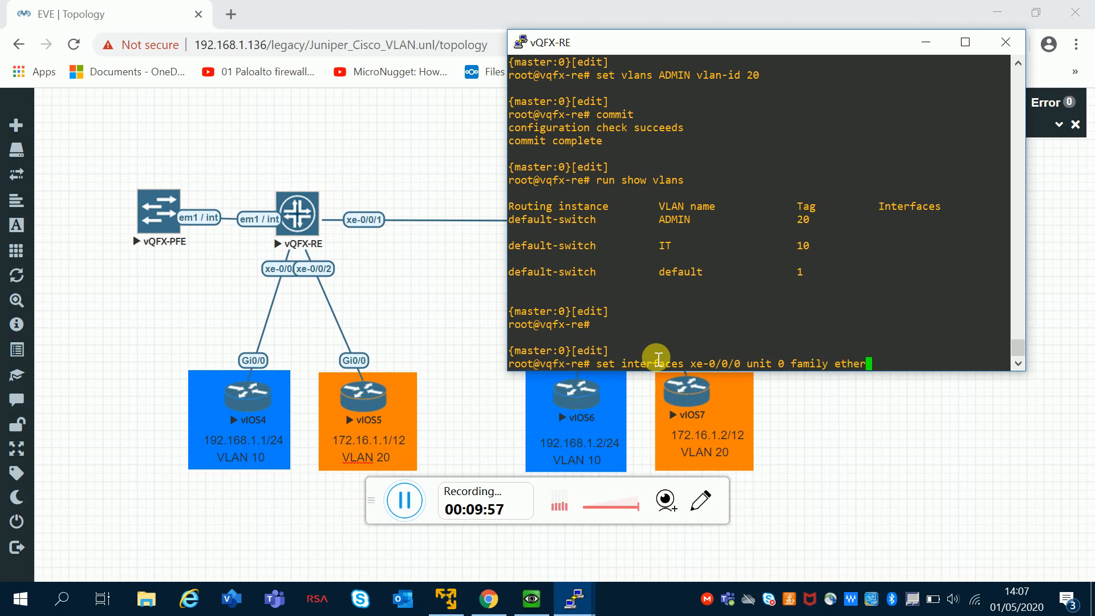
key("Tab")
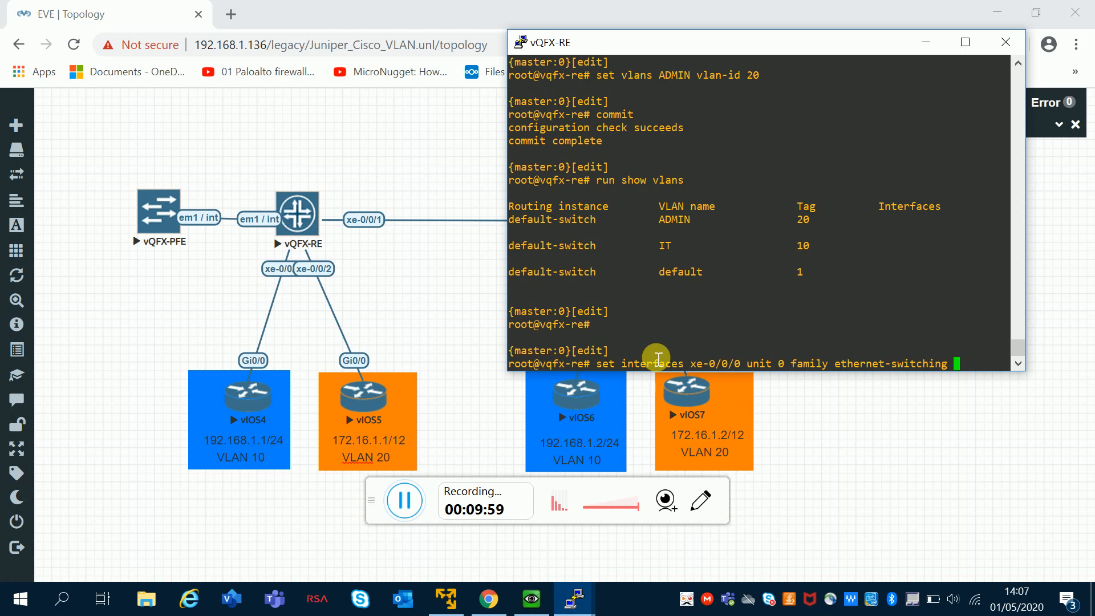
type("interf")
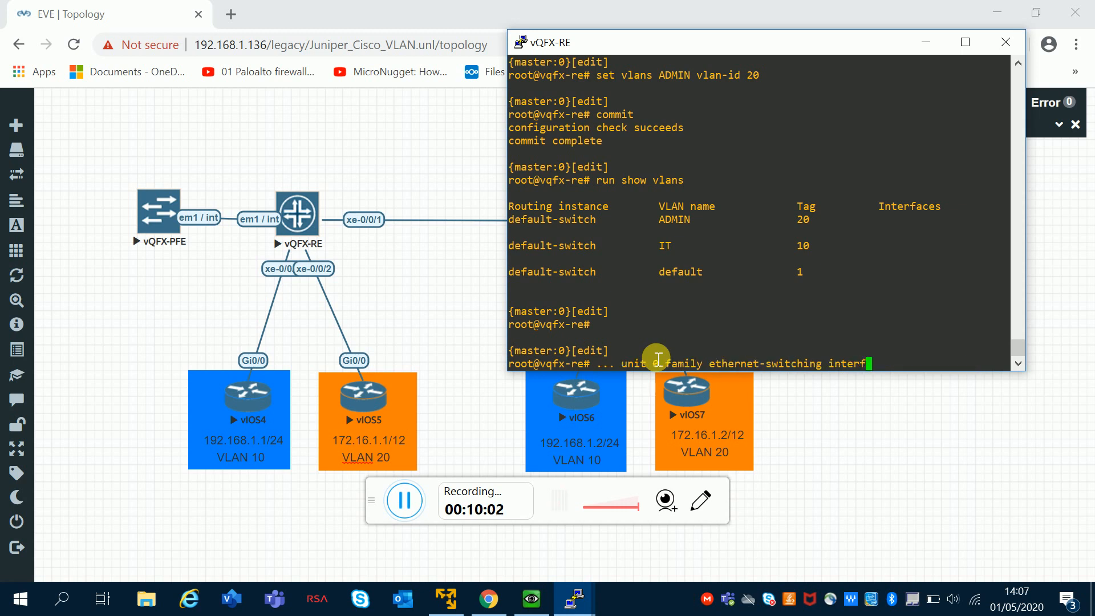
key("Tab")
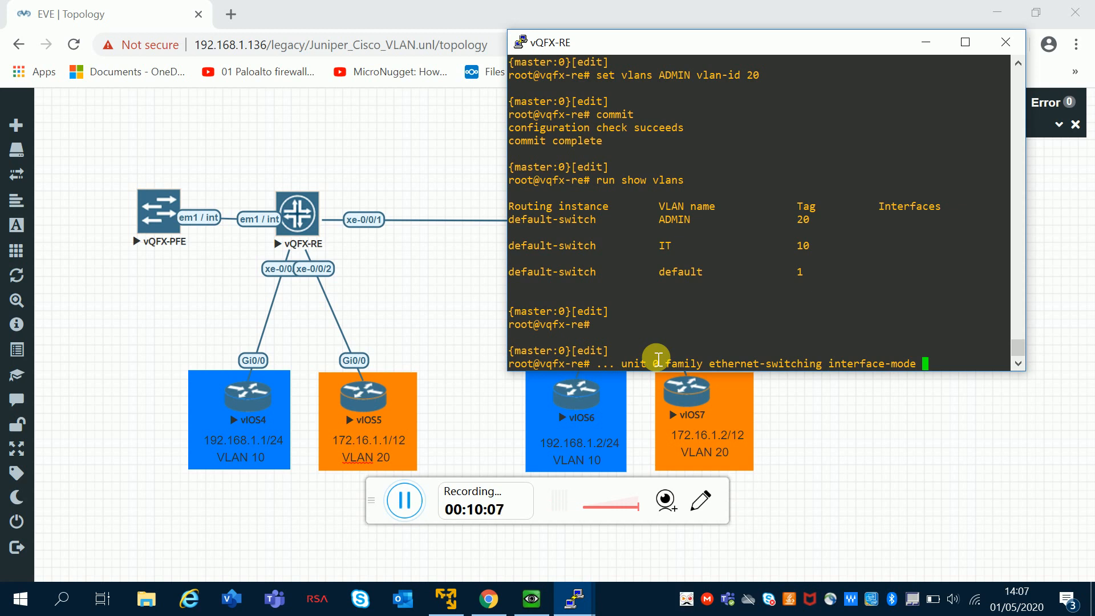
type("access")
type("?")
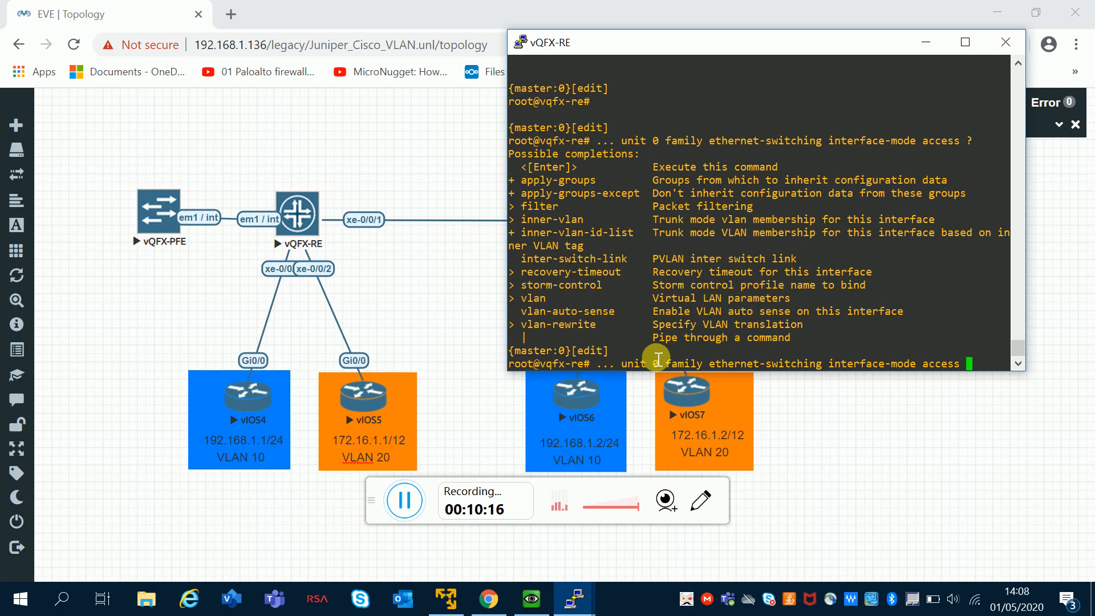
type("vlan ")
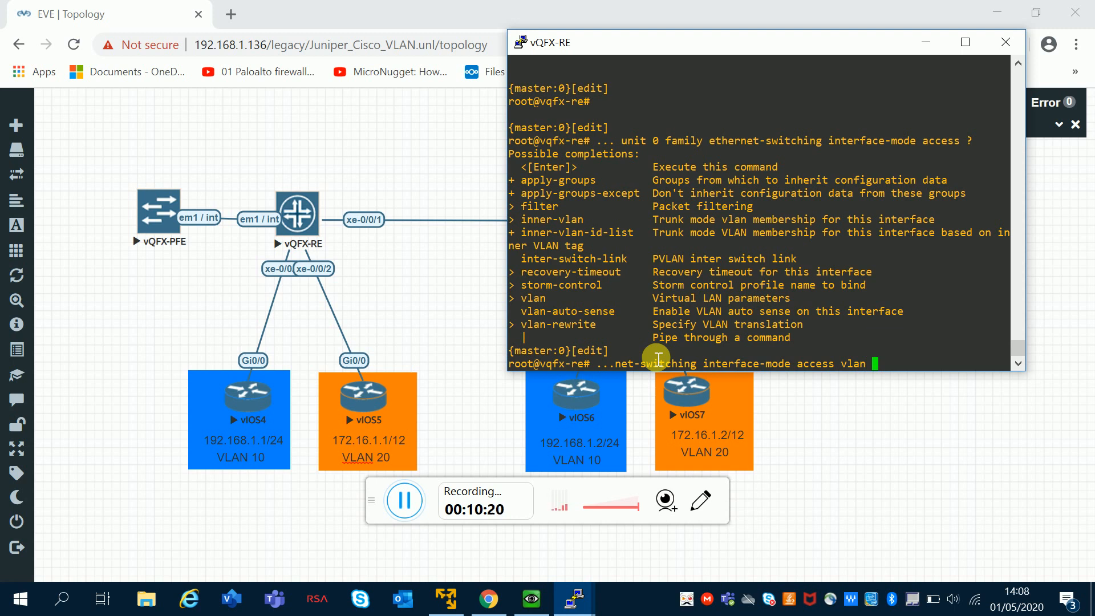
type("?")
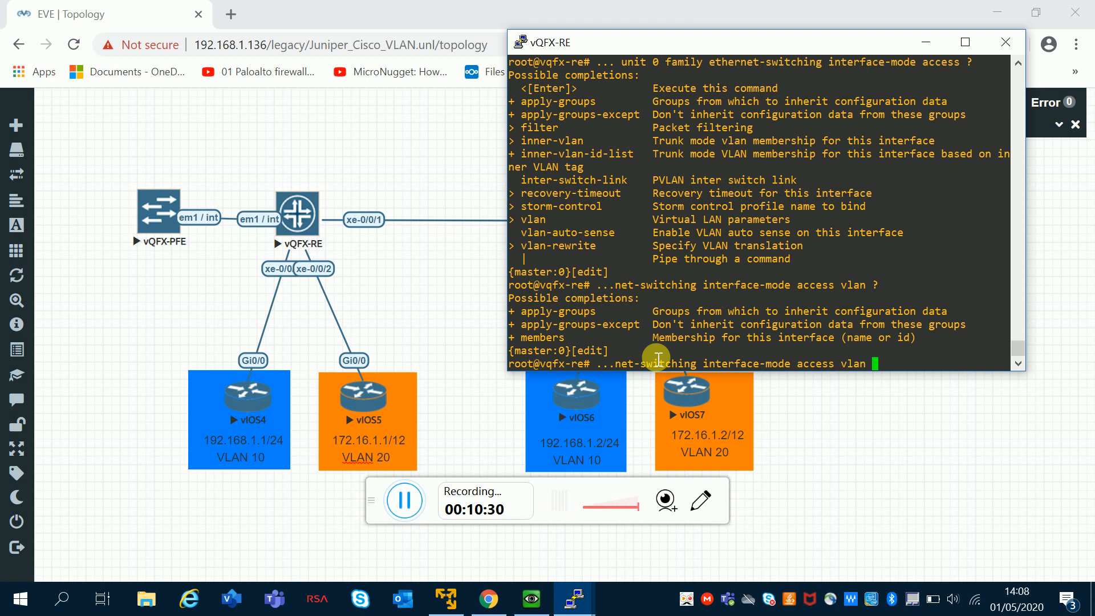
type("mem")
key("Tab")
type("?")
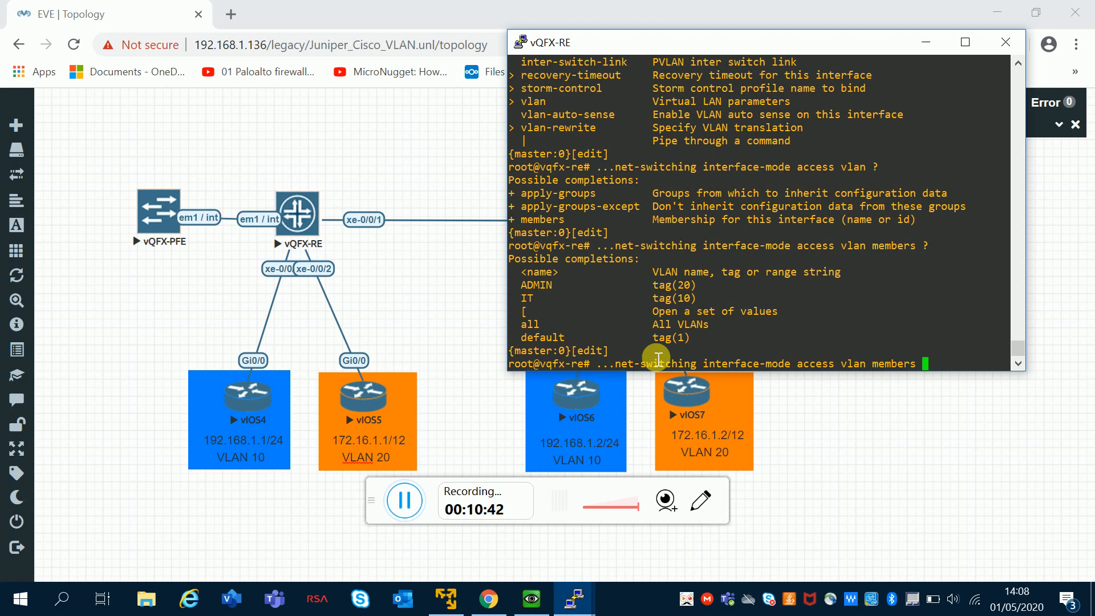
type("IT")
key("Return")
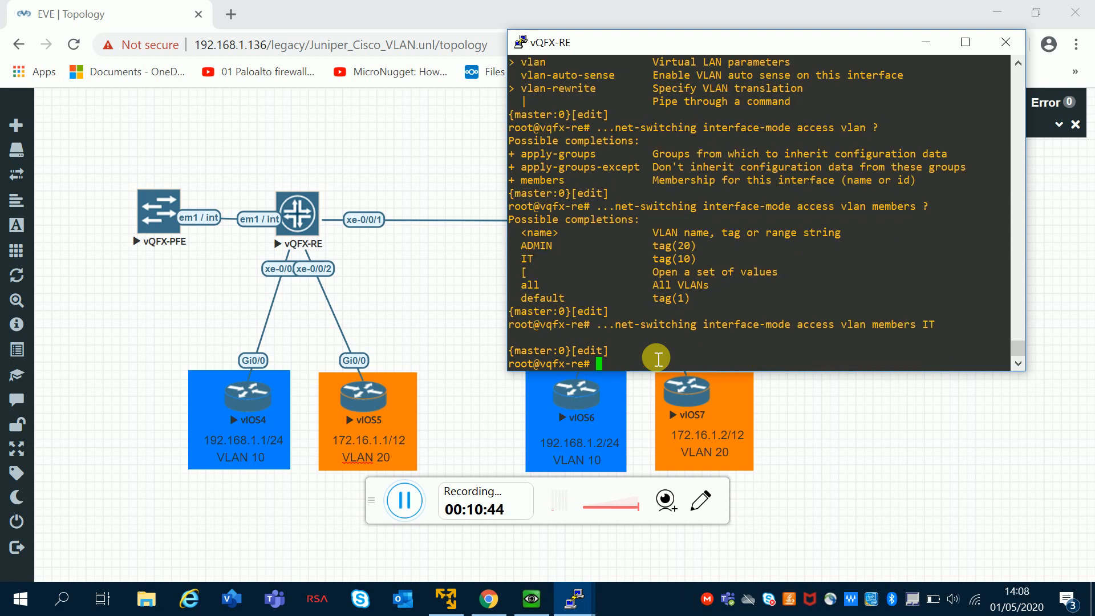
Try to commit the xe-0/0/0 access port configuration on vQFX-RE.
type("commit")
key("Return")
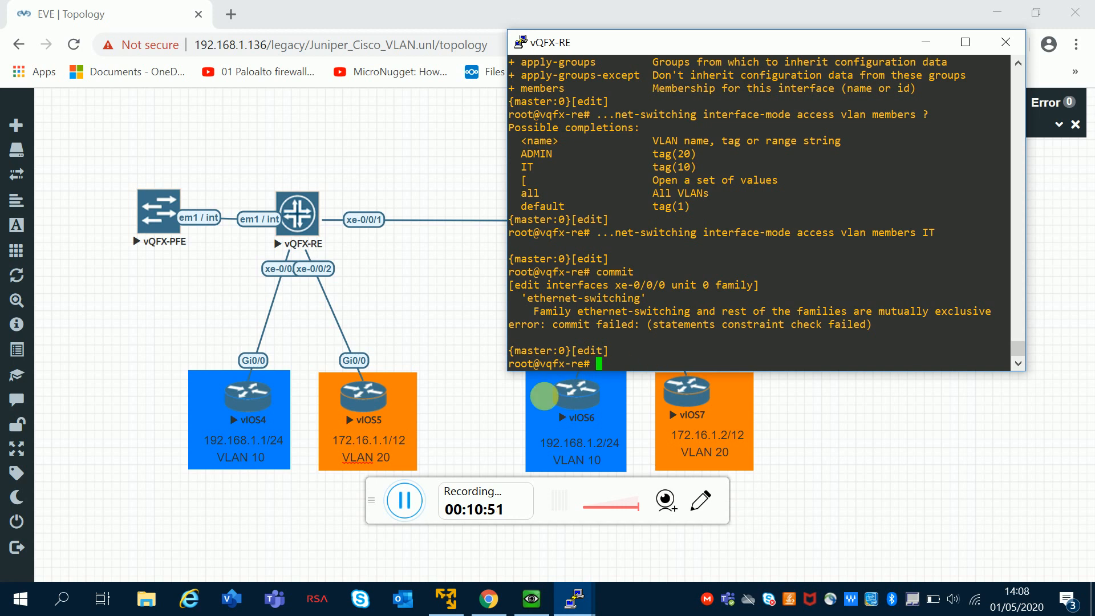
left_click(360, 500)
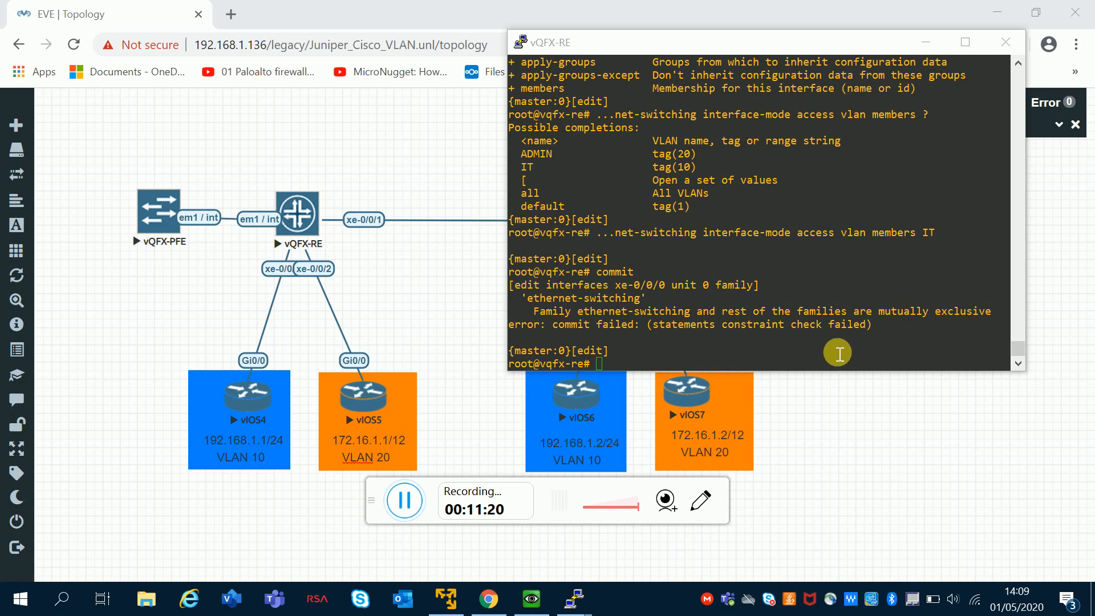
Delete the entire configuration of interface xe-0/0/0 on vQFX-RE.
left_click(660, 362)
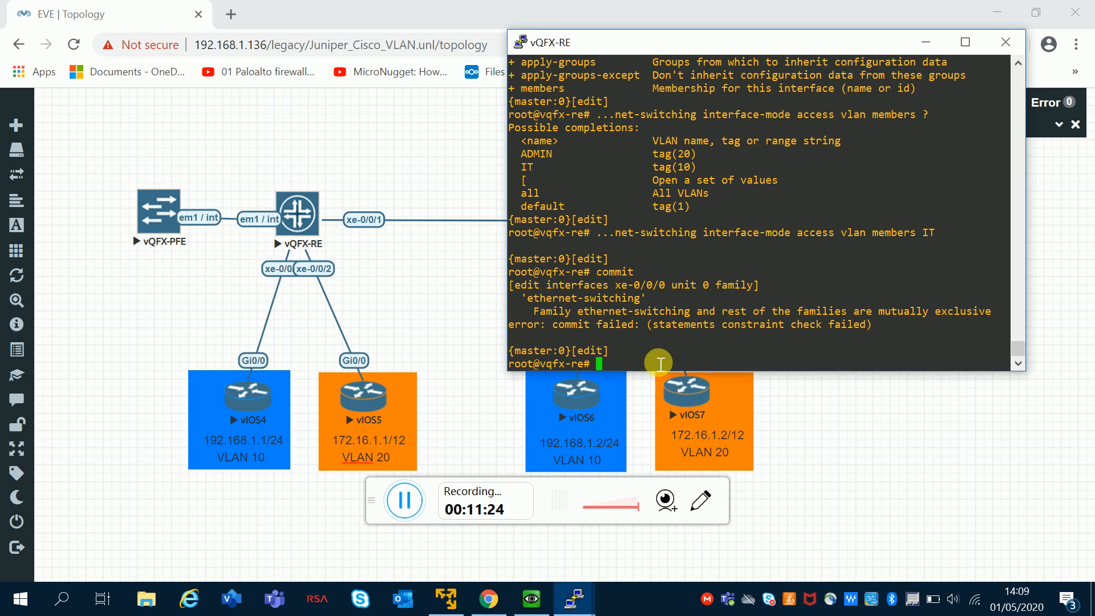
type("delete xe-0/0/0")
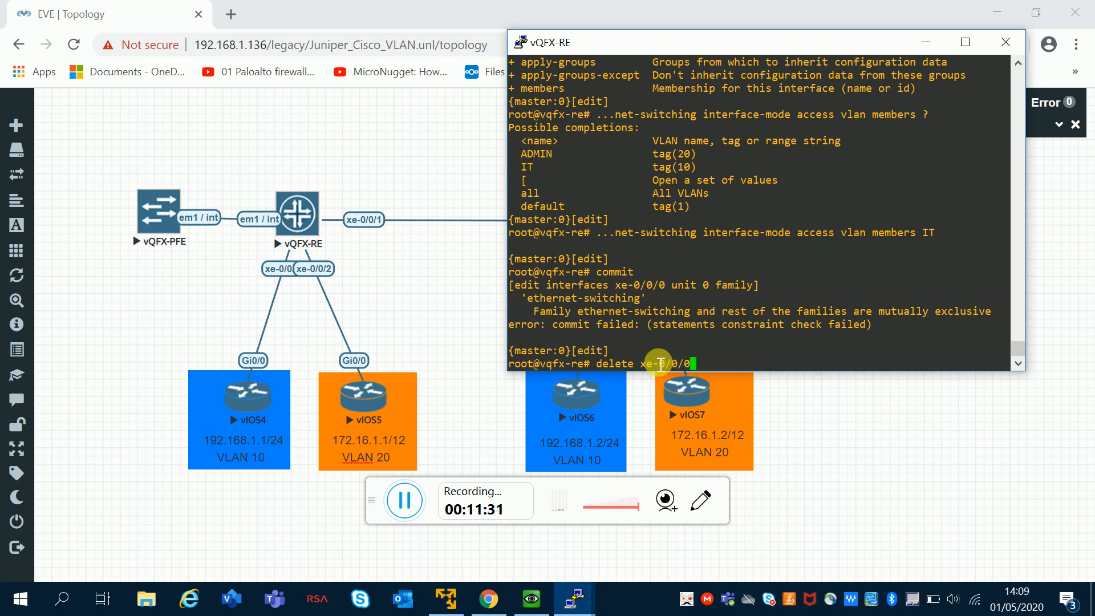
key("Left")
key("Left")
key("Left")
key("Left")
key("Left")
key("Left")
key("Left")
key("Left")
key("Left")
type("interf")
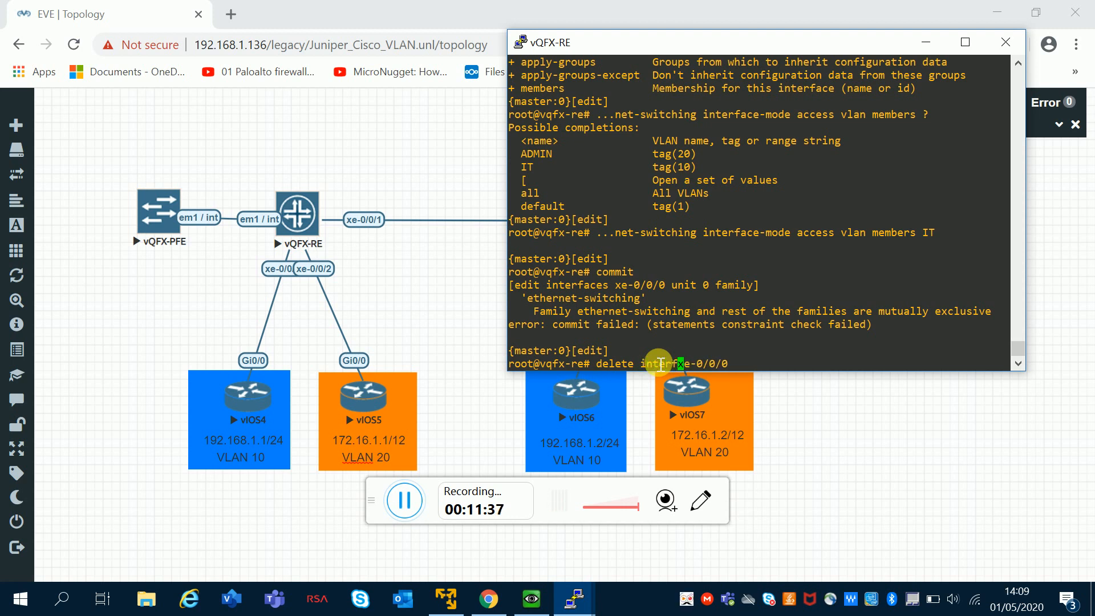
key("Tab")
key("Return")
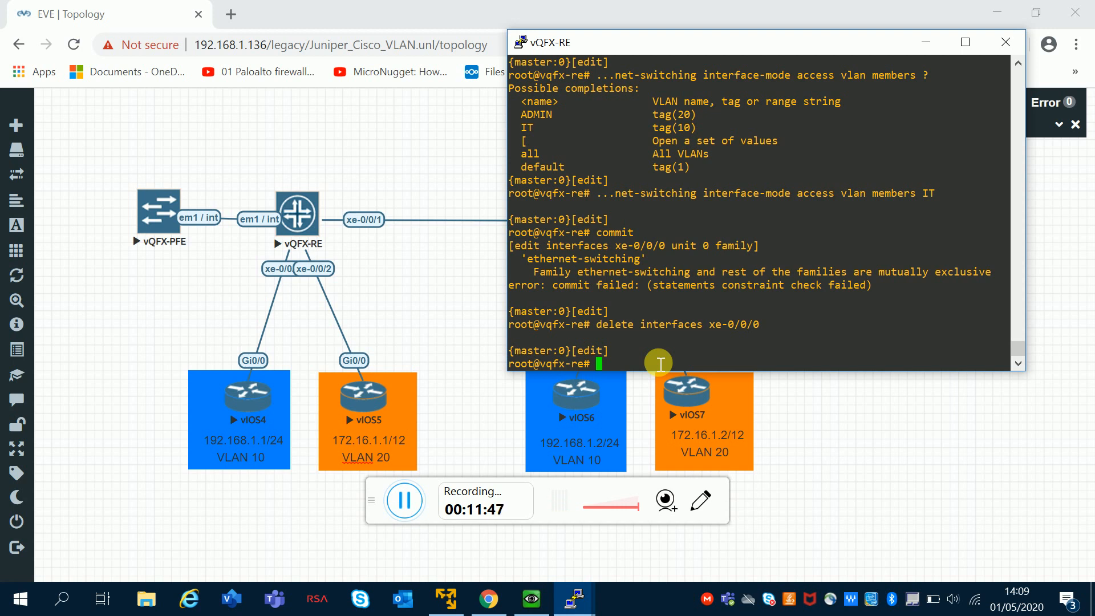
Reissue the earlier command making xe-0/0/0 unit 0 an ethernet-switching access port with vlan members IT, and commit it.
key("Up")
key("Up")
key("Up")
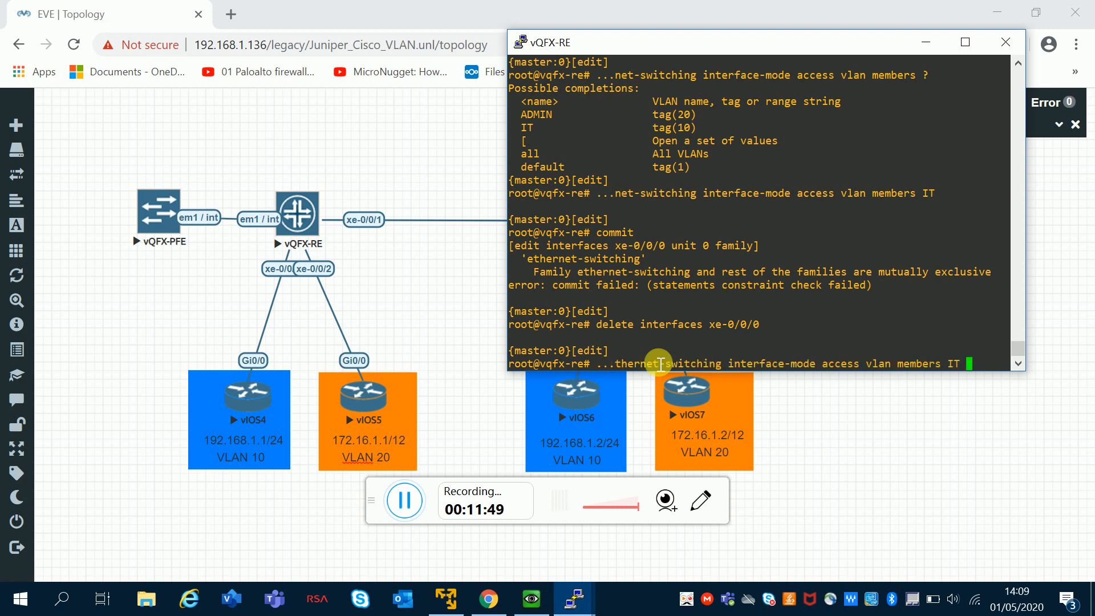
key("Return")
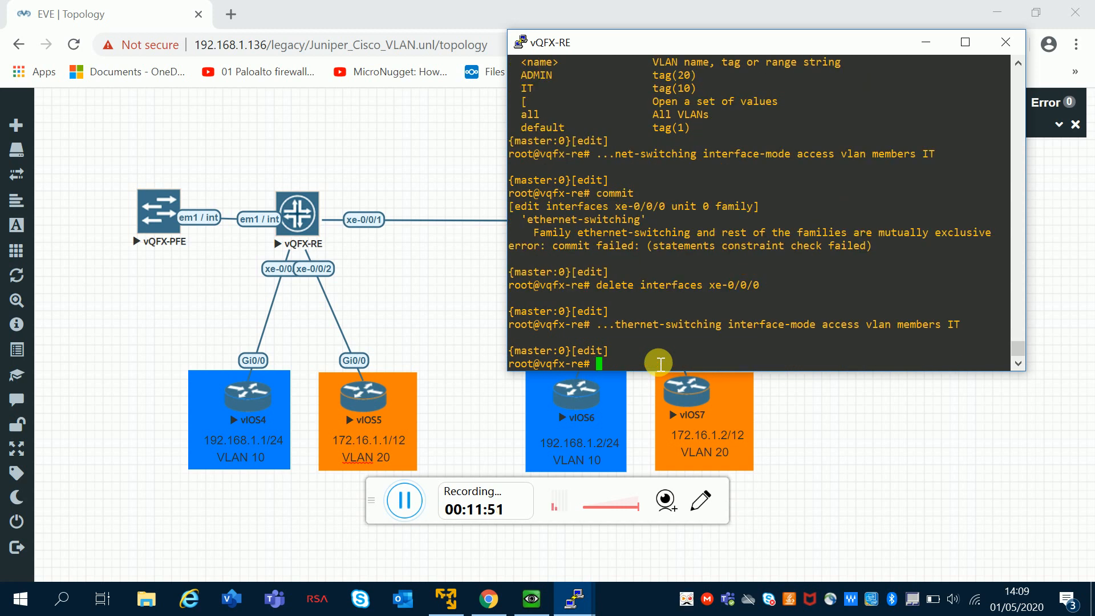
type("commit")
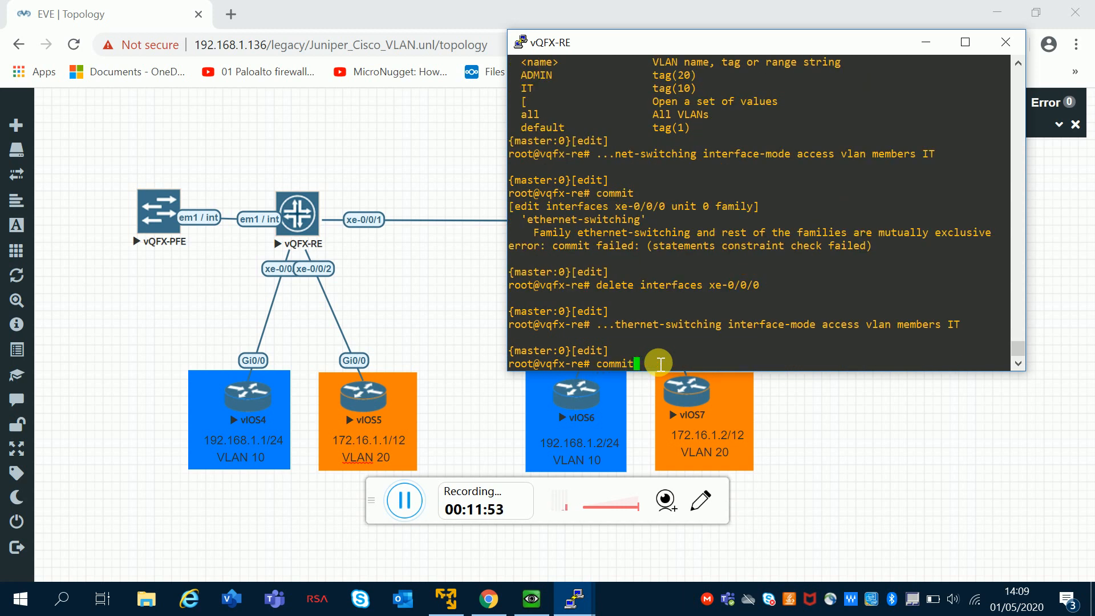
key("Return")
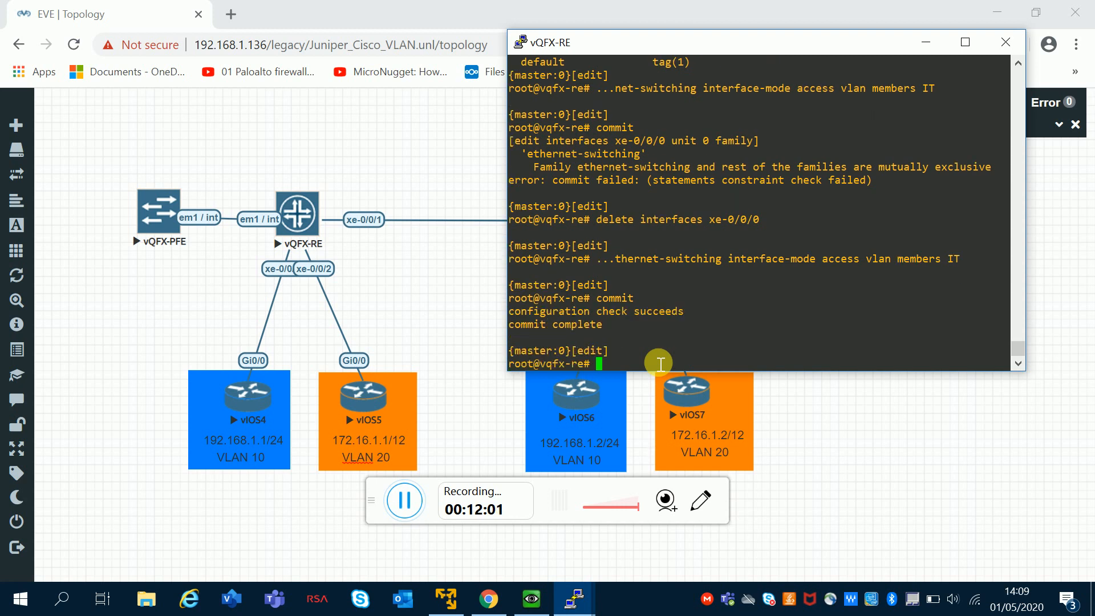
key("Return")
key("Return")
key("Return")
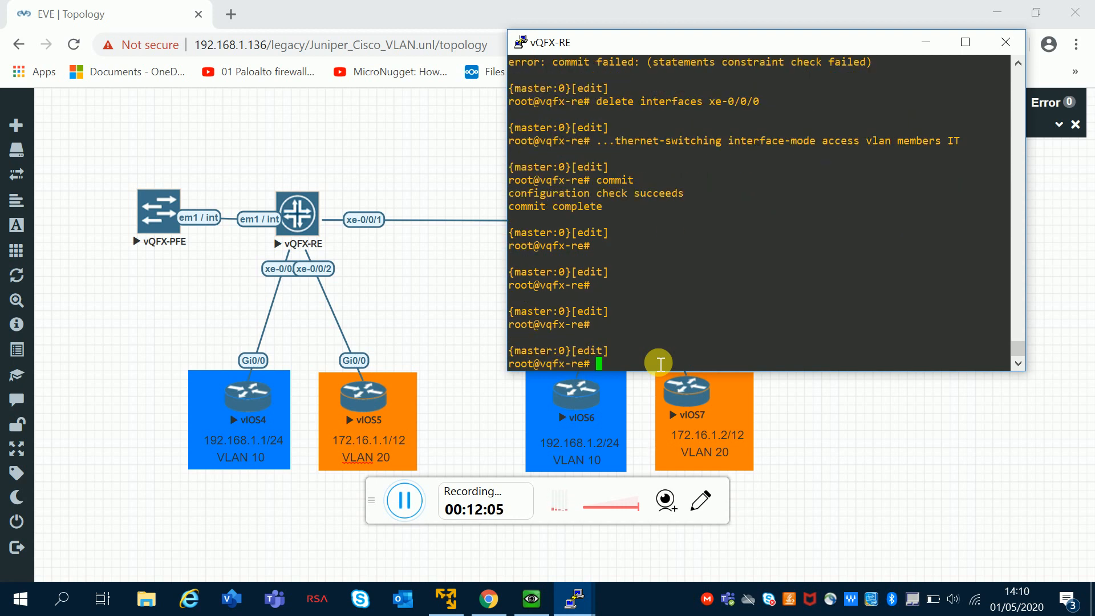
Display the current configuration of interface xe-0/0/0 from configuration mode on vQFX-RE.
type("run show")
type("con")
key("space")
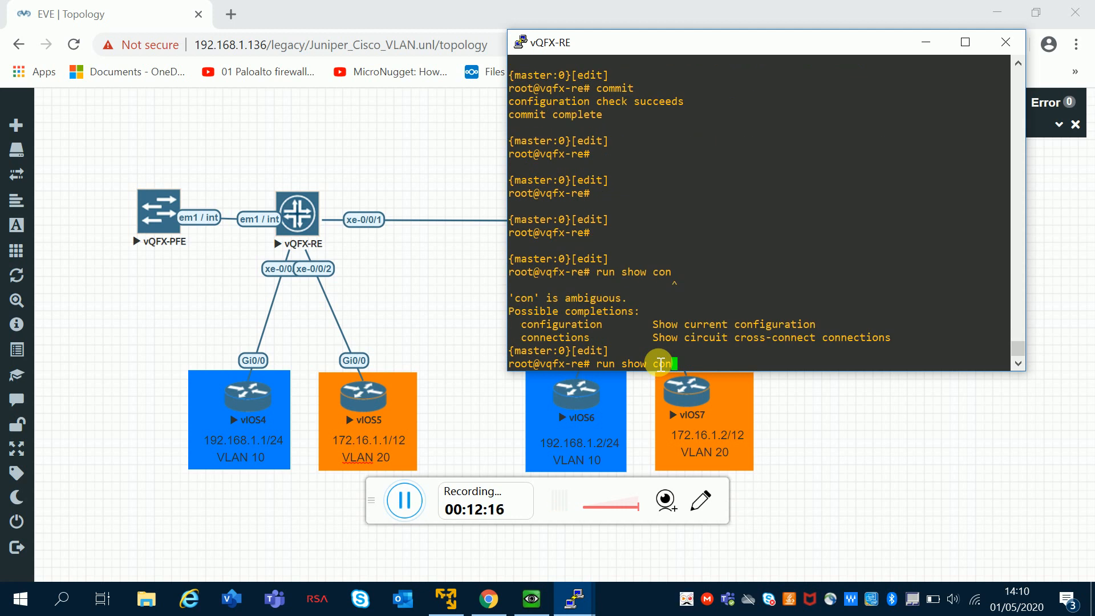
type("f")
key("space")
type("int")
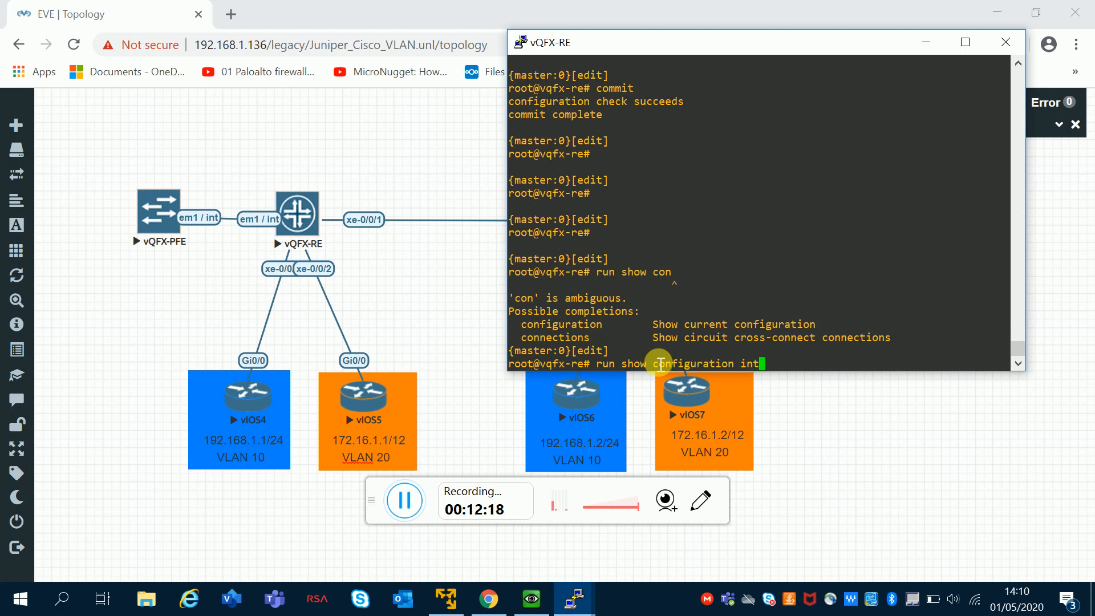
key("space")
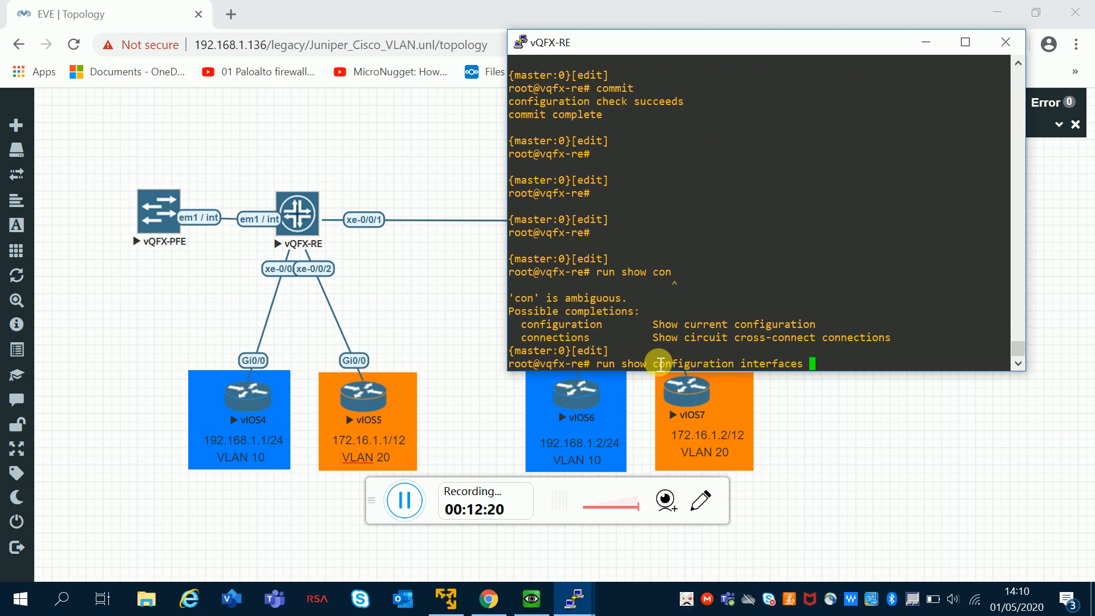
type("xe-0/0/")
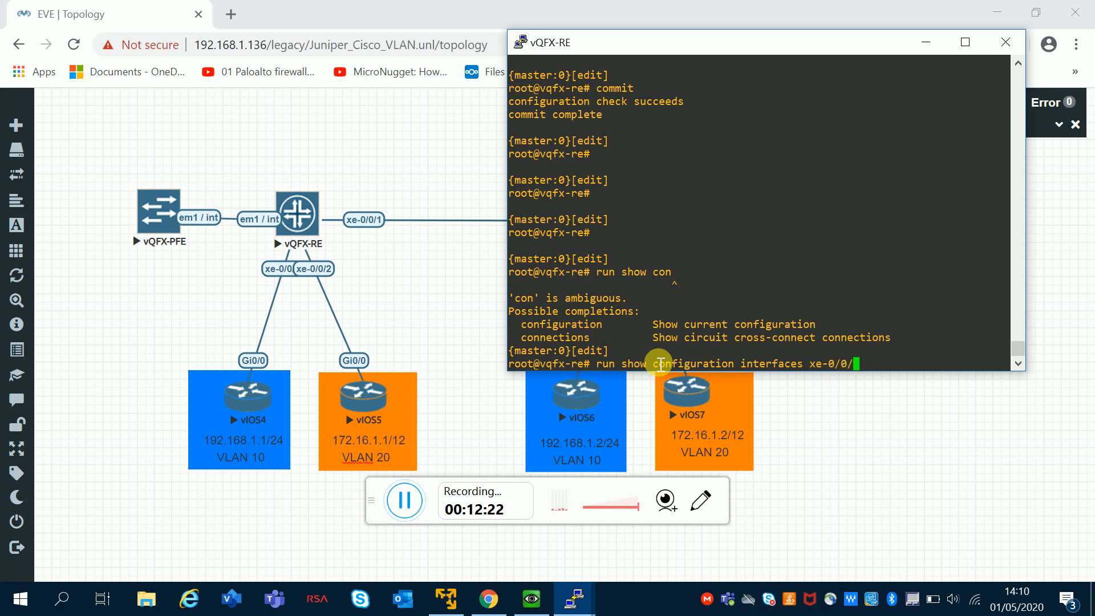
type("0")
key("Return")
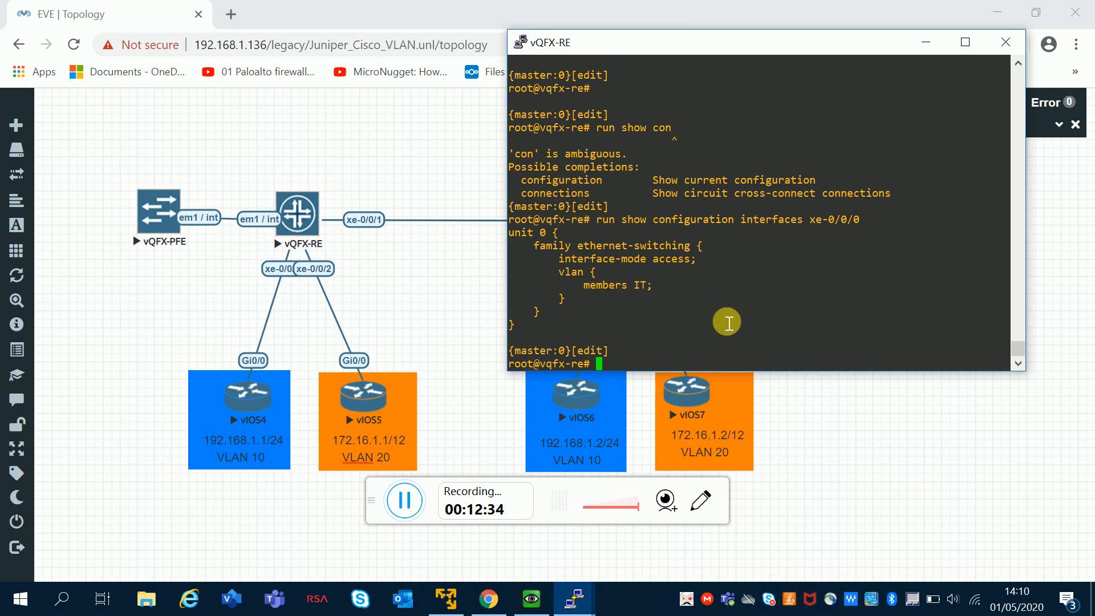
key("Return")
key("Return")
key("Return")
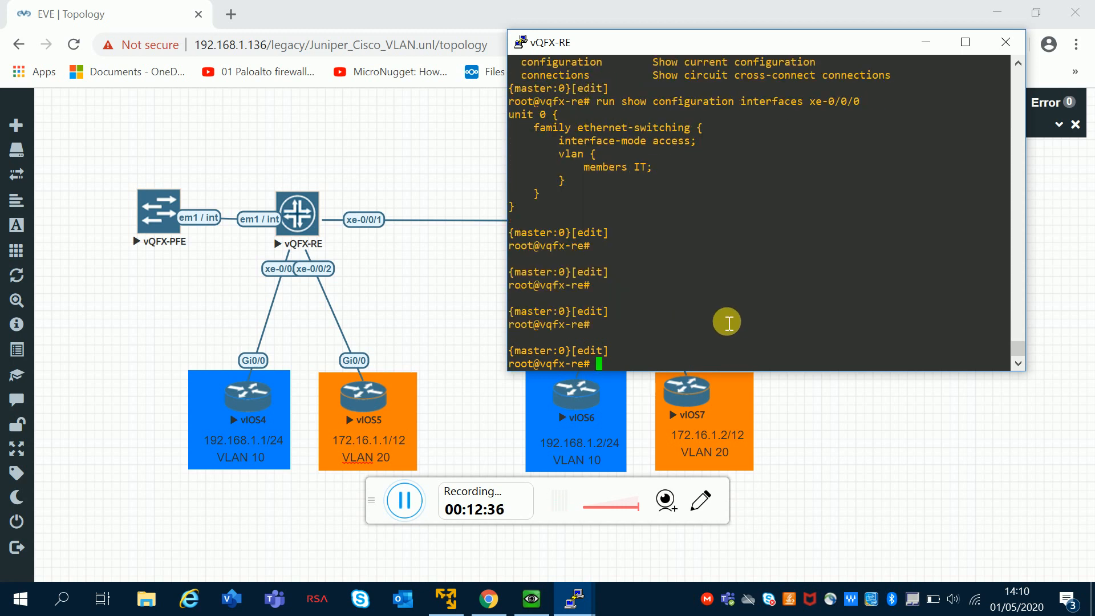
List the VLANs on vQFX-RE with run show vlans to check which VLAN xe-0/0/0 belongs to.
type("run show vlan")
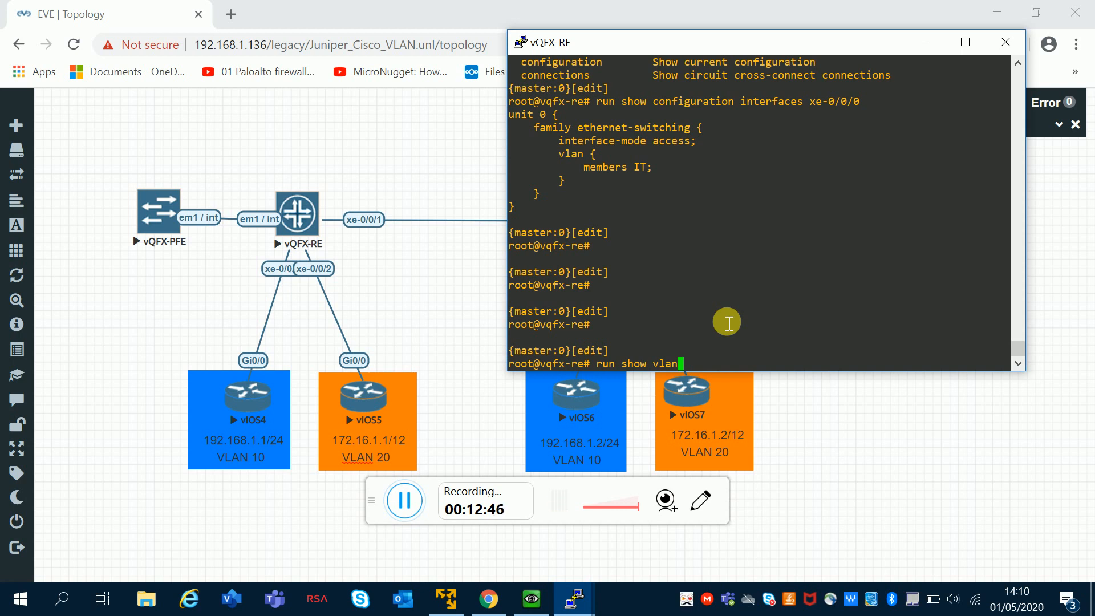
type("s")
key("Return")
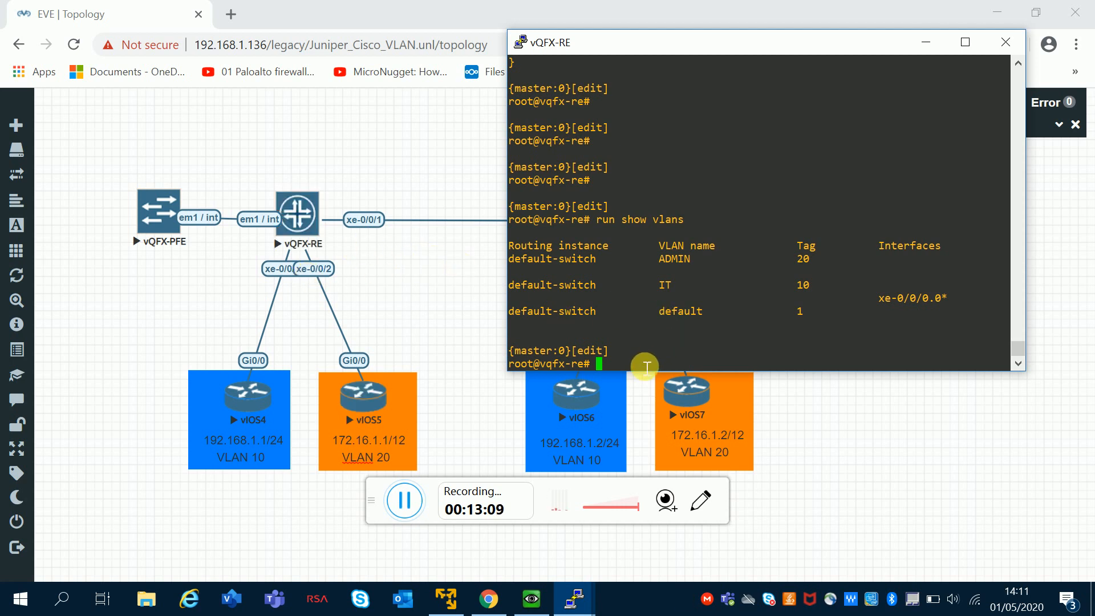
key("Return")
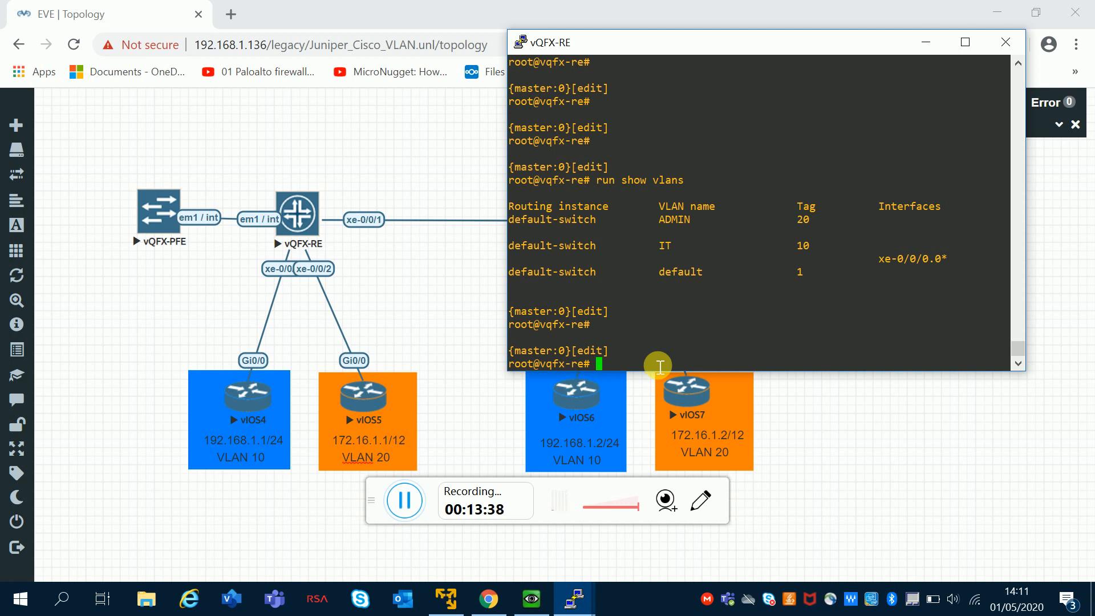
Delete the entire configuration of interface xe-0/0/2 on vQFX-RE and commit the deletion.
type("delete eth")
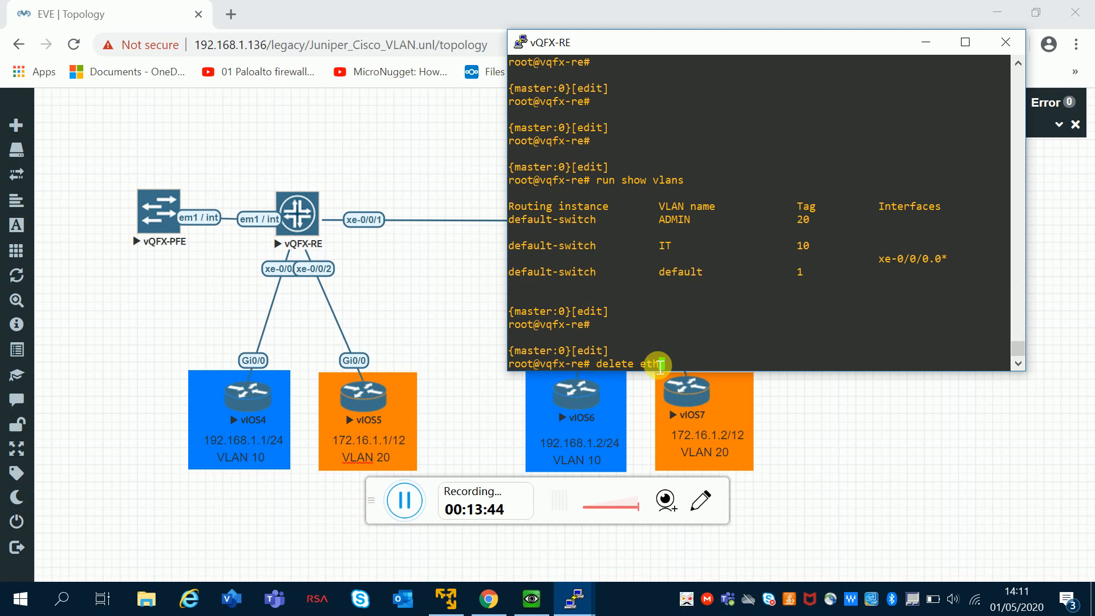
key("BackSpace")
key("BackSpace")
key("BackSpace")
type("interfaces ")
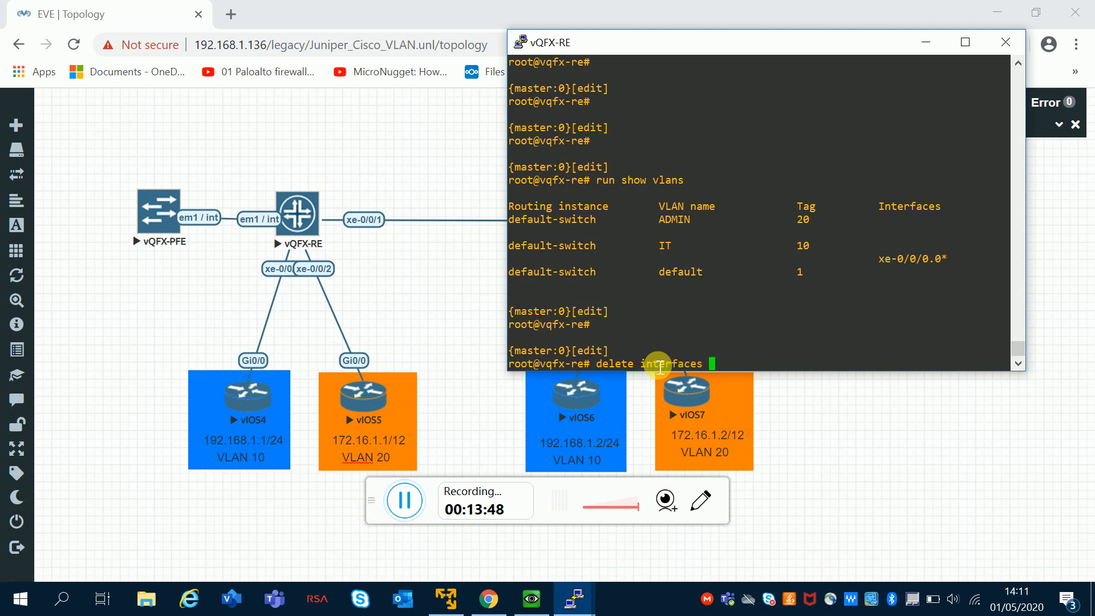
type("xe-0")
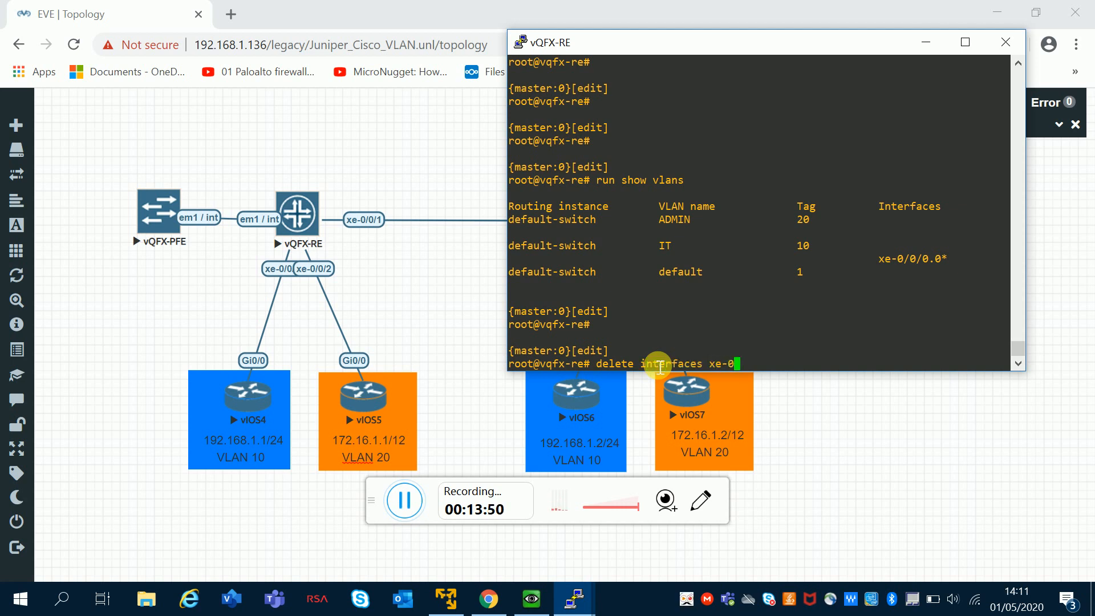
type("/0/2")
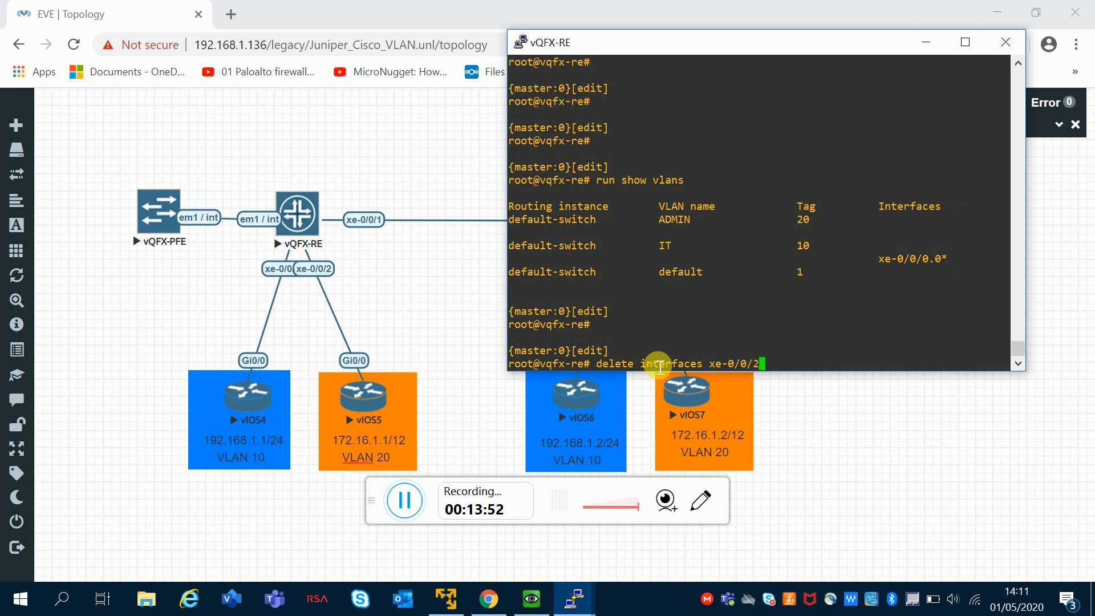
key("Return")
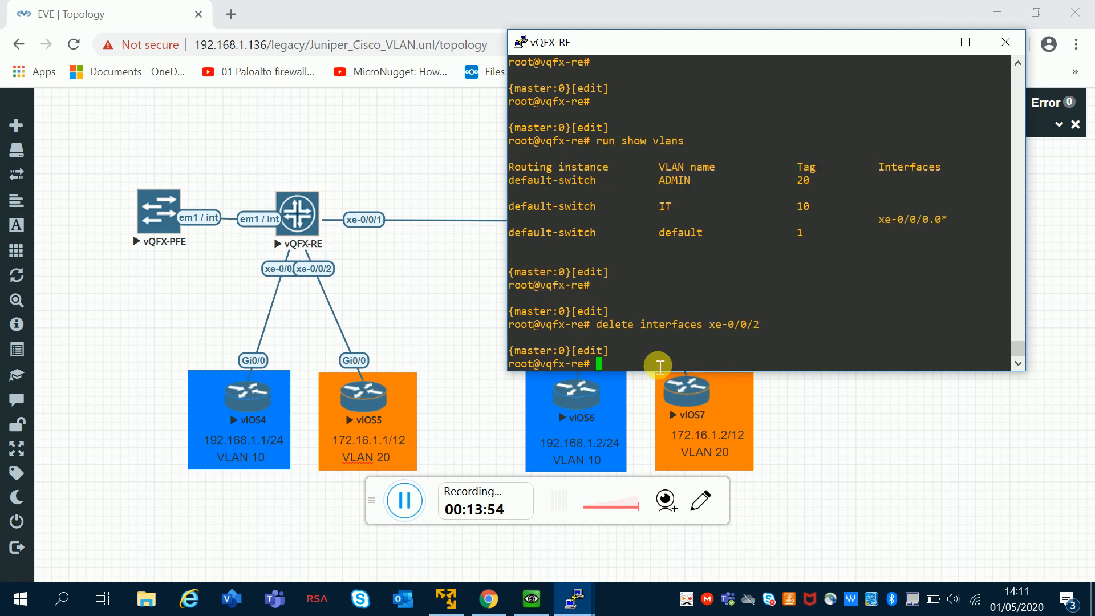
type("commit")
key("Return")
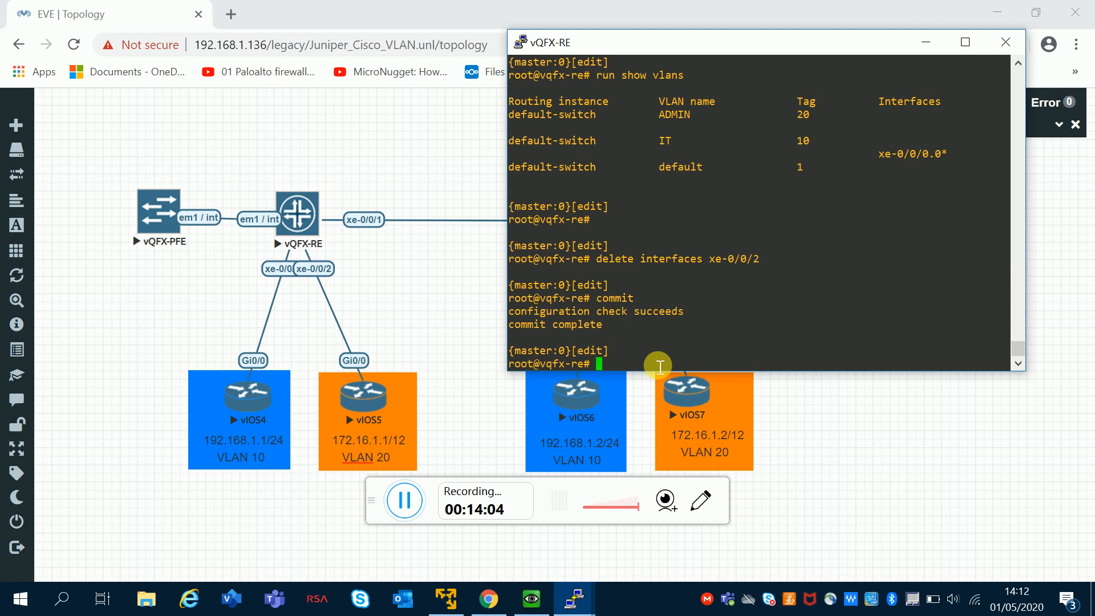
key("Return")
key("Return")
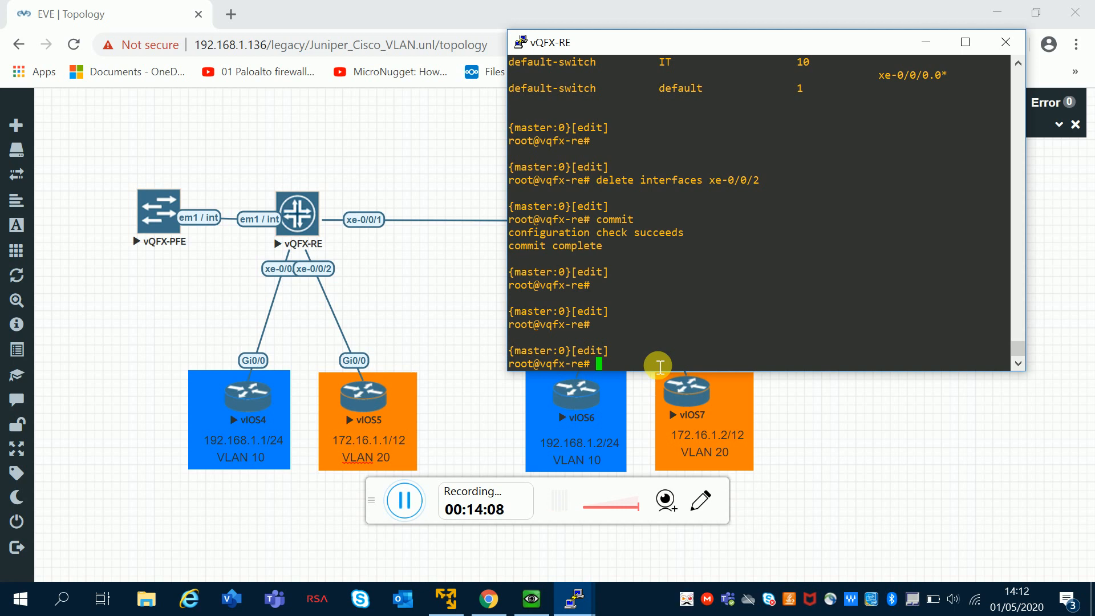
Set interface xe-0/0/2 unit 0 family ethernet-switching to interface-mode access with vlan members 20.
type("set interfaces ")
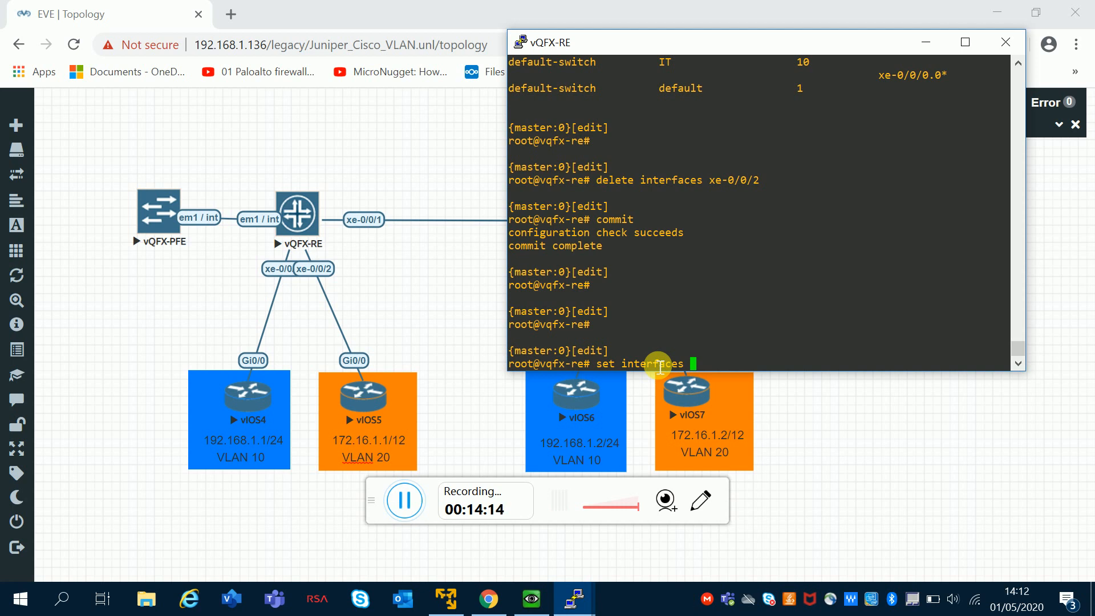
type("xe-0/0")
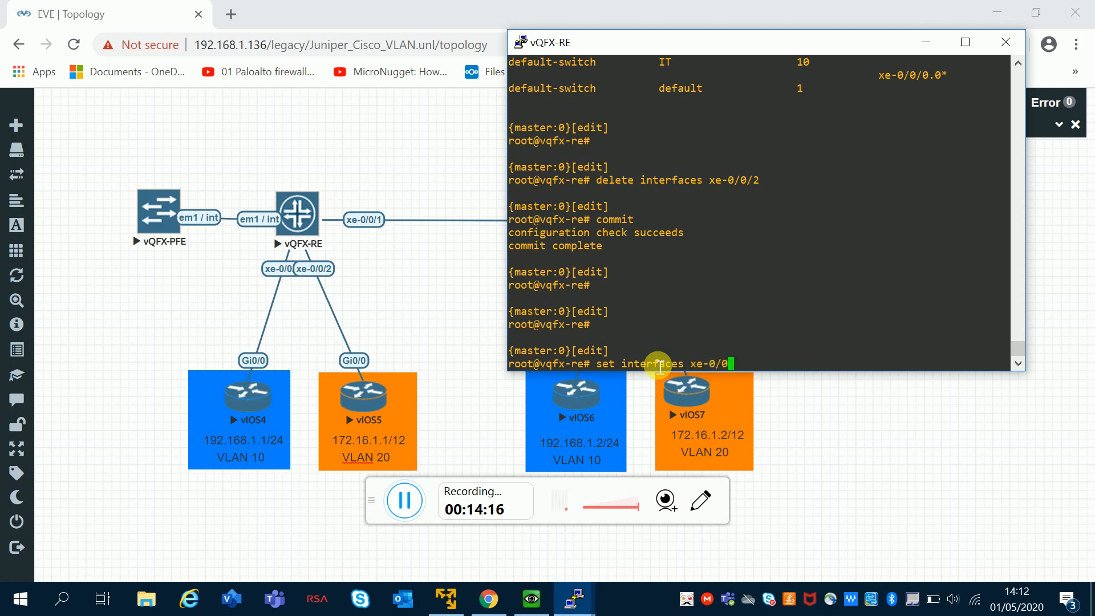
type("/")
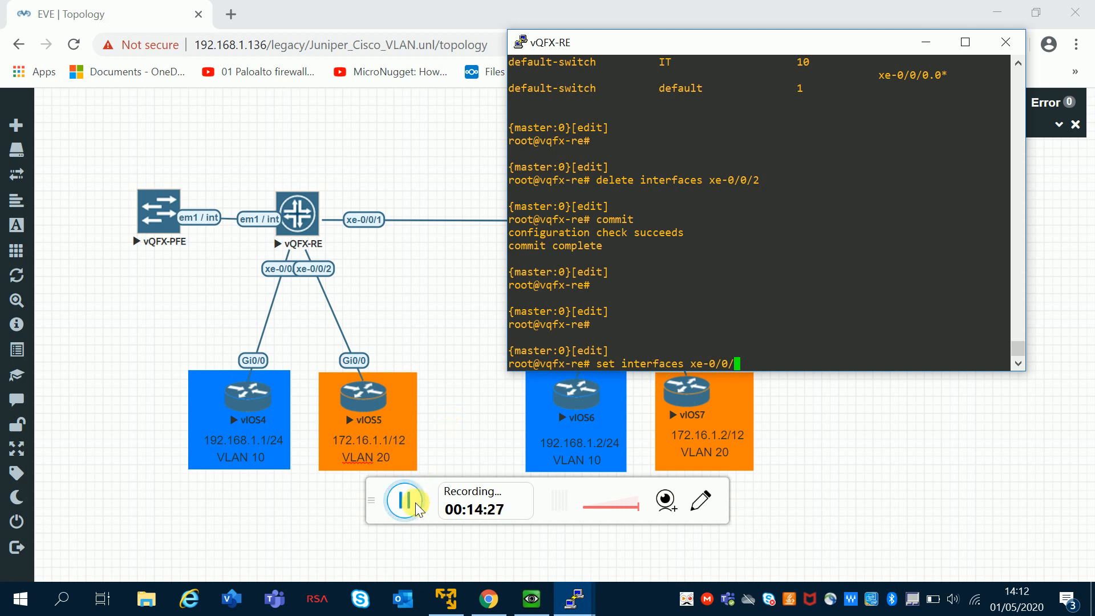
left_click(365, 497)
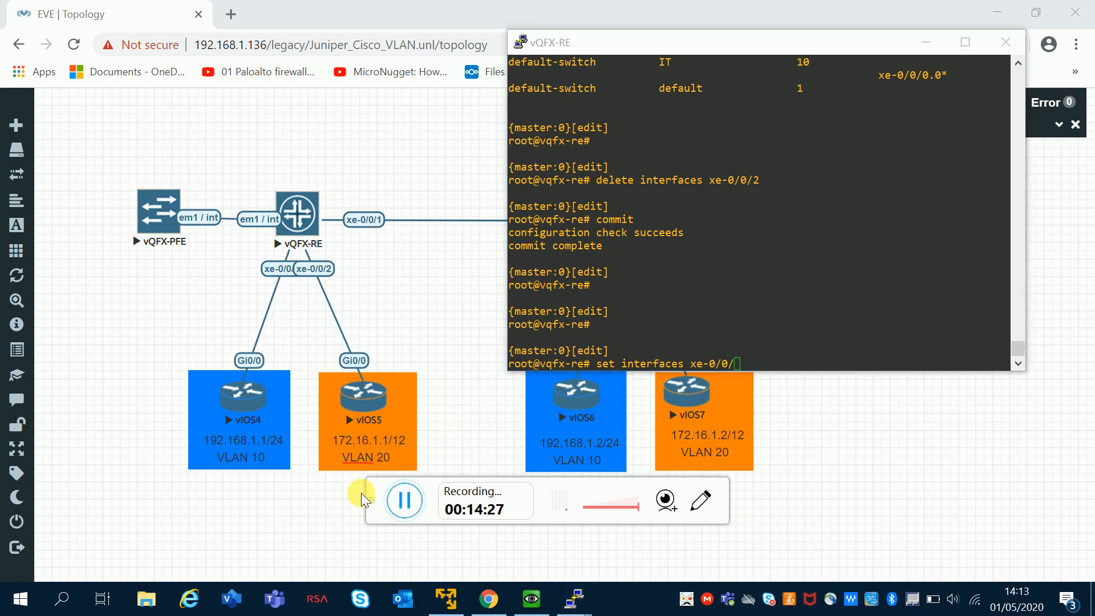
left_click(776, 367)
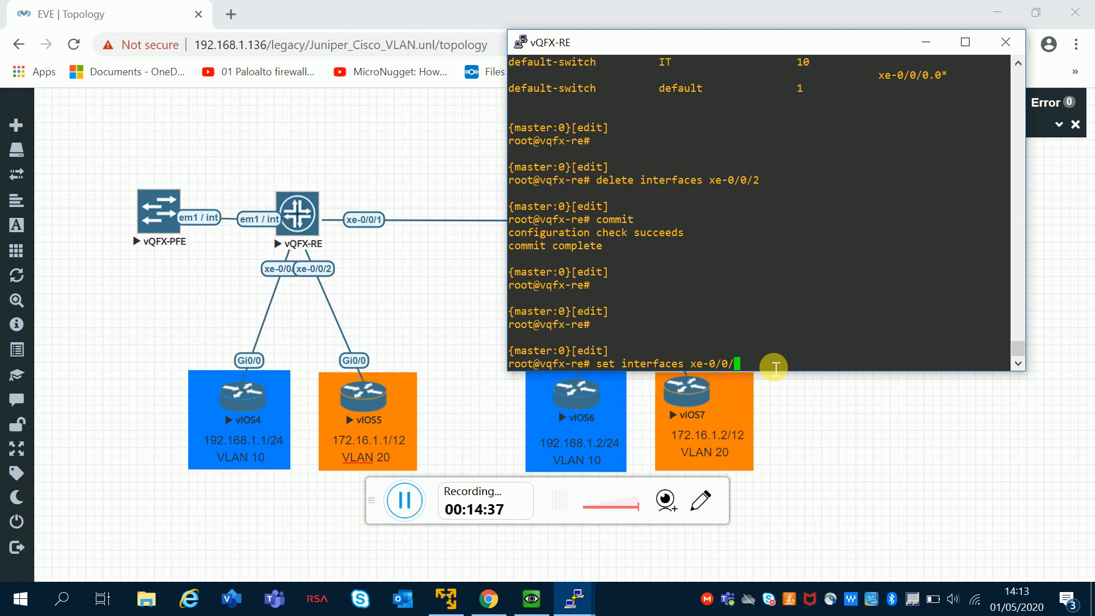
type("2 unit 0 fa")
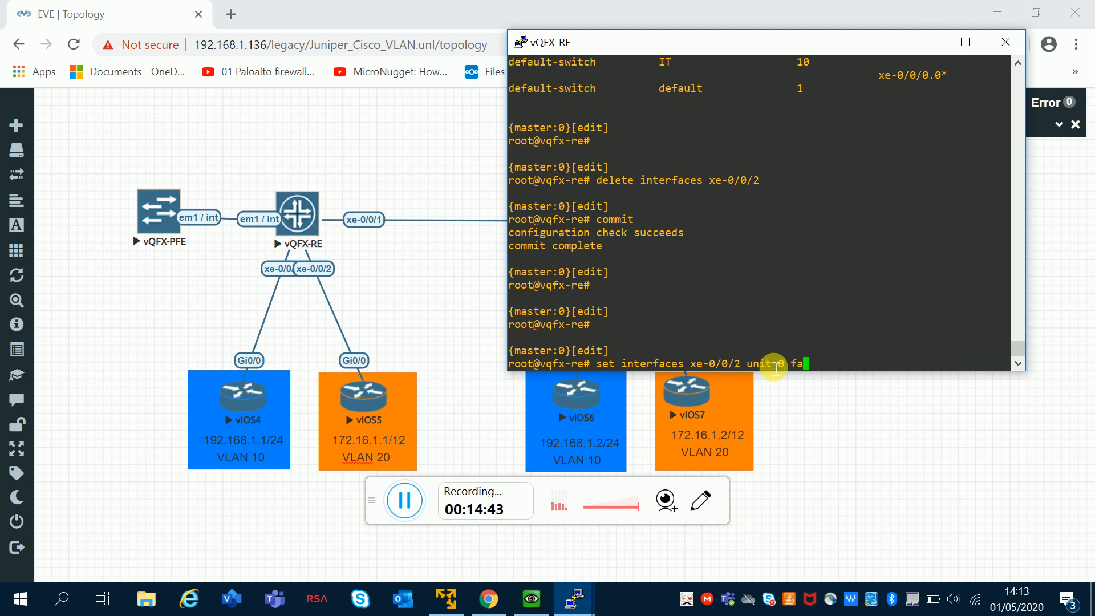
type("mily ether")
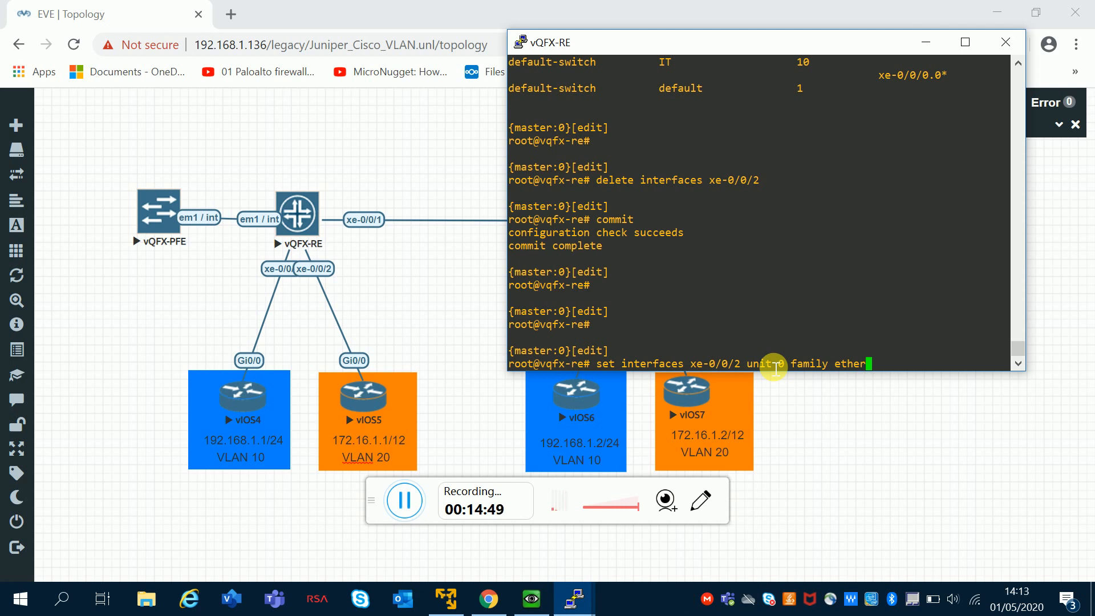
key("Tab")
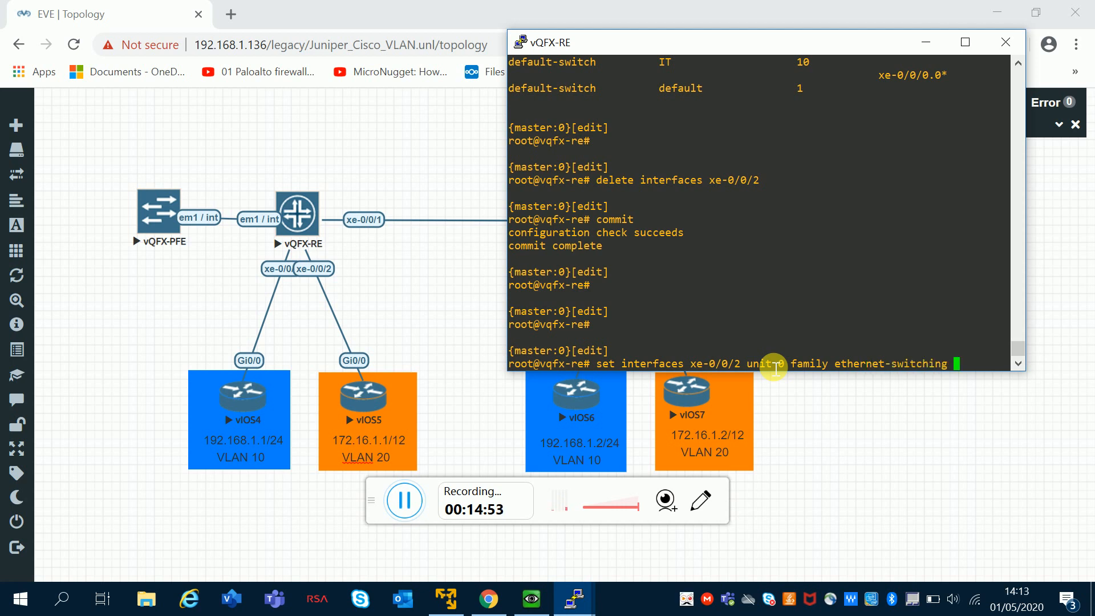
type("interf")
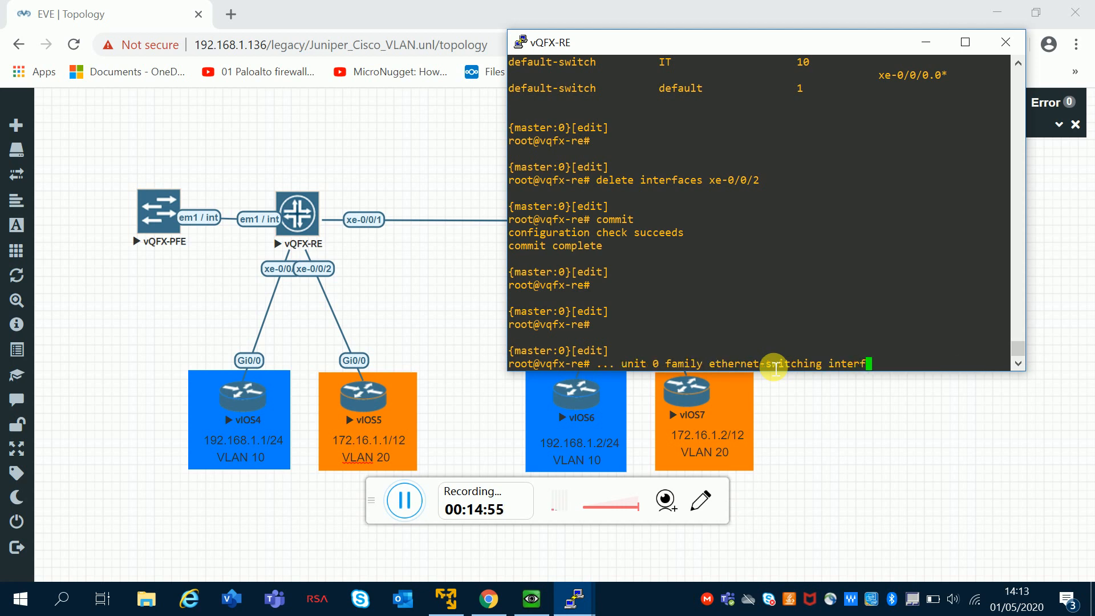
key("Tab")
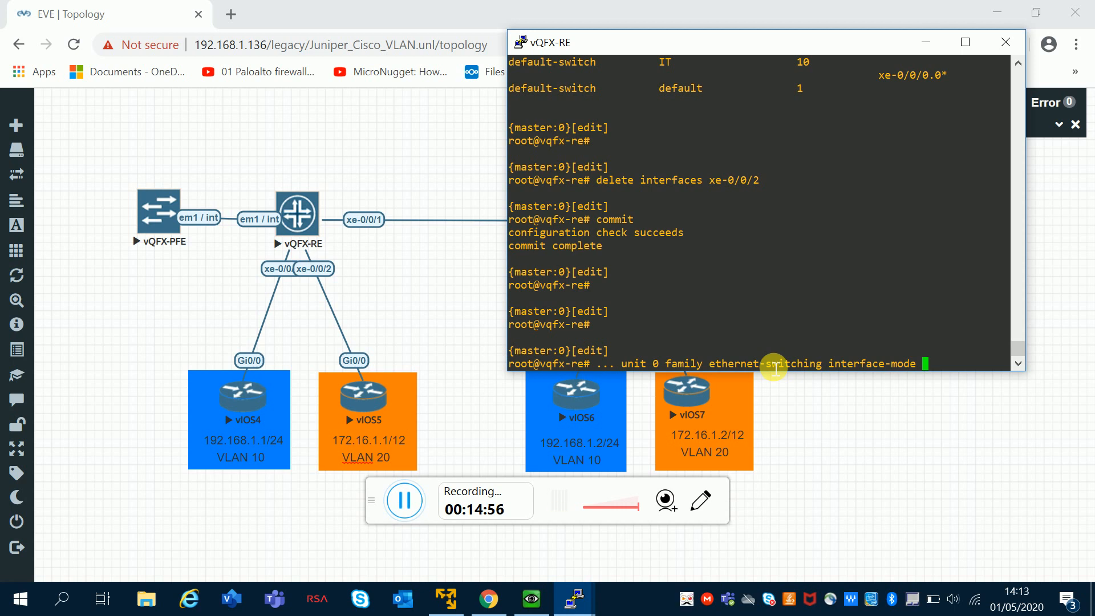
type("access")
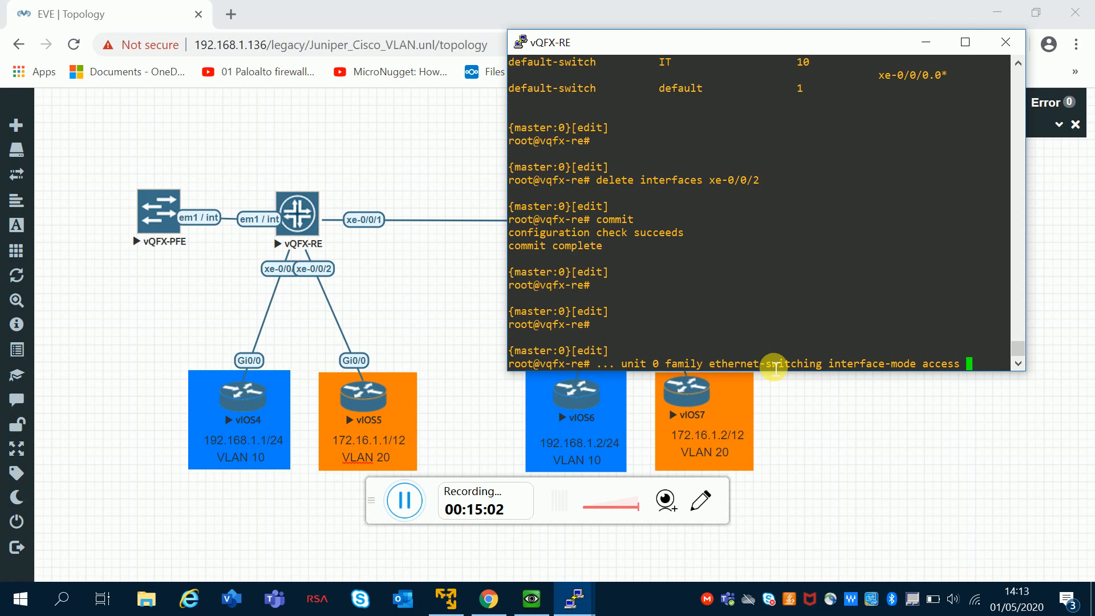
type("vlan ")
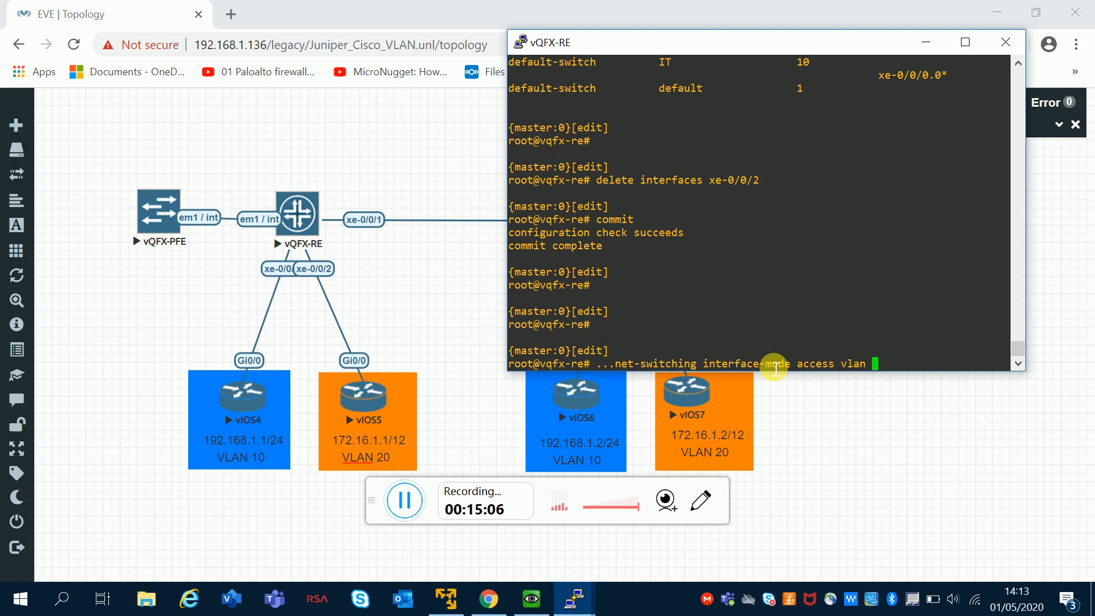
type("members 20")
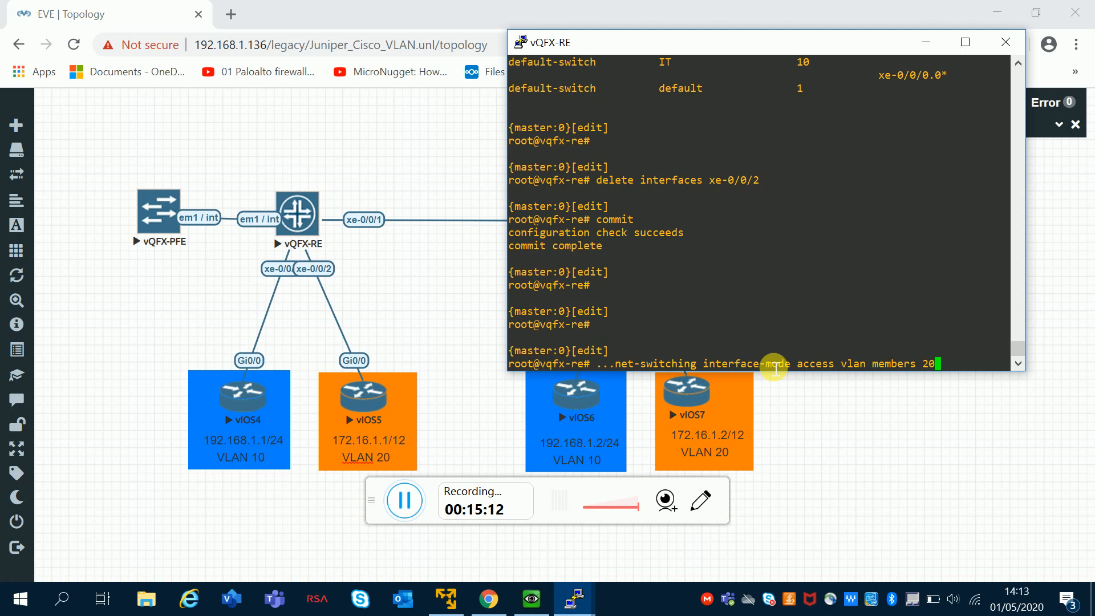
key("Return")
Commit the xe-0/0/2 access port configuration on vQFX-RE.
type("co")
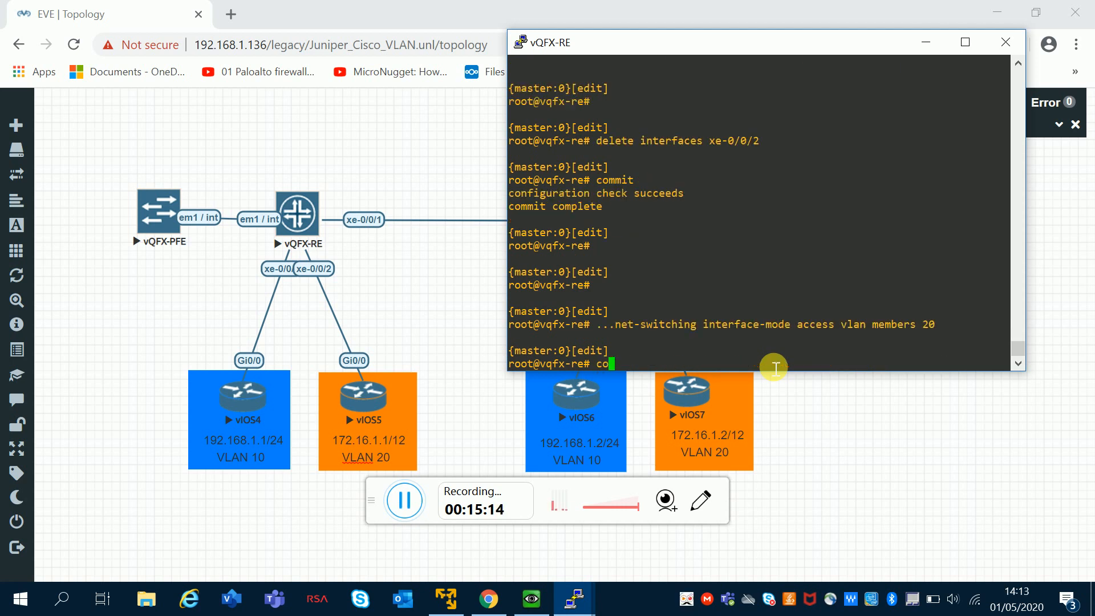
type("mmit")
key("Return")
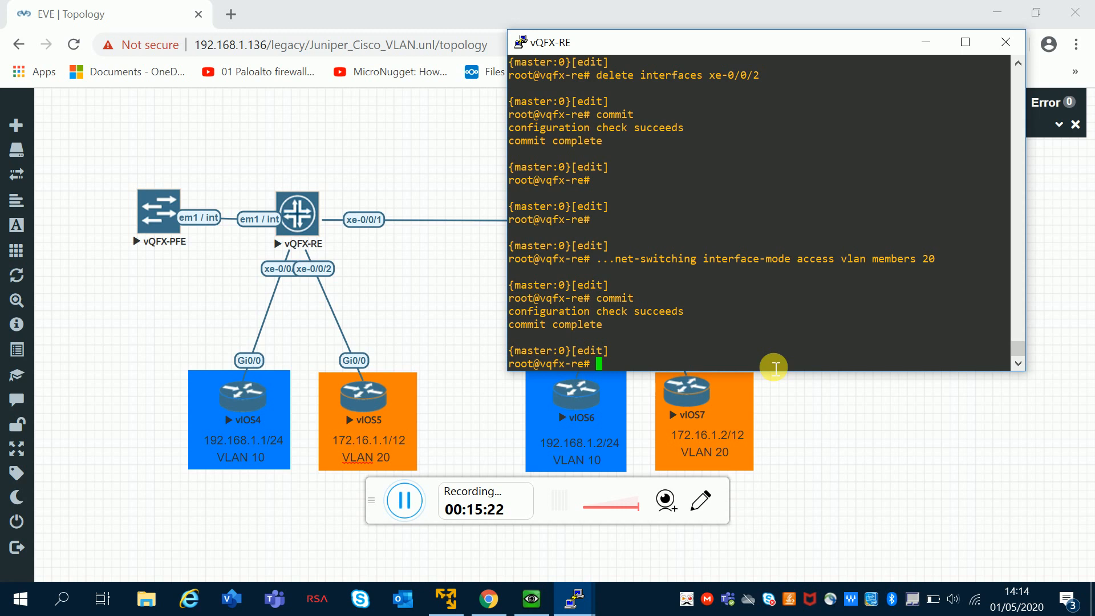
key("Return")
key("Return")
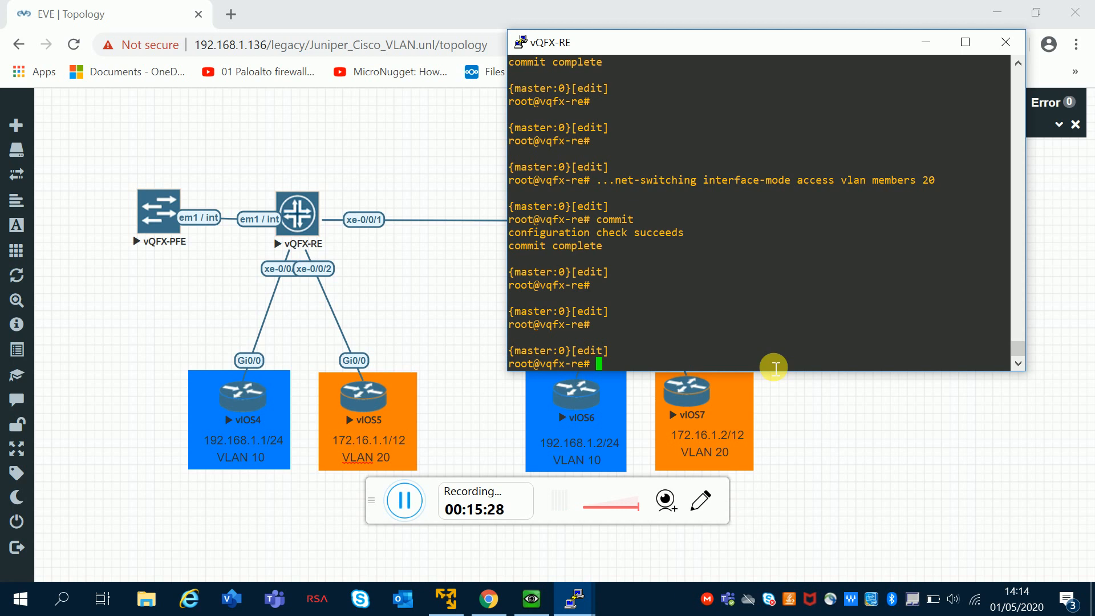
Run show vlans again on vQFX-RE to check the VLAN membership of xe-0/0/2 and xe-0/0/0.
type("run show ")
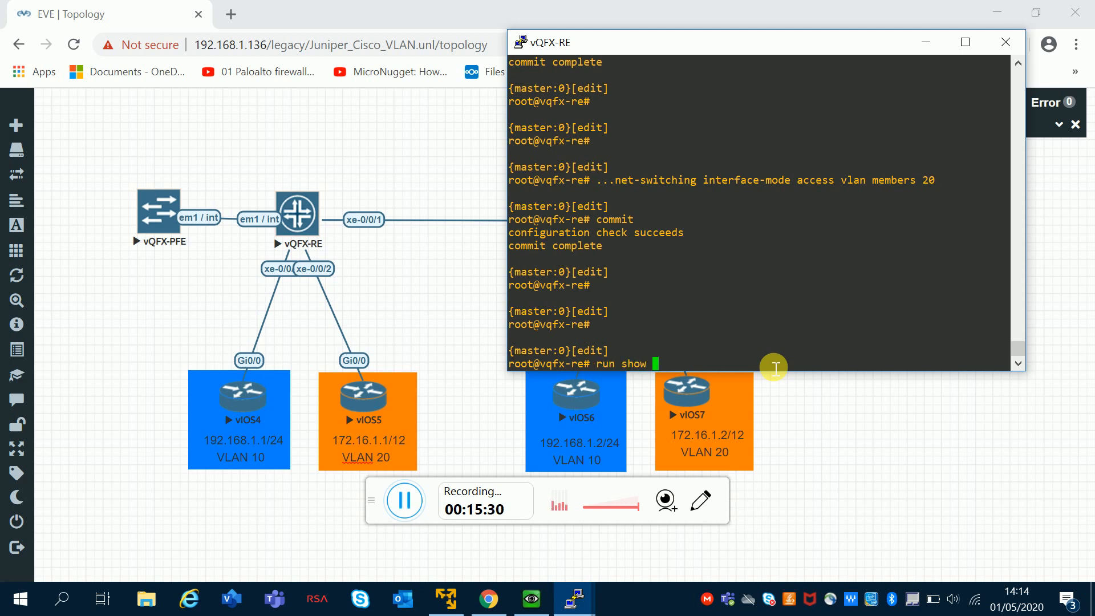
type("vlans")
key("Return")
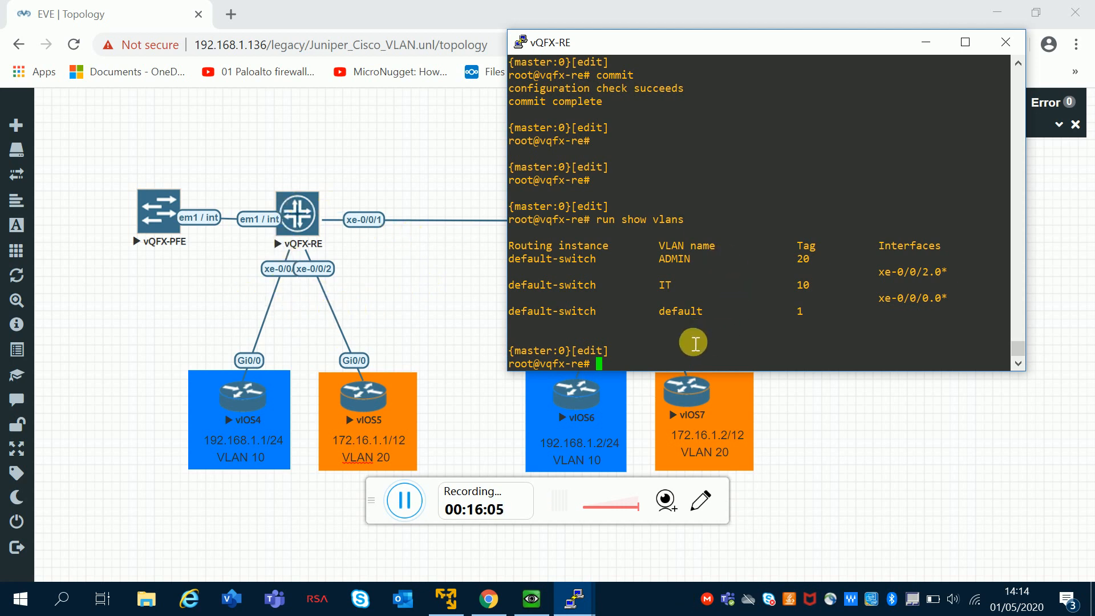
key("Return")
key("Return")
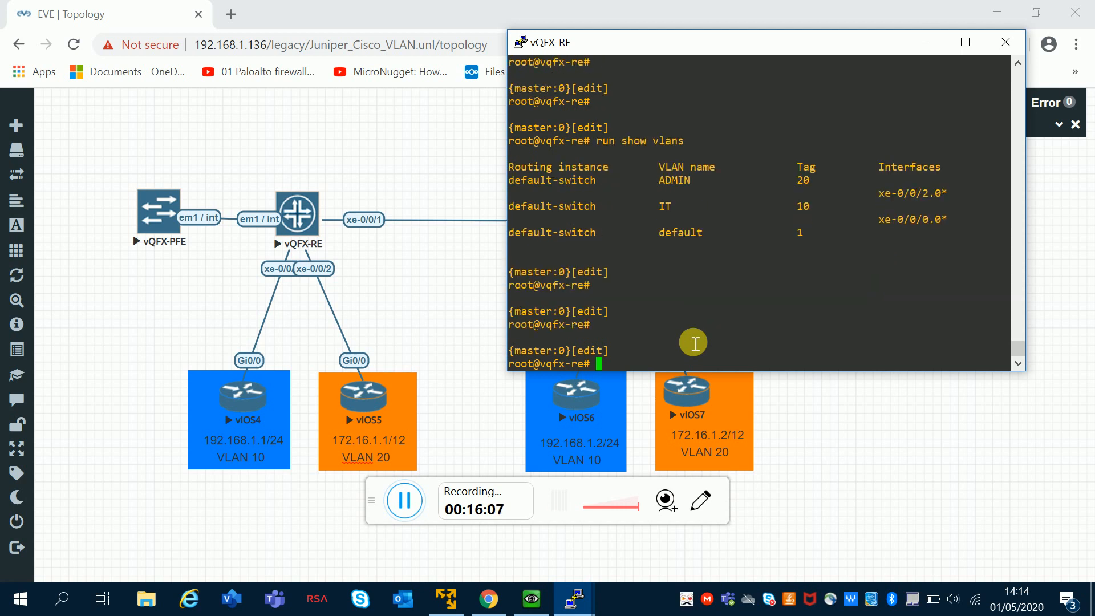
type("set")
key("BackSpace")
key("BackSpace")
key("BackSpace")
key("BackSpace")
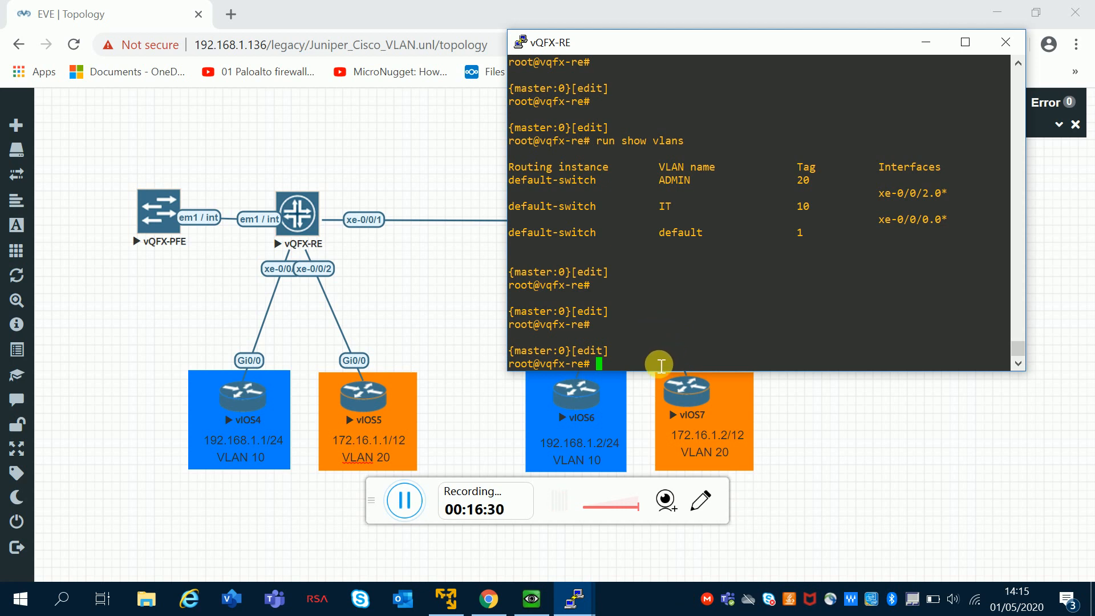
key("Return")
key("Return")
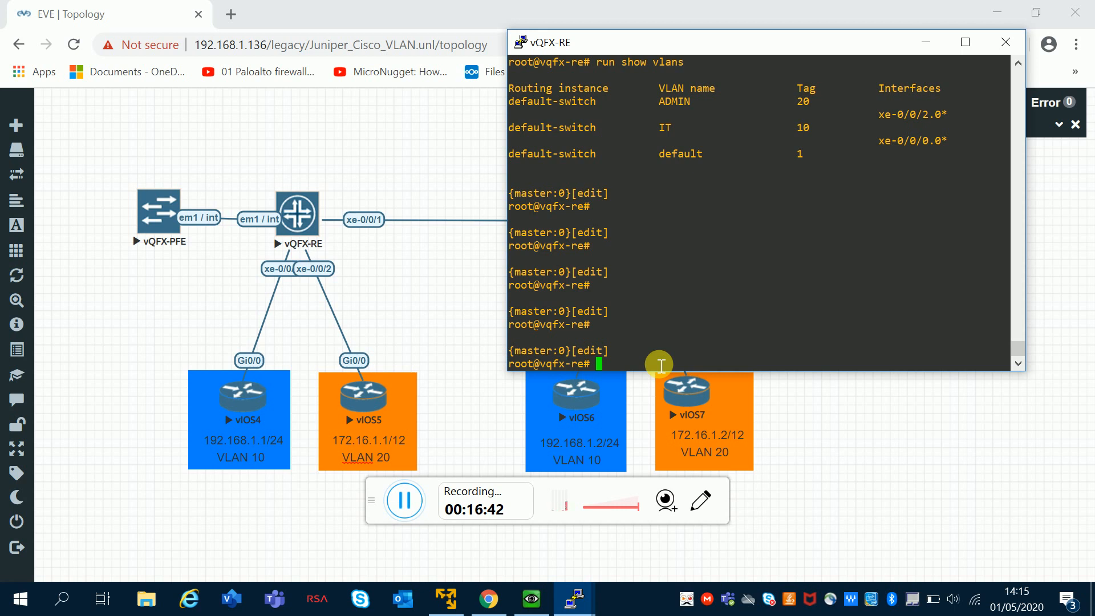
Set interface xe-0/0/1 unit 0 family ethernet-switching to interface-mode trunk with vlan members IT, consulting the command help for available options.
type("set interfaces ")
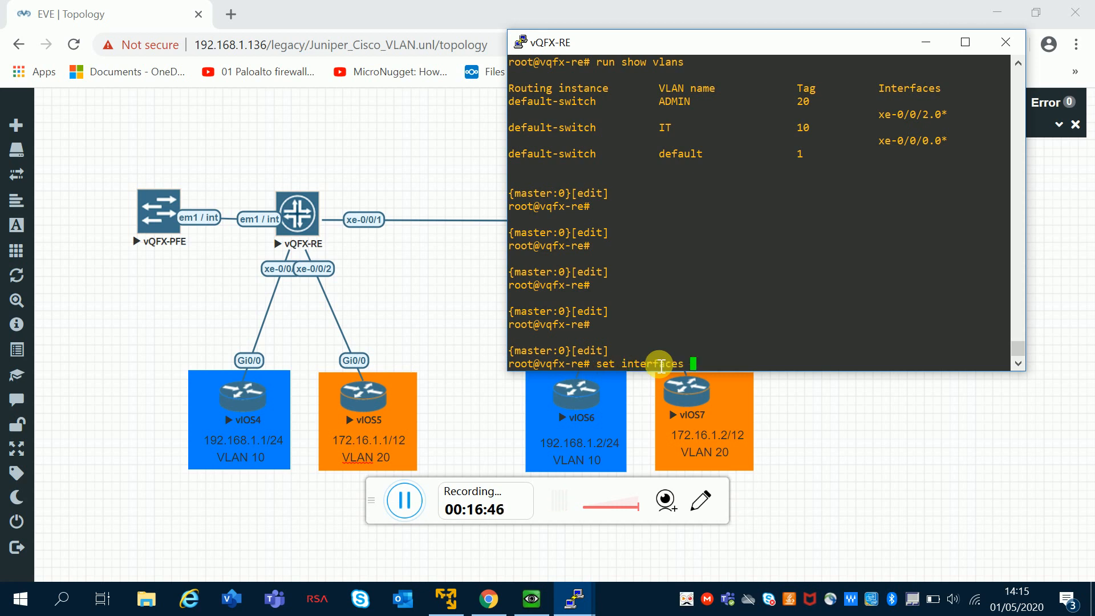
type("xe-")
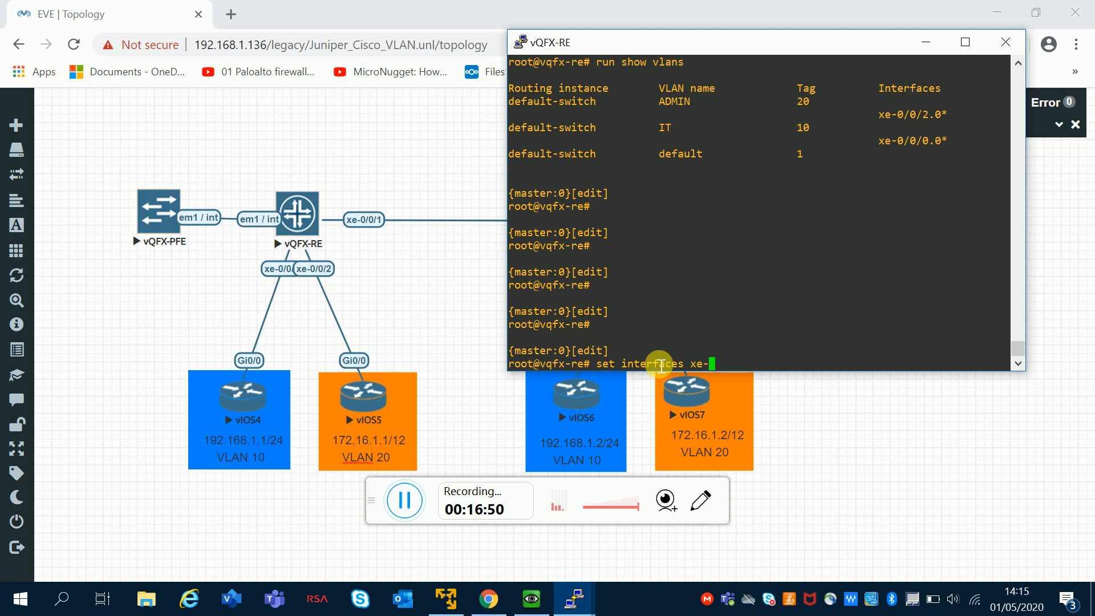
type("0/0/1 unit ")
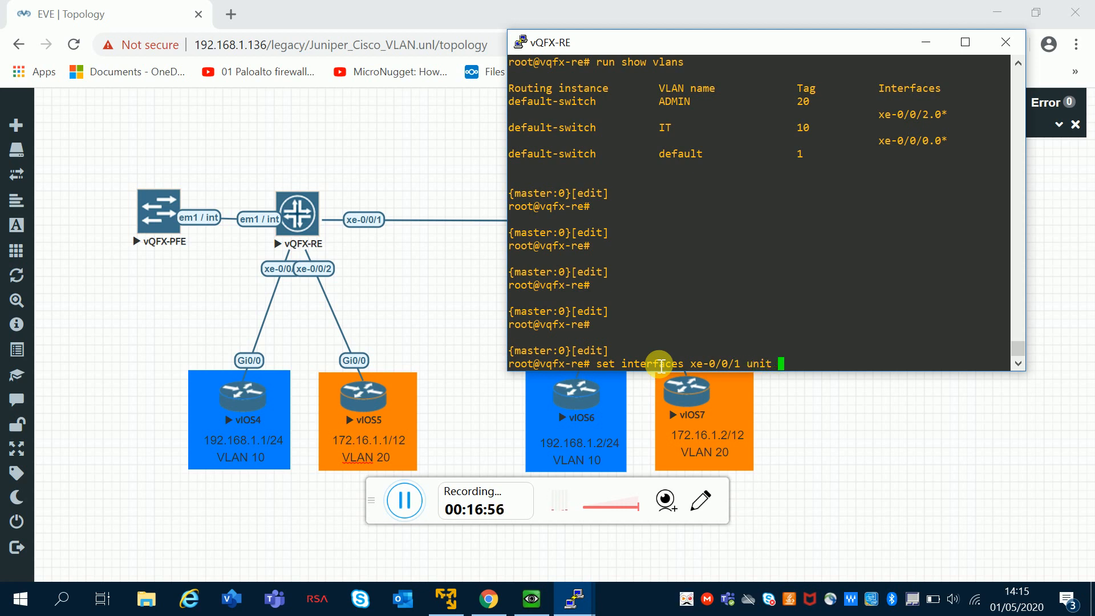
type("0 family ether")
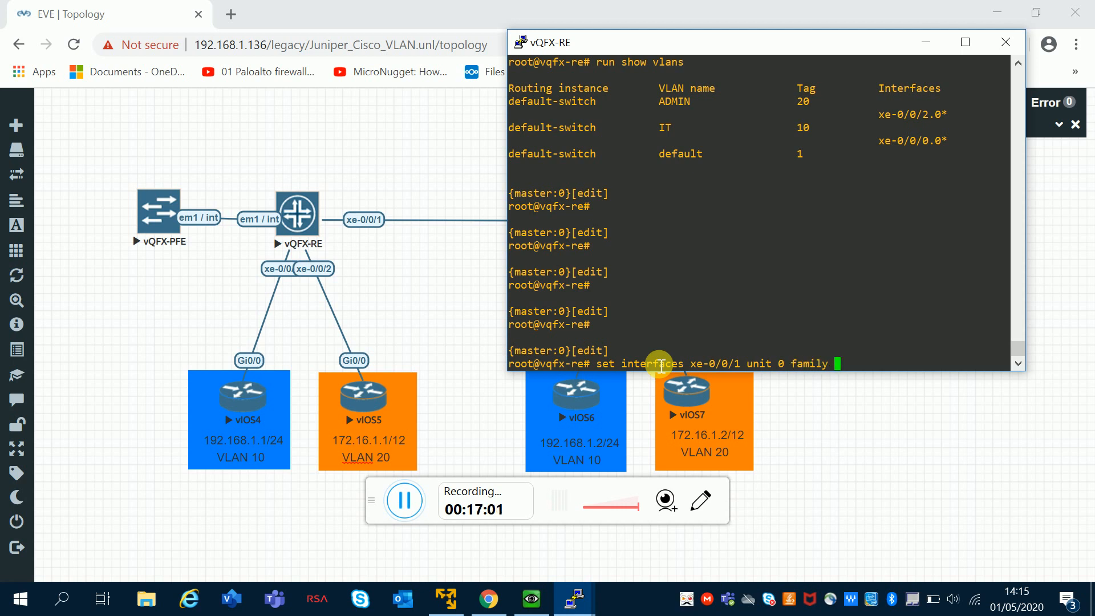
key("Tab")
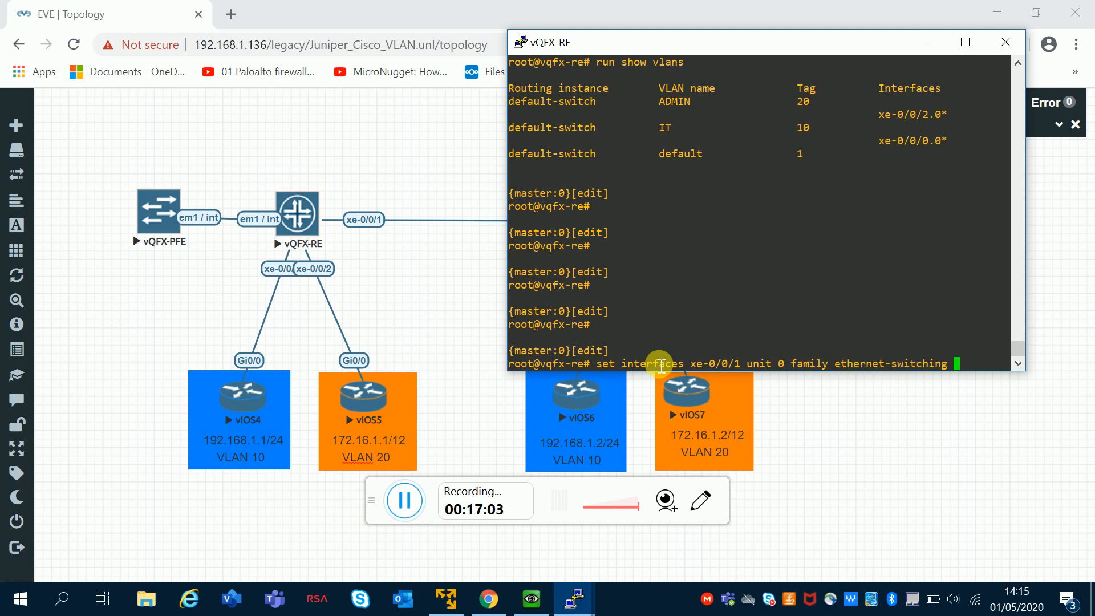
type("inter")
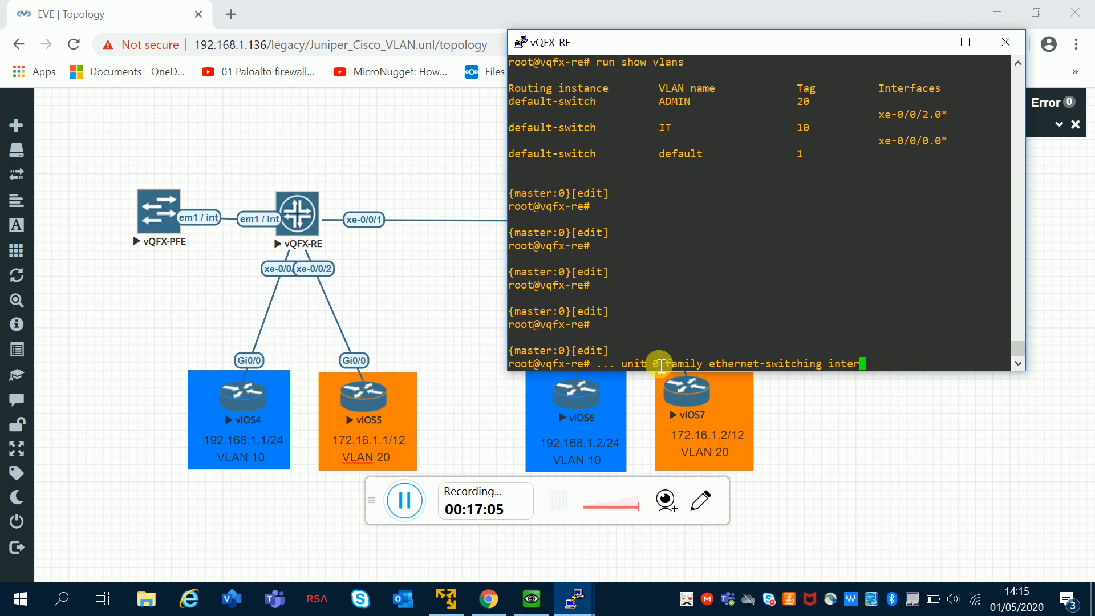
key("Tab")
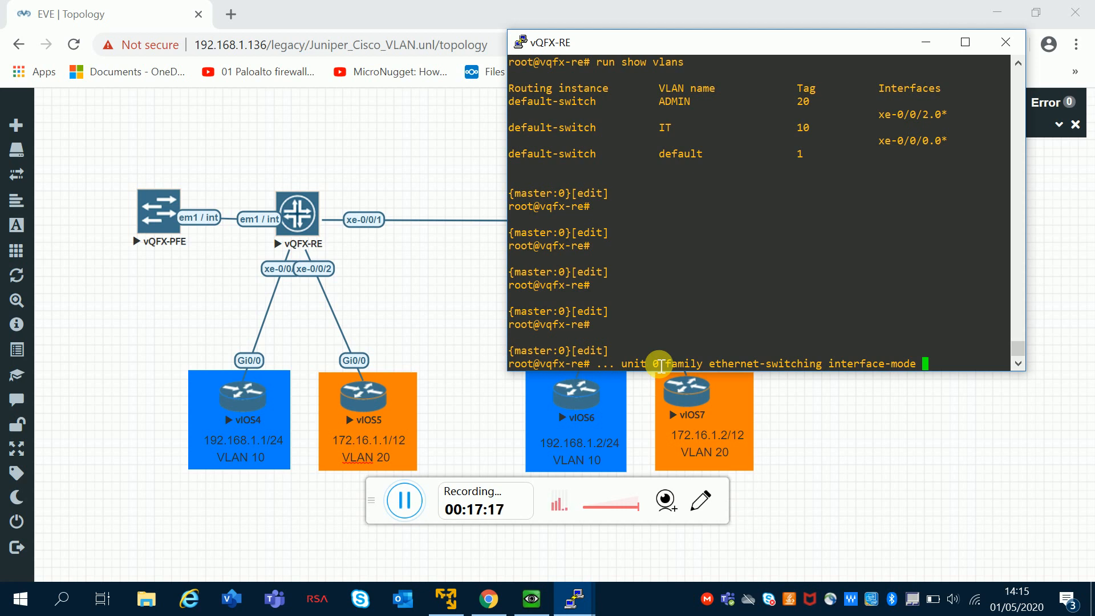
type("trun")
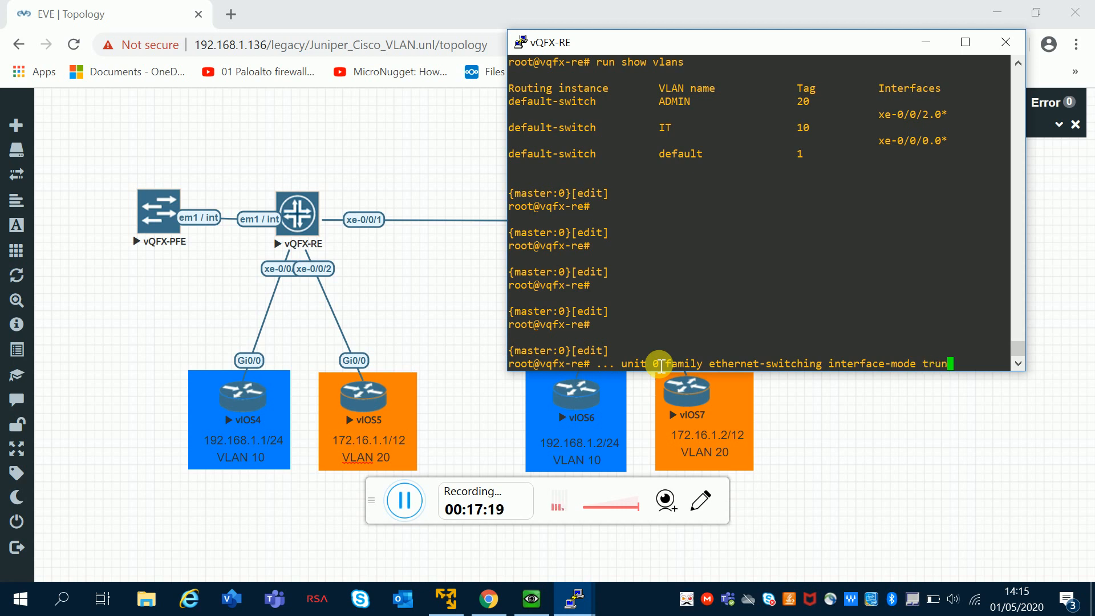
type("k ?")
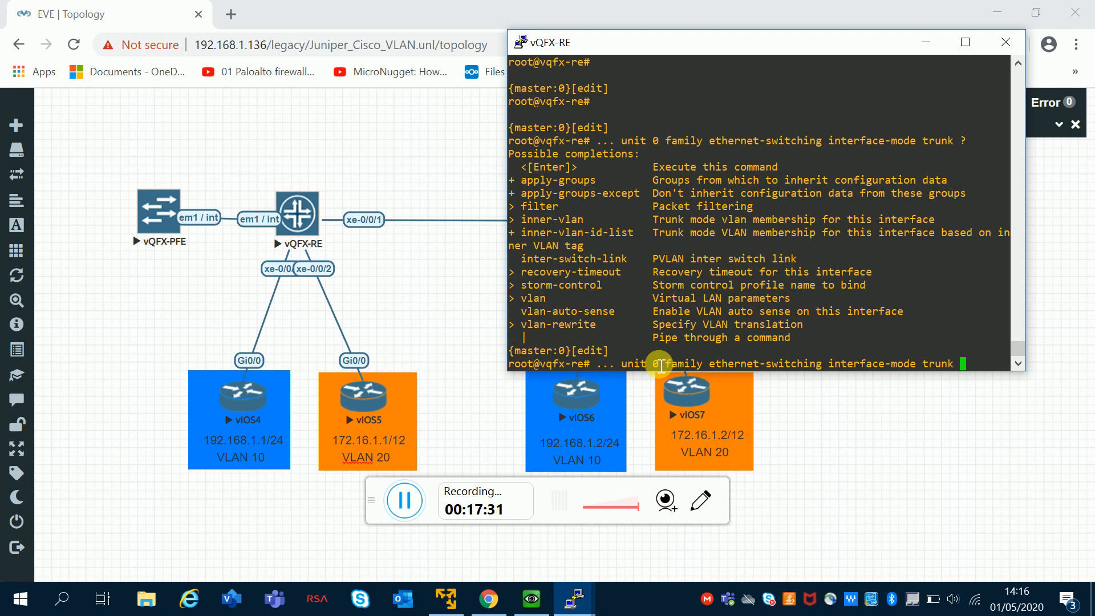
type("vlan ")
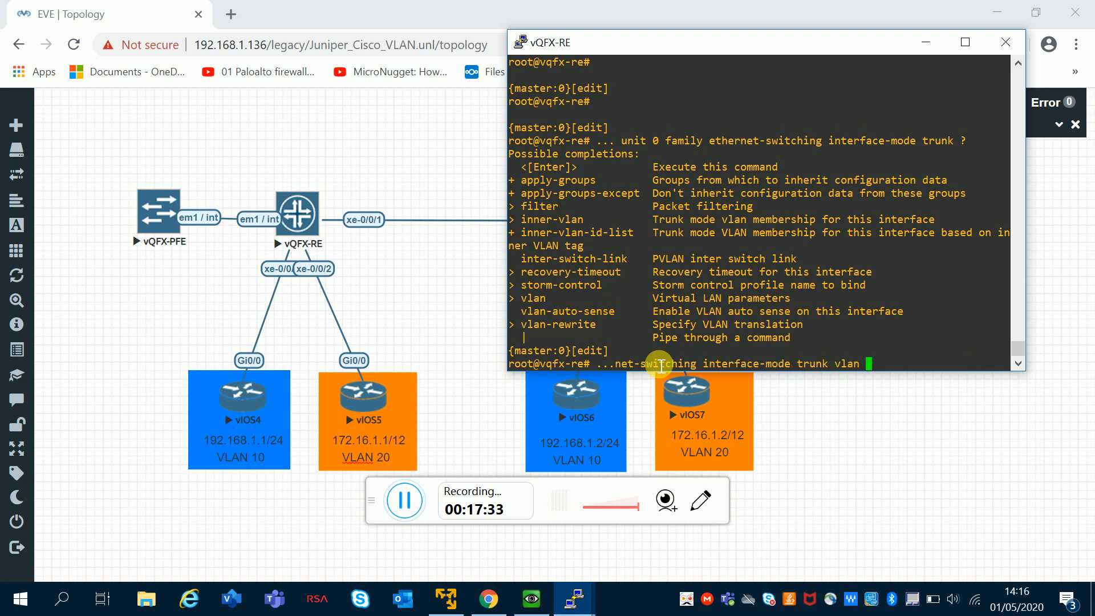
type("?me")
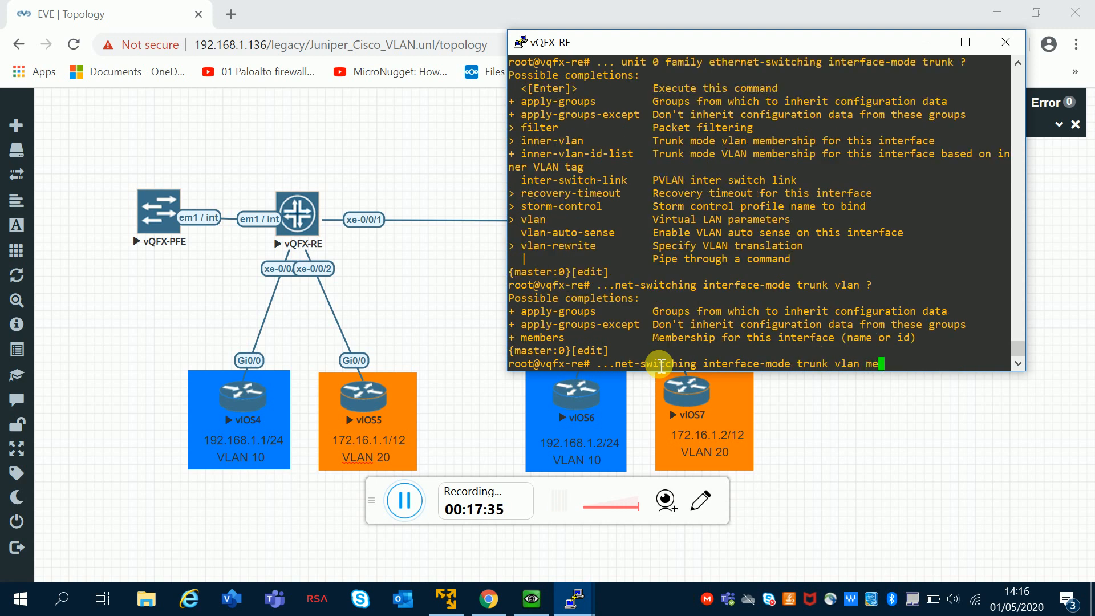
type("mbers ?")
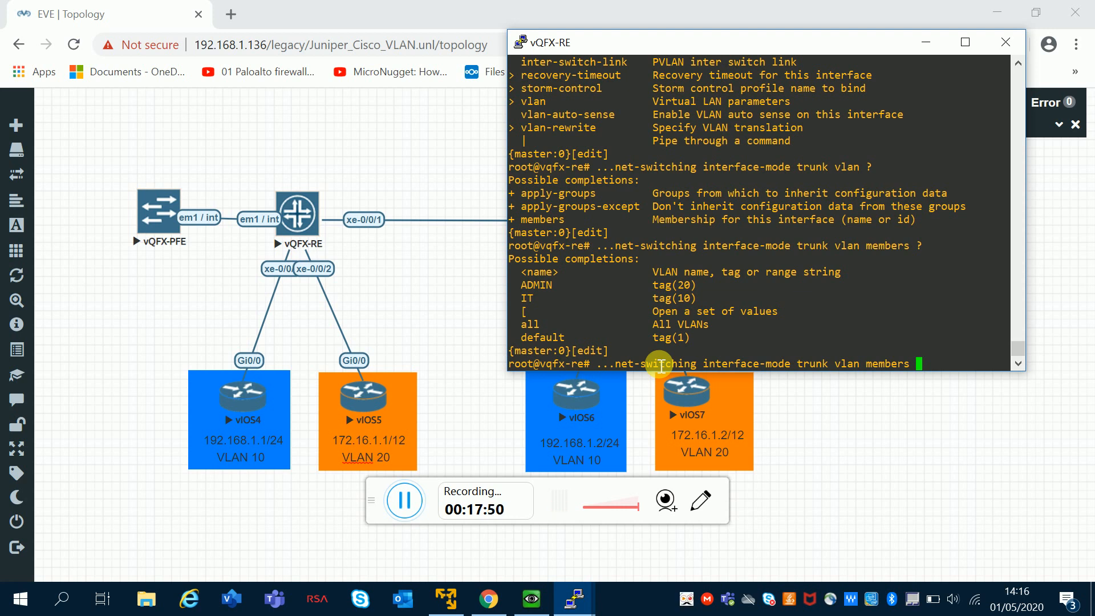
type("IT")
key("Return")
Add vlan member ADMIN to the xe-0/0/1 trunk and try to commit the configuration.
key("Up")
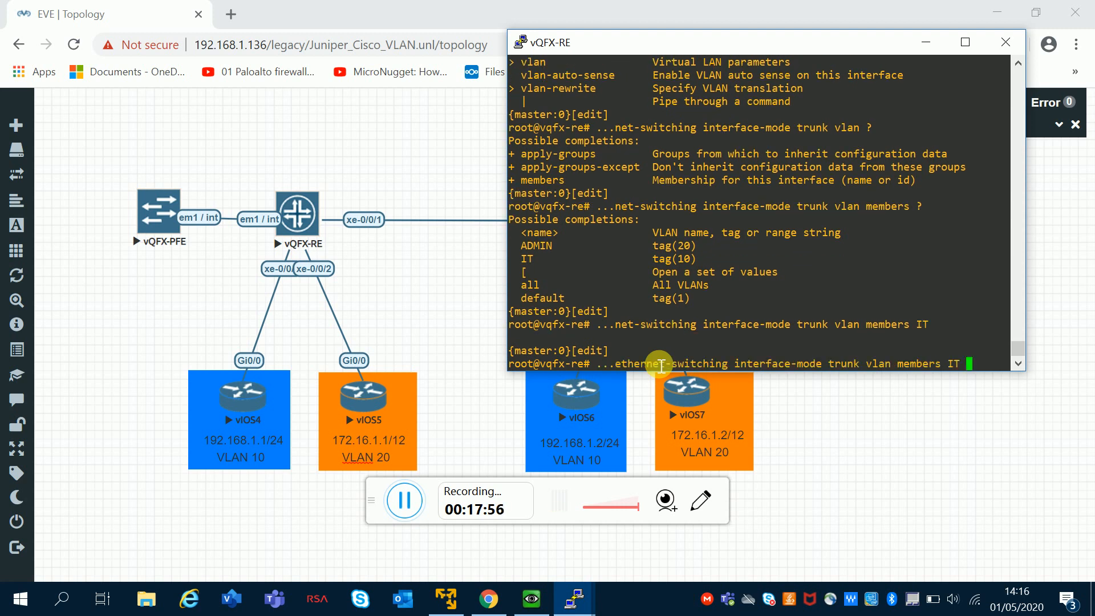
key("BackSpace")
key("BackSpace")
key("BackSpace")
type("ADMIN")
key("Return")
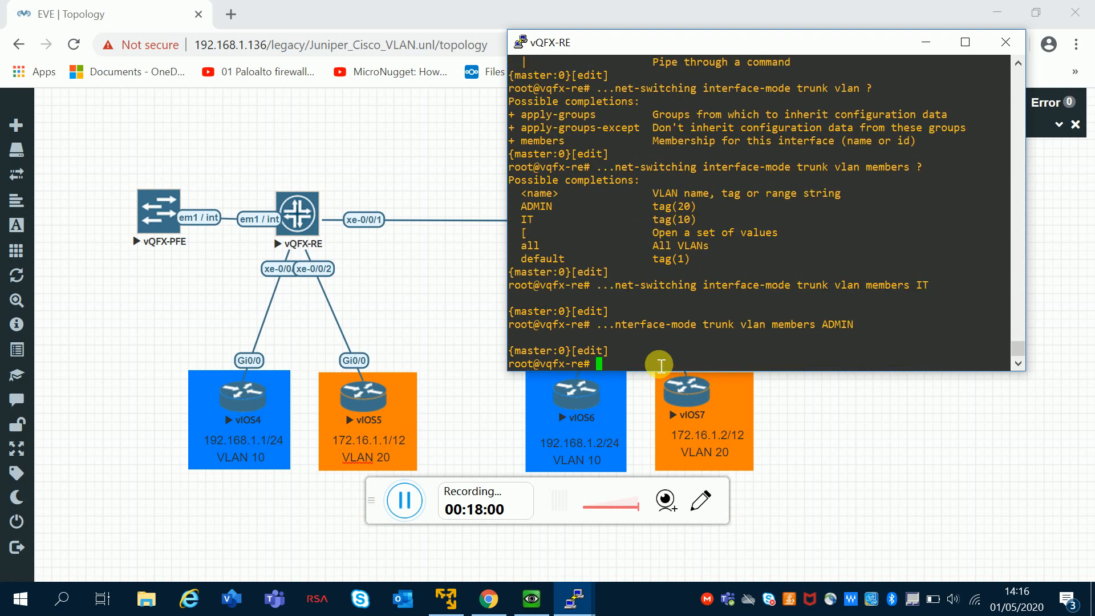
type("commit")
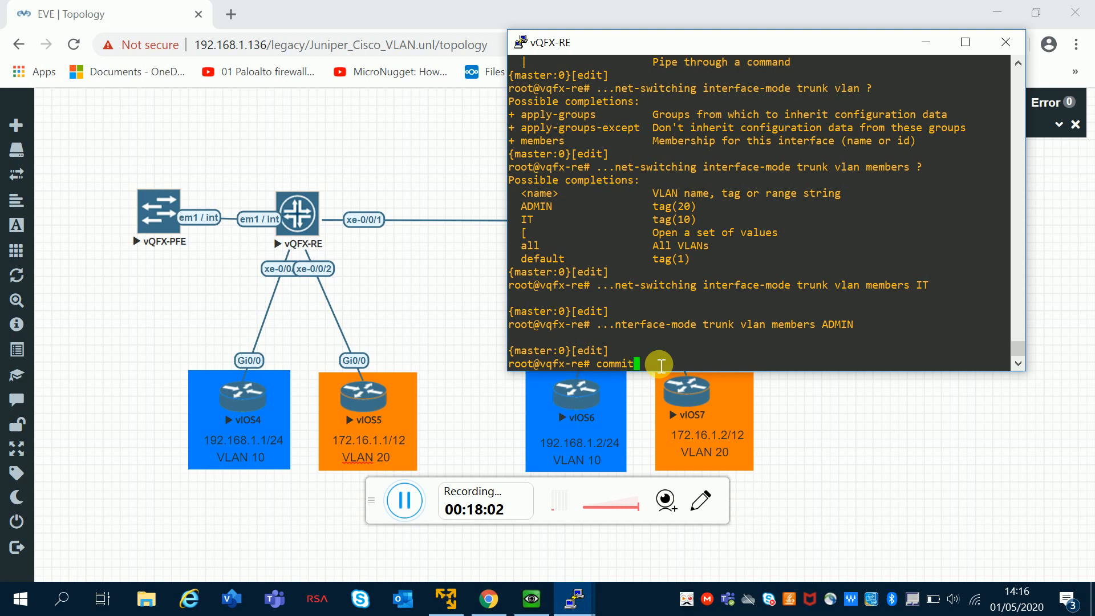
key("Return")
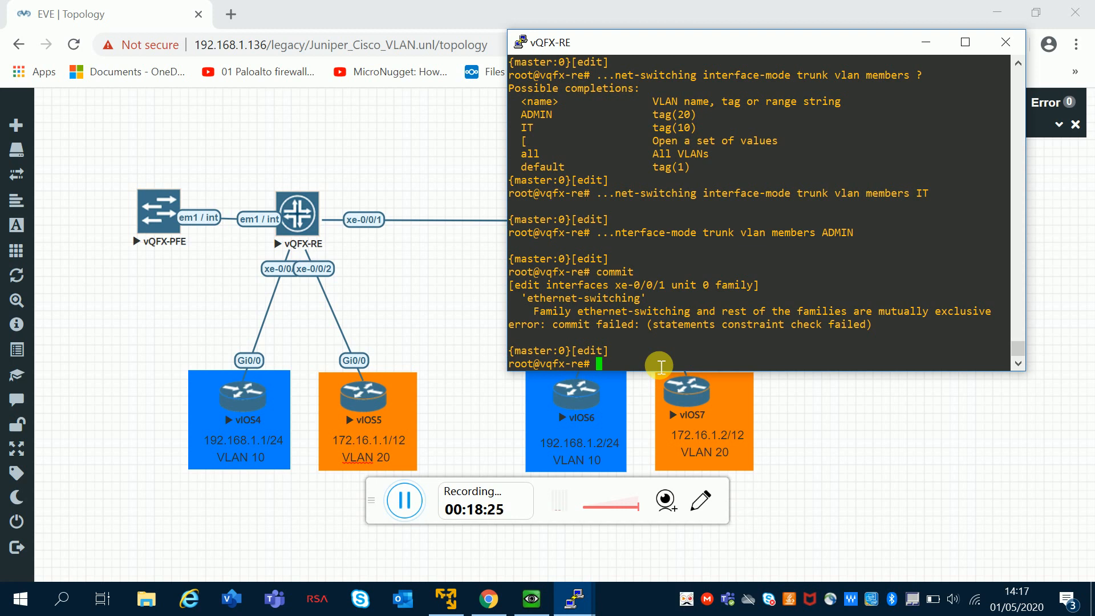
Delete the entire configuration of interface xe-0/0/1 on vQFX-RE and commit the deletion.
type("delete interfaces ")
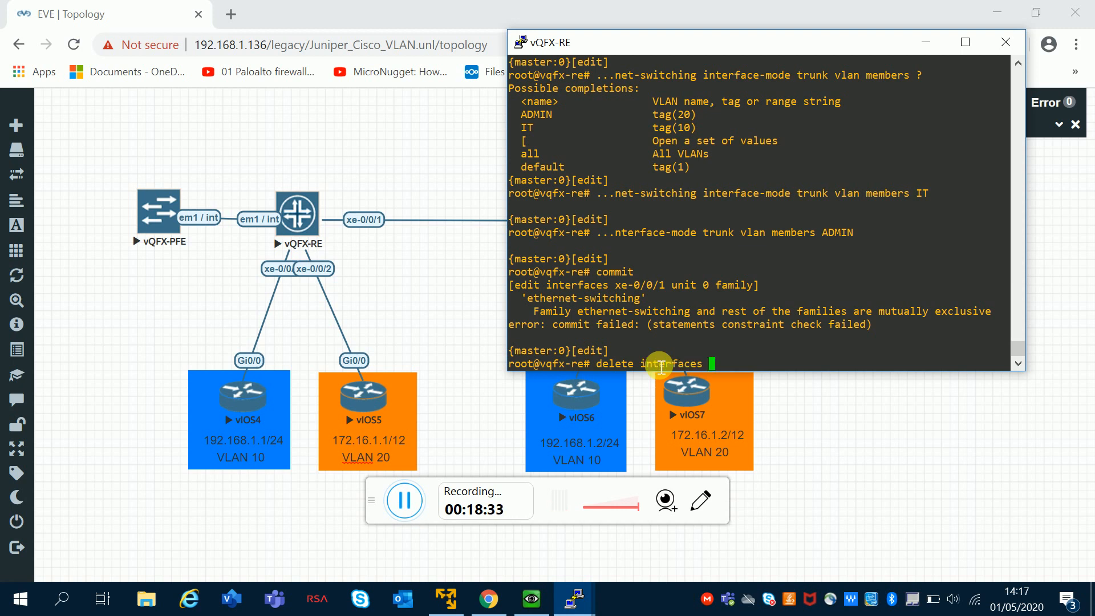
type("xe-0/0/1")
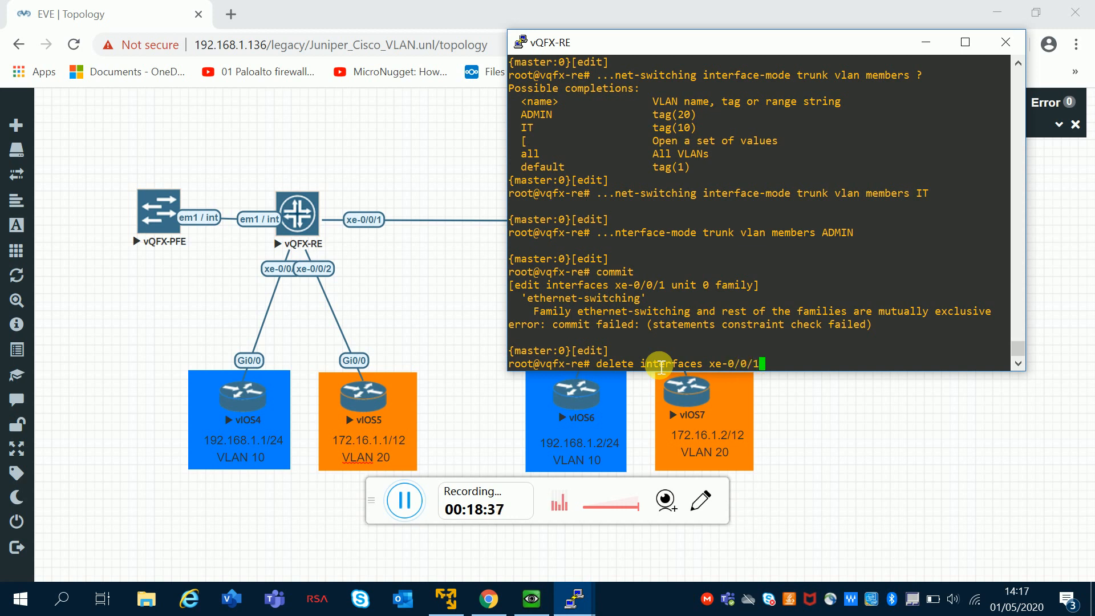
key("Return")
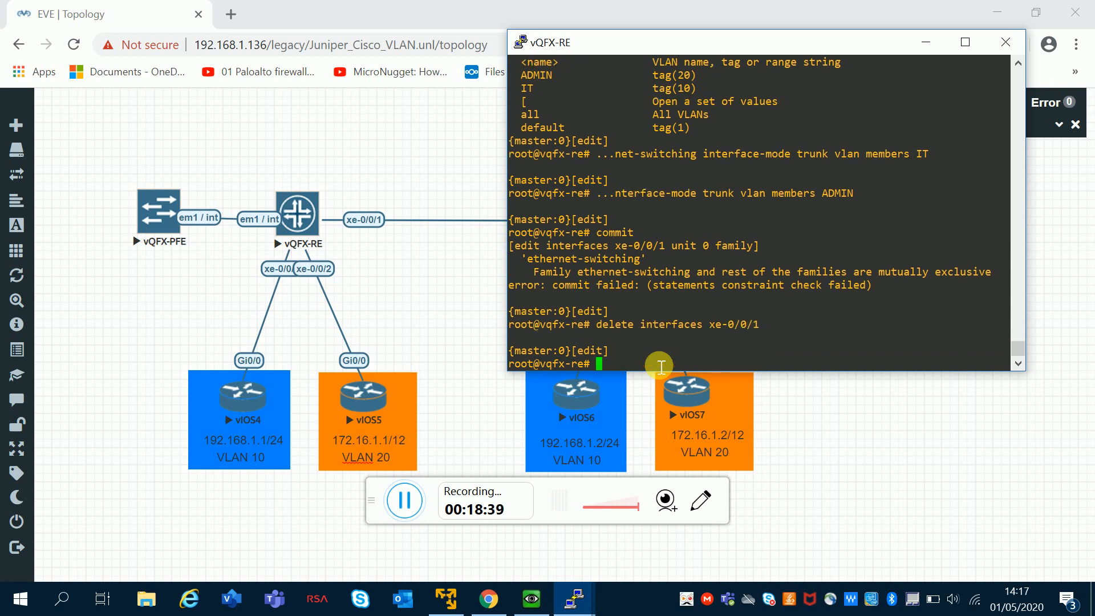
type("commit")
key("Return")
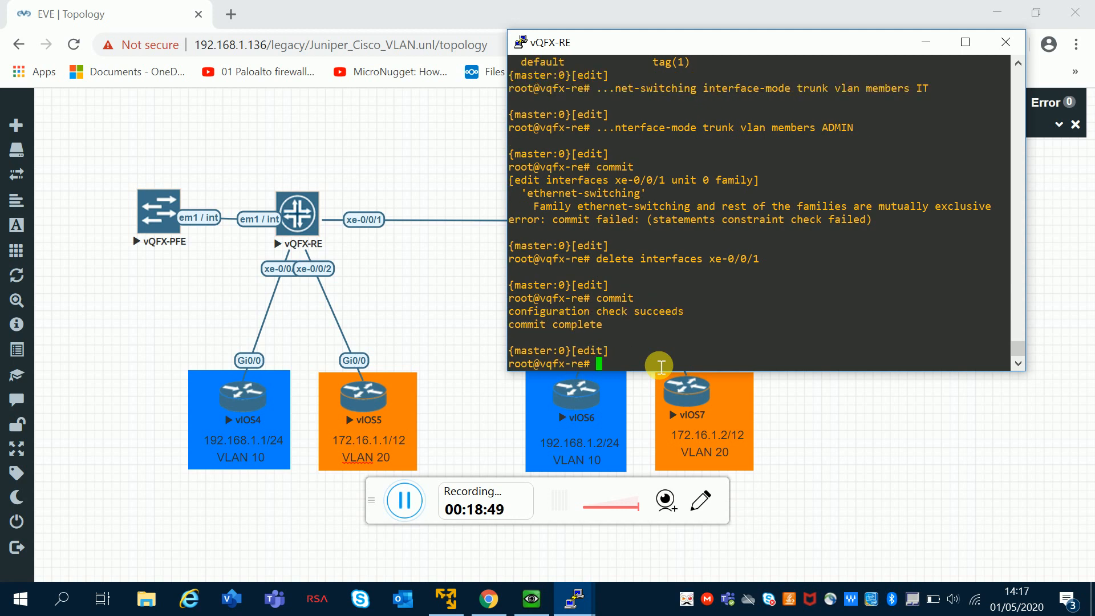
Reissue the command setting xe-0/0/1 unit 0 family ethernet-switching to interface-mode trunk with vlan members IT.
key("Return")
key("Return")
type("commit")
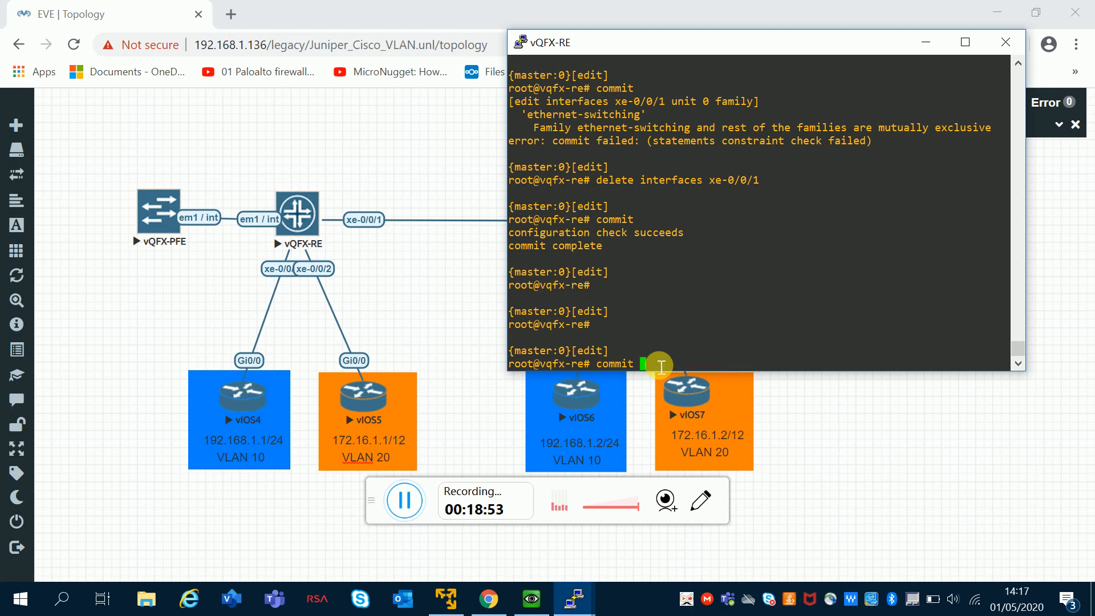
key("Up")
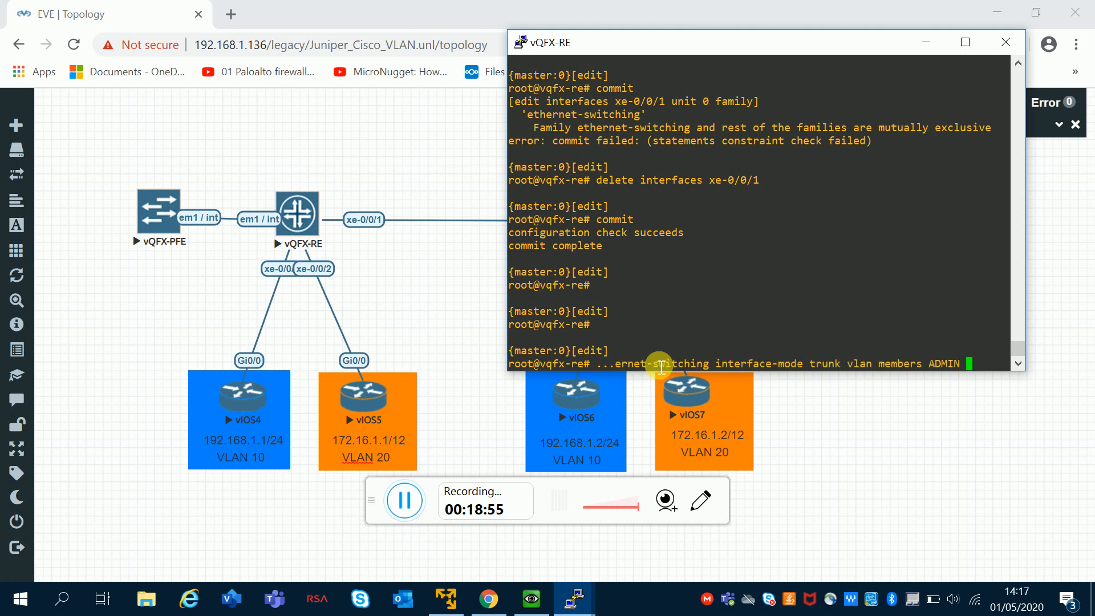
key("Up")
key("Return")
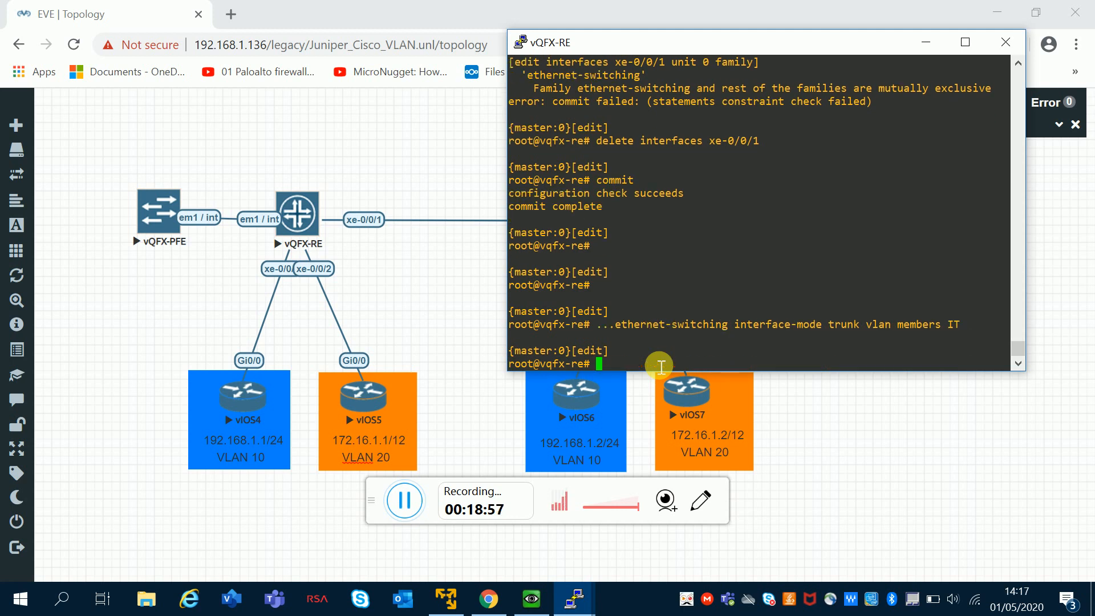
Reissue the xe-0/0/1 trunk command with vlan members ADMIN and commit the trunk configuration.
key("Up")
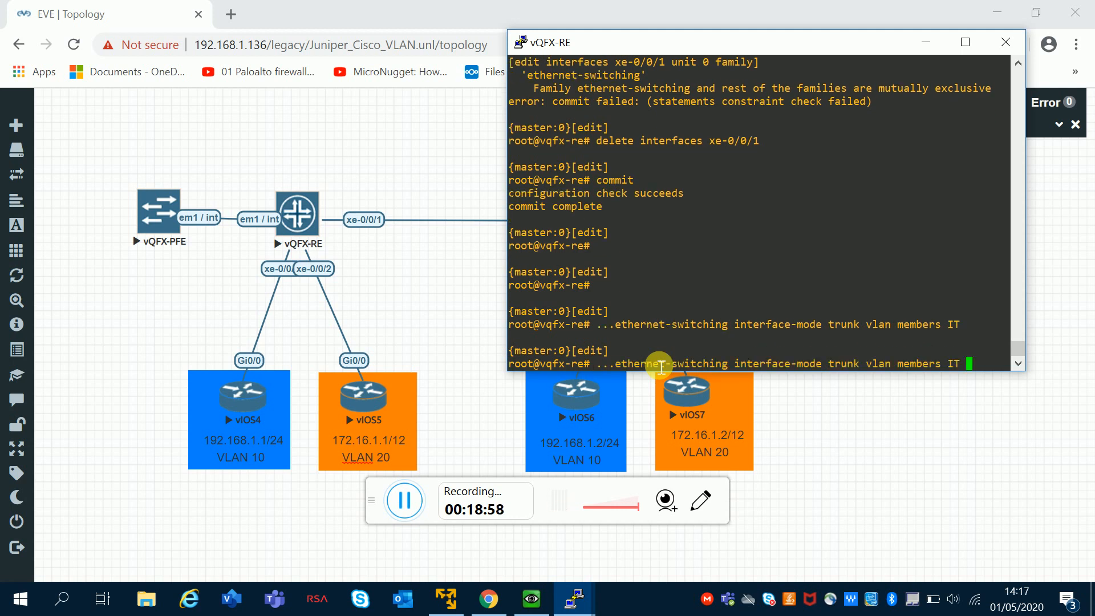
key("Up")
key("Up")
key("Down")
key("Down")
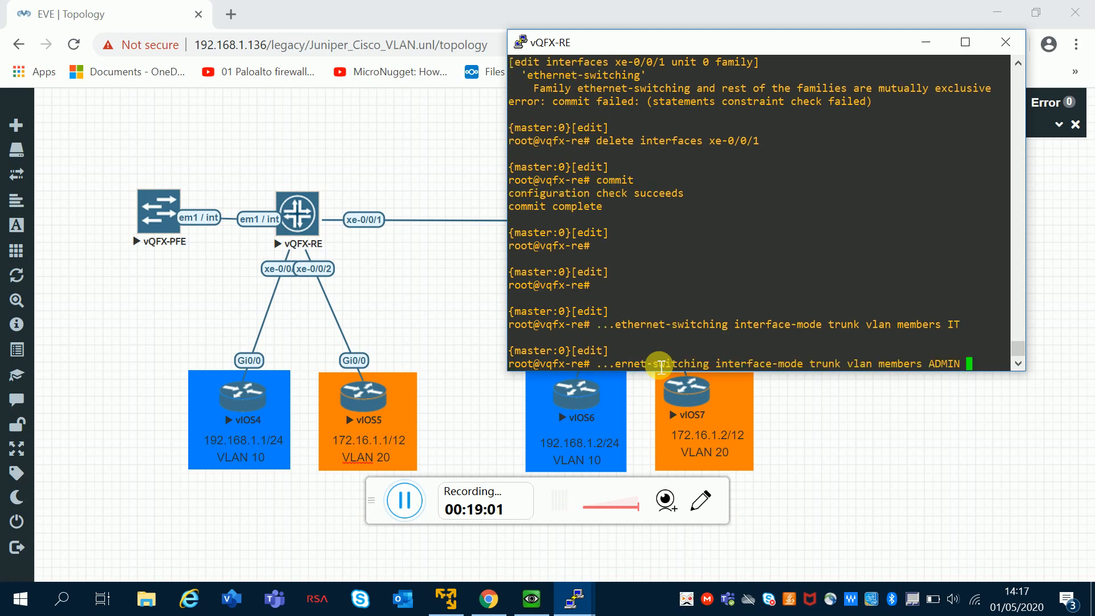
key("Return")
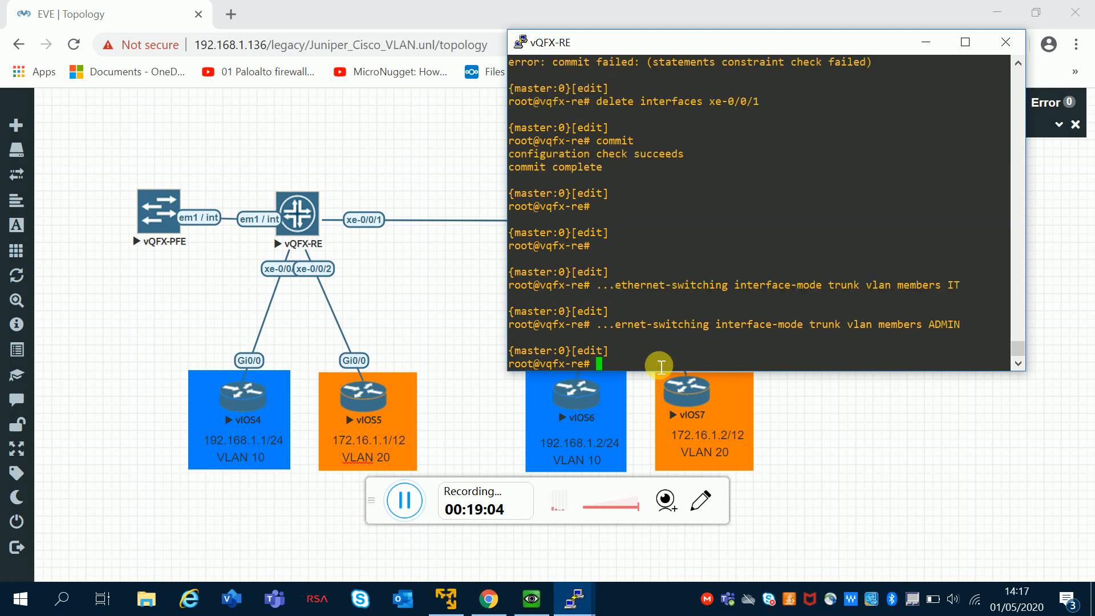
type("commit")
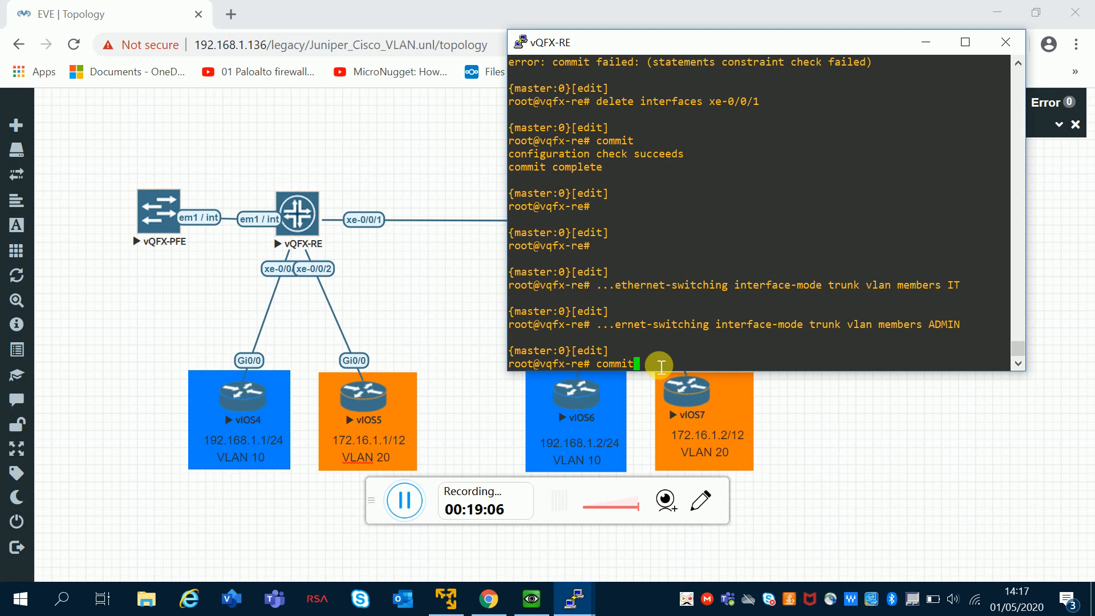
key("Return")
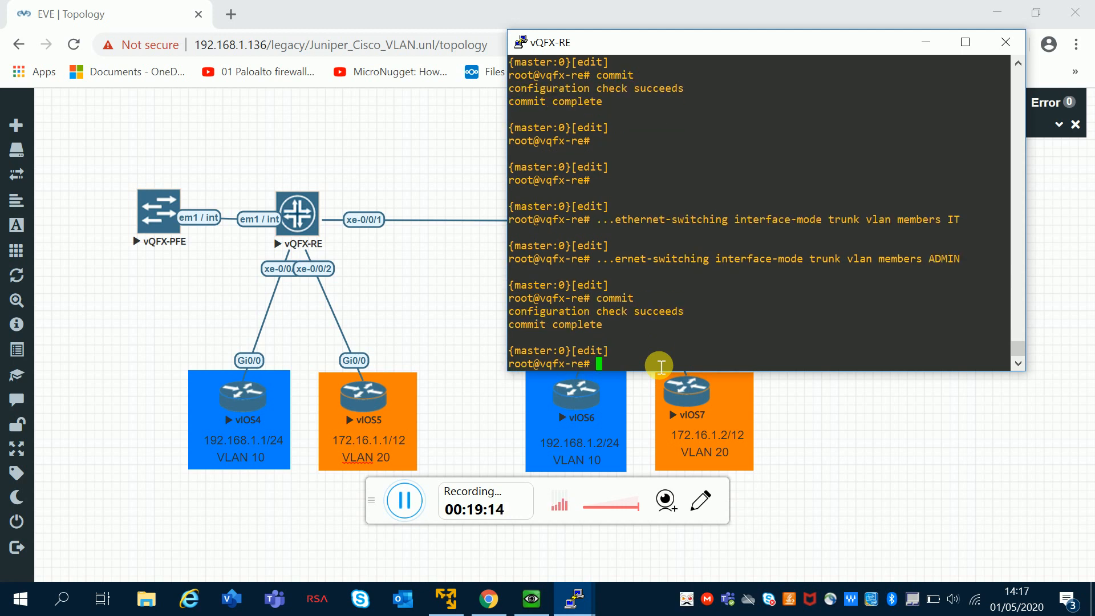
Run show configuration interfaces xe-0/0/1 on vQFX-RE to check its trunk mode and VLAN members.
key("Return")
key("Return")
key("Return")
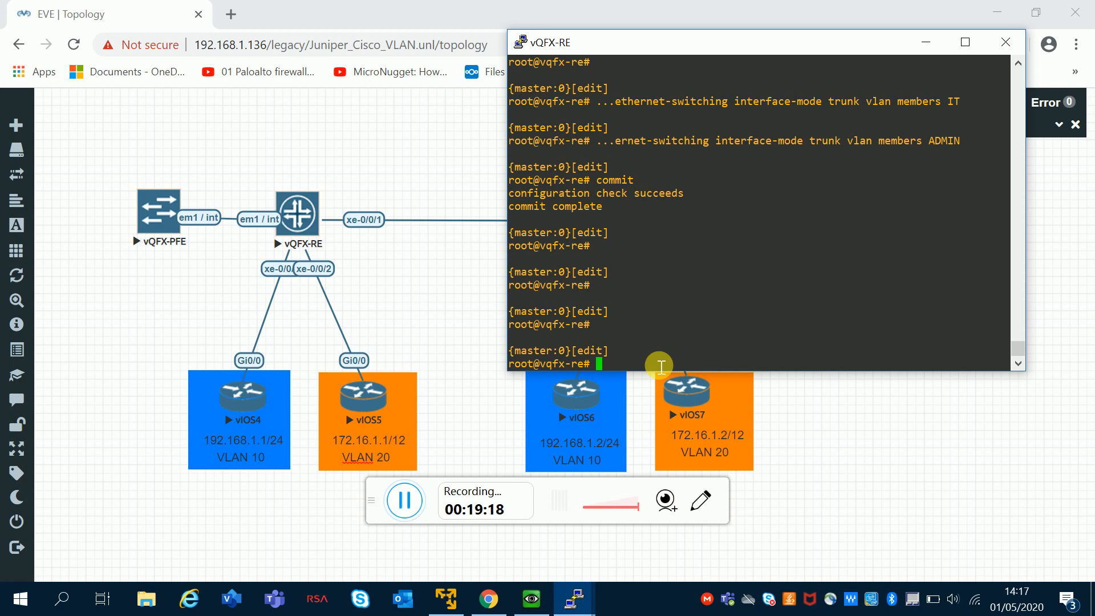
type("run sh")
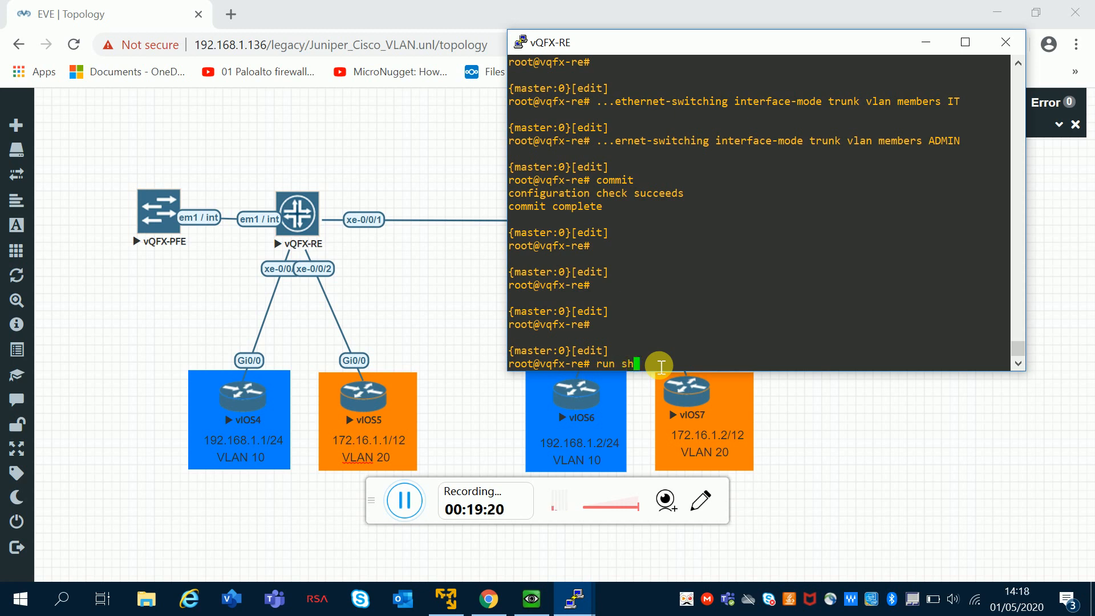
type("ow configuration ")
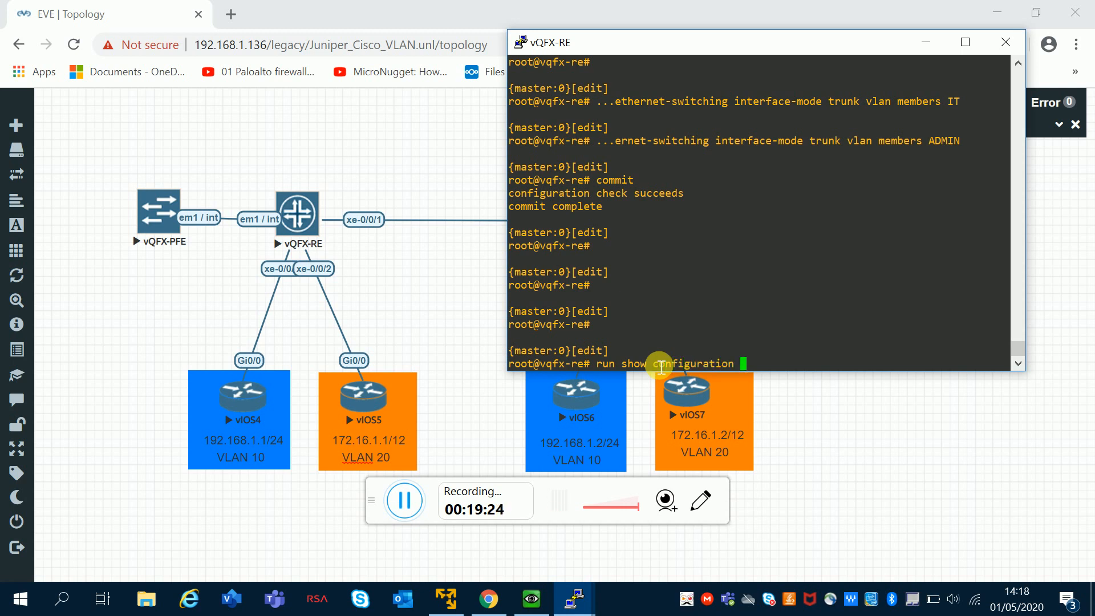
type("interfaces ")
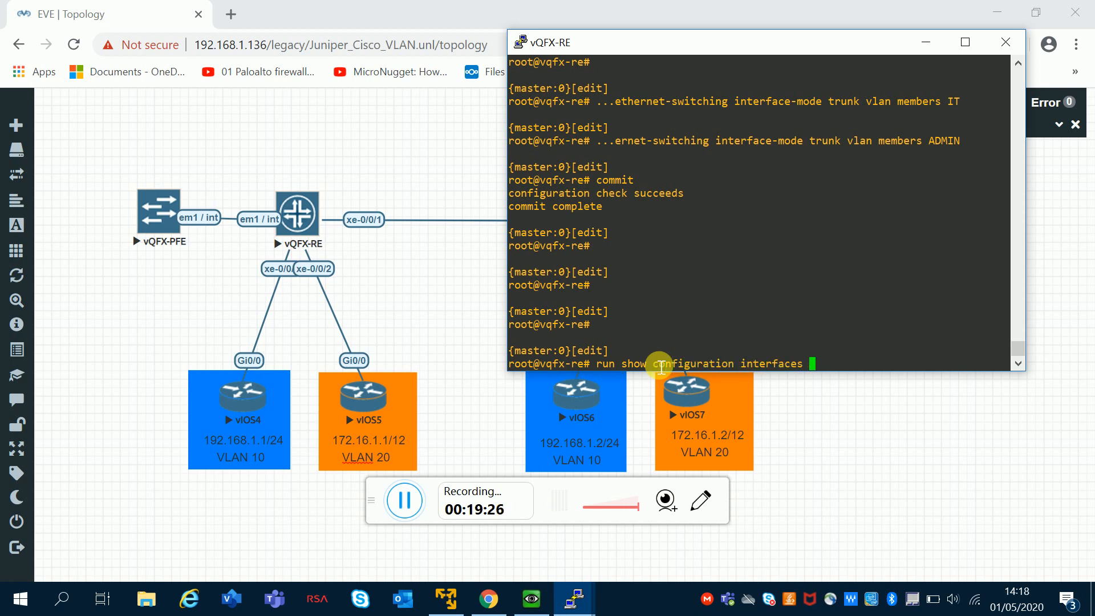
type("xe-0/0/1")
key("Return")
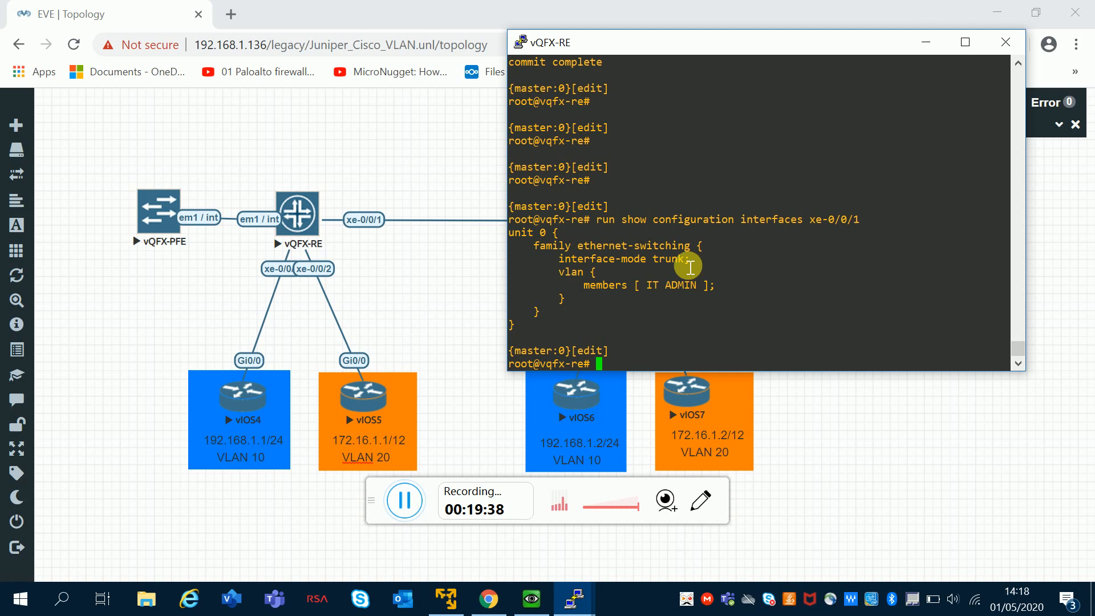
double_click(667, 264)
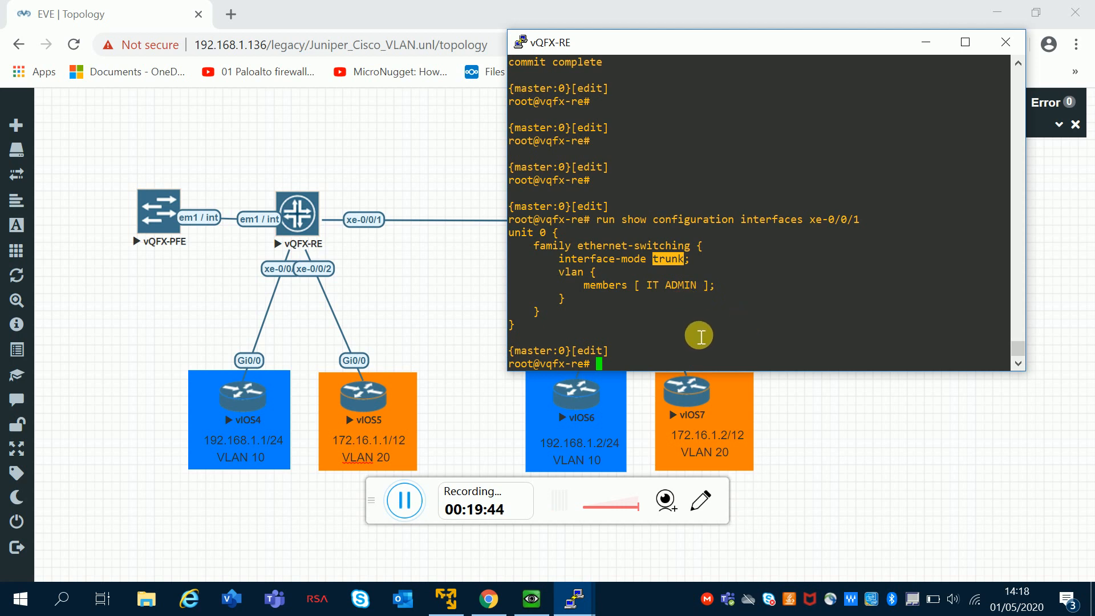
left_click(662, 346)
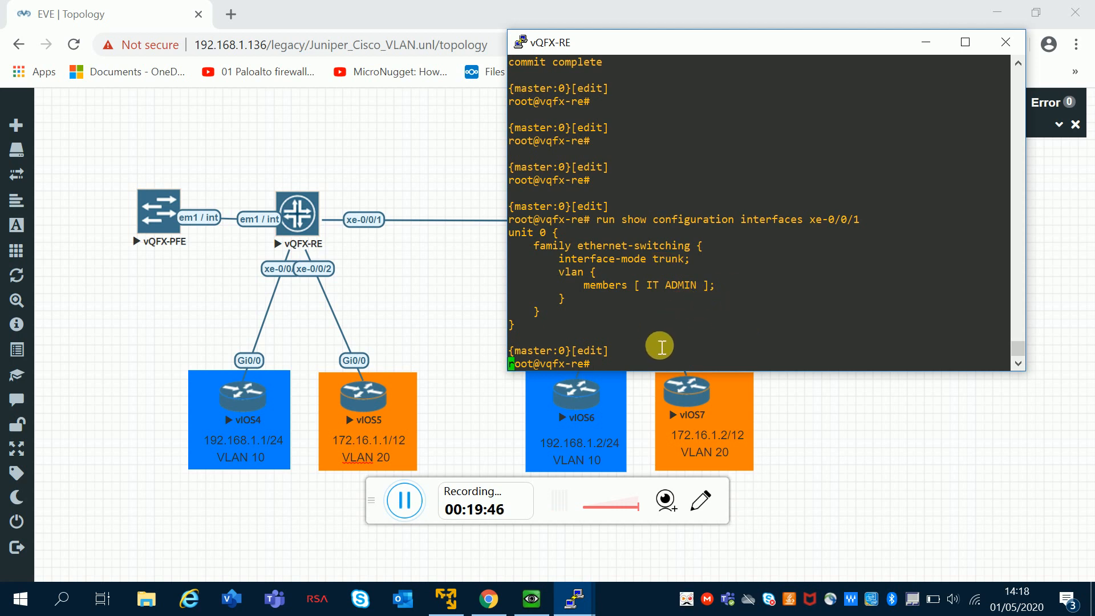
key("Return")
key("Return")
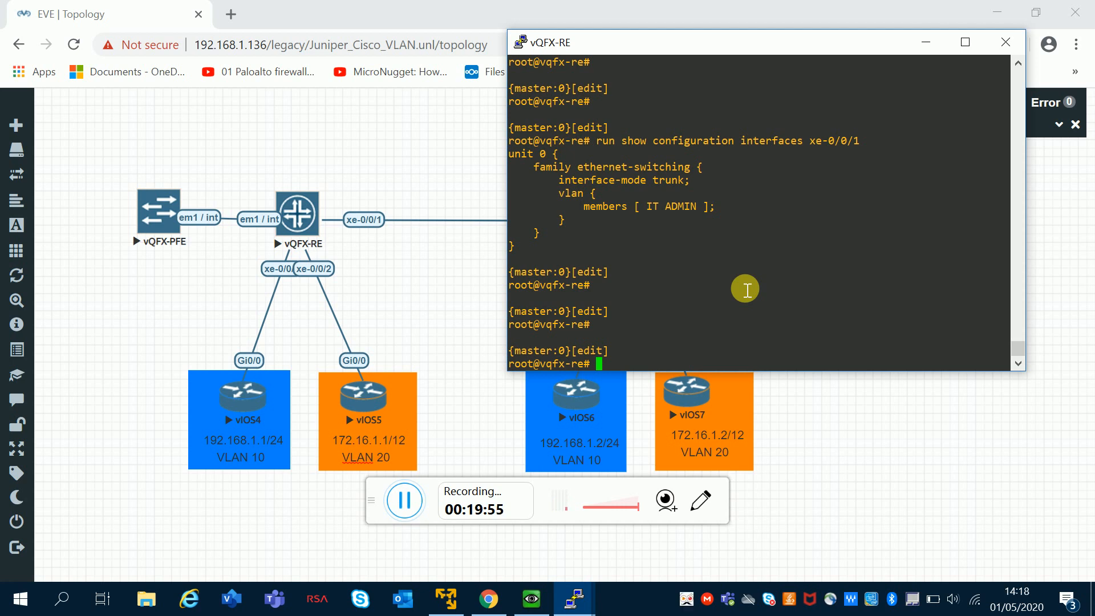
left_click_drag(772, 40, 740, 67)
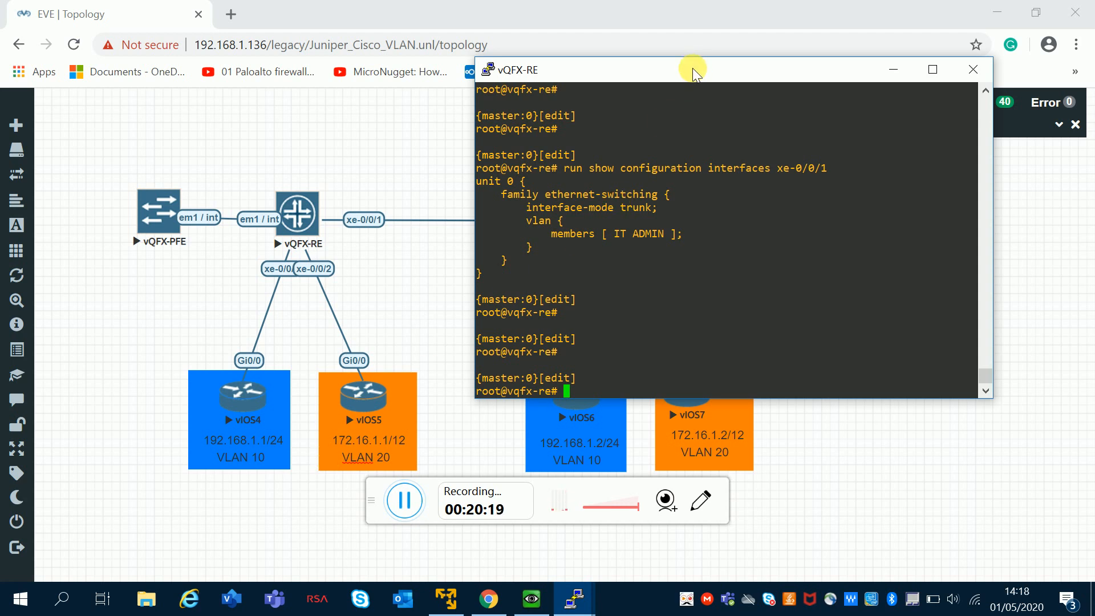
left_click_drag(692, 68, 690, 56)
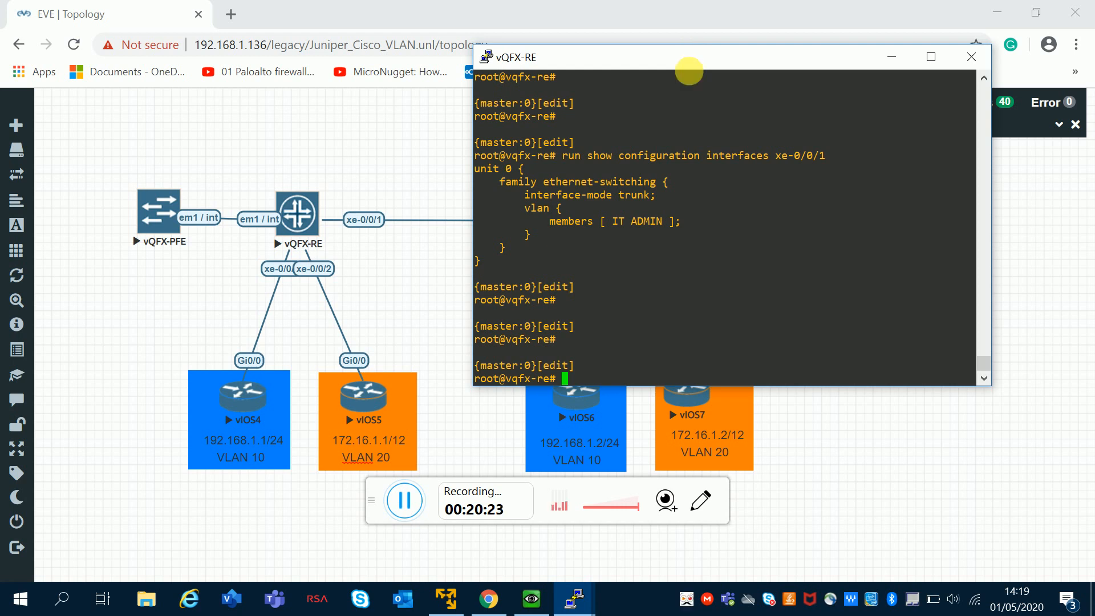
left_click_drag(691, 60, 701, 21)
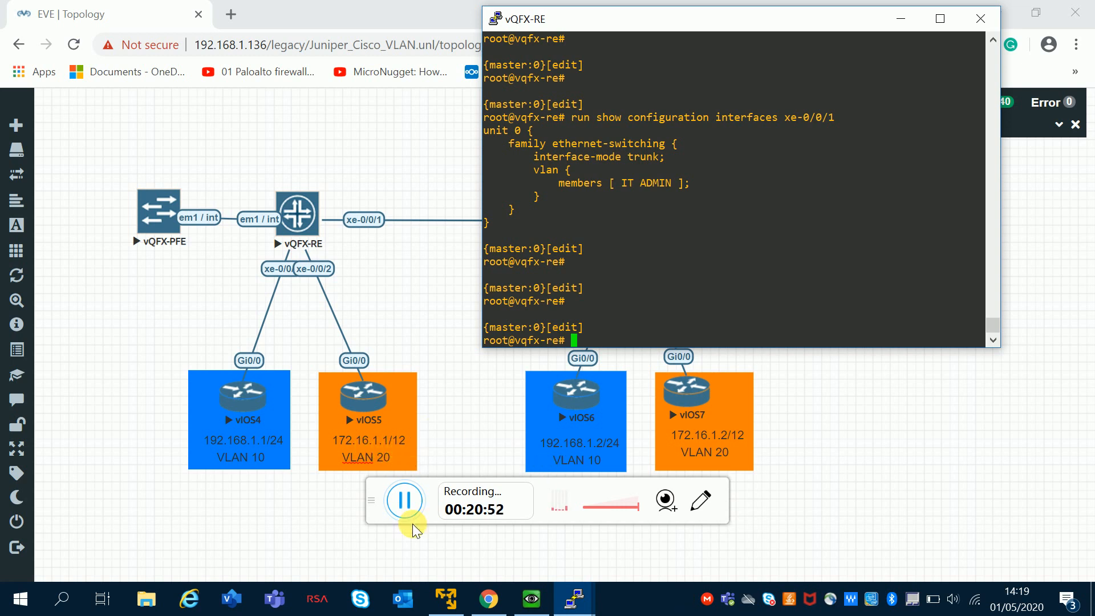
left_click(405, 499)
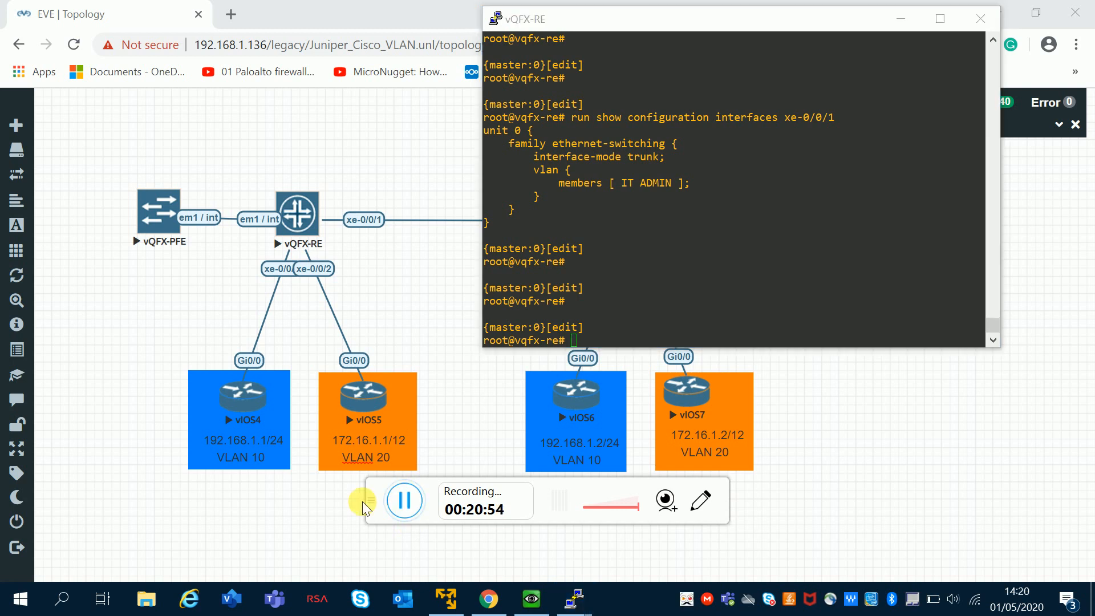
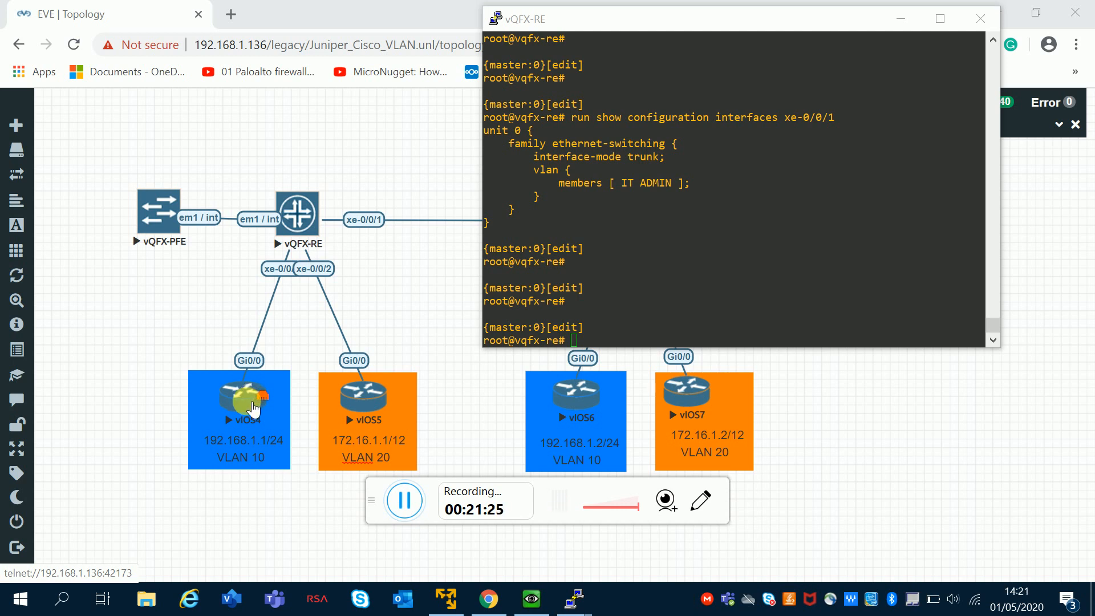
Open the vIOS4 console from the topology and answer no to its initial configuration dialog.
left_click(253, 410)
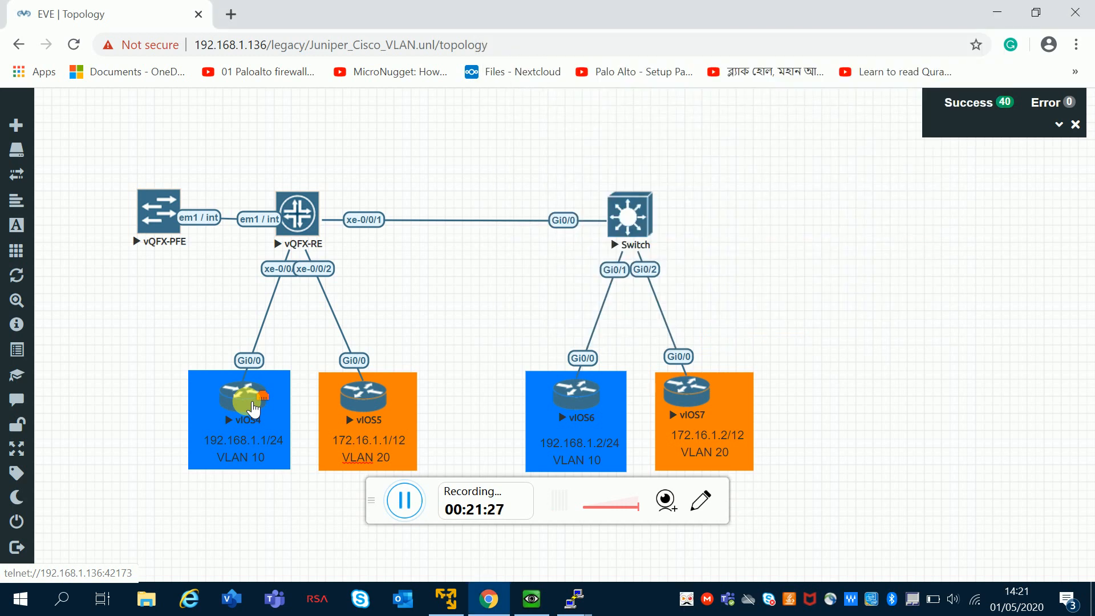
left_click(253, 409)
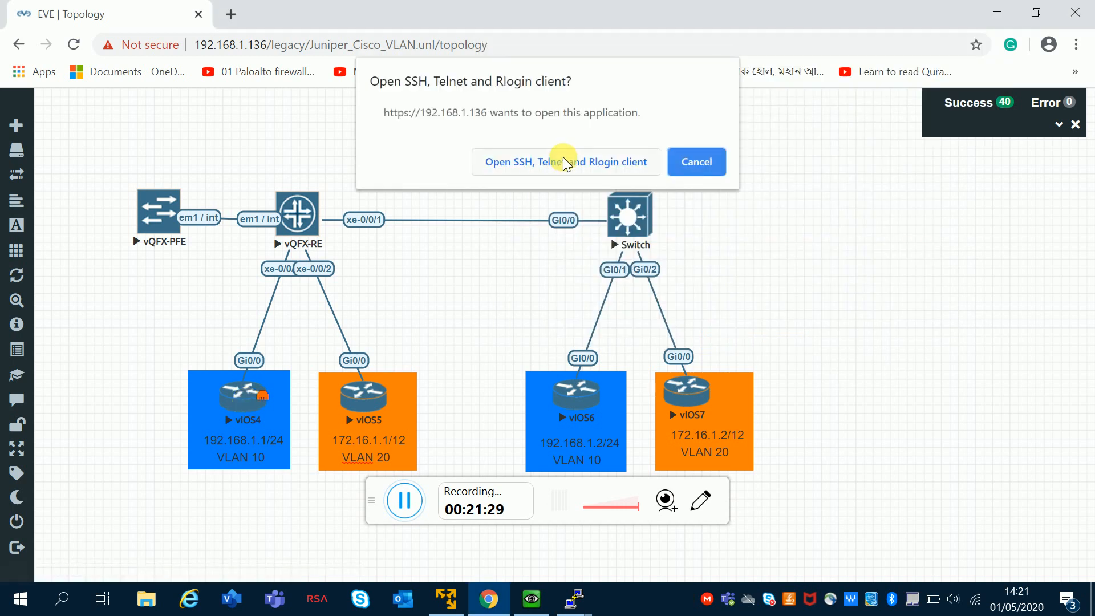
left_click(564, 158)
left_click_drag(447, 150, 805, 107)
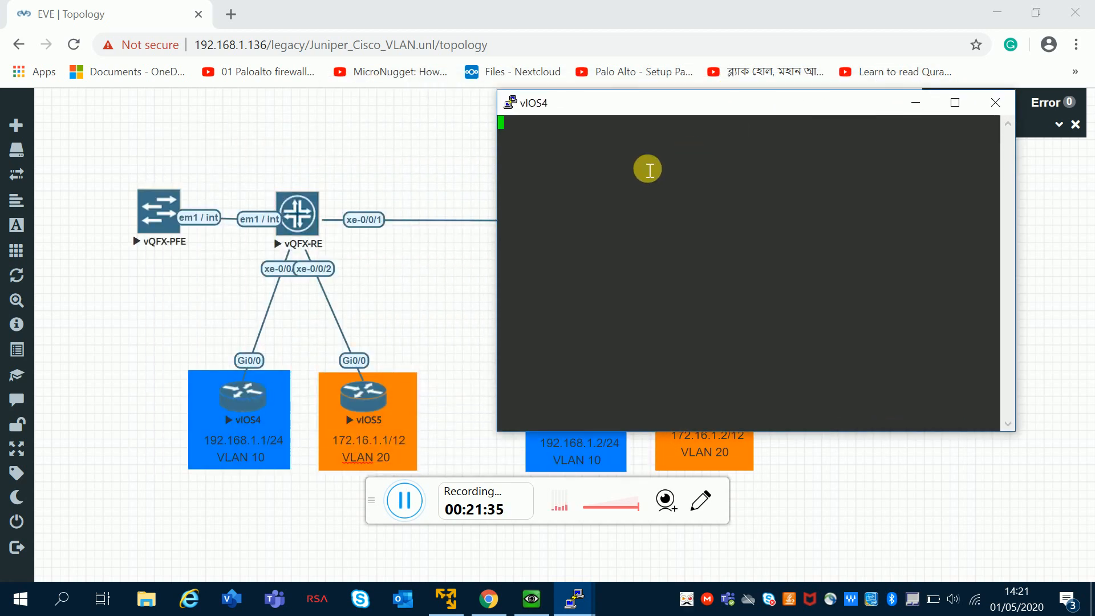
key("Return")
type("no")
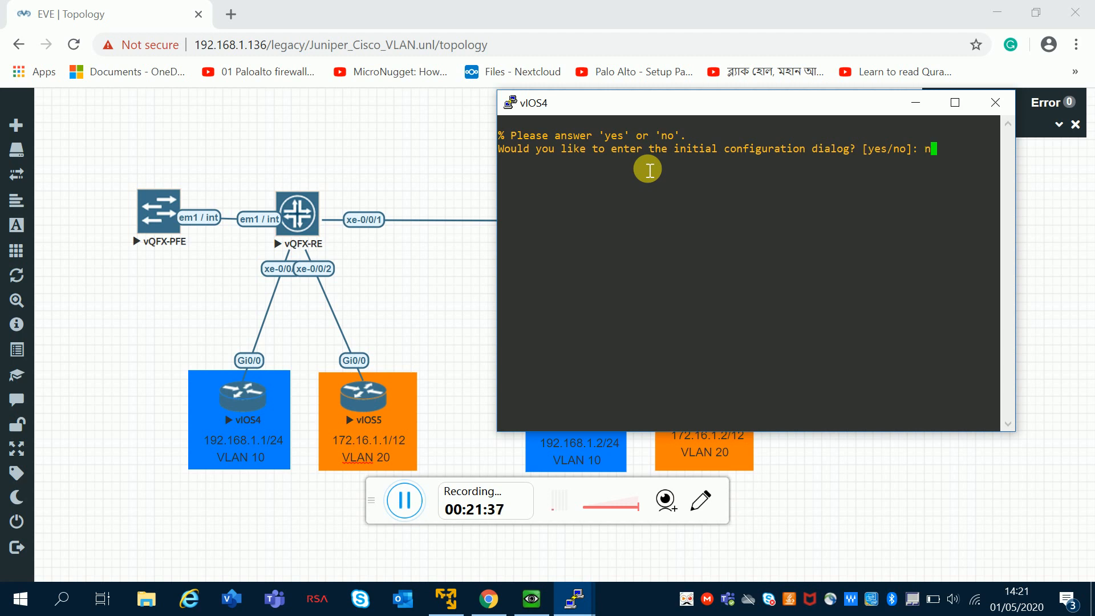
key("Return")
Open the vIOS5 console from the topology and answer no to its initial configuration dialog.
left_click(364, 402)
left_click(536, 162)
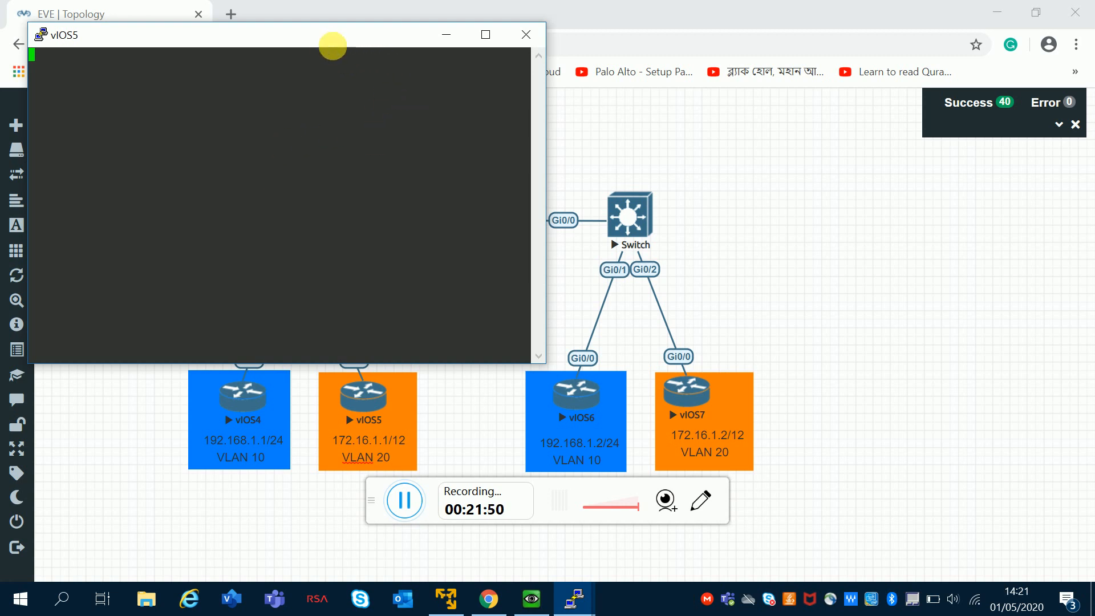
left_click_drag(326, 39, 854, 31)
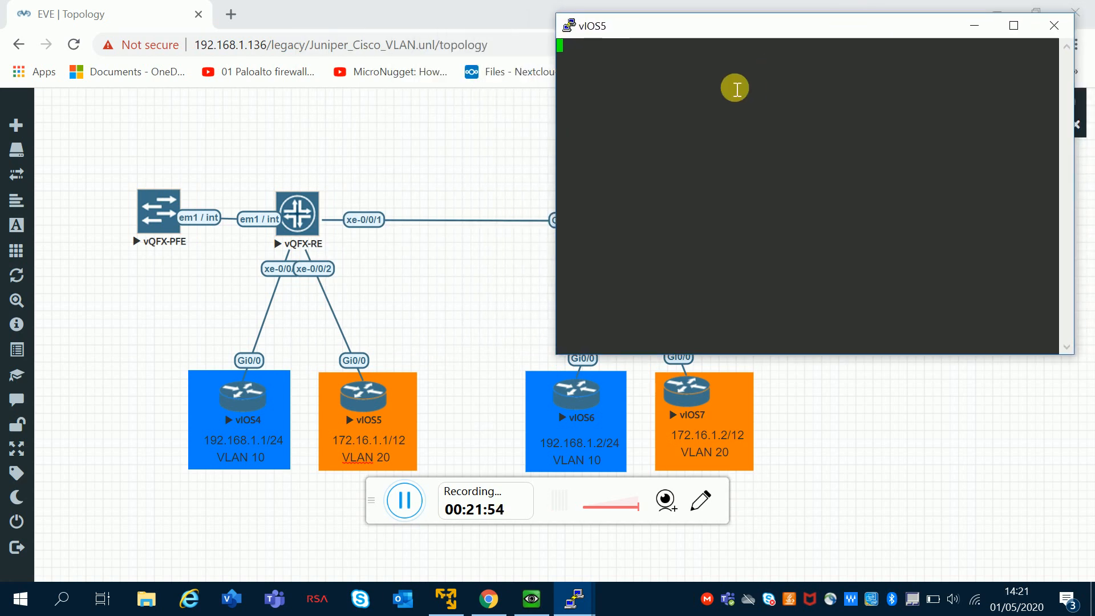
key("Return")
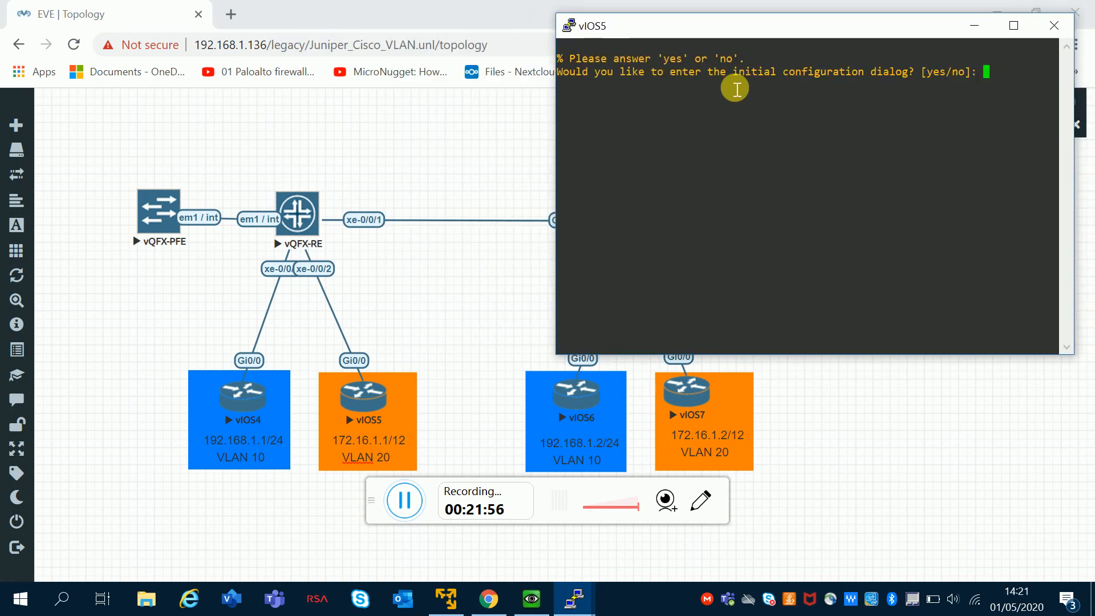
type("no")
key("Return")
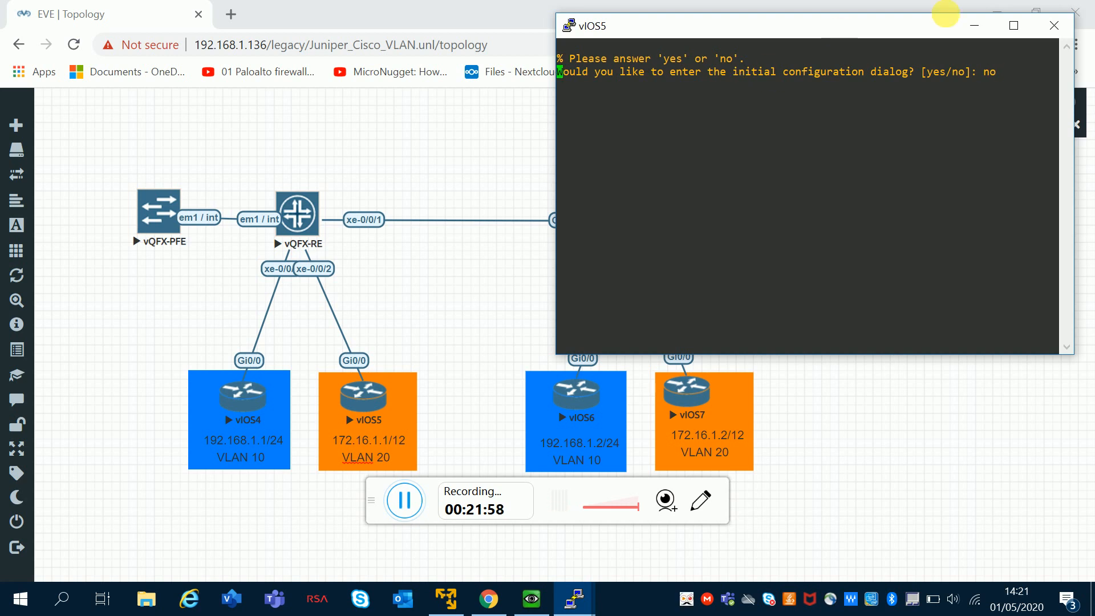
Switch back to the vIOS4 console and enter privileged EXEC mode with en.
left_click(577, 600)
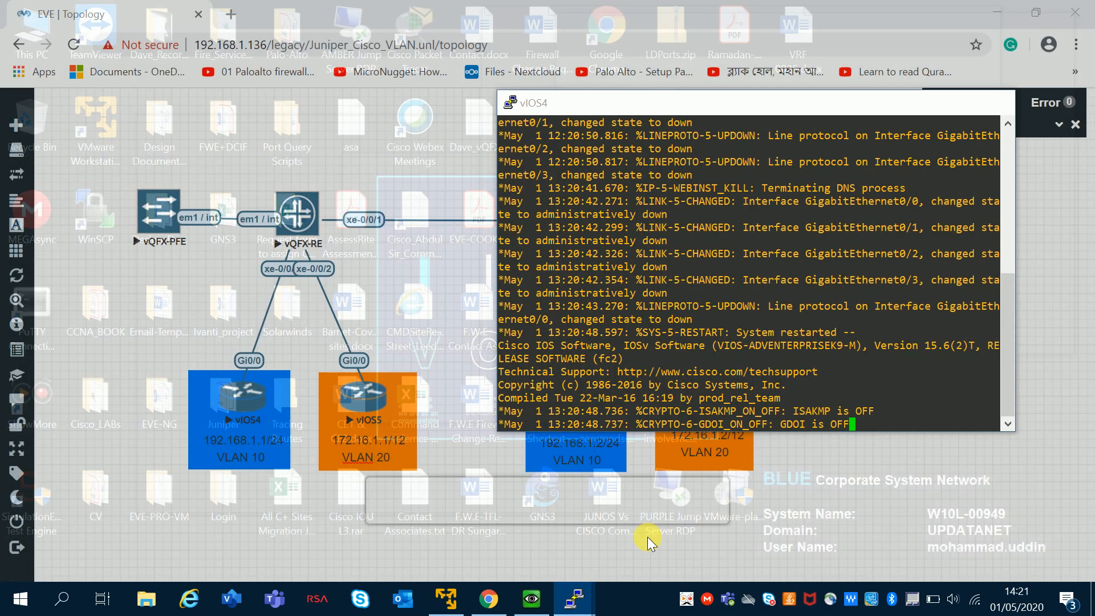
left_click(647, 537)
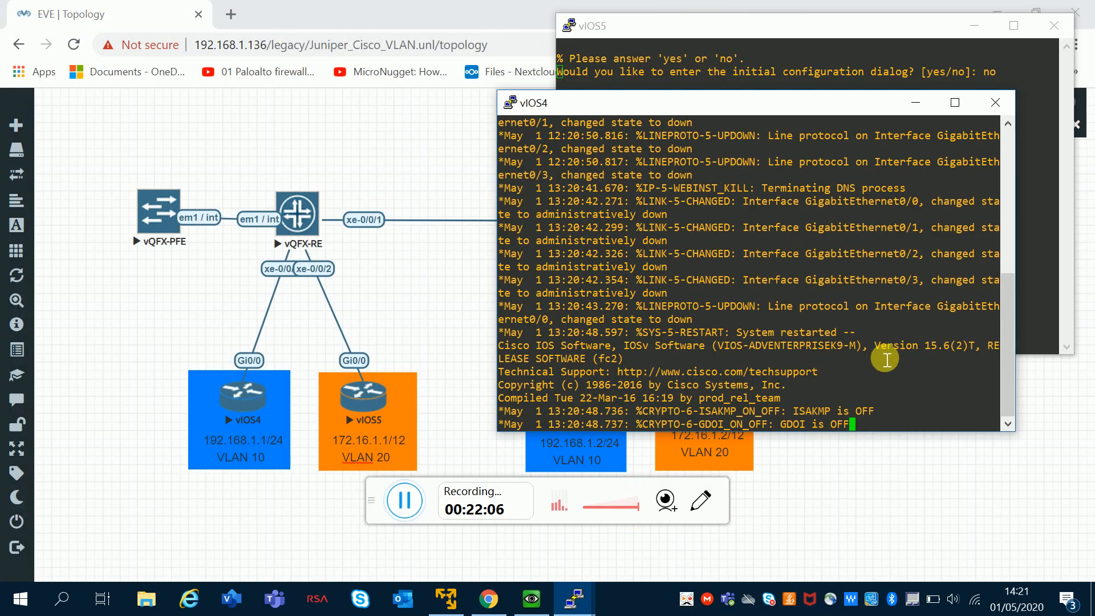
key("Return")
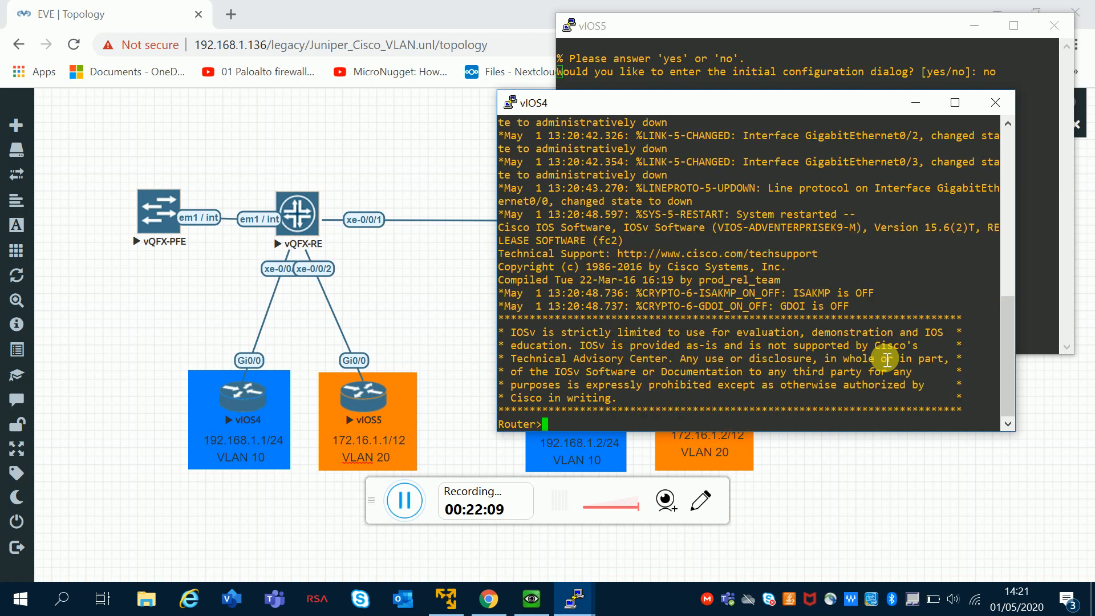
key("Return")
key("Return")
key("Return")
key("Return")
type("en")
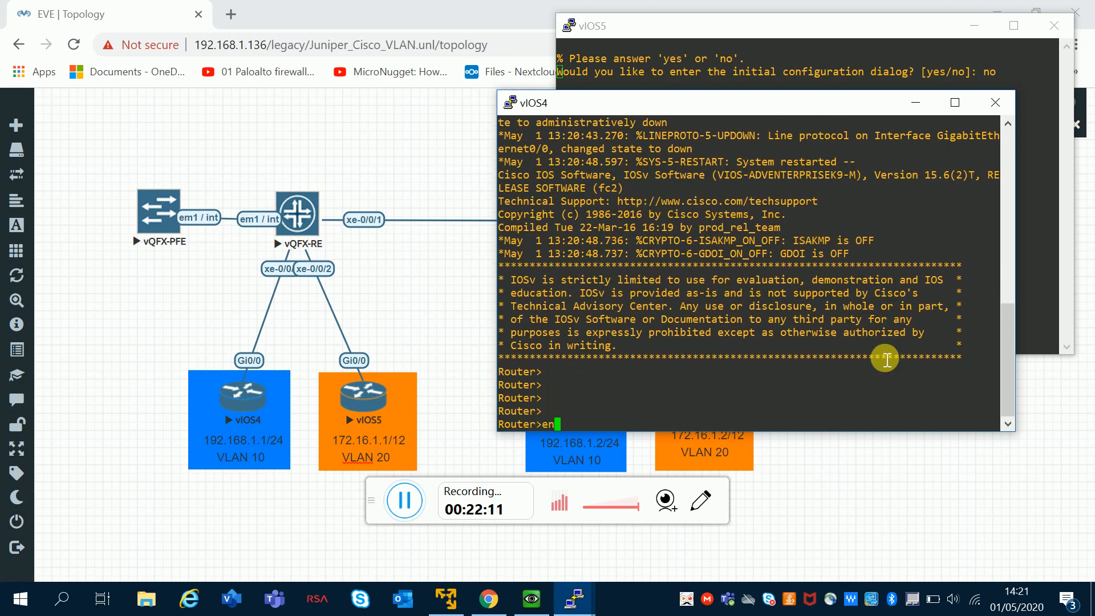
key("Return")
key("Return")
key("Return")
key("Return")
key("Return")
Run sh ip int brief on vIOS4 to check the addresses and status of its interfaces.
type("sh ")
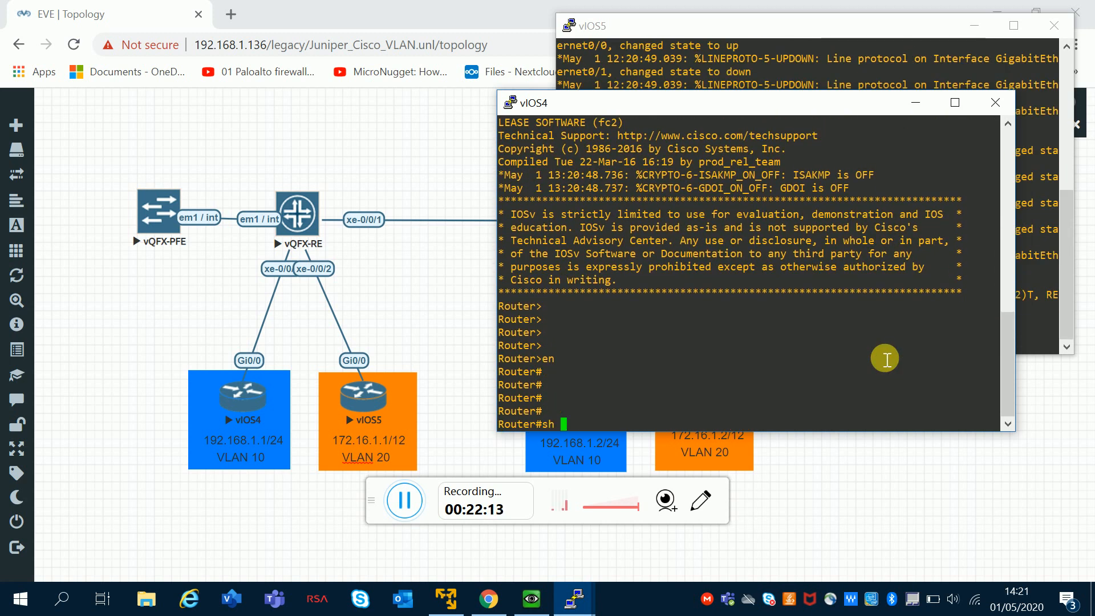
type("ip int ")
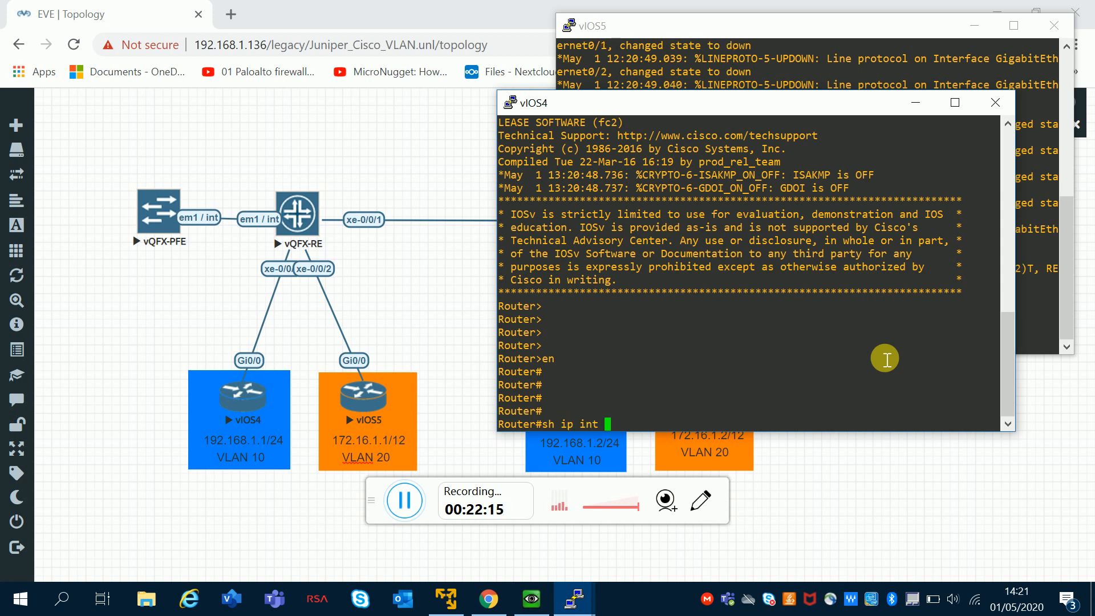
type("brief")
key("Return")
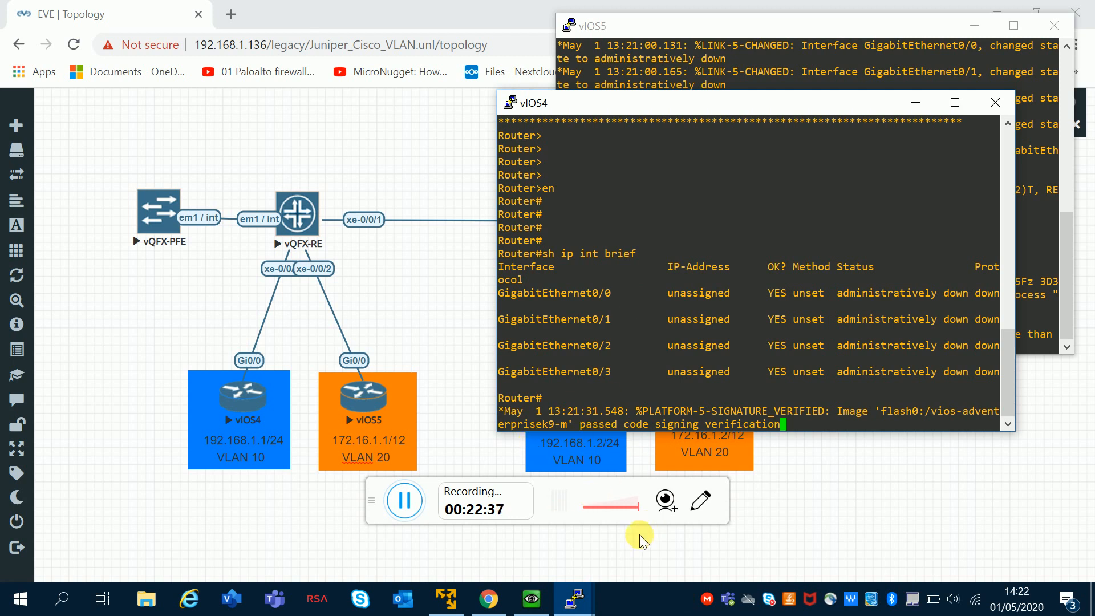
key("Return")
key("Return")
key("Return")
key("Return")
key("Return")
key("Return")
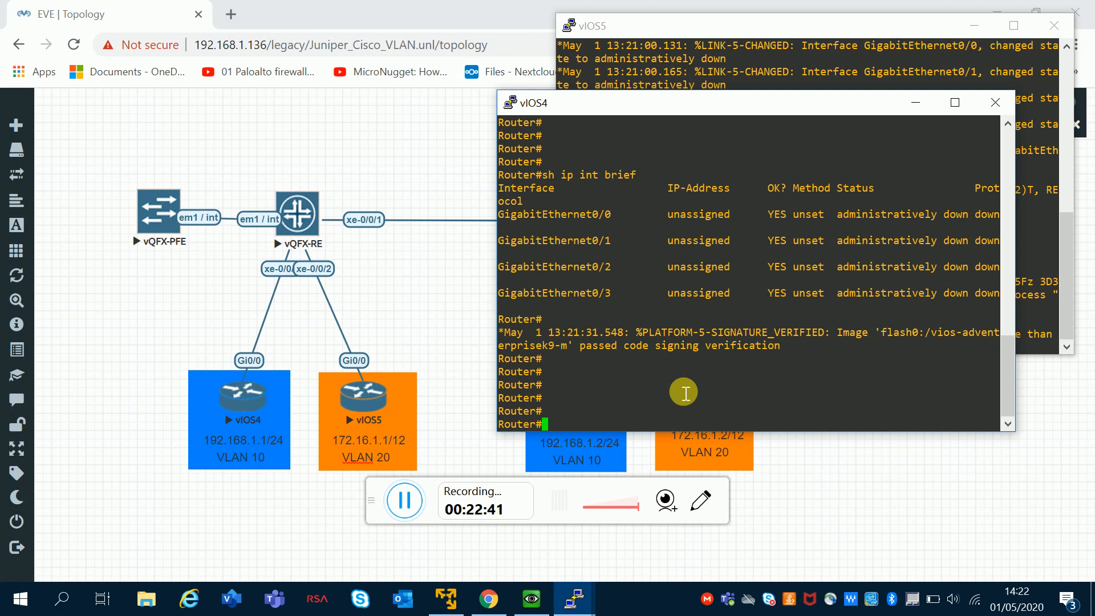
Enter configuration mode on vIOS4 and assign interface g0/0 the IP address 192.168.1.1 with mask 255.255.255.0.
type("conf t")
key("Return")
key("Return")
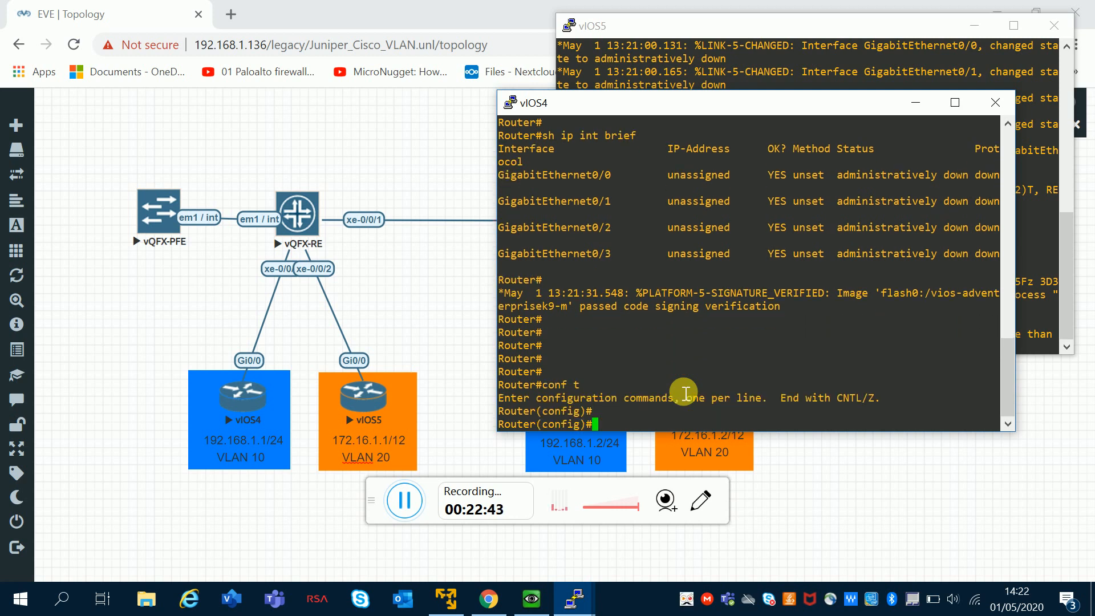
key("Return")
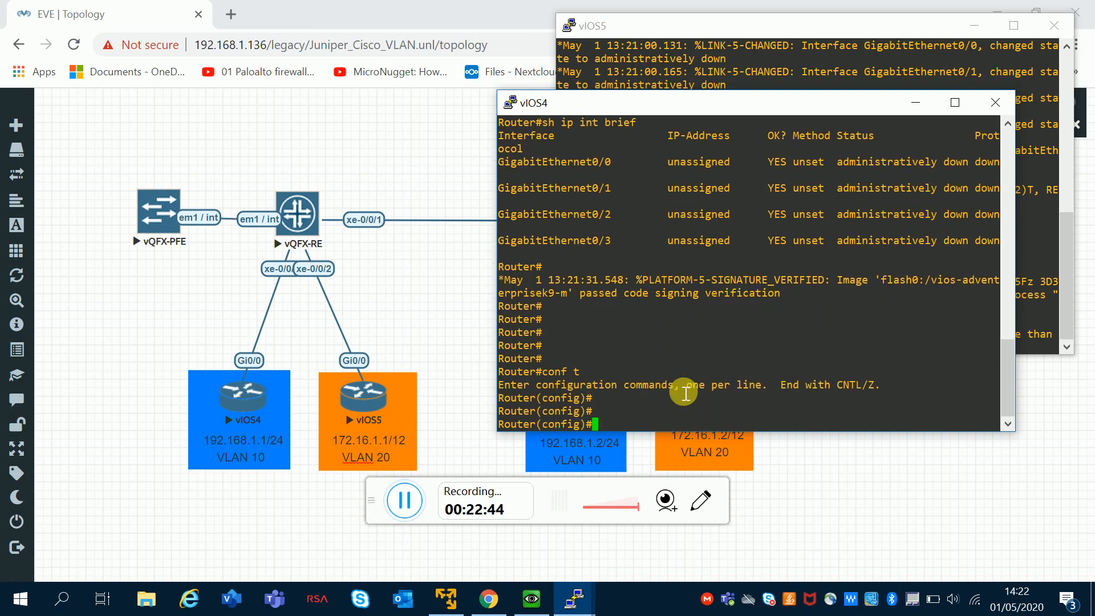
type("int ")
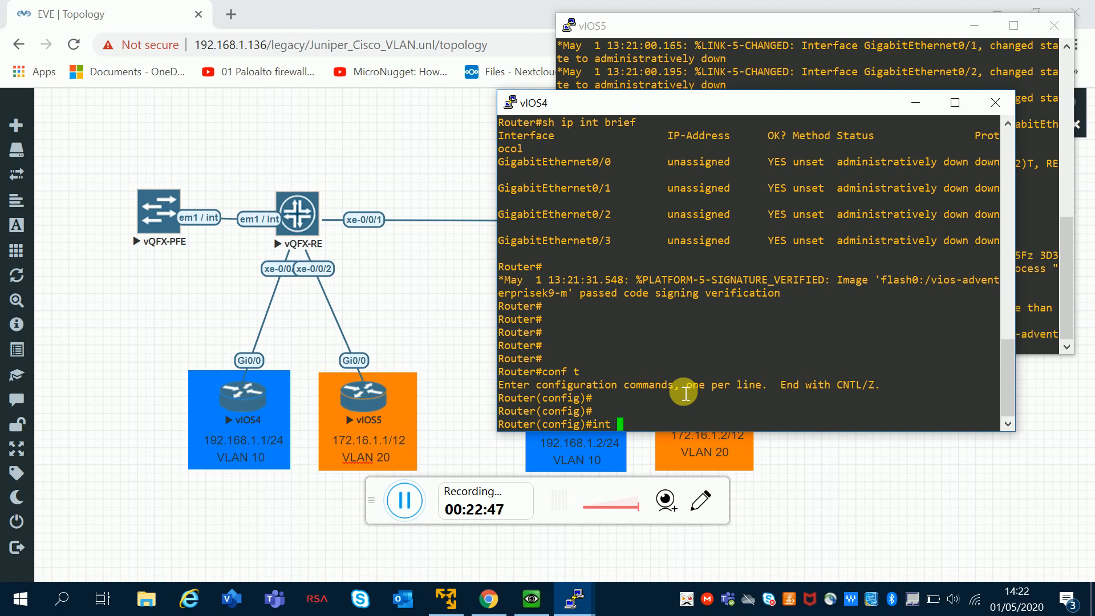
type("g0/0")
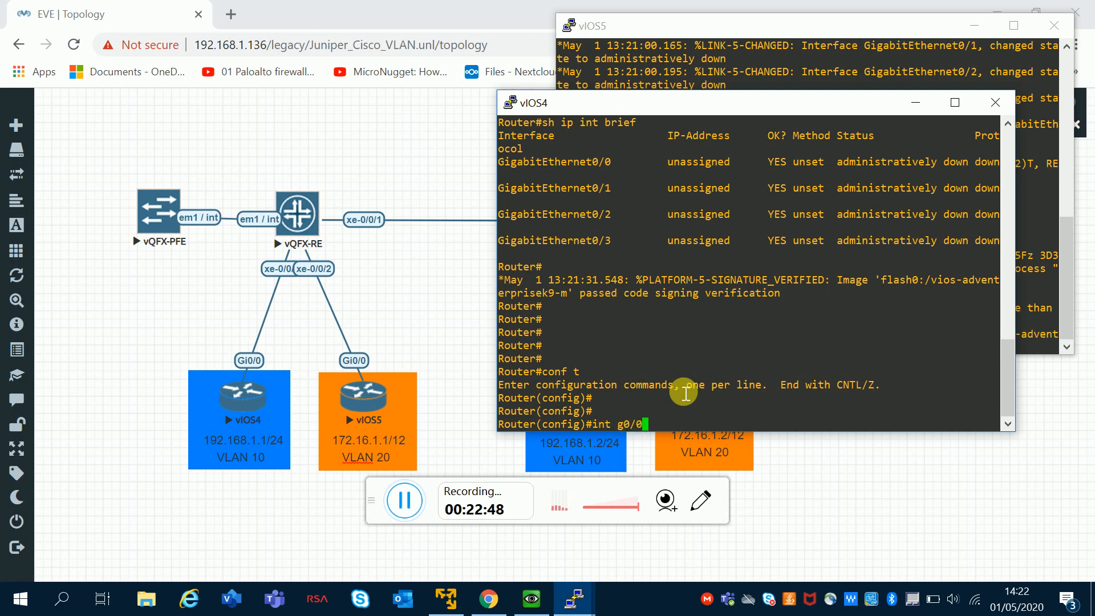
key("Return")
type("ip add ")
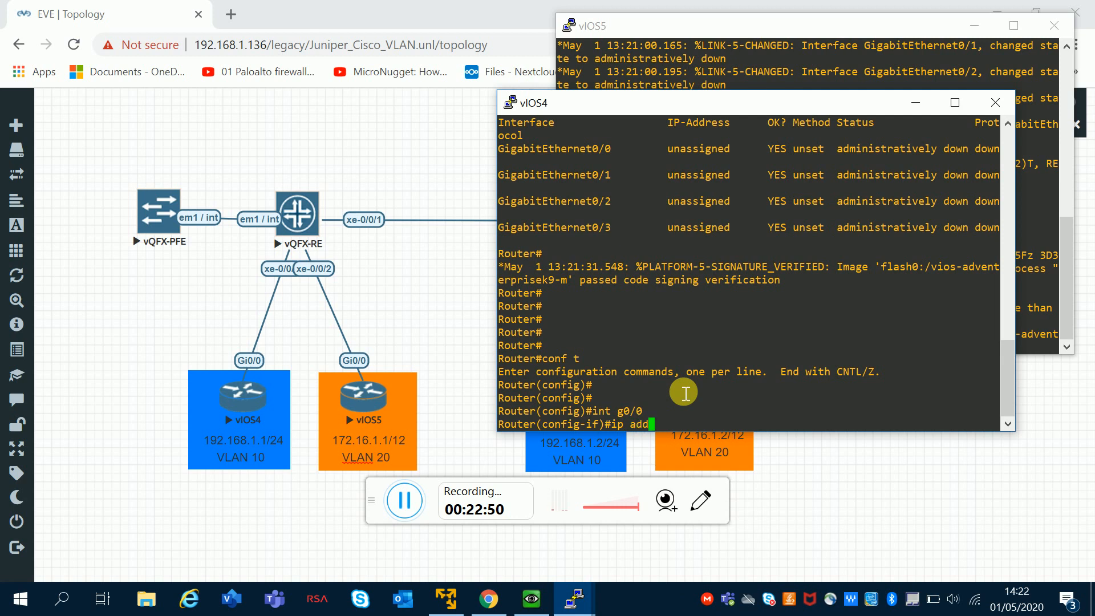
type("192.168.1.1 ")
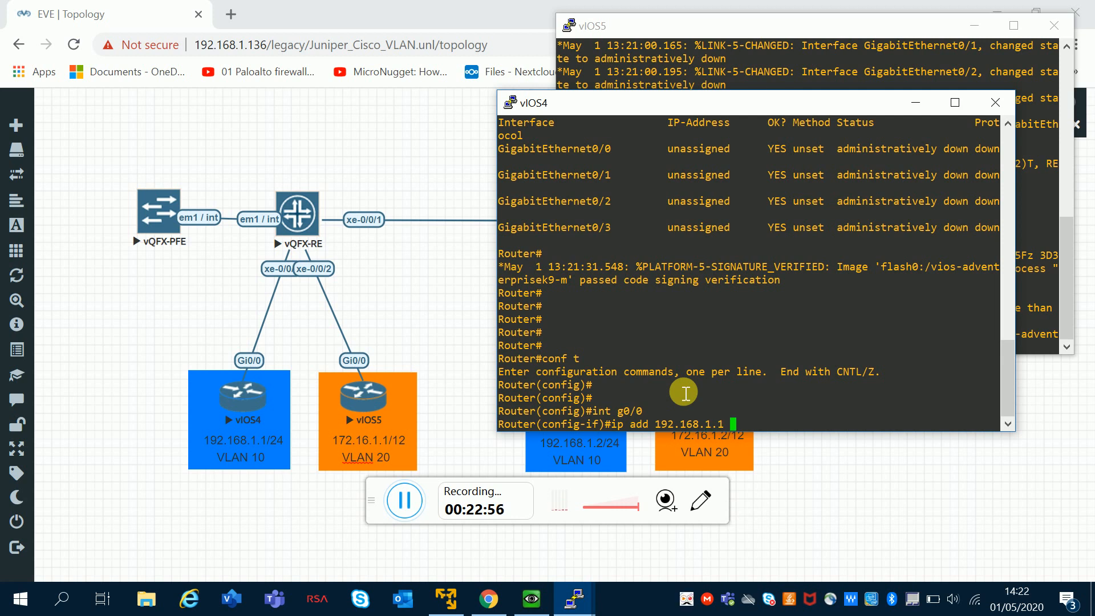
type("255.255.255.0")
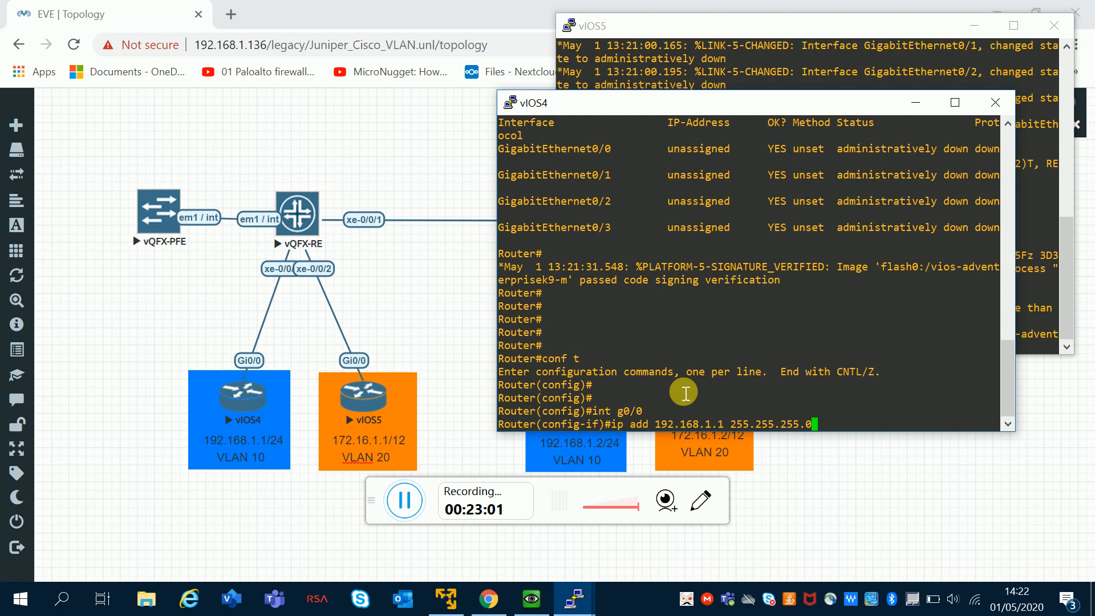
key("Return")
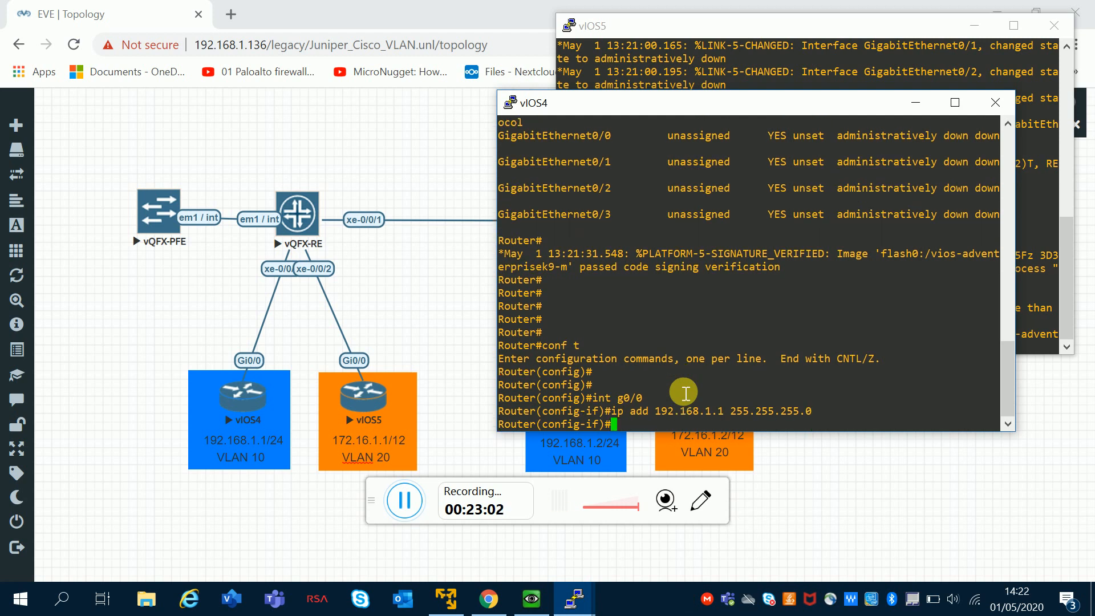
Enable interface g0/0 on vIOS4 with no shut and return to privileged EXEC mode.
type("no shut")
key("Return")
key("Return")
key("Return")
key("Return")
key("Return")
key("ctrl+z")
key("Return")
key("Return")
key("Return")
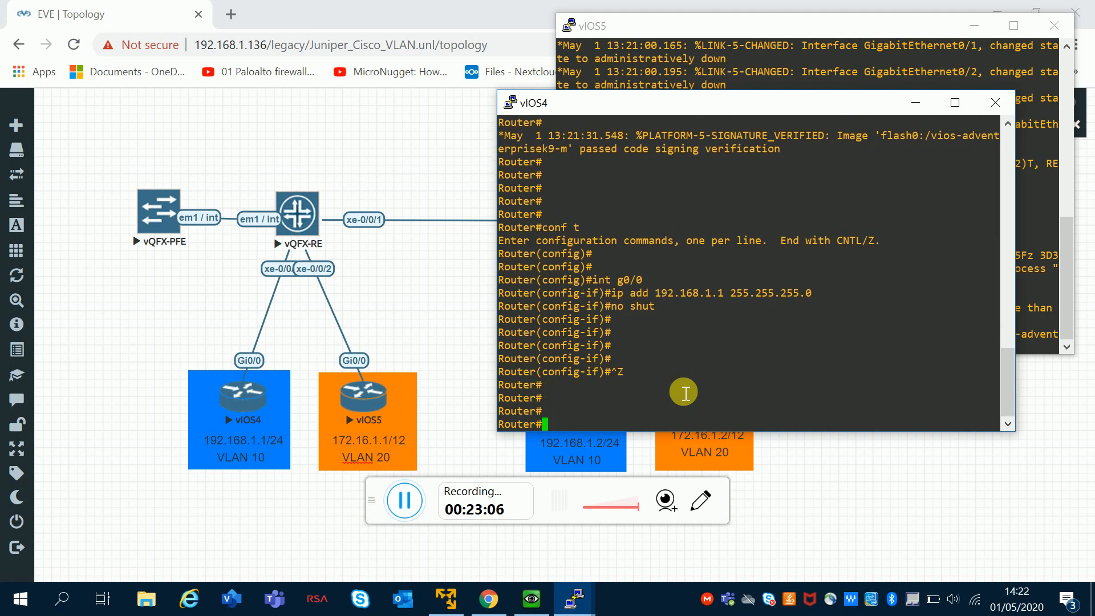
Run sh ip int brief on vIOS4 again to verify the address and status of GigabitEthernet0/0.
key("Return")
key("Return")
type("in")
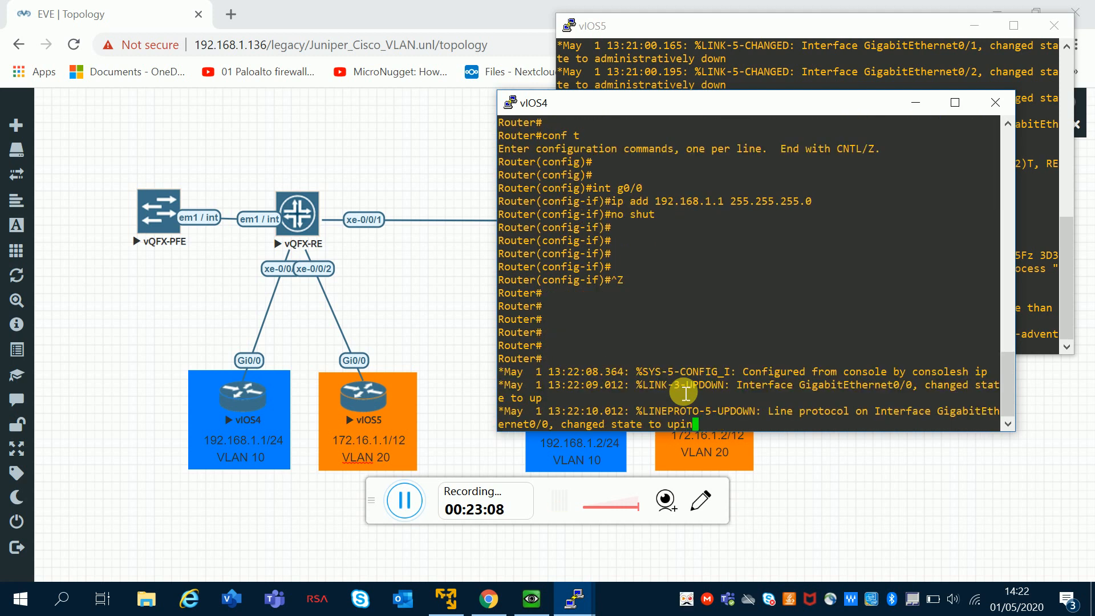
type("t brief")
key("Return")
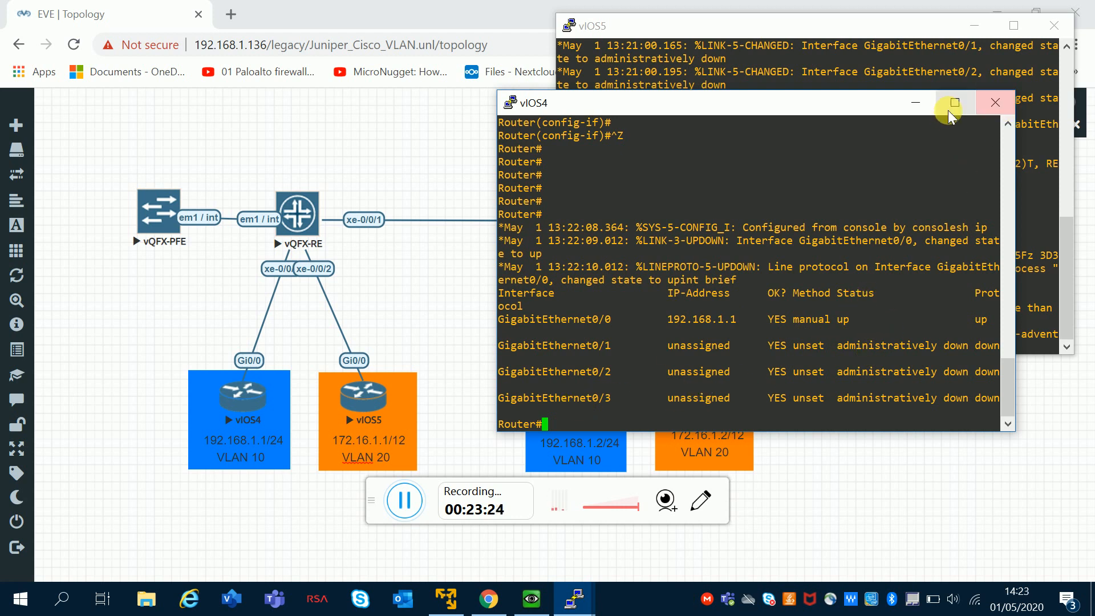
Minimize the vIOS4 and vIOS5 consoles and open a Telnet console to the vIOS6 router from the topology.
left_click(916, 106)
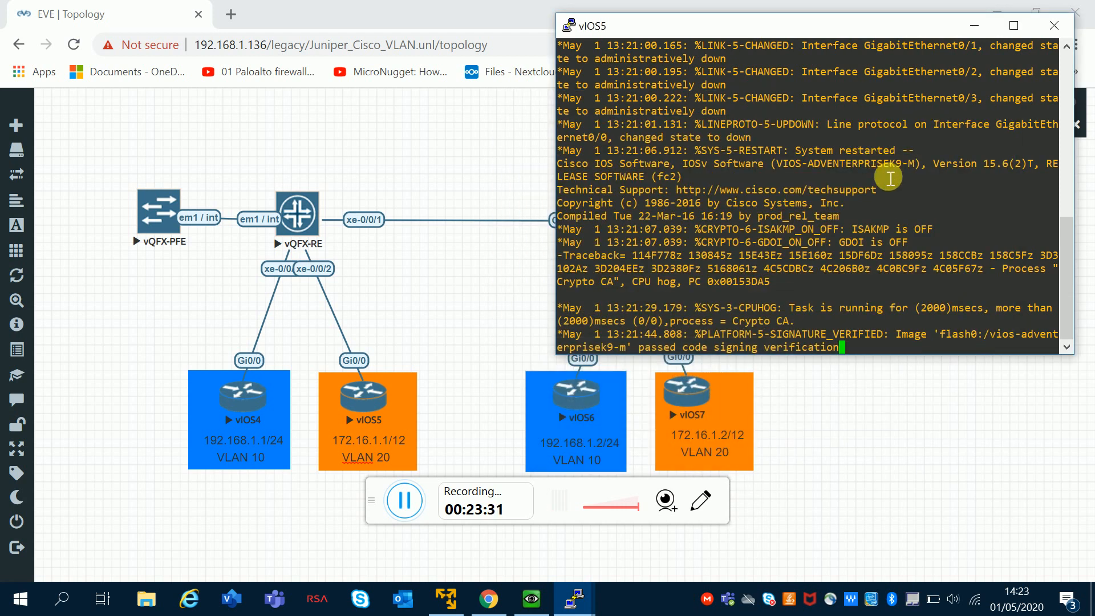
left_click(975, 25)
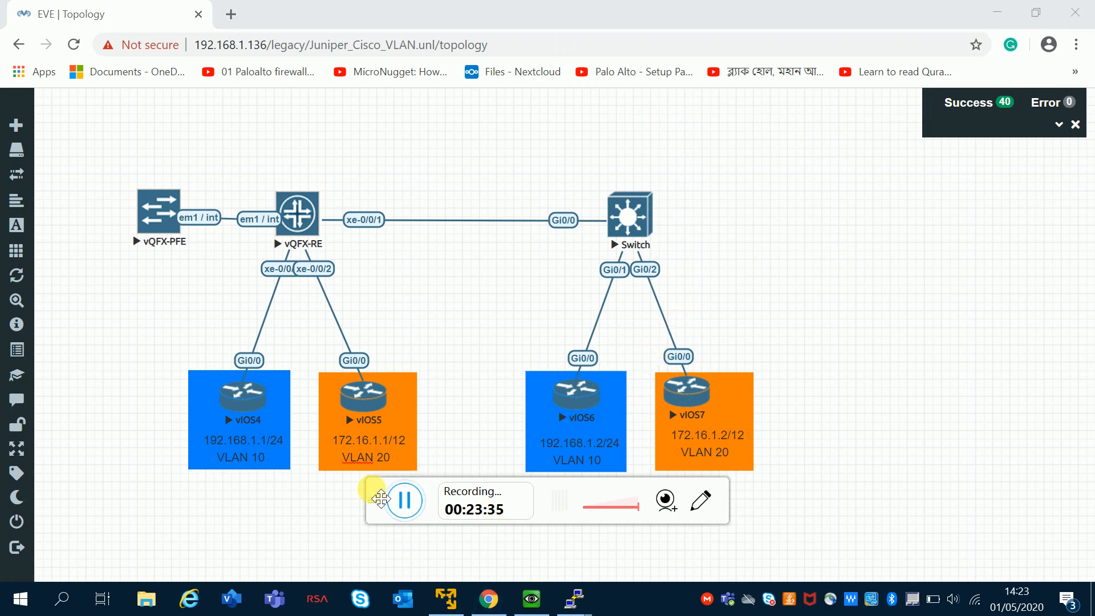
left_click_drag(380, 497, 374, 520)
left_click(586, 403)
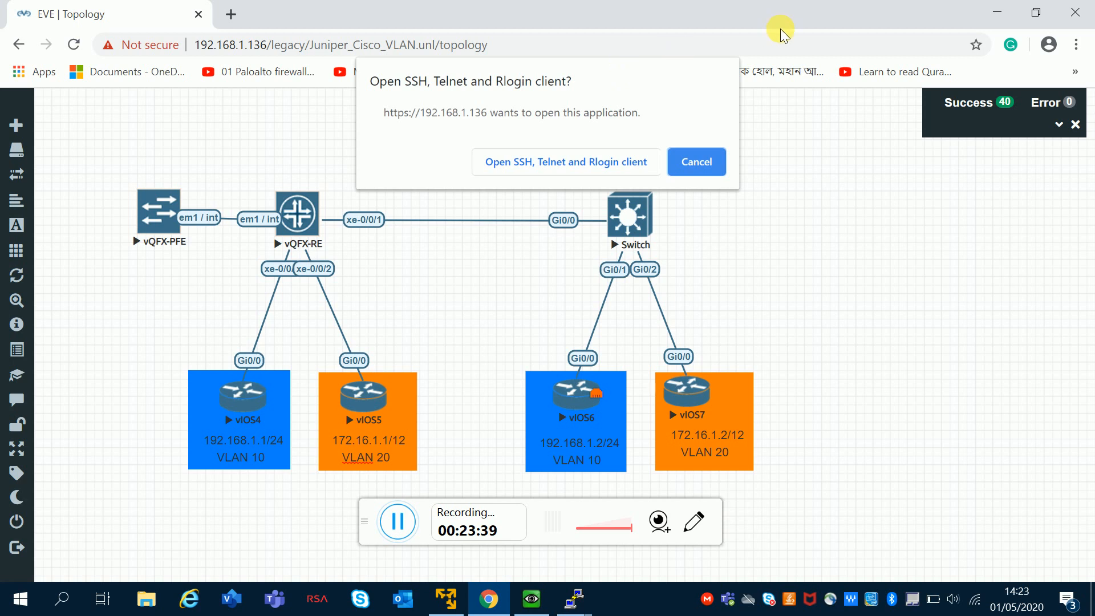
left_click(617, 165)
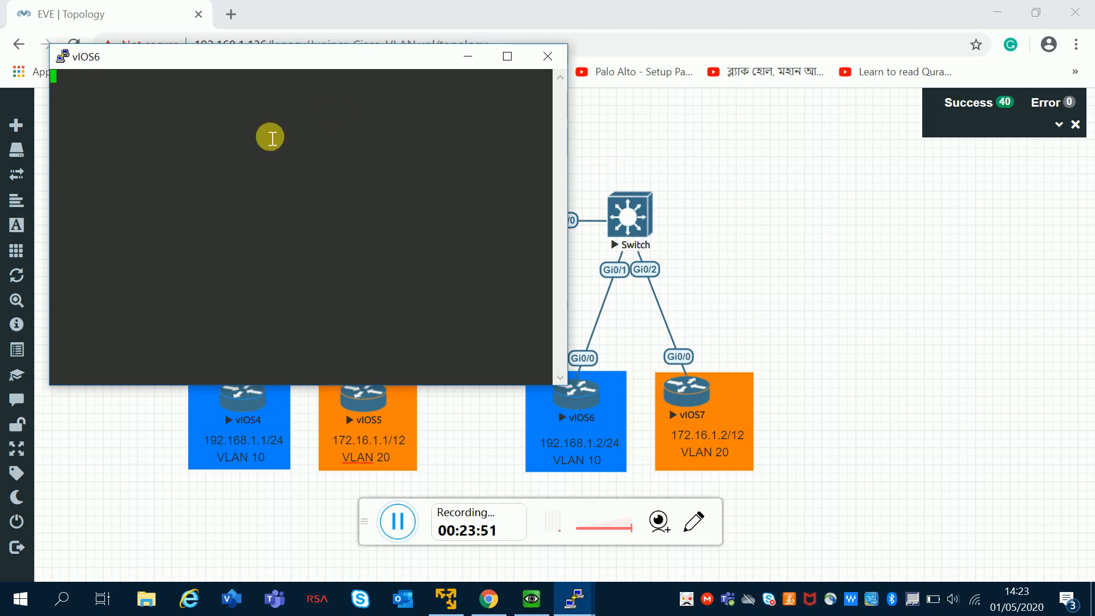
Answer no to the initial configuration dialog on vIOS6 and reach the router's user prompt.
key("Return")
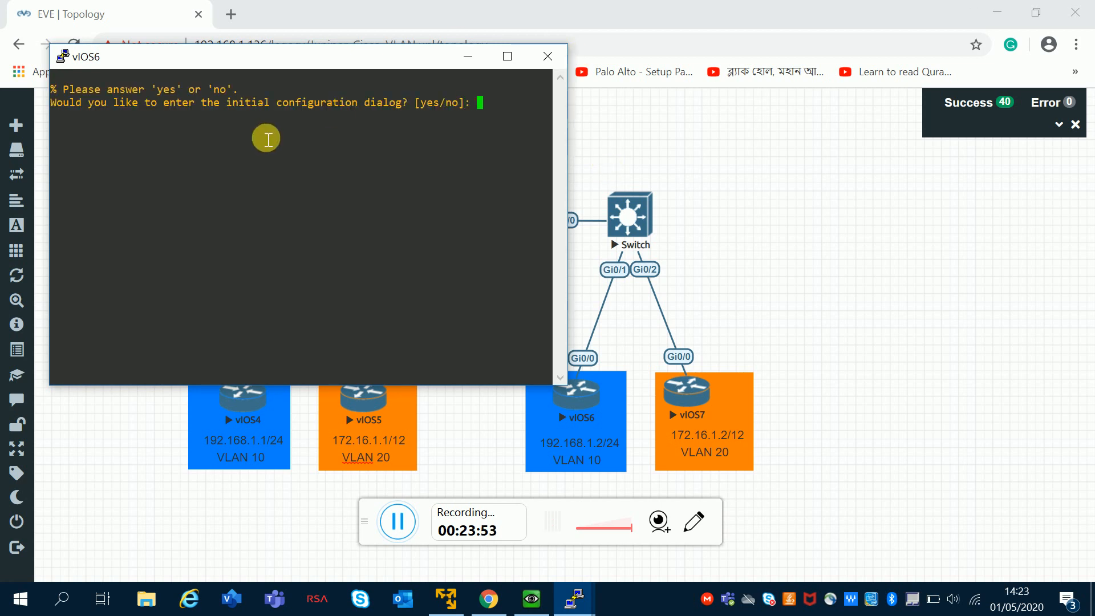
type("no")
key("Return")
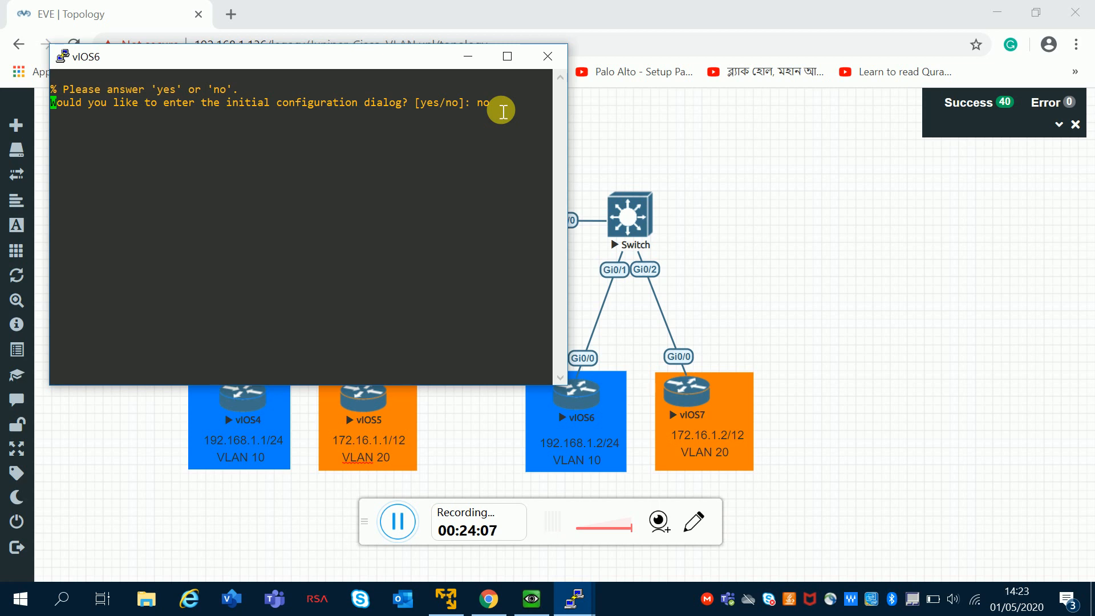
key("Return")
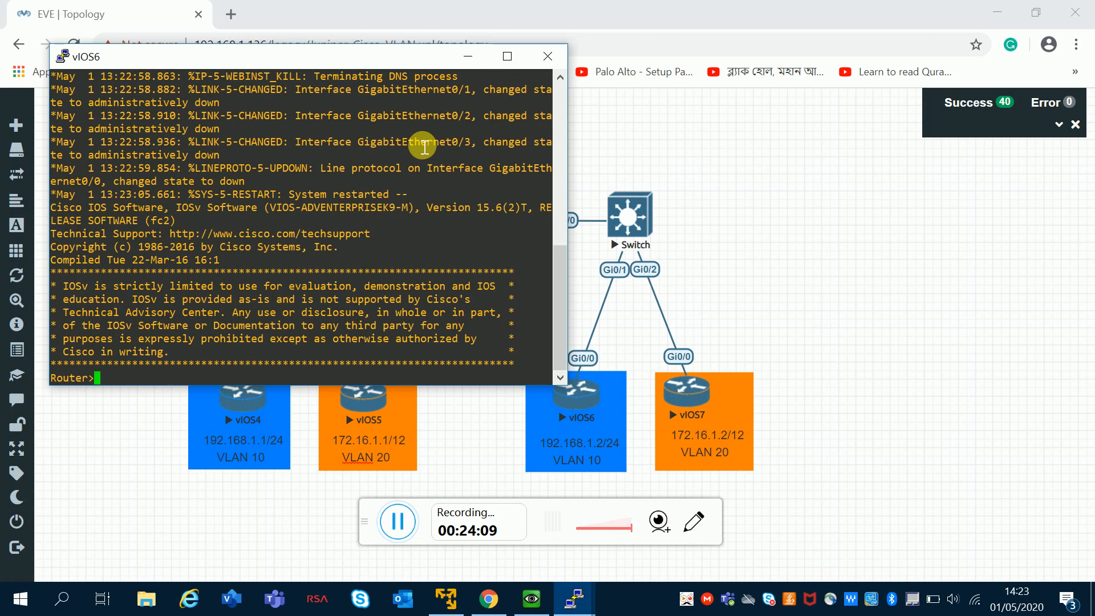
key("Return")
key("Return")
key("Return")
key("Return")
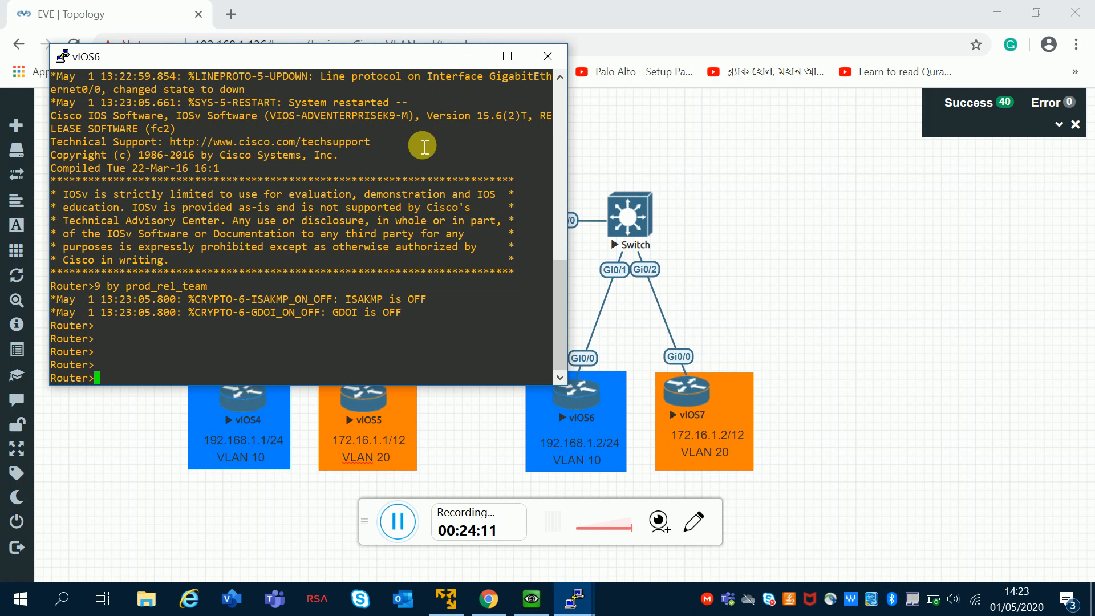
Enter privileged EXEC mode on vIOS6 and run sh ip int brief to check its interfaces.
type("en")
key("Return")
key("Return")
key("Return")
key("Return")
key("Return")
type("sh ")
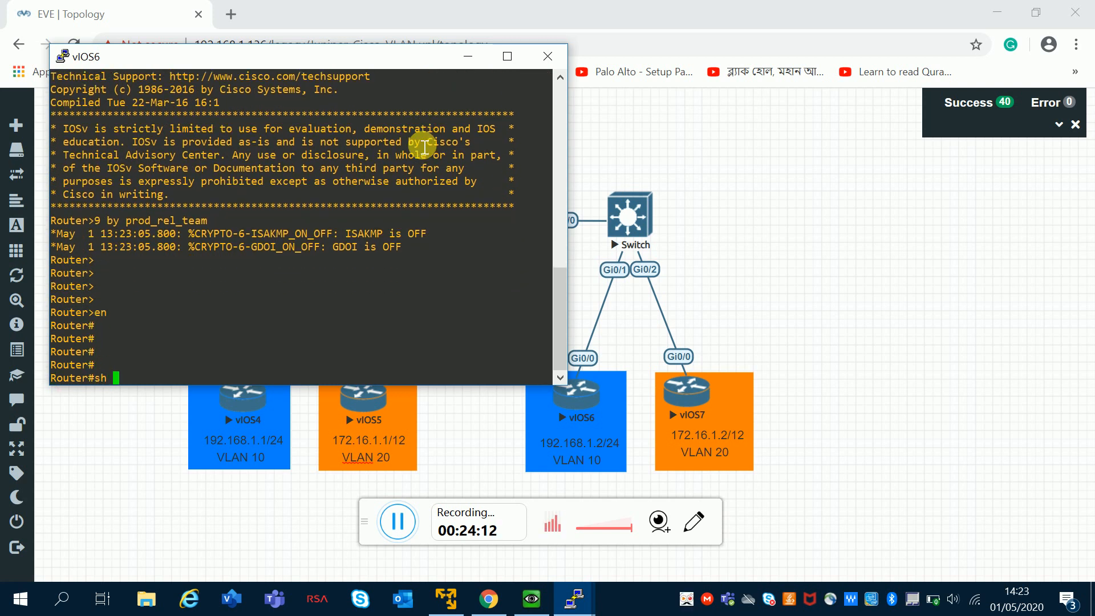
type("ip int brief")
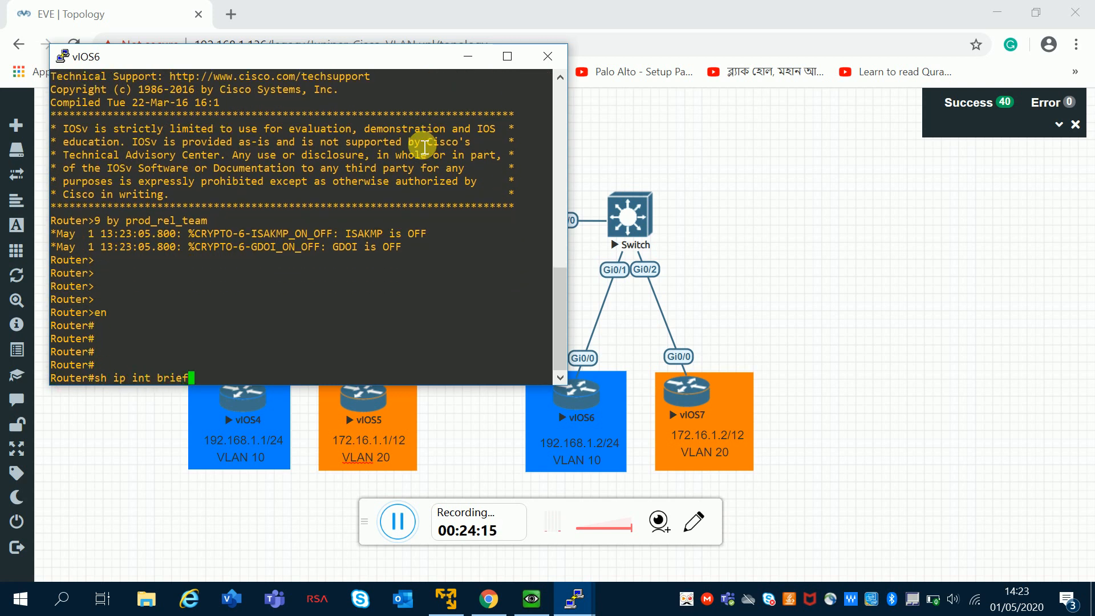
key("Return")
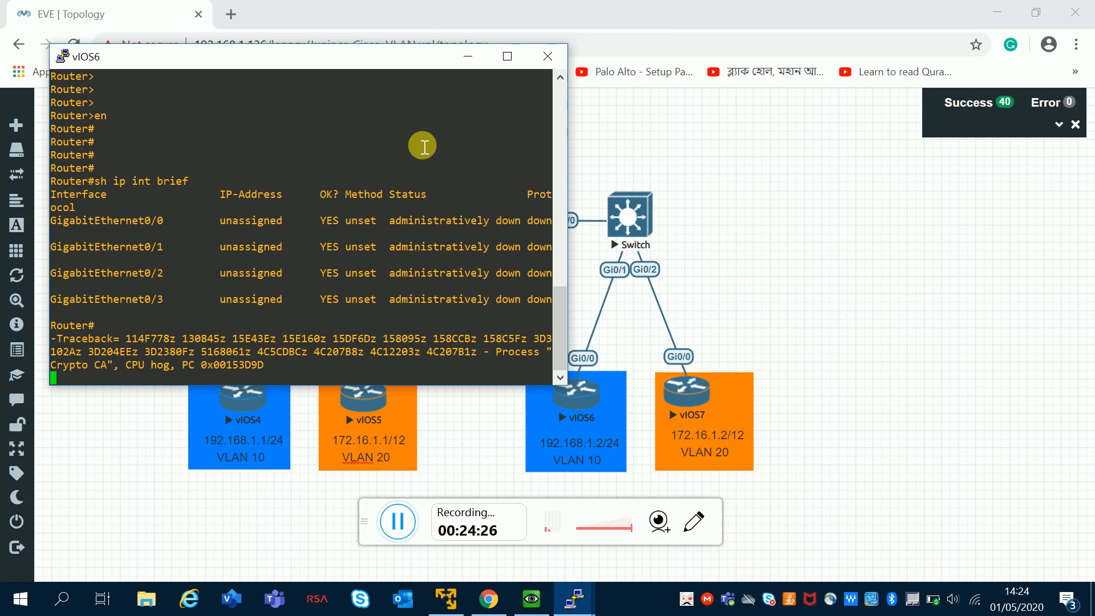
Enter configuration mode on vIOS6 and assign interface g0/0 the IP address 192.168.1.2 with mask 255.255.255.0.
key("Return")
key("Return")
key("Return")
key("Return")
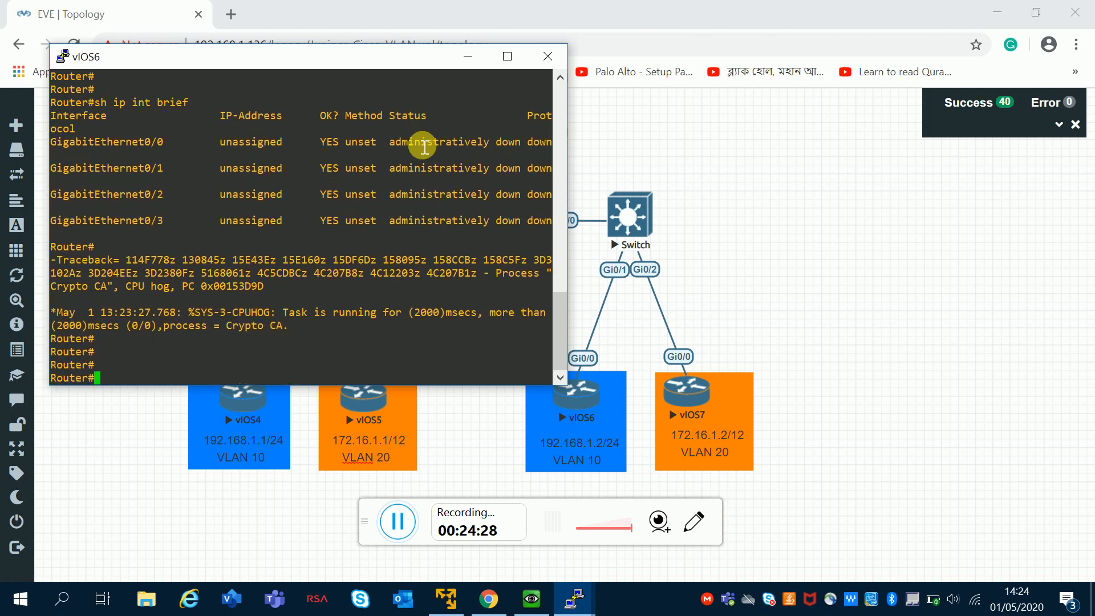
type("conf t")
key("Return")
key("Return")
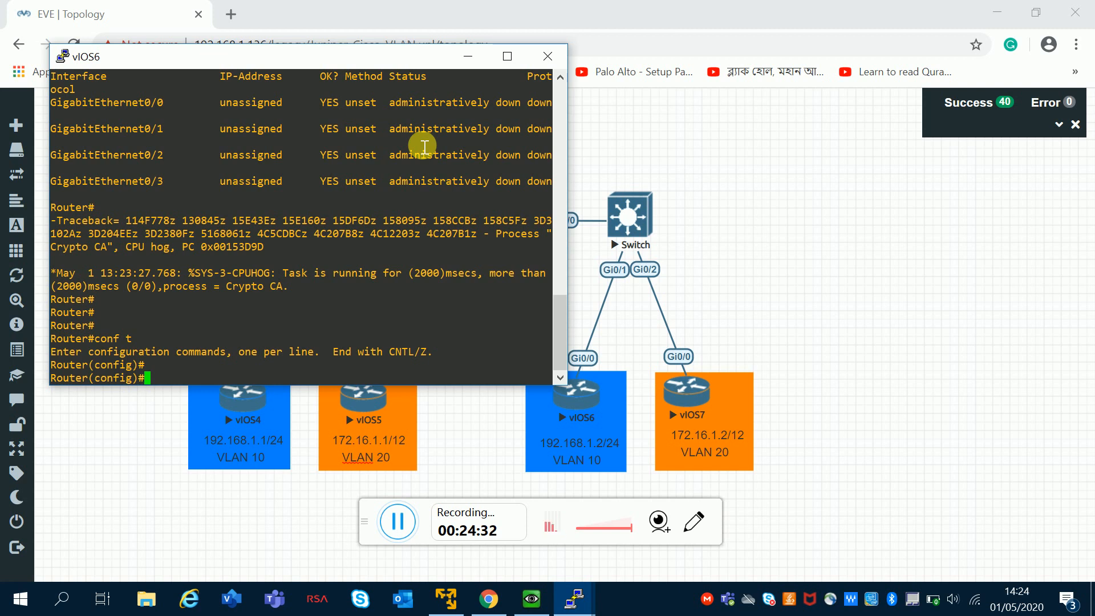
type("int g0/0")
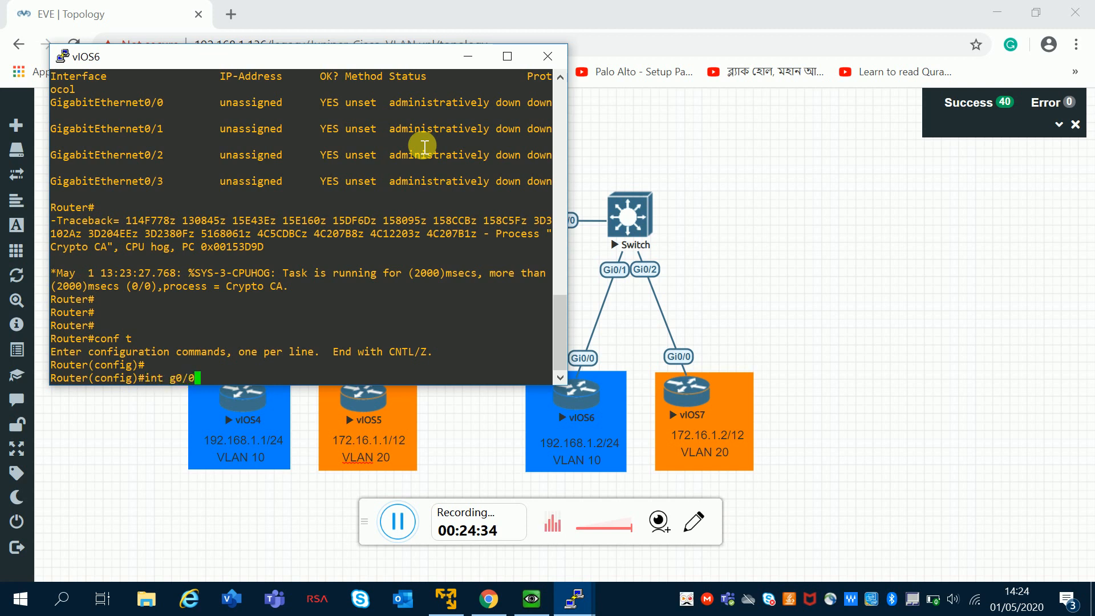
key("Return")
type("ip add ")
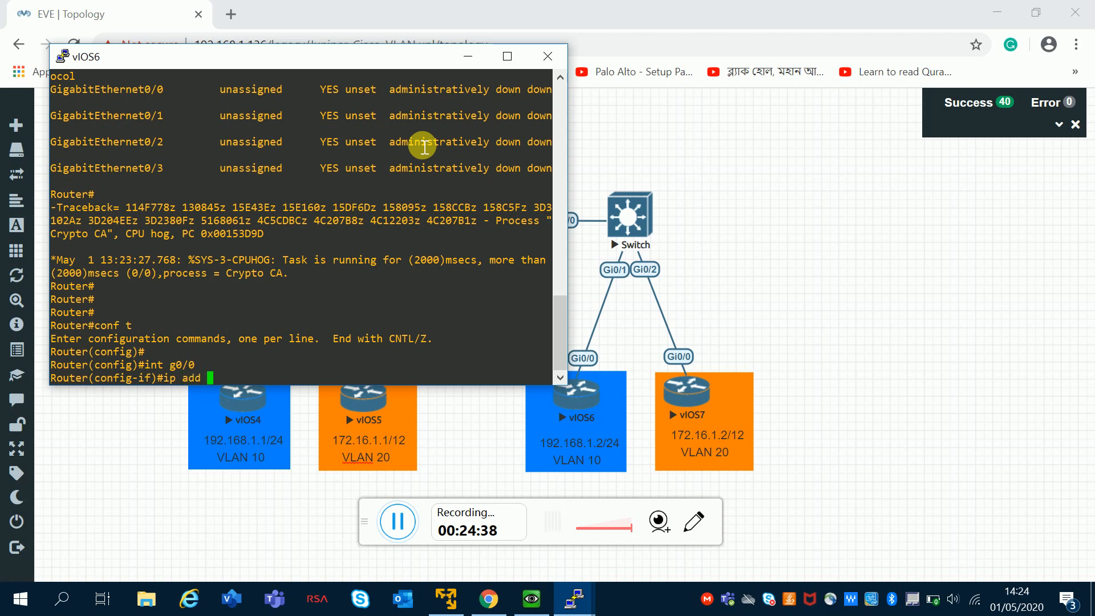
type("192.168")
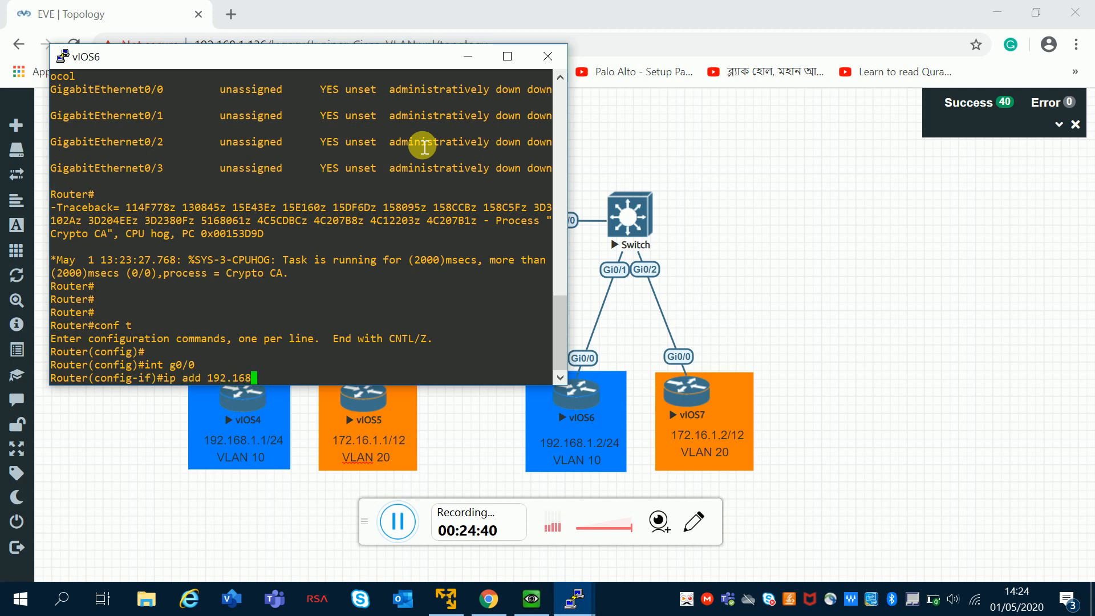
type(".1.2 ")
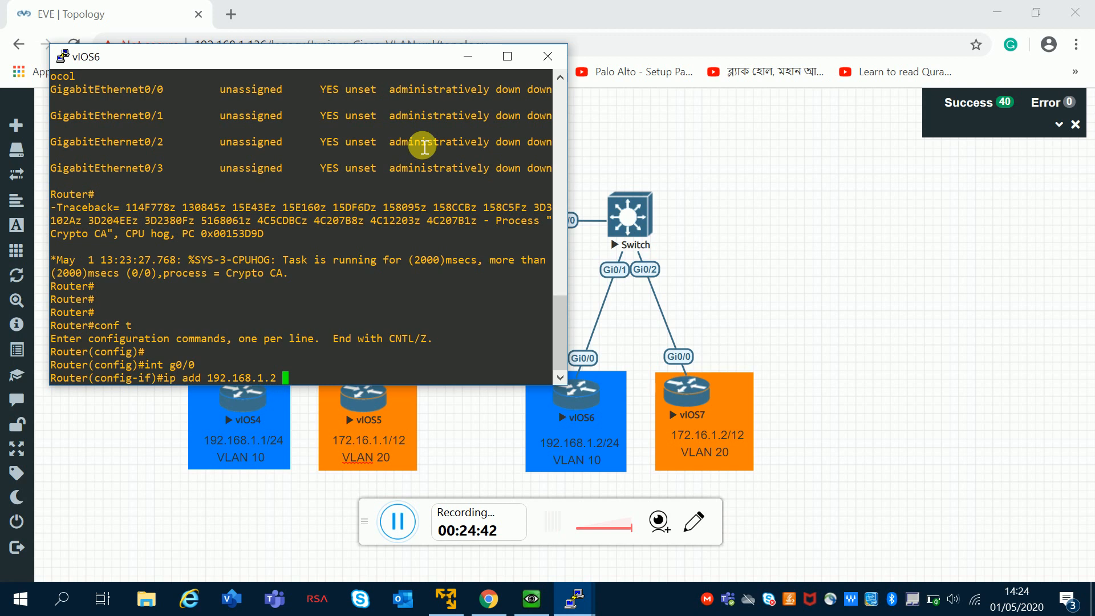
type("255.255.2")
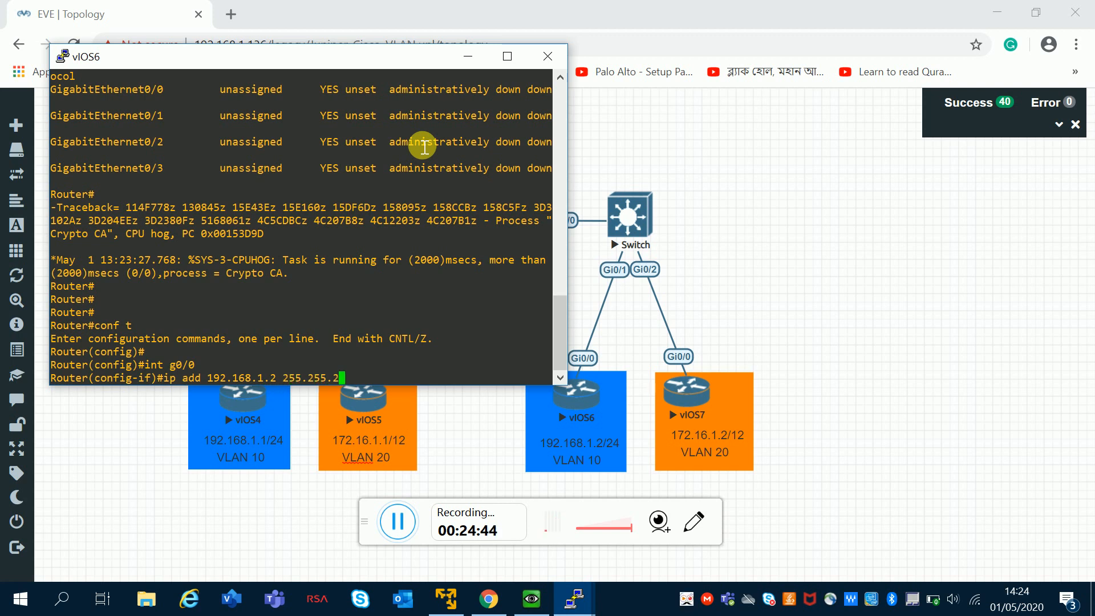
type("55.0")
key("Return")
Enable interface g0/0 on vIOS6 with no shut and return to privileged EXEC mode.
type("no s")
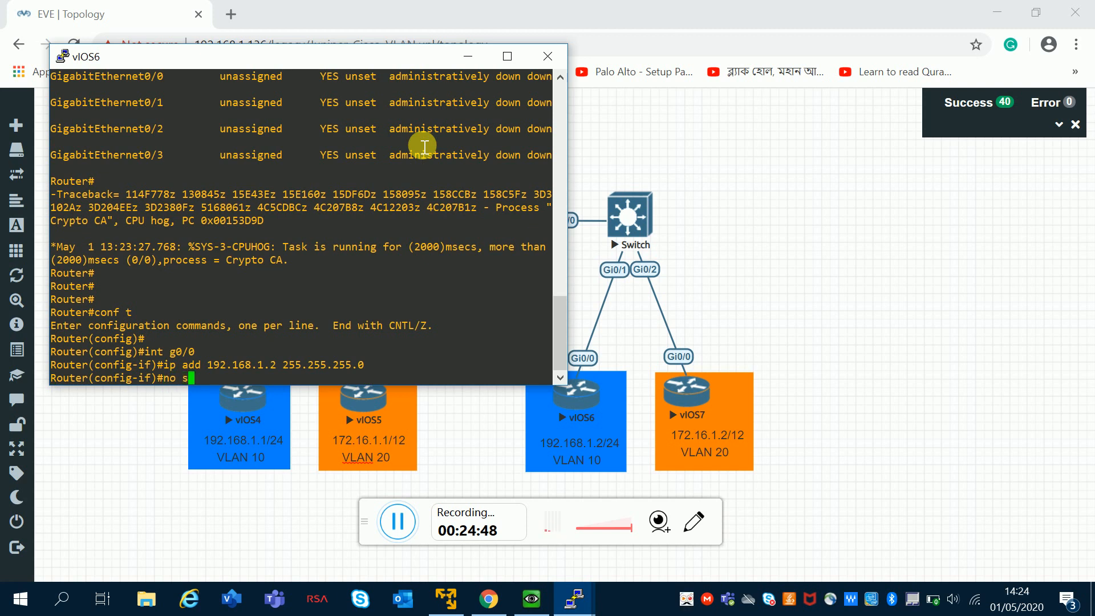
type("hut")
key("Return")
key("Return")
key("Return")
key("Return")
key("Return")
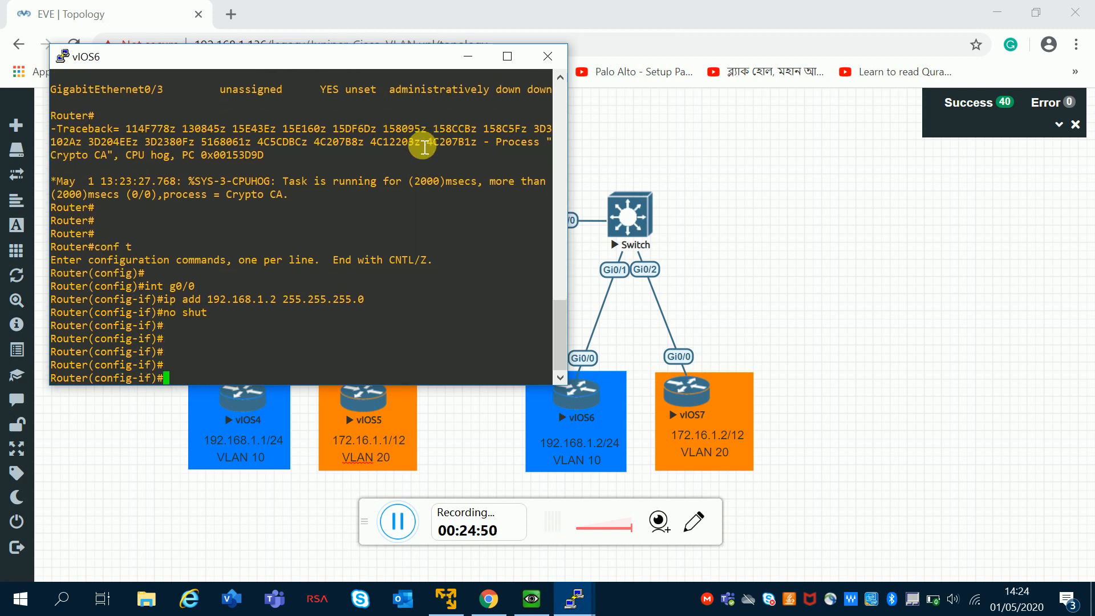
key("ctrl+z")
key("Return")
key("Return")
key("Return")
key("Return")
key("Return")
key("Return")
key("Return")
key("Return")
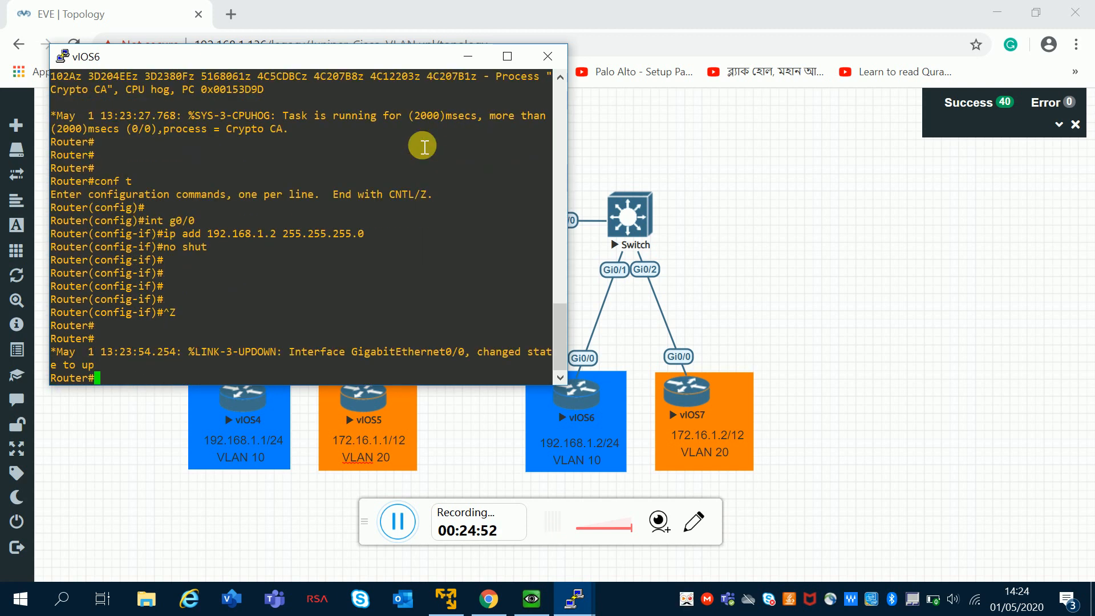
key("Return")
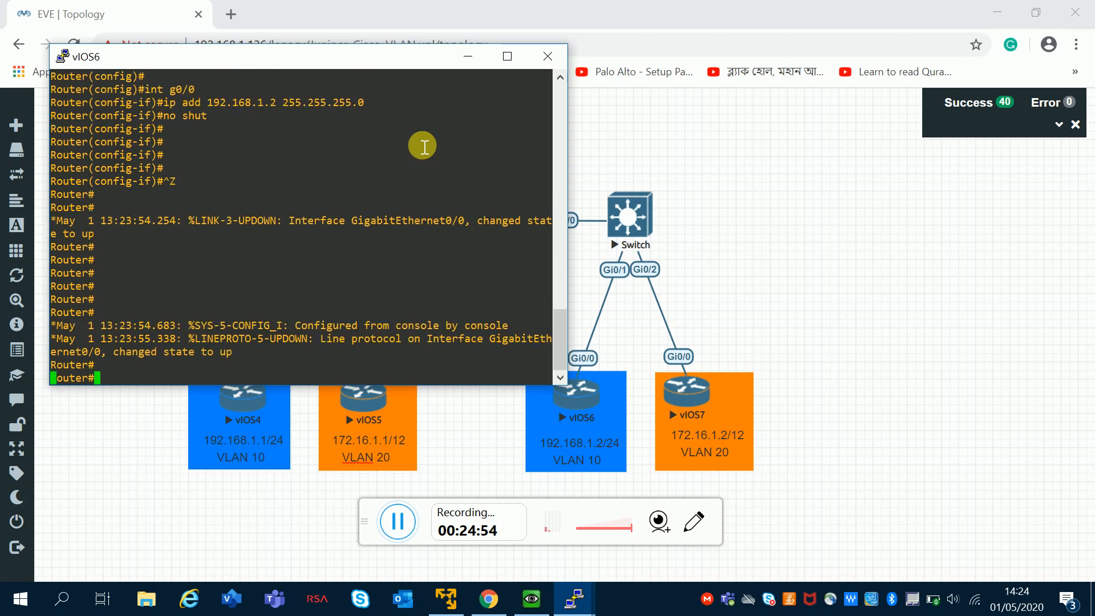
Run sh ip int brief on vIOS6 again to verify GigabitEthernet0/0, and minimize the console.
key("Return")
type("sh ip i")
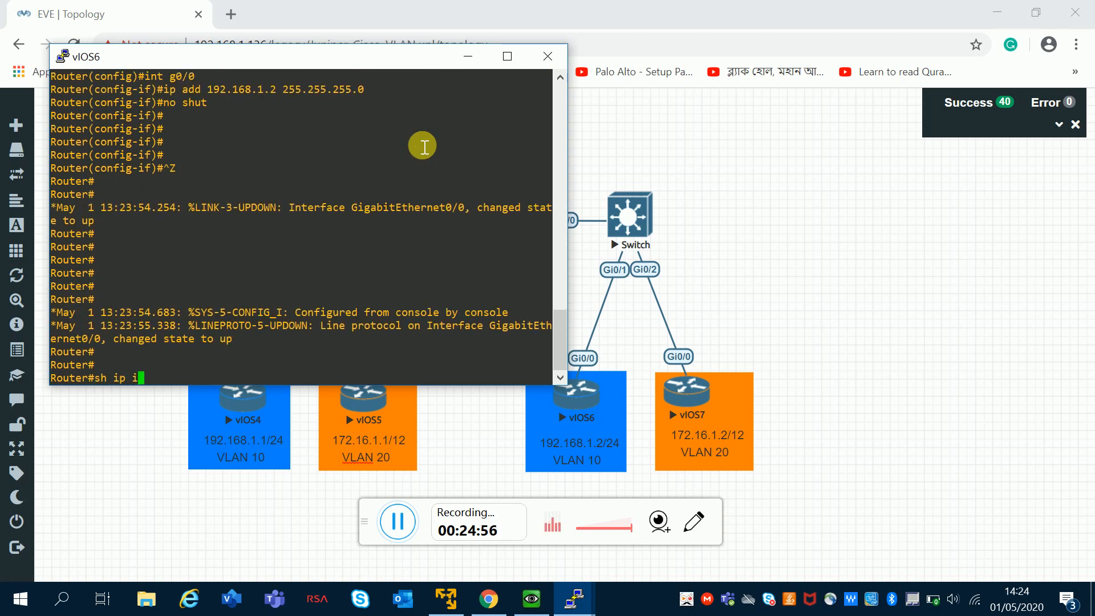
type("nt brief")
key("Return")
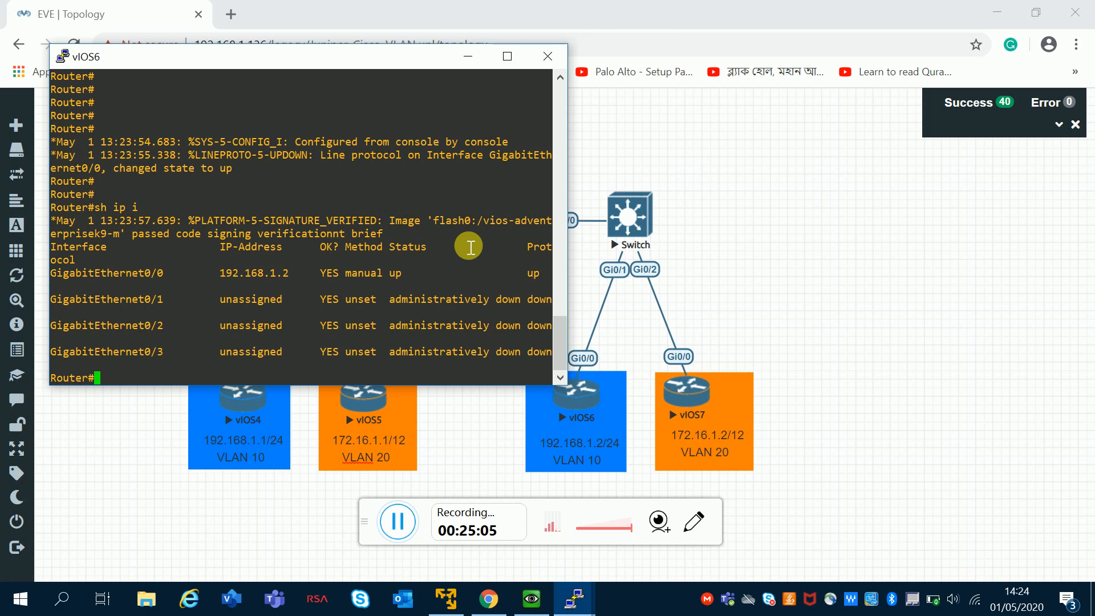
left_click(470, 57)
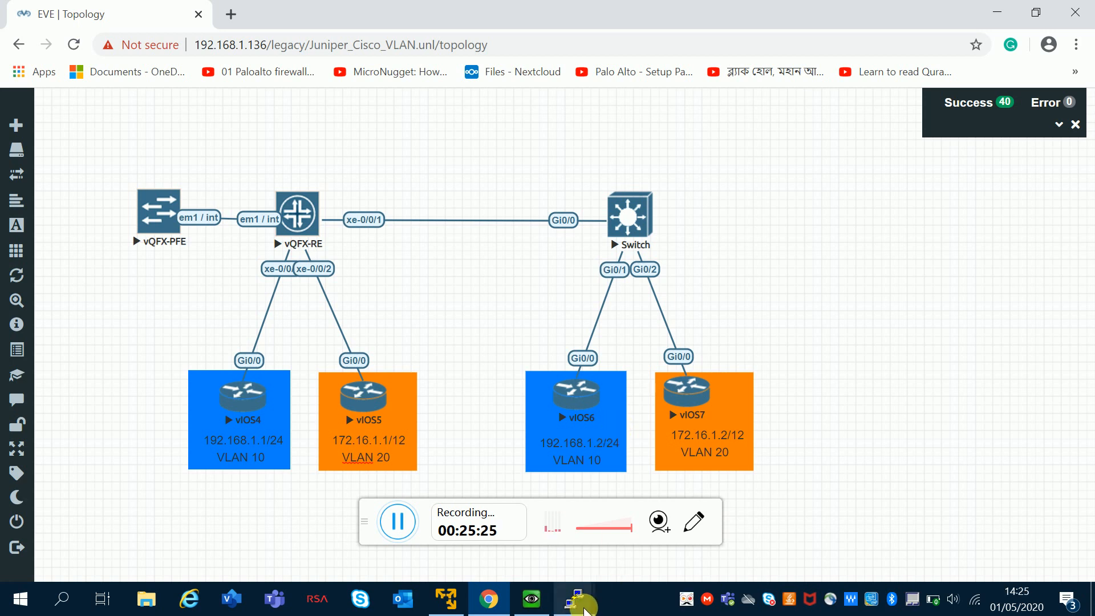
Restore the vIOS6 console, move it clear of the vIOS4 side of the topology, and ping vIOS4 at 192.168.1.1.
mouse_move(574, 599)
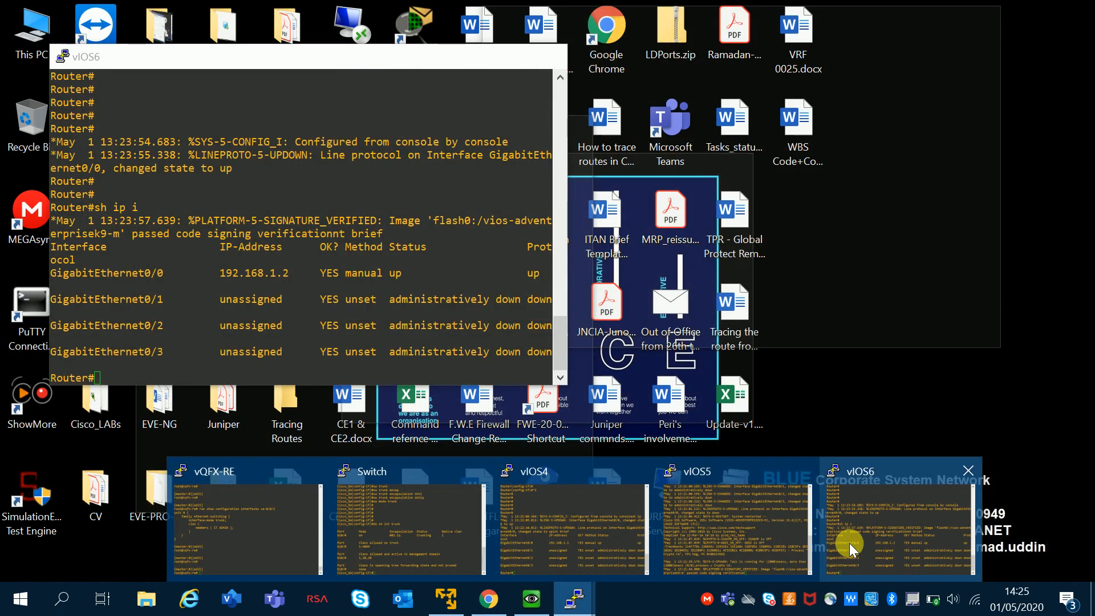
left_click(850, 543)
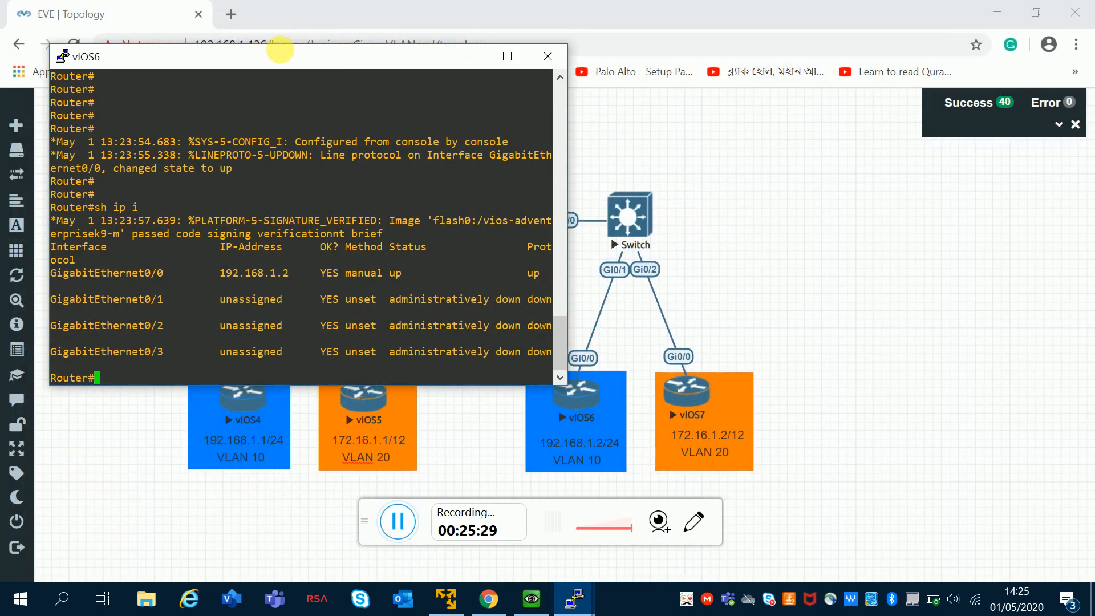
left_click_drag(281, 49, 332, 25)
left_click_drag(409, 13, 653, 51)
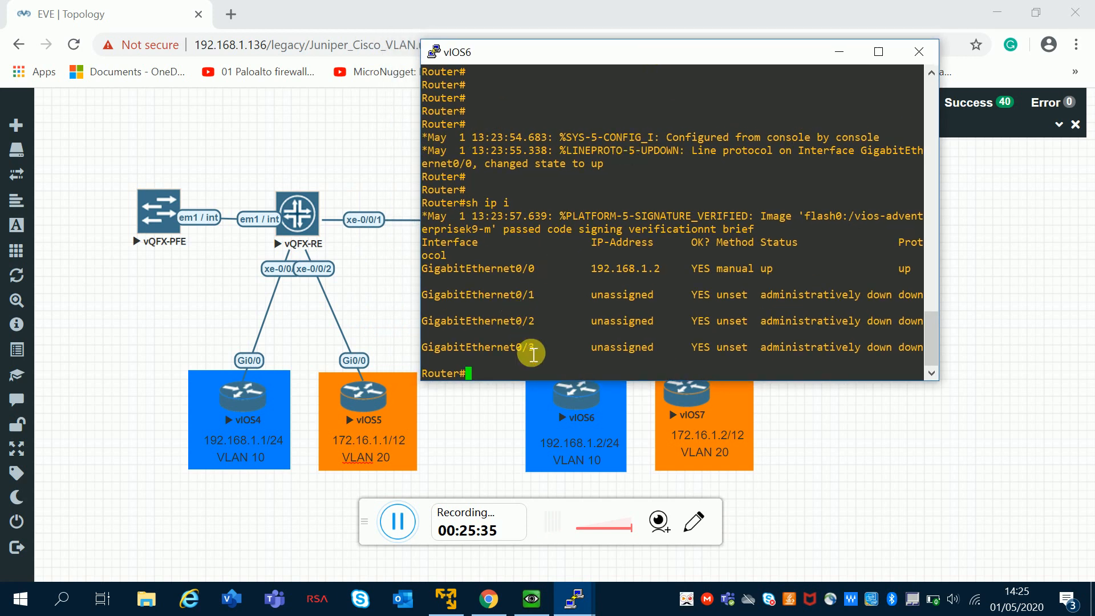
key("Return")
key("Return")
key("Return")
type("pin")
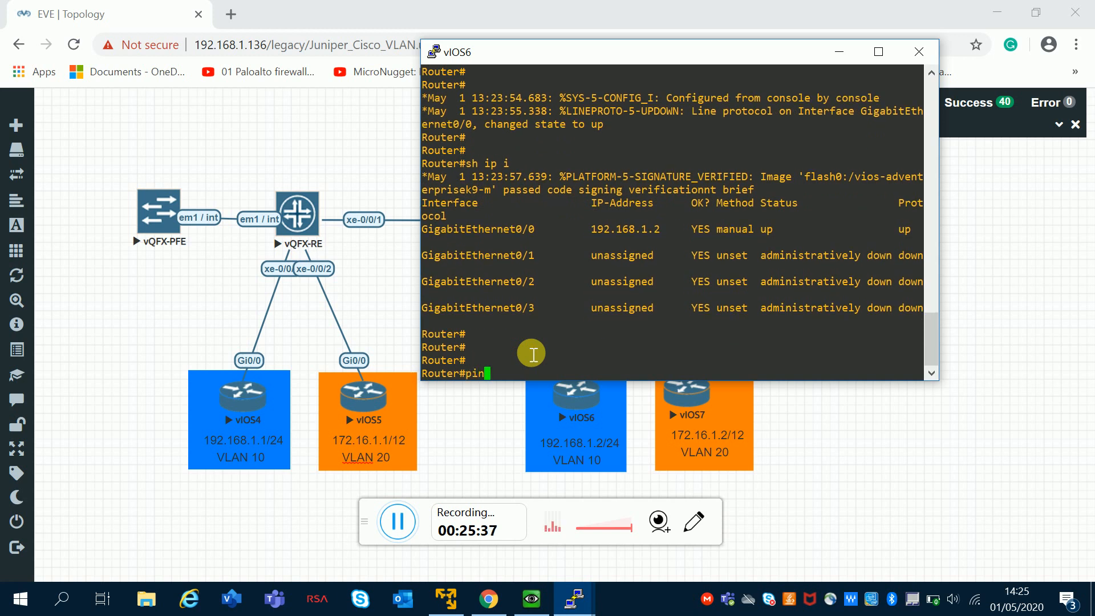
type("g 192")
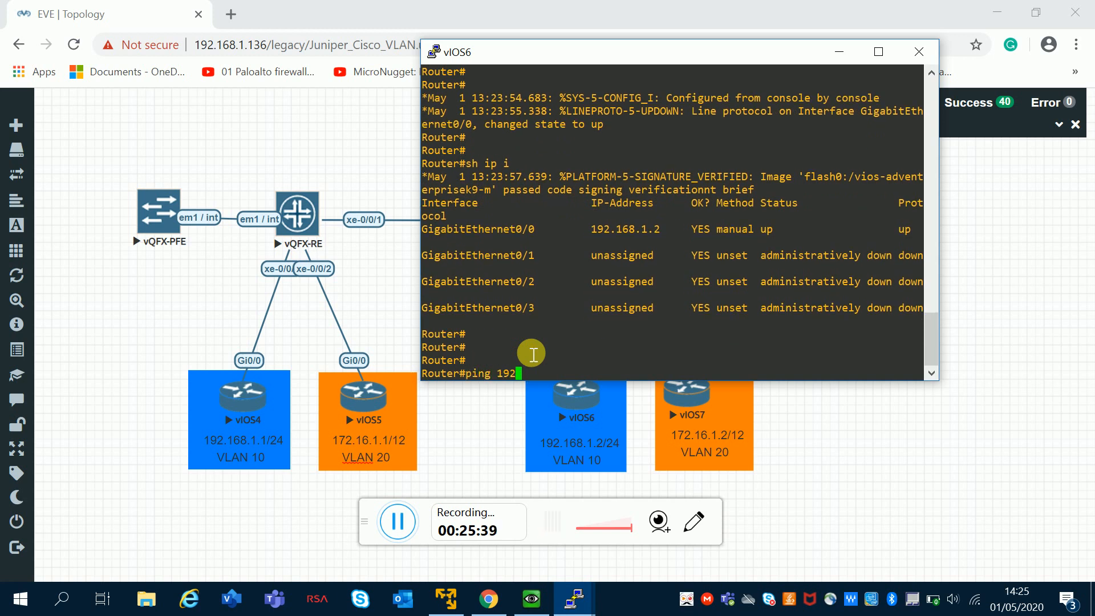
type(".168.1.1")
key("Return")
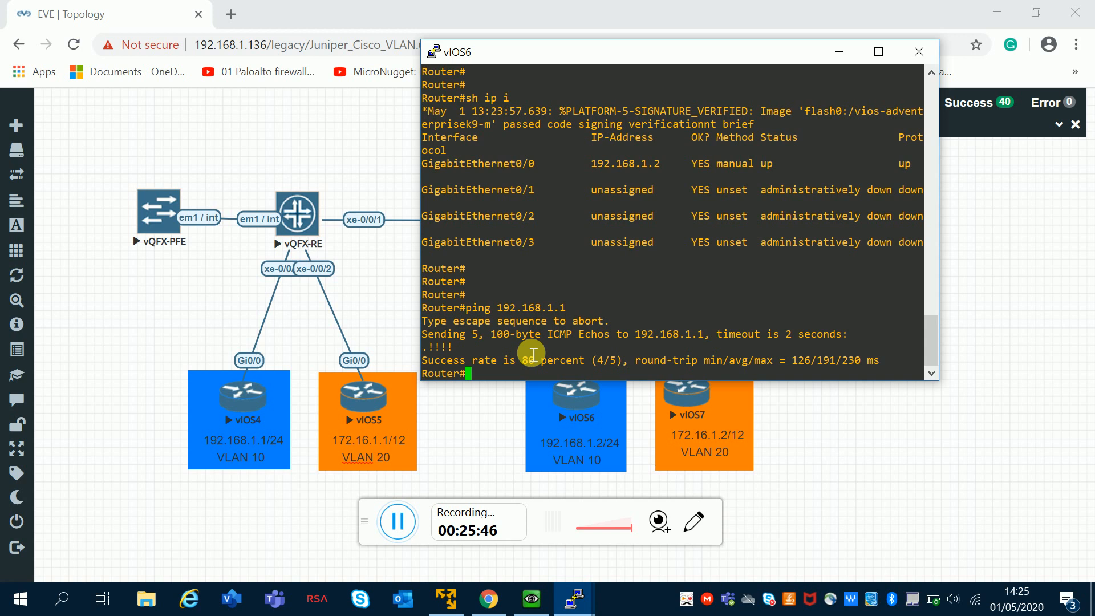
Repeat the ping from vIOS6 to 192.168.1.1 and minimize the vIOS6 console.
key("Return")
key("Return")
key("Return")
key("Up")
key("Return")
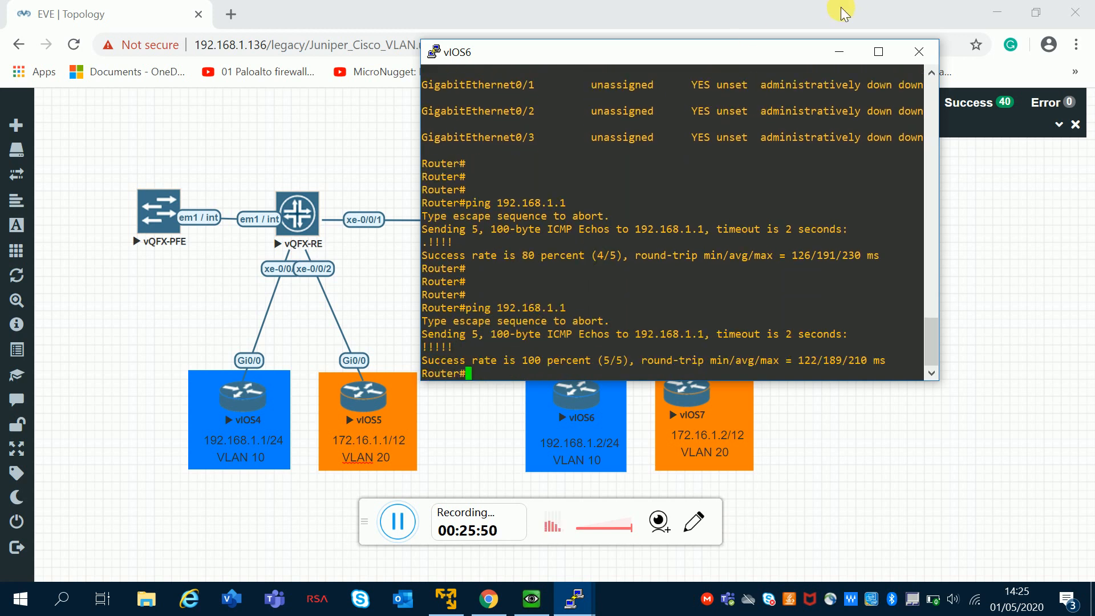
left_click(839, 52)
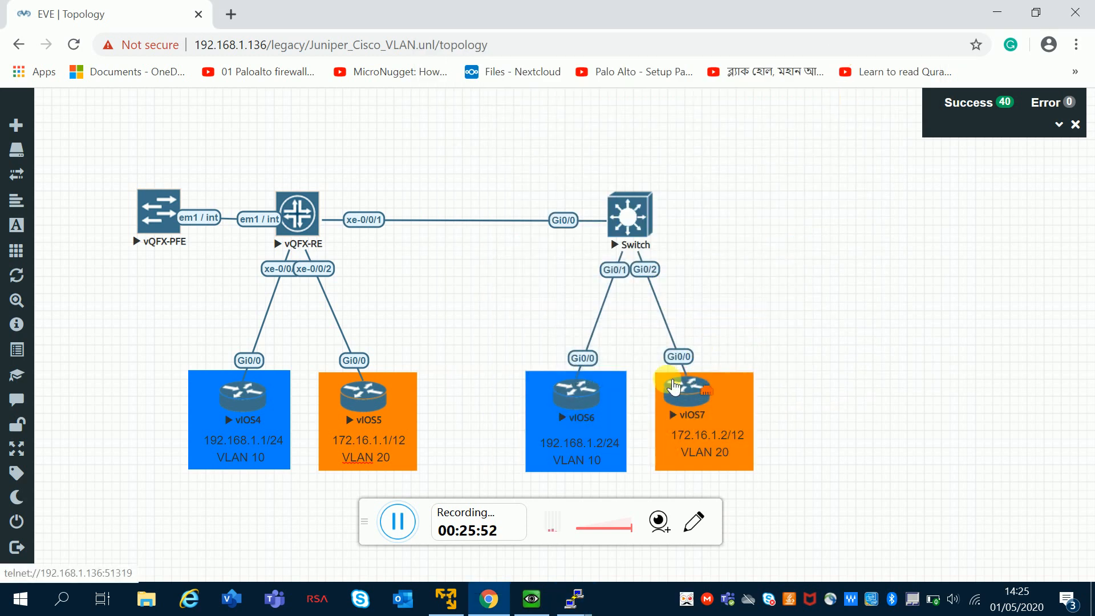
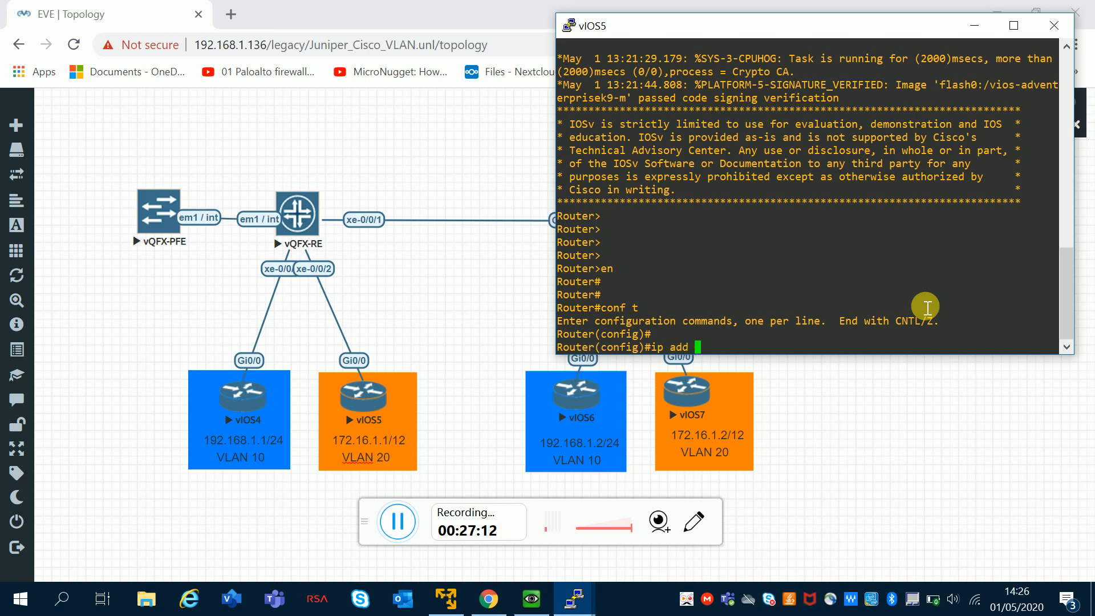
Assign IP address 172.16.1.1 with mask 255.255.255.0 to interface g0/0 on vIOS5.
type("172.16.1.1 255.255.255.0")
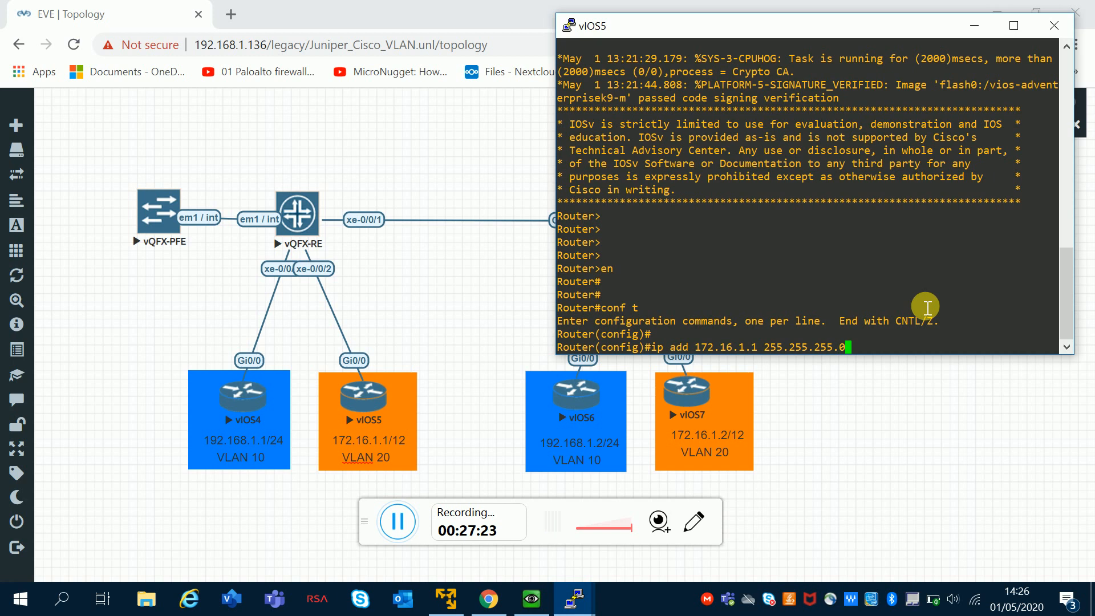
key("Return")
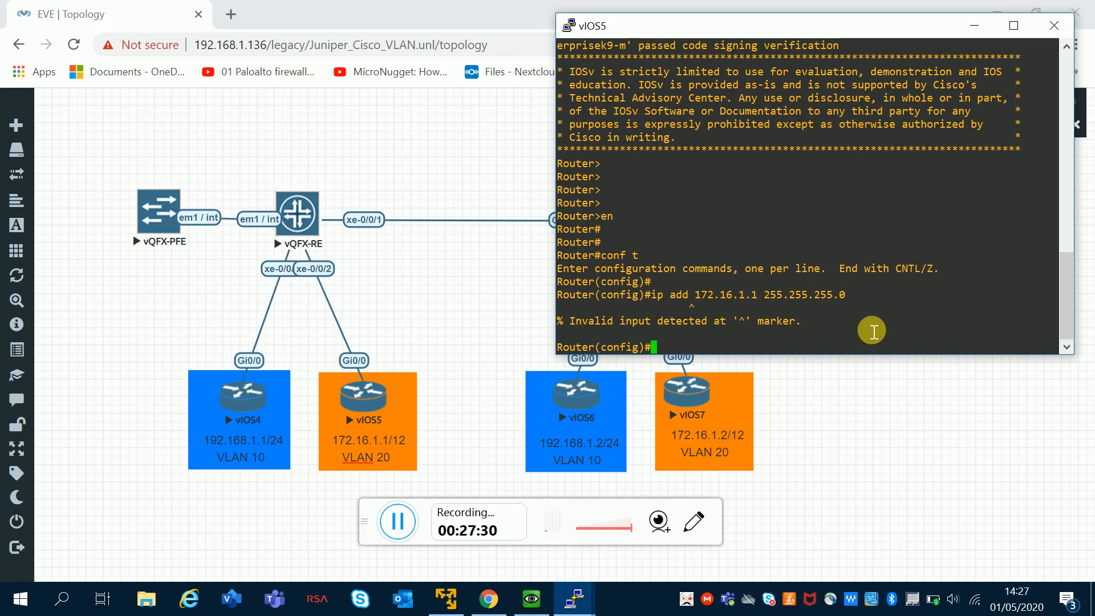
type("int g0/0")
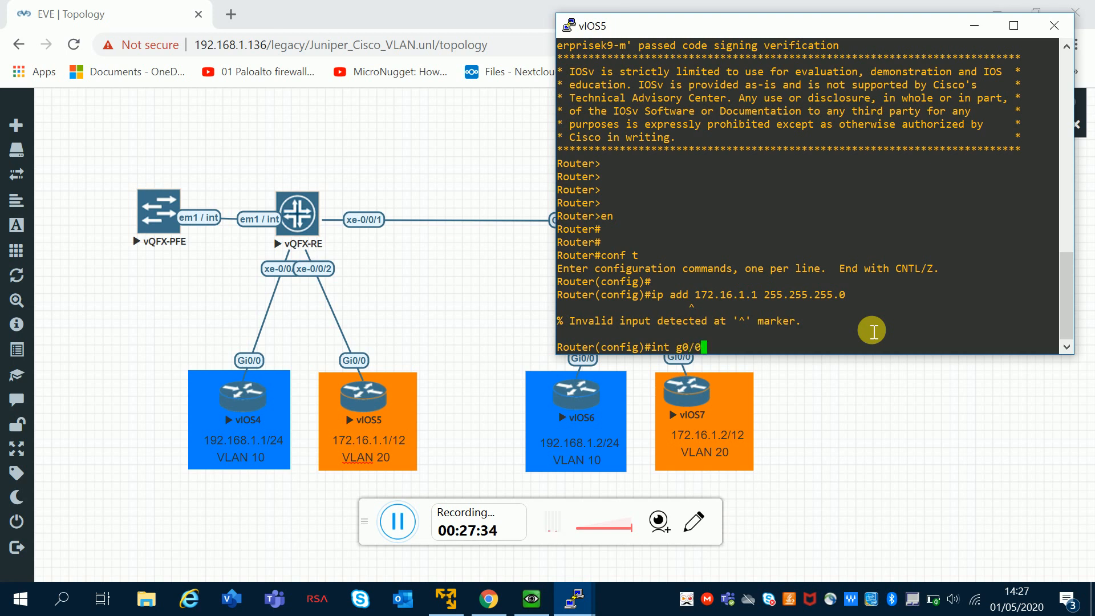
key("Return")
key("Up")
key("Up")
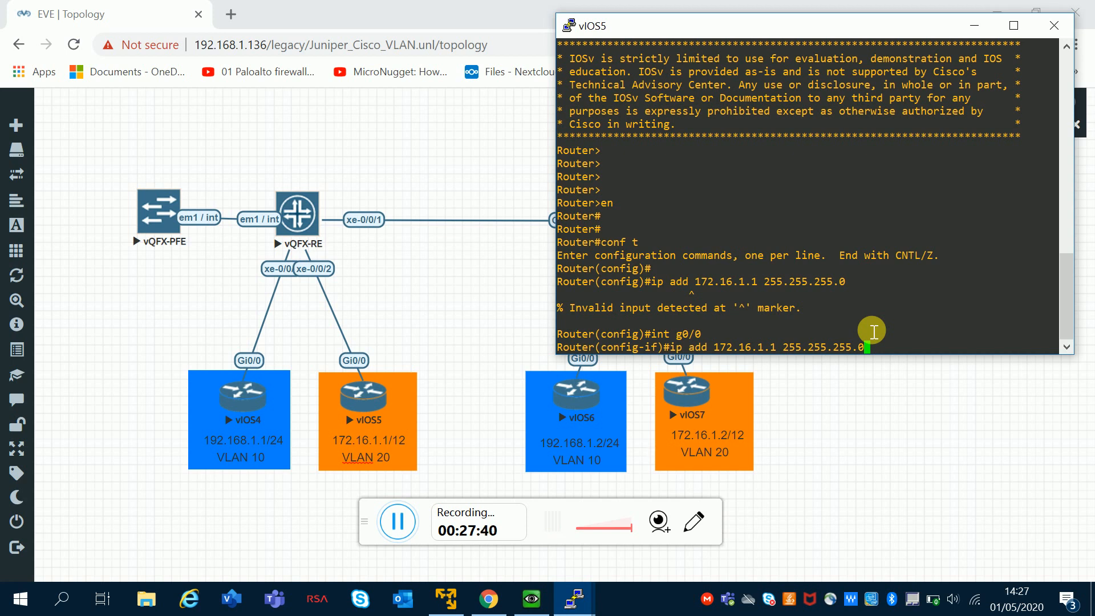
key("Return")
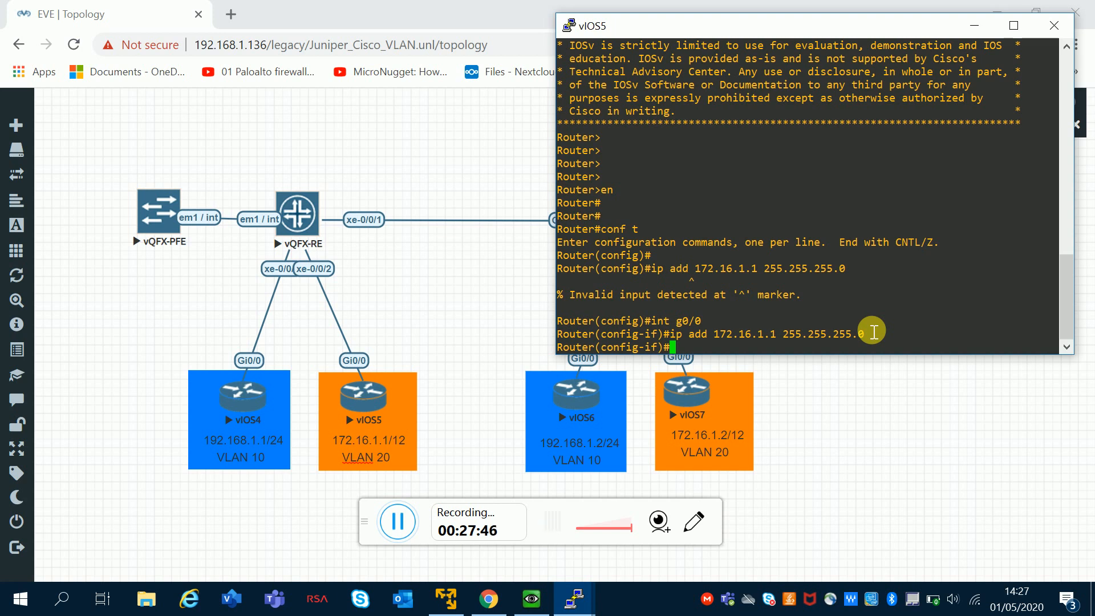
Enable interface g0/0 on vIOS5 with no shut.
type("no shut")
key("Return")
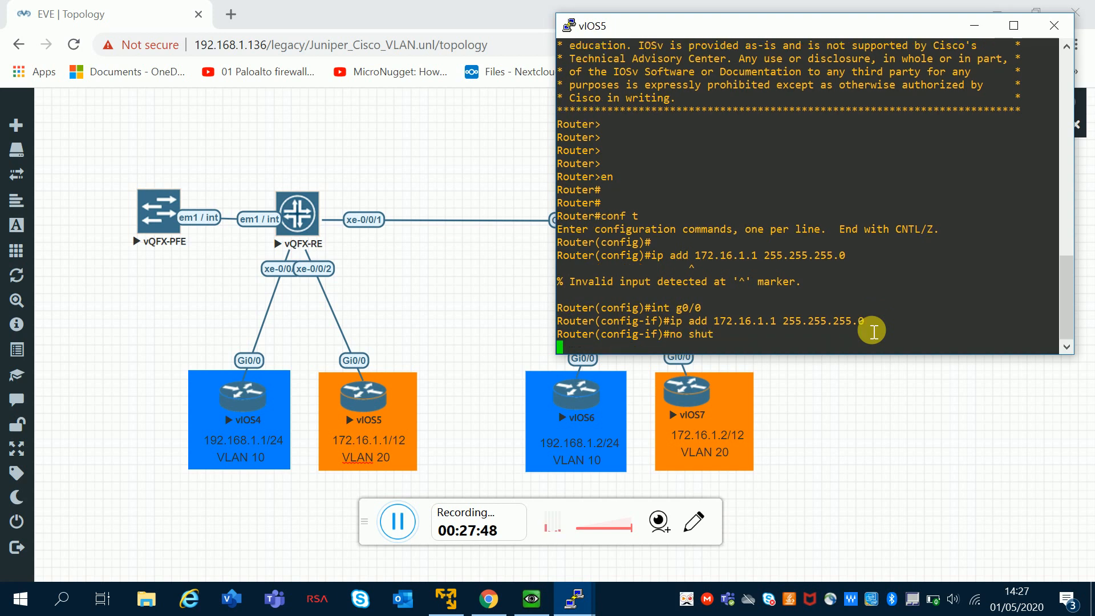
key("Return")
key("Return")
key("Return")
Run do sh ip int brief on vIOS5 to verify GigabitEthernet0/0, and minimize the console.
type("do s")
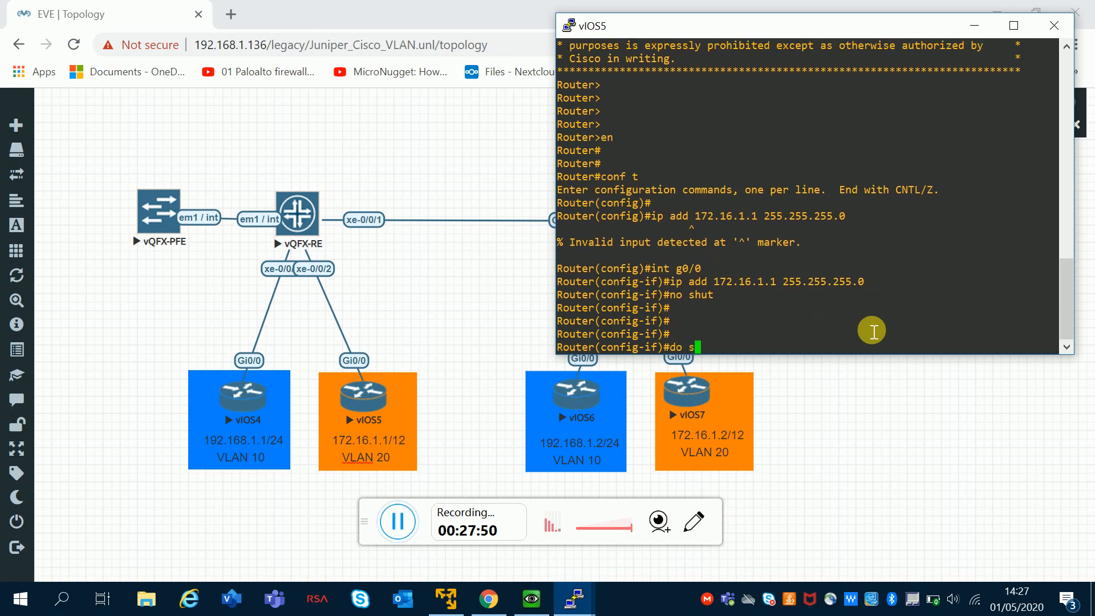
type("h ")
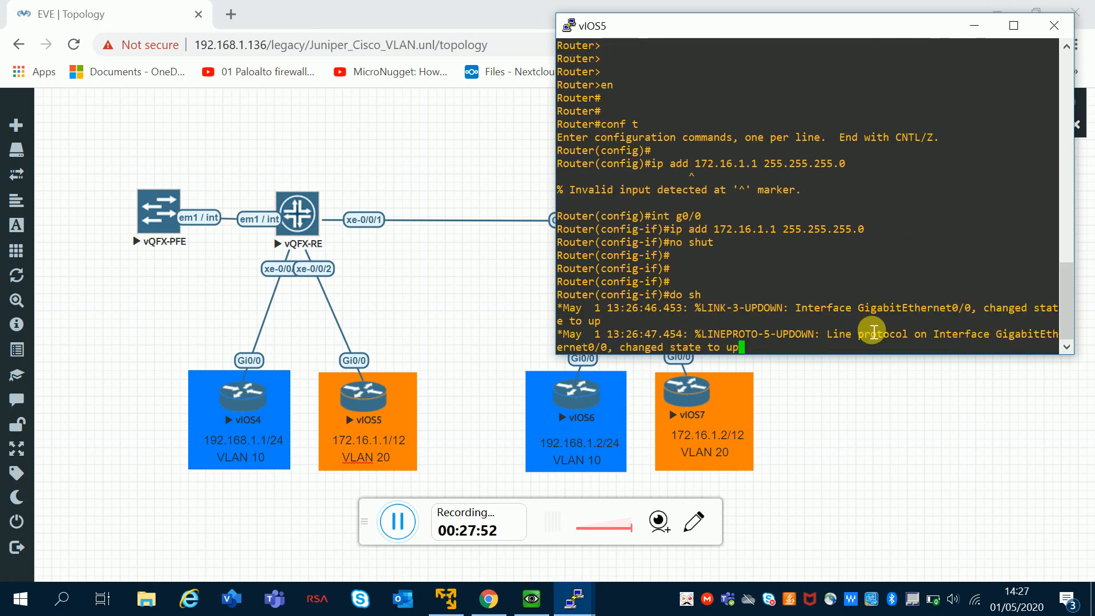
type("ip int brief")
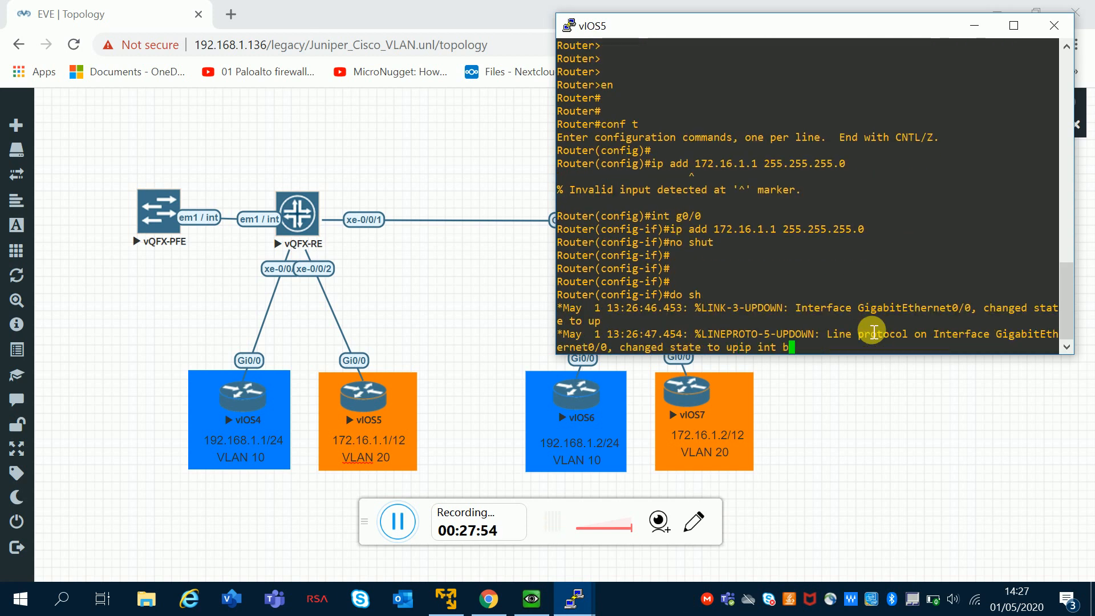
key("Return")
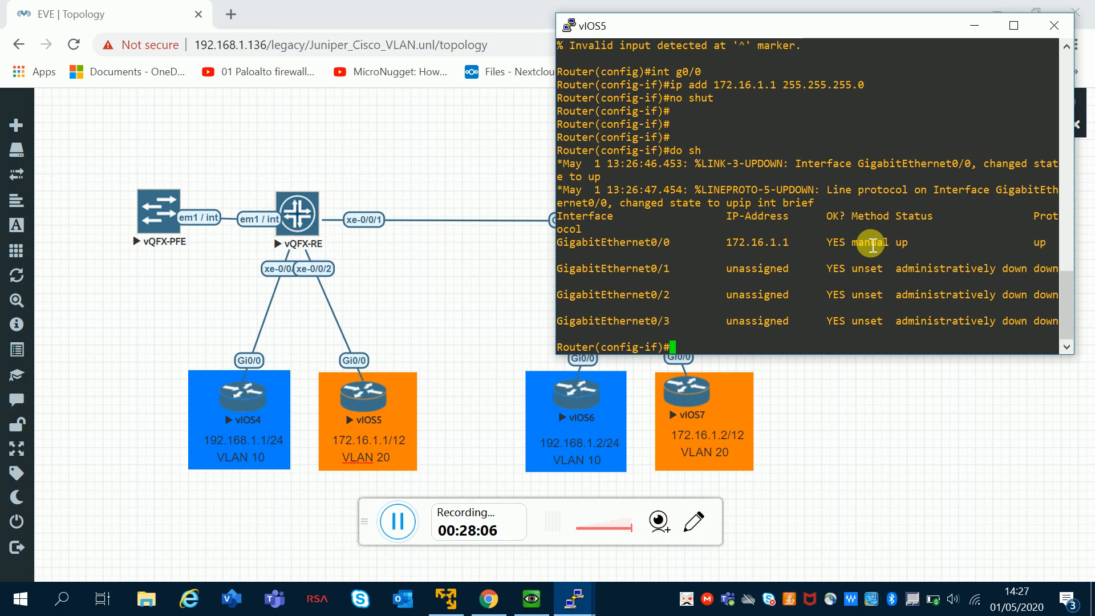
left_click_drag(921, 23, 900, 23)
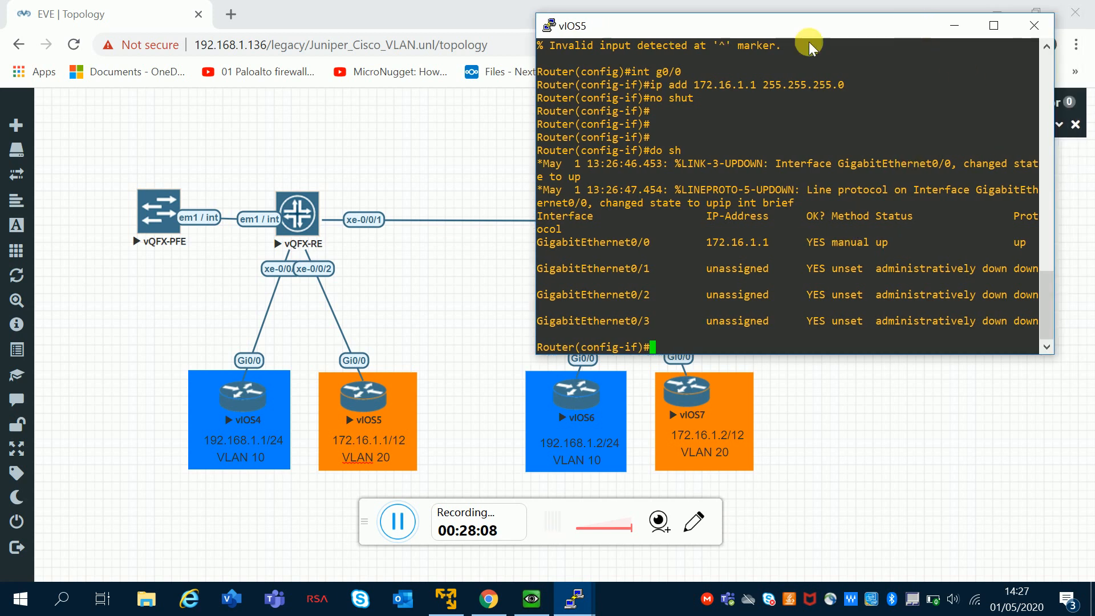
left_click(837, 45)
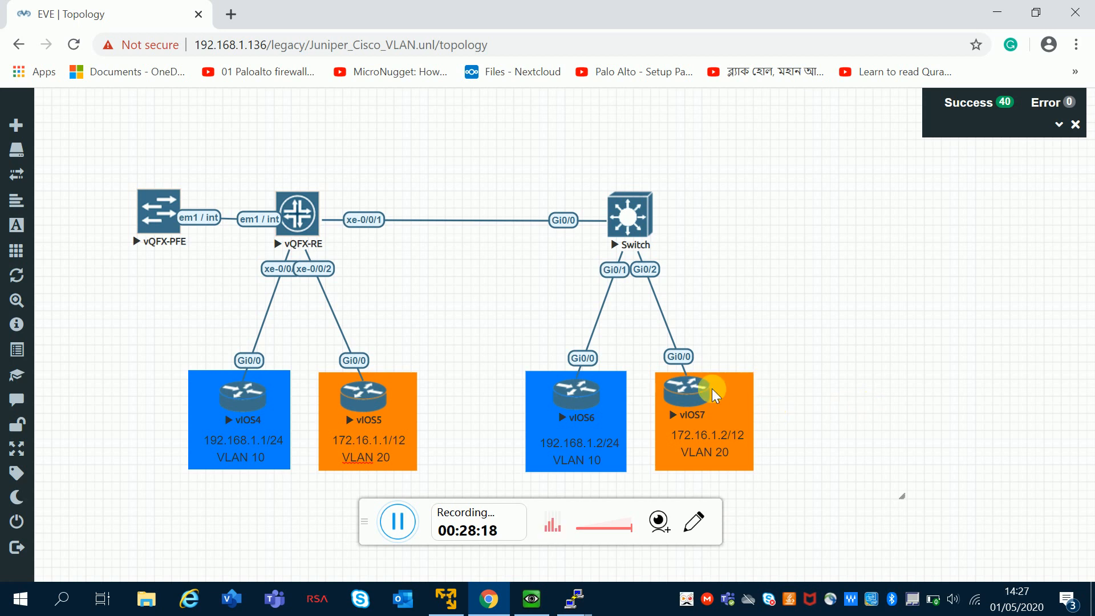
Open the vIOS7 console from the topology and move it clear of the vQFX-RE side.
left_click(690, 390)
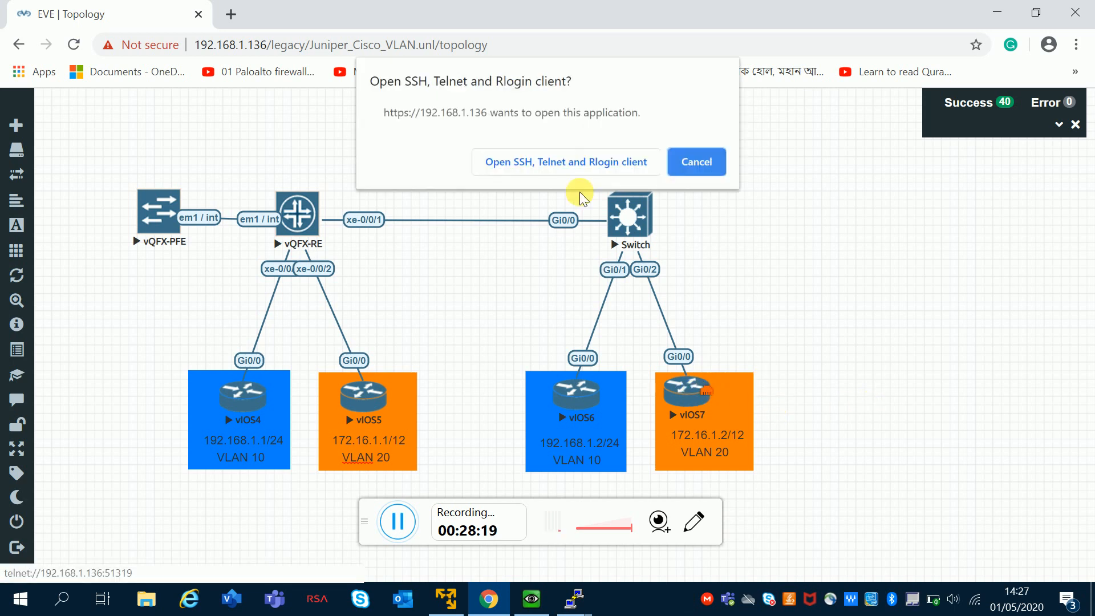
left_click(561, 161)
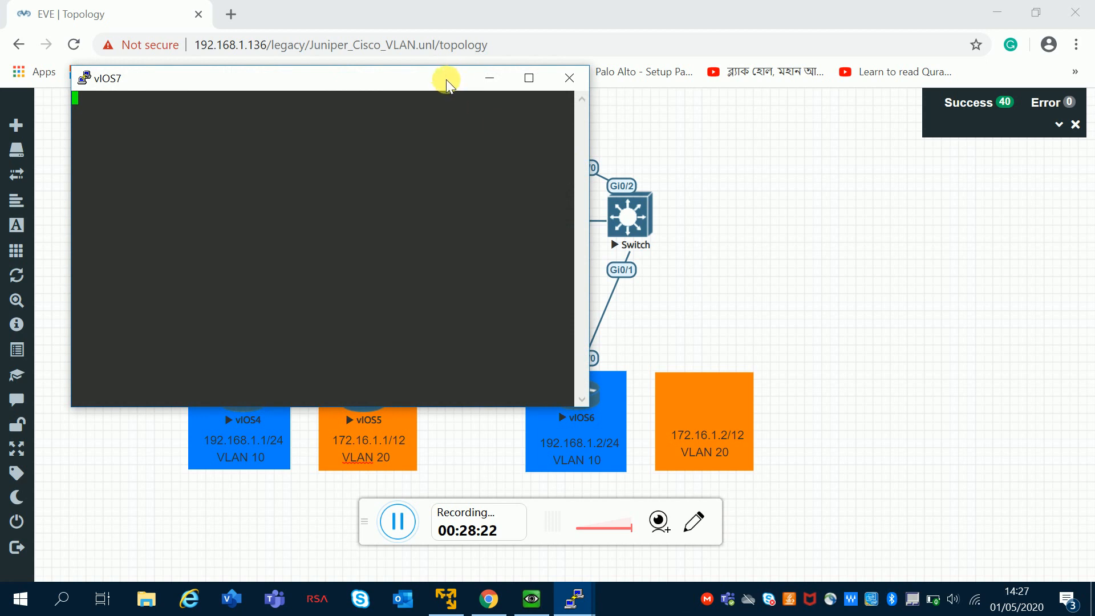
left_click(690, 393)
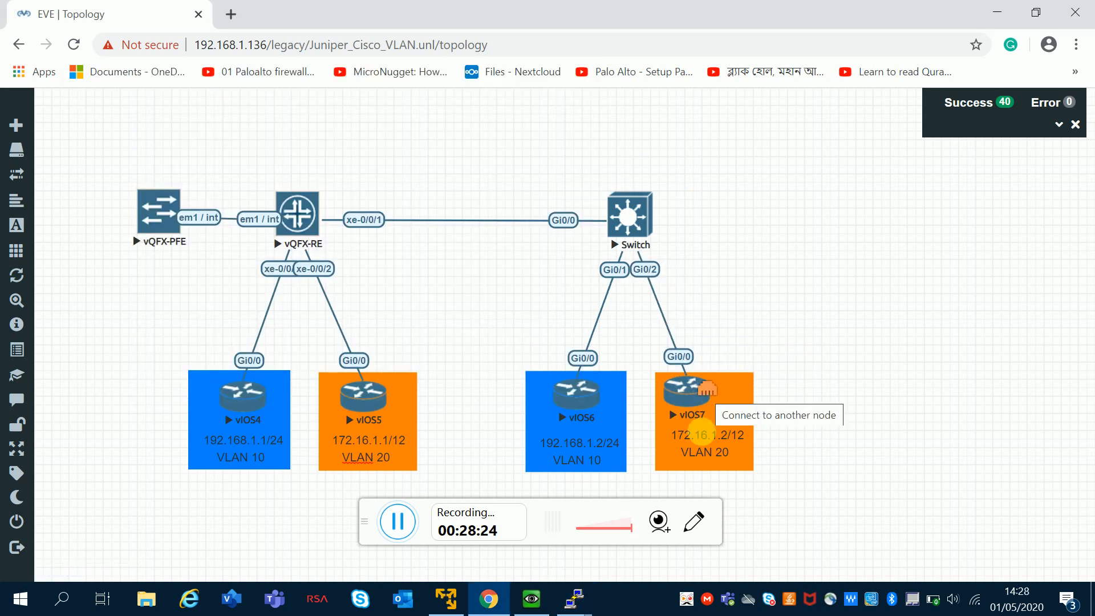
left_click(575, 598)
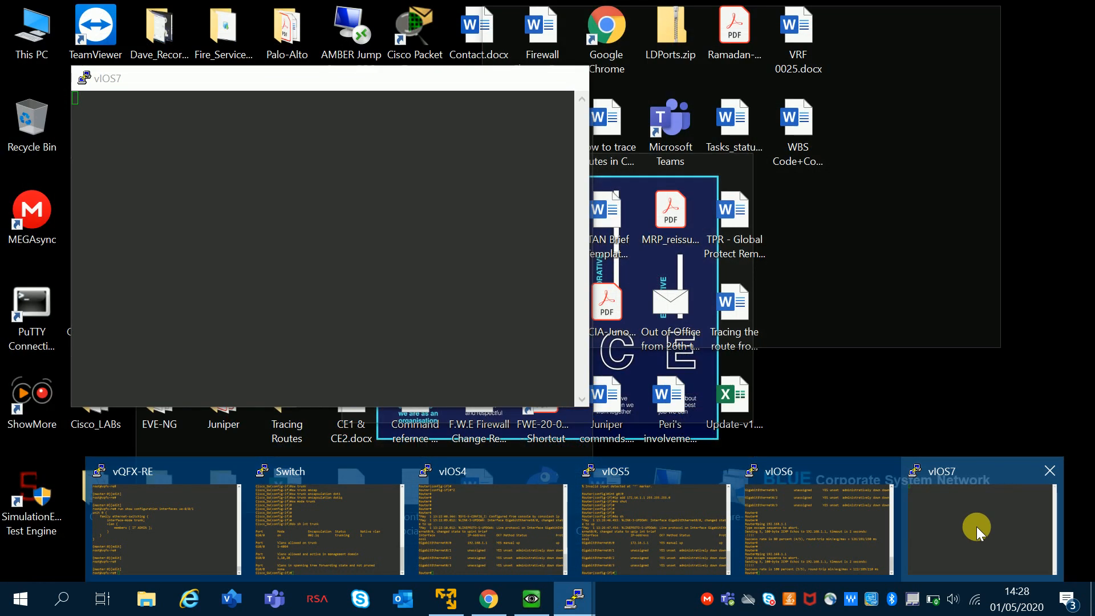
left_click(977, 526)
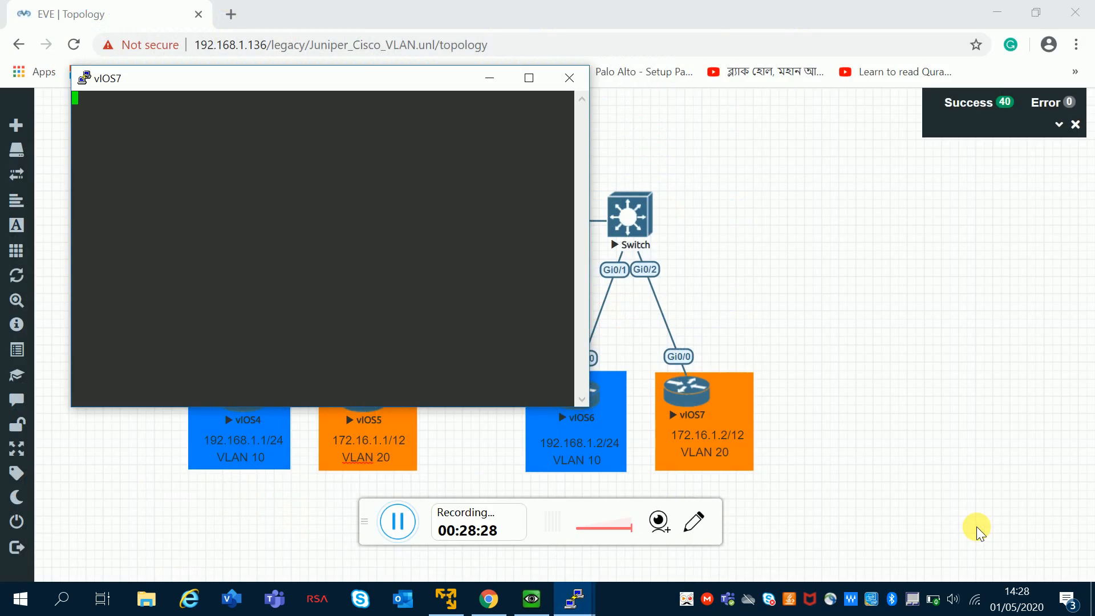
left_click_drag(399, 78, 898, 19)
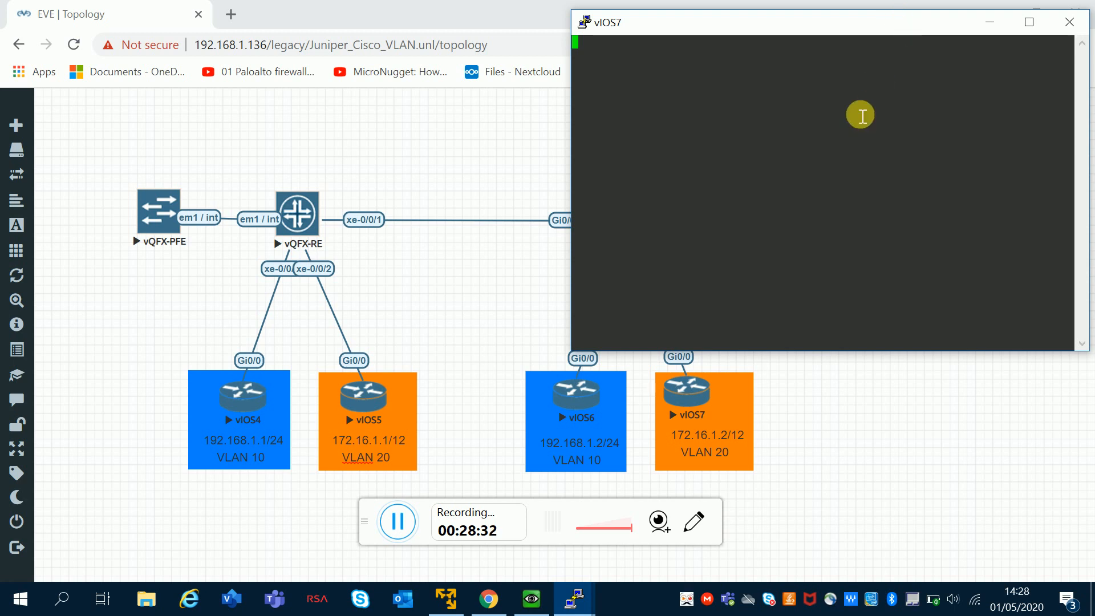
Decline the initial configuration dialog on vIOS7 with no and bring up the Router> prompt.
key("Return")
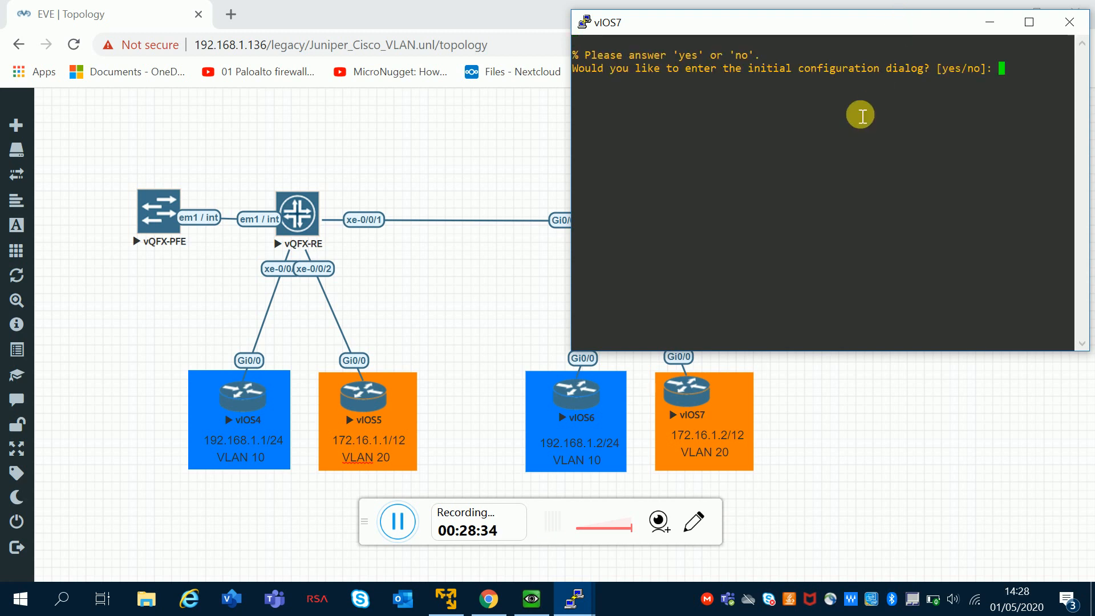
type("no")
key("Return")
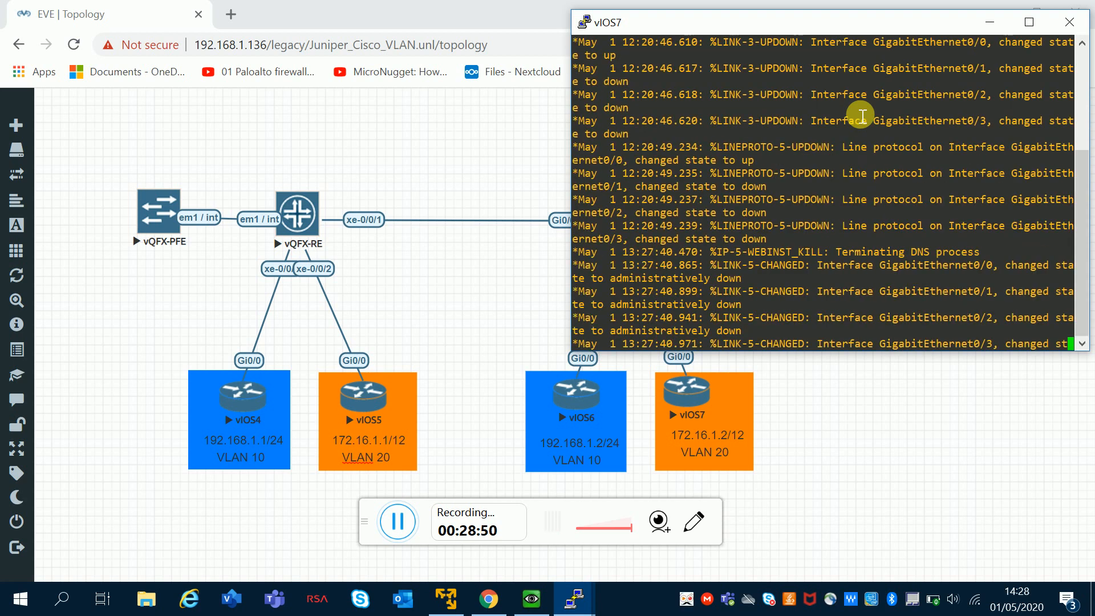
key("Return")
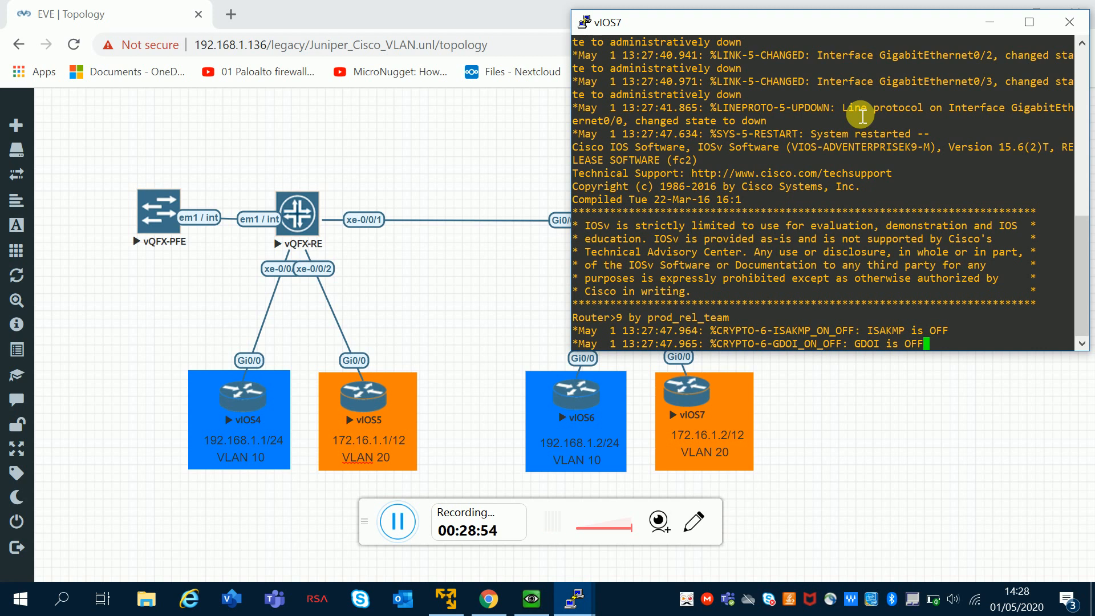
key("Return")
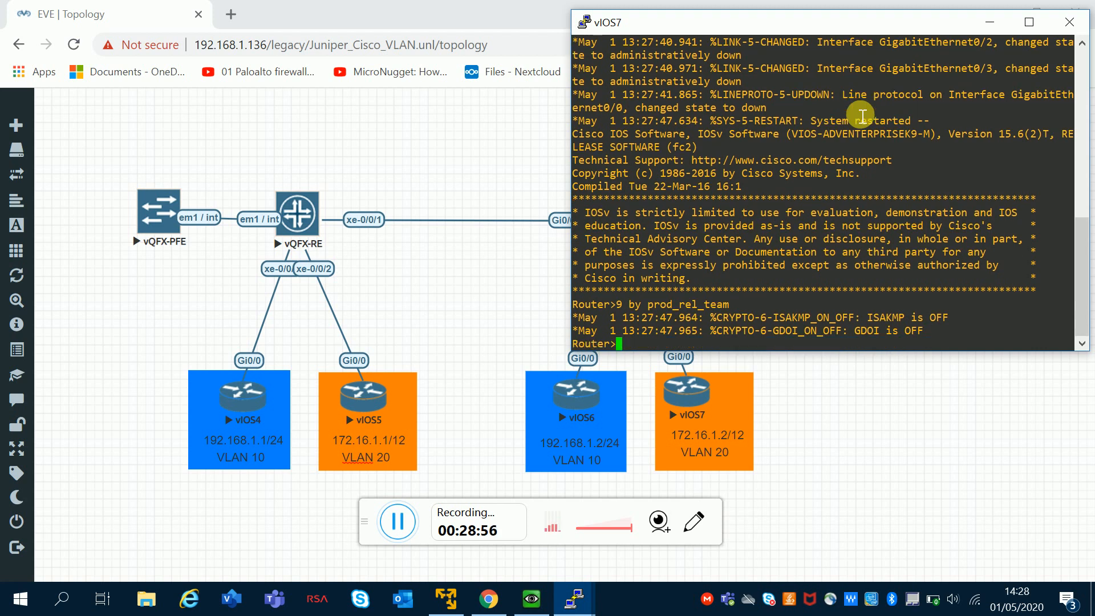
key("Return")
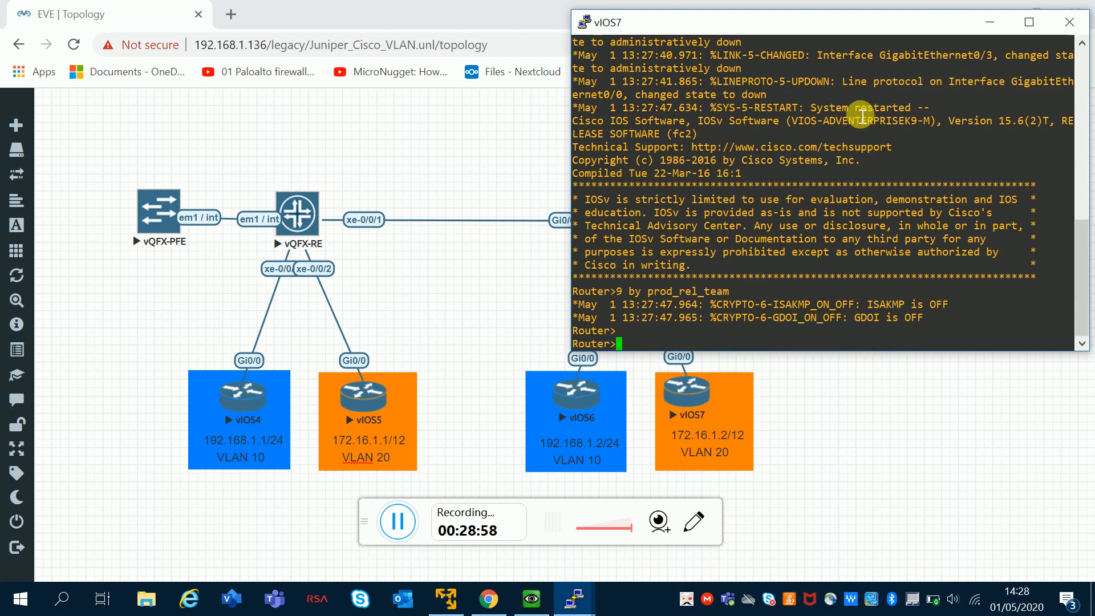
Enter privileged EXEC mode and global configuration mode on vIOS7 with en and conf t.
type("en")
key("Return")
key("Return")
key("Return")
type("conf t")
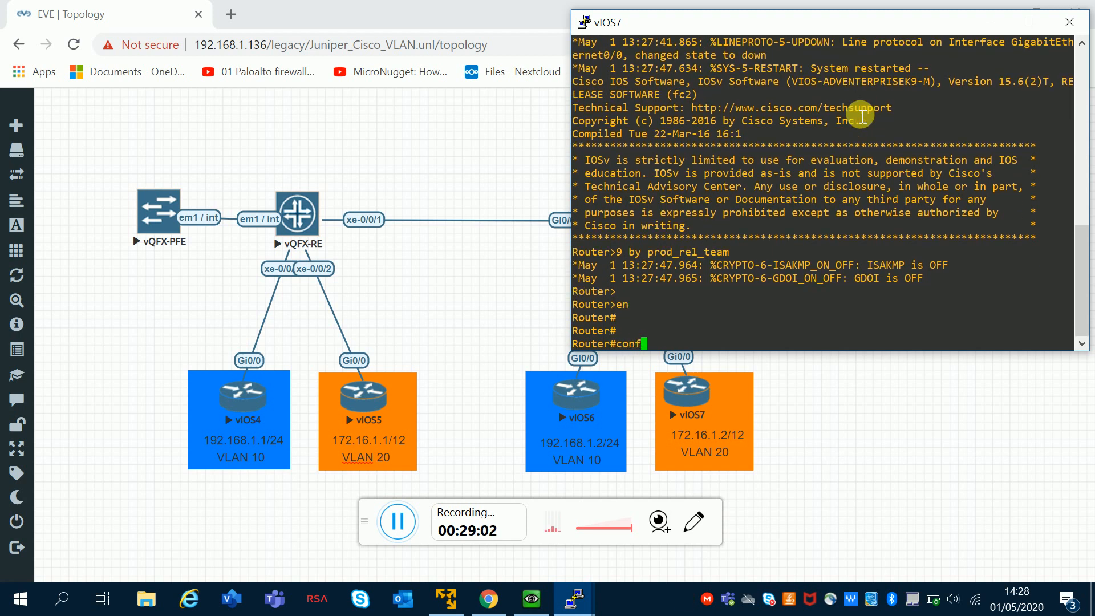
key("Return")
key("Return")
key("Return")
key("Return")
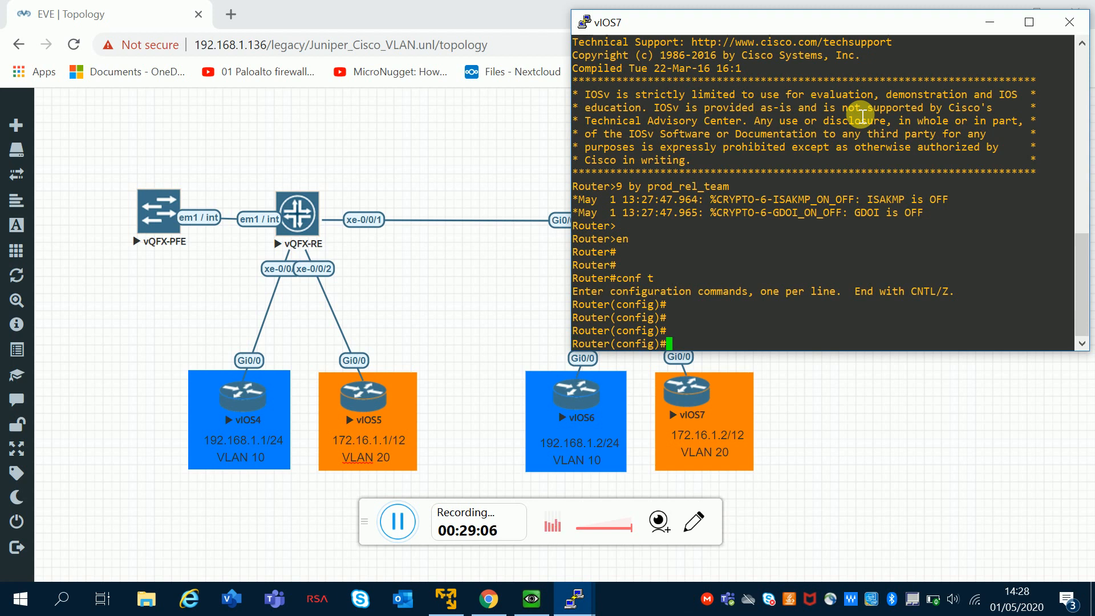
Assign IP address 172.16.1.2 with mask 255.255.255.0 to interface g0/0 on vIOS7.
type("int g0/")
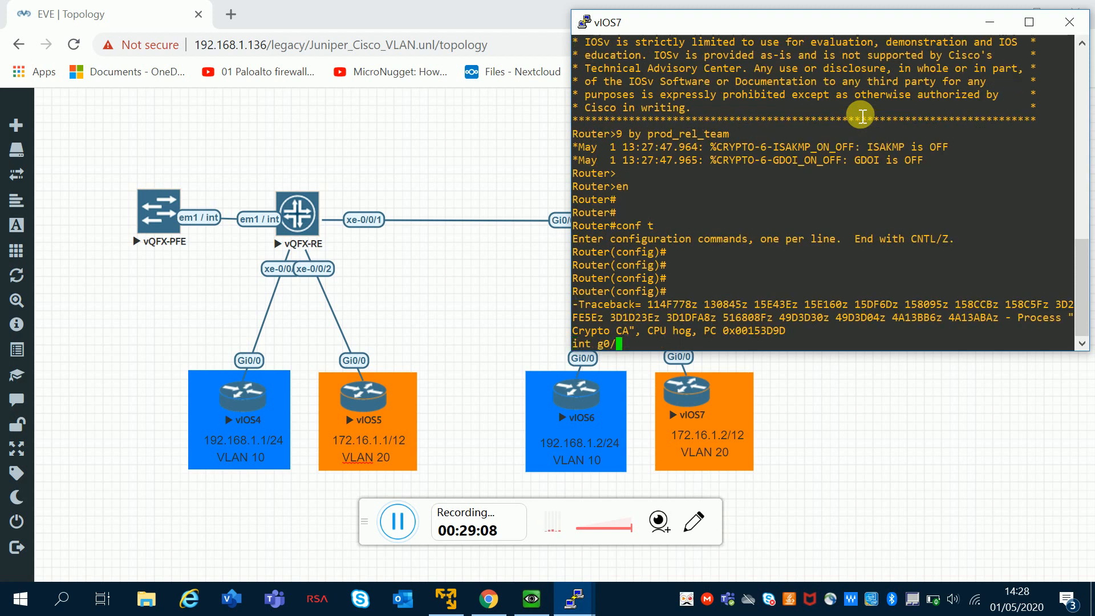
type("0")
key("Return")
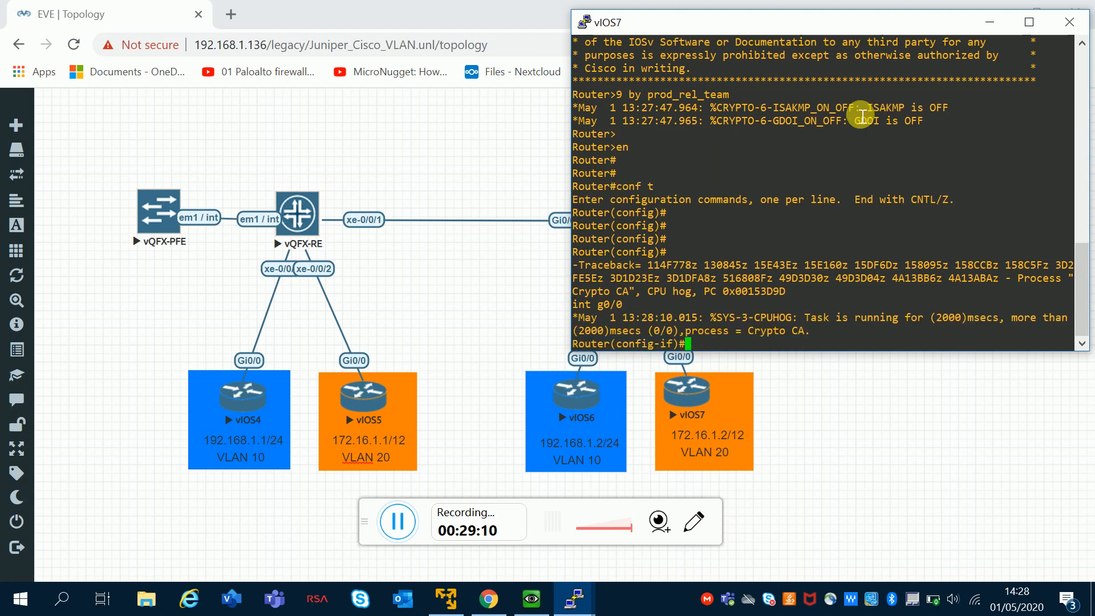
key("Return")
key("Return")
key("Up")
key("Return")
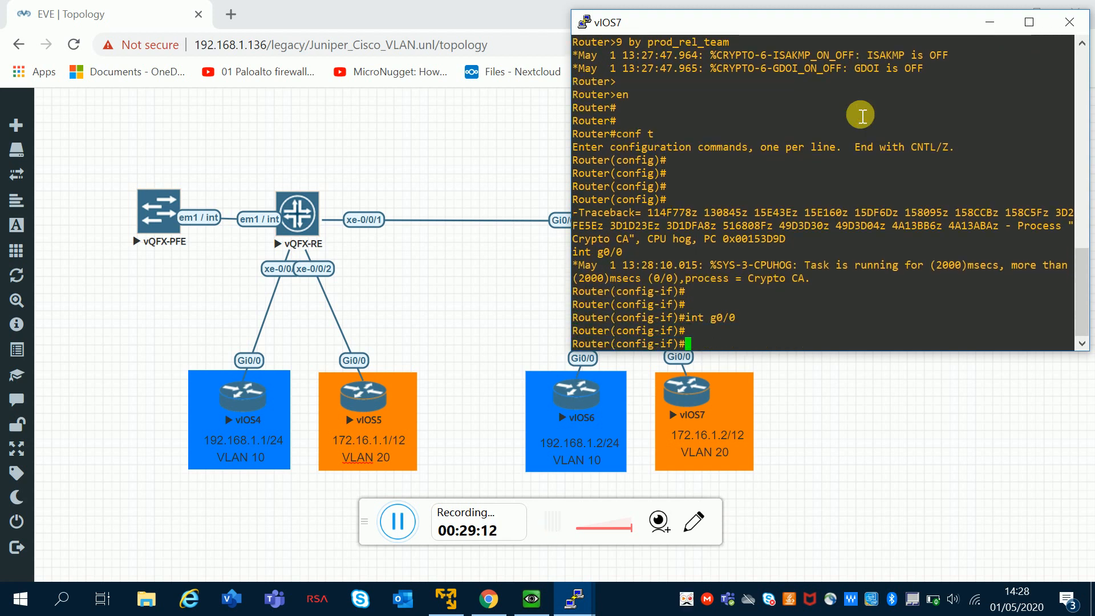
type("ip add ")
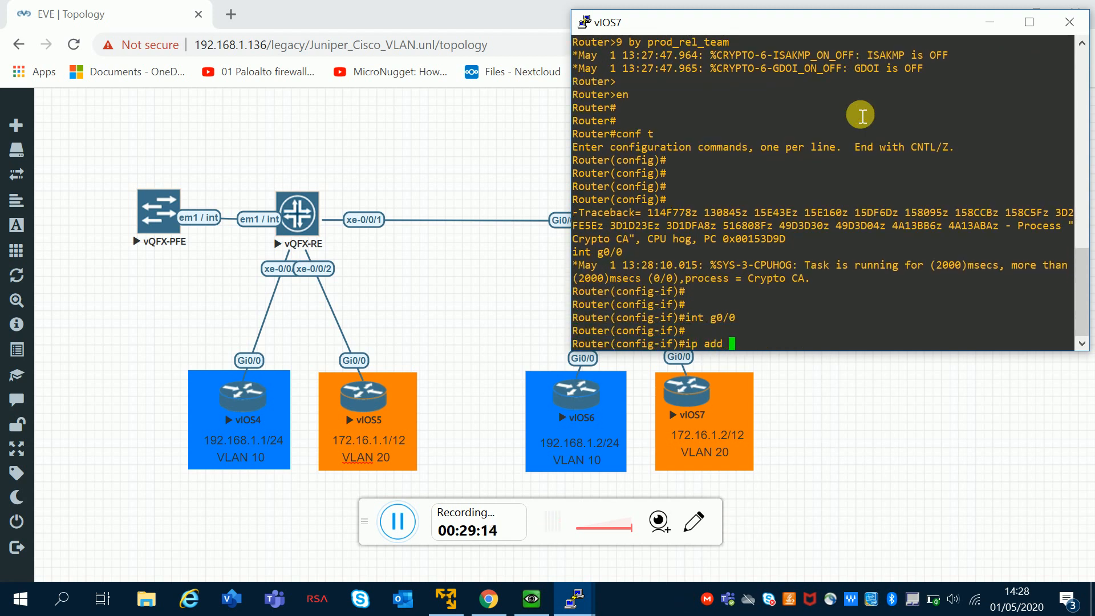
type("172.16")
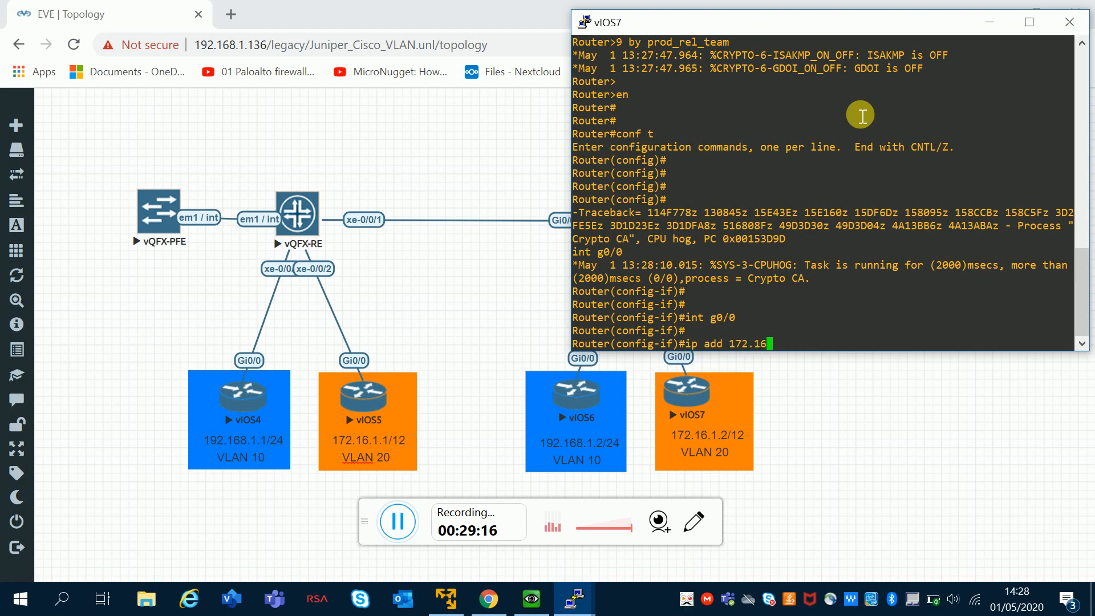
type(".1.2 255")
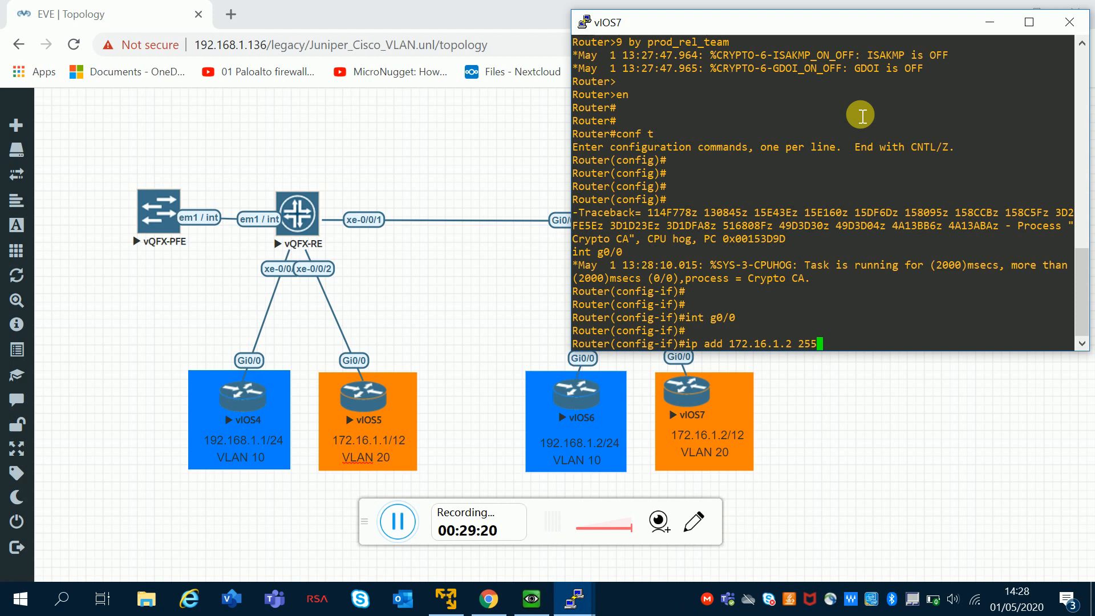
type(".255.255.2")
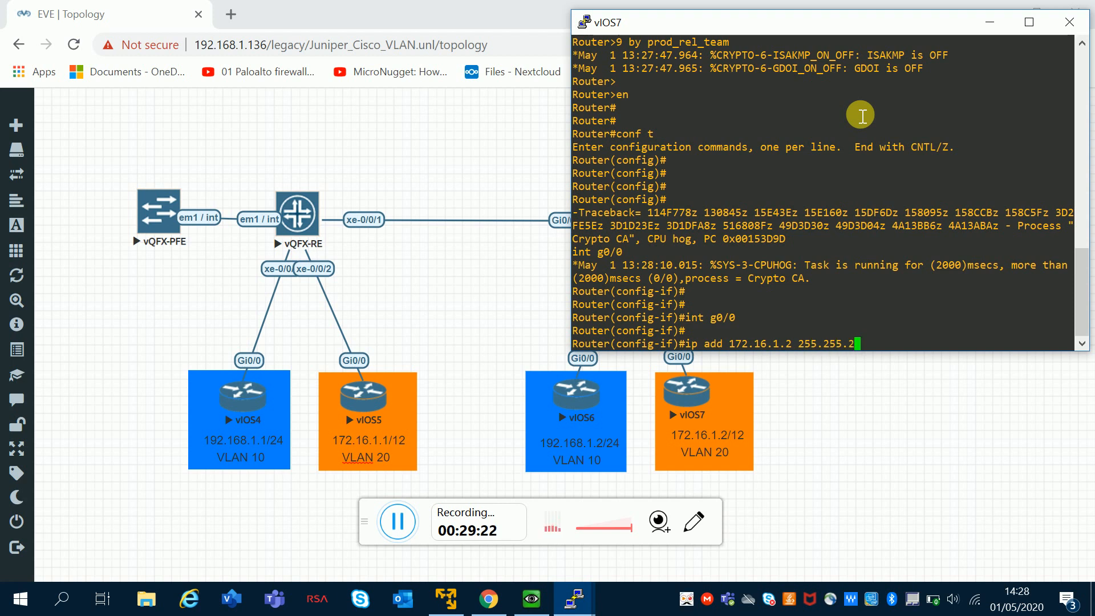
type(".0")
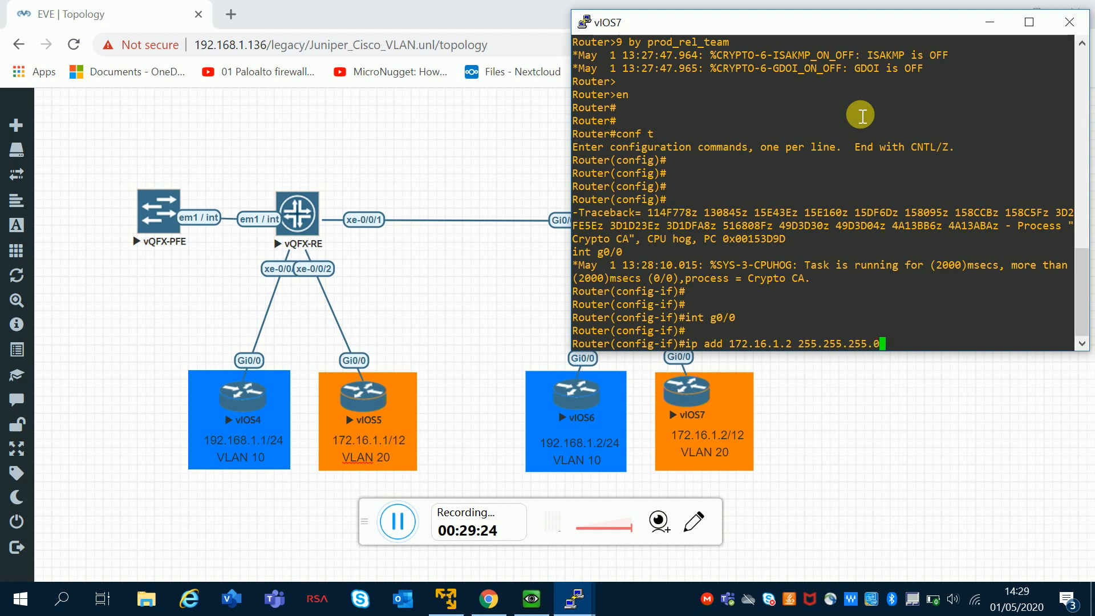
key("Return")
Enable interface g0/0 on vIOS7 with no shut.
type("no shut")
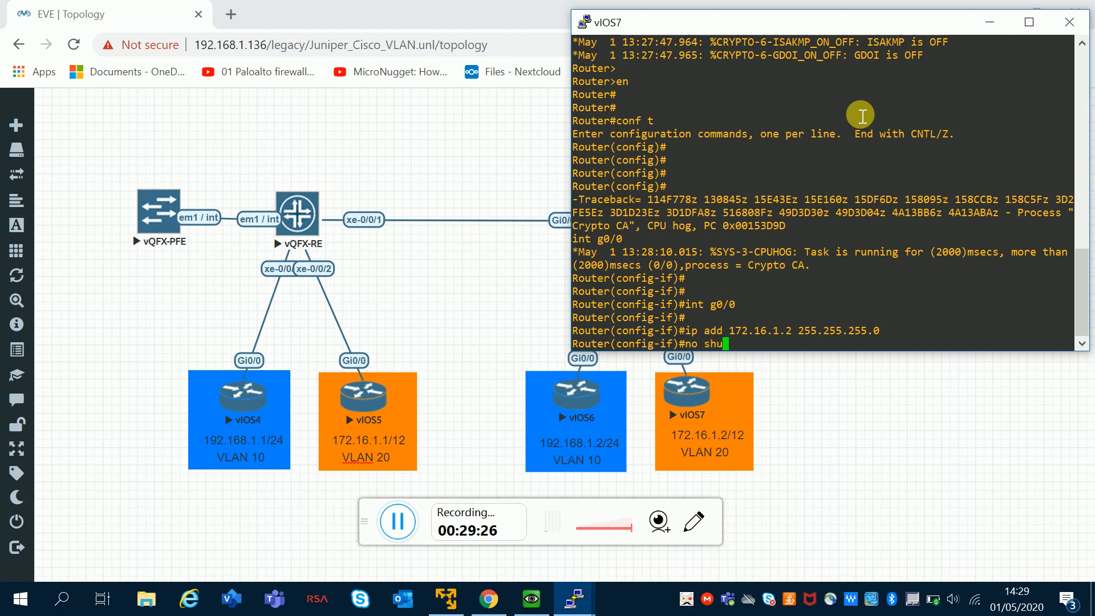
key("Return")
key("Return")
key("Return")
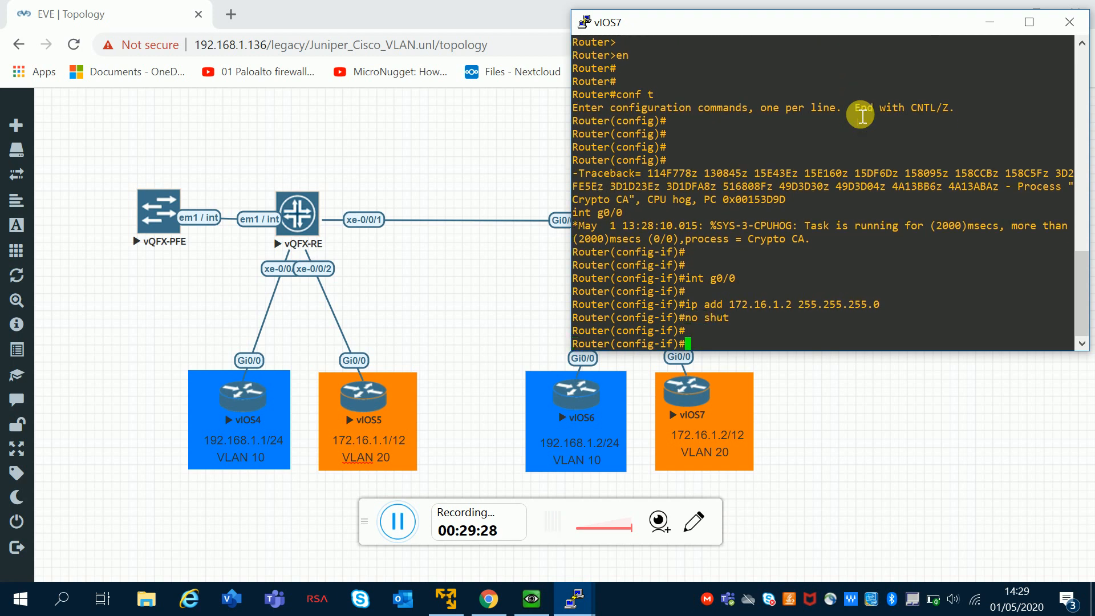
Leave configuration mode on vIOS7 and return to the privileged EXEC prompt.
key("Return")
key("ctrl+z")
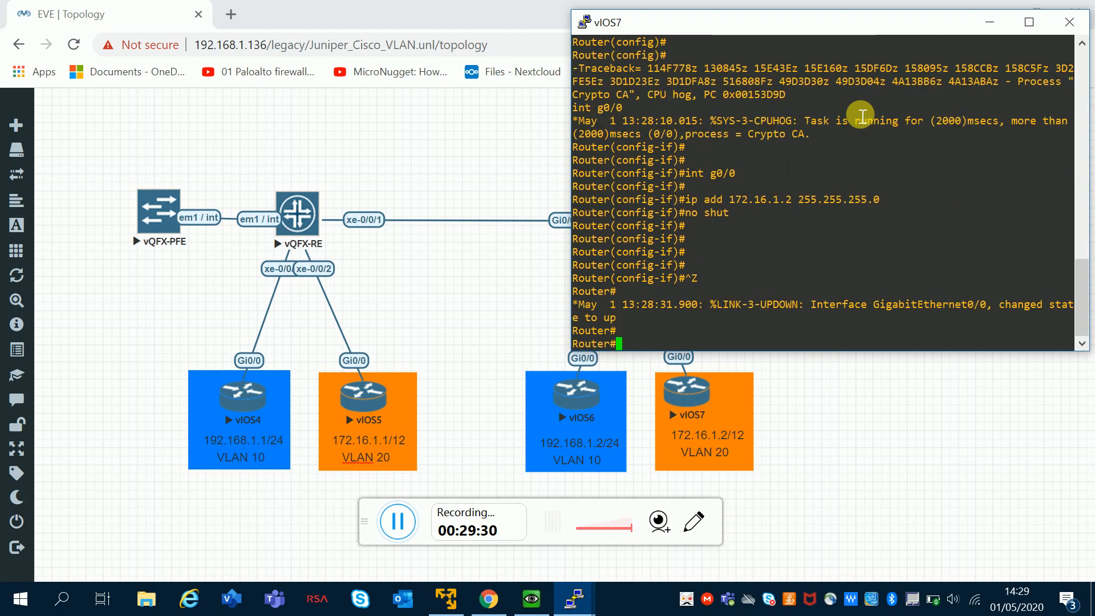
key("Return")
key("Return")
key("Return")
key("Return")
key("Return")
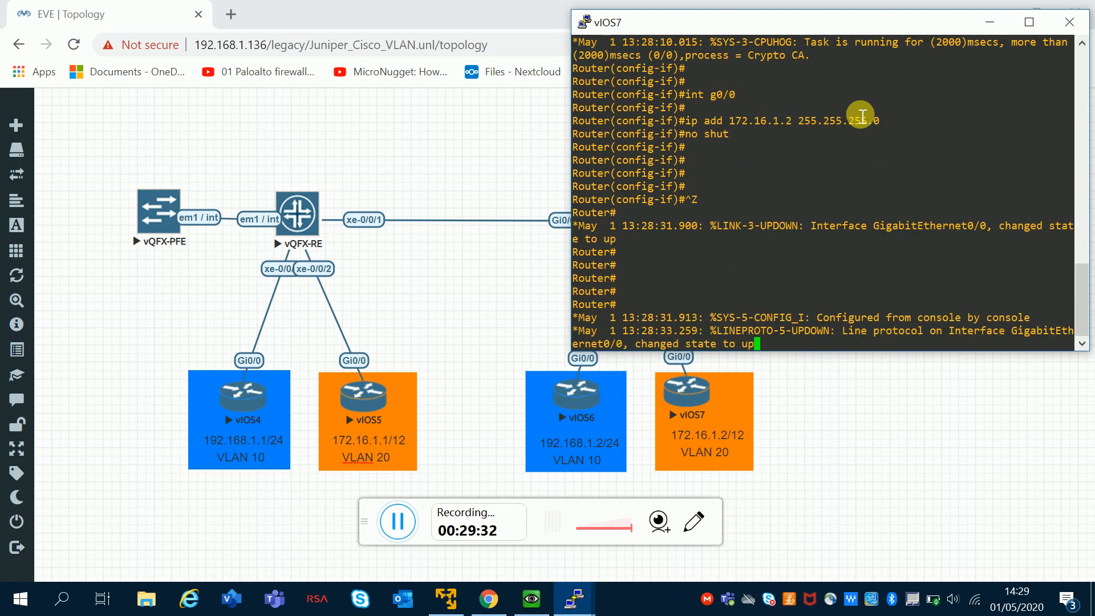
key("Return")
key("Return")
key("Return")
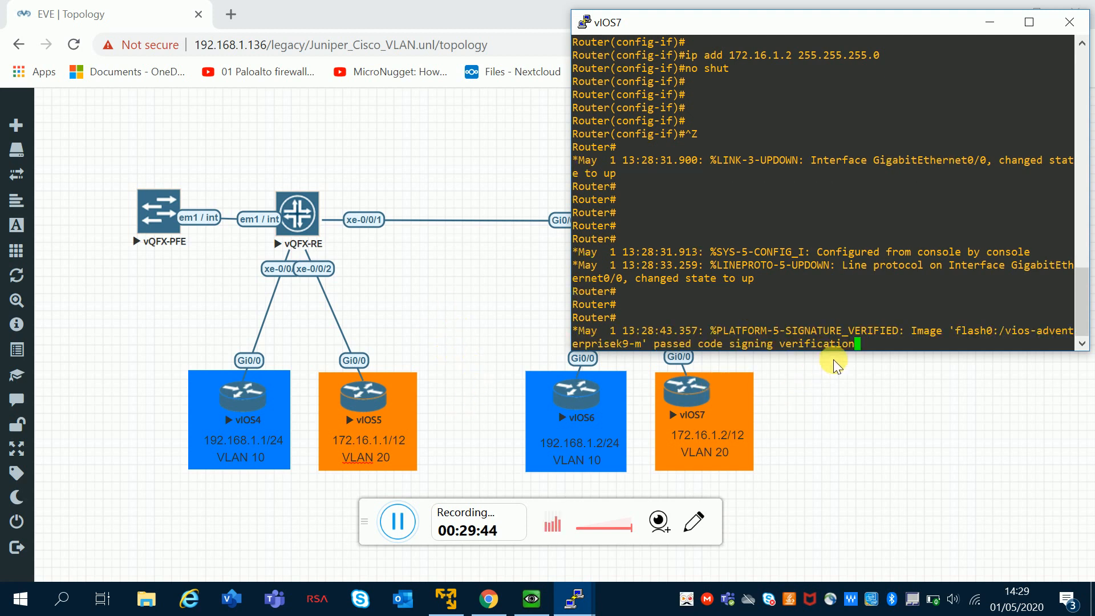
Ping 172.16.1.1 twice from vIOS7 to test VLAN 20 connectivity with vIOS5.
key("Return")
key("Return")
key("Return")
type("ping")
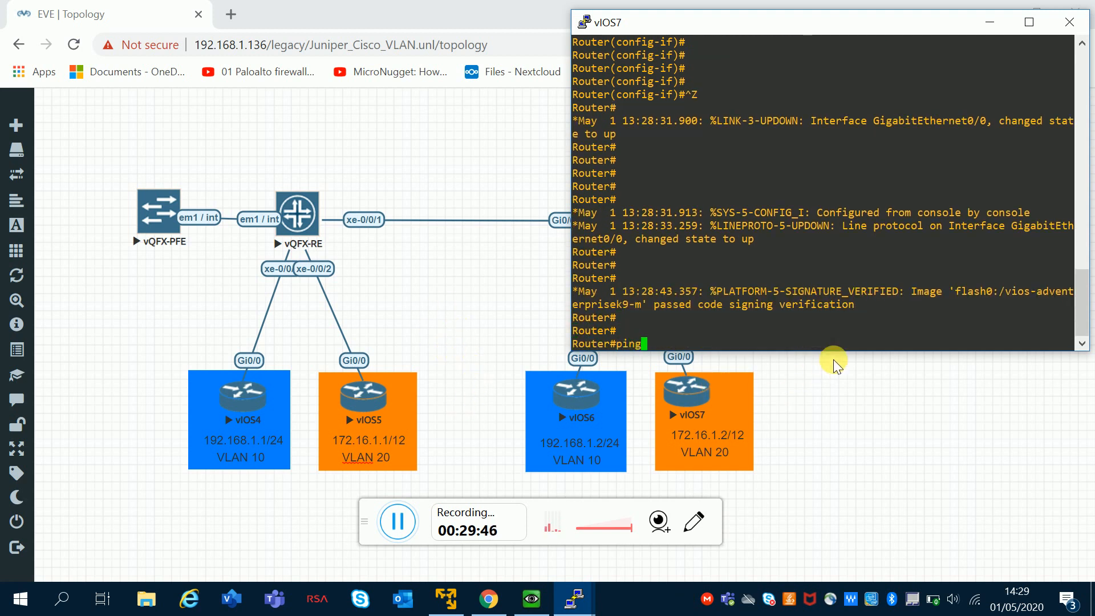
type(" 172")
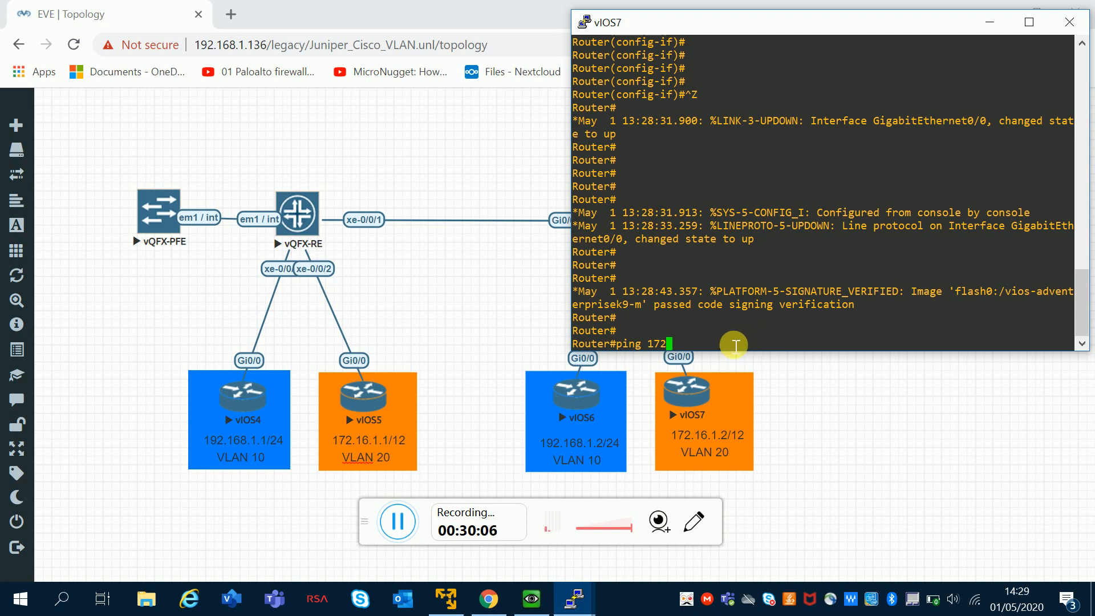
type(".16.1.1")
key("Return")
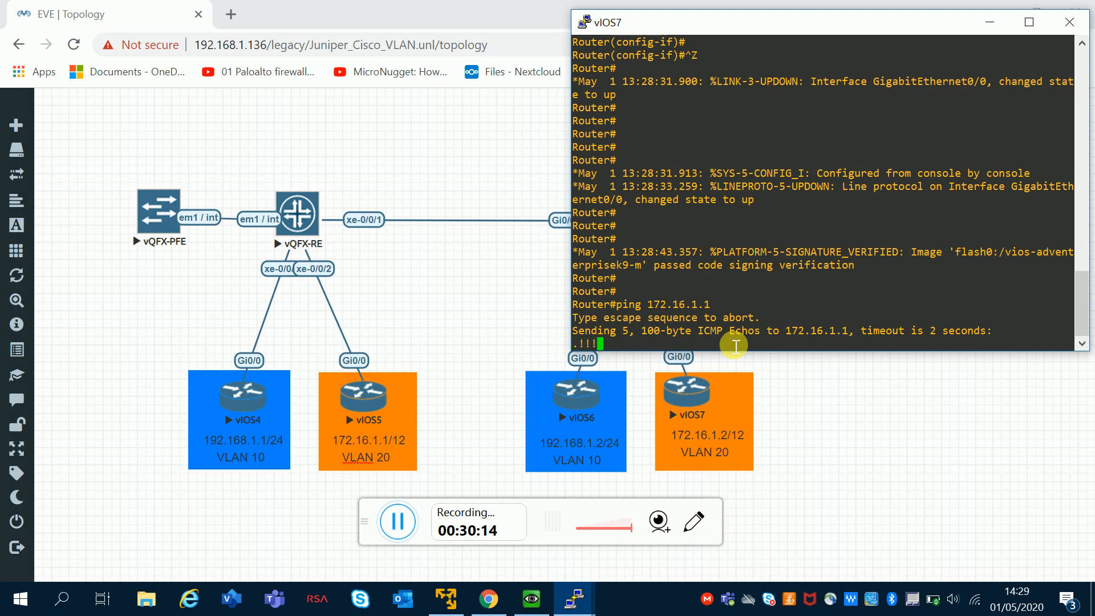
key("Return")
key("Return")
key("Return")
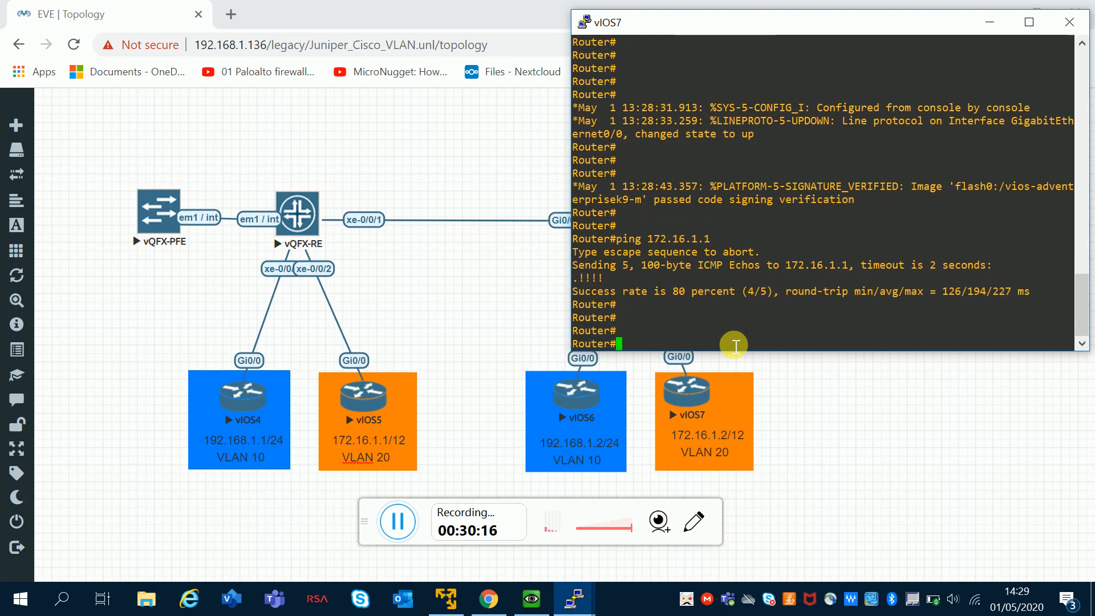
key("Up")
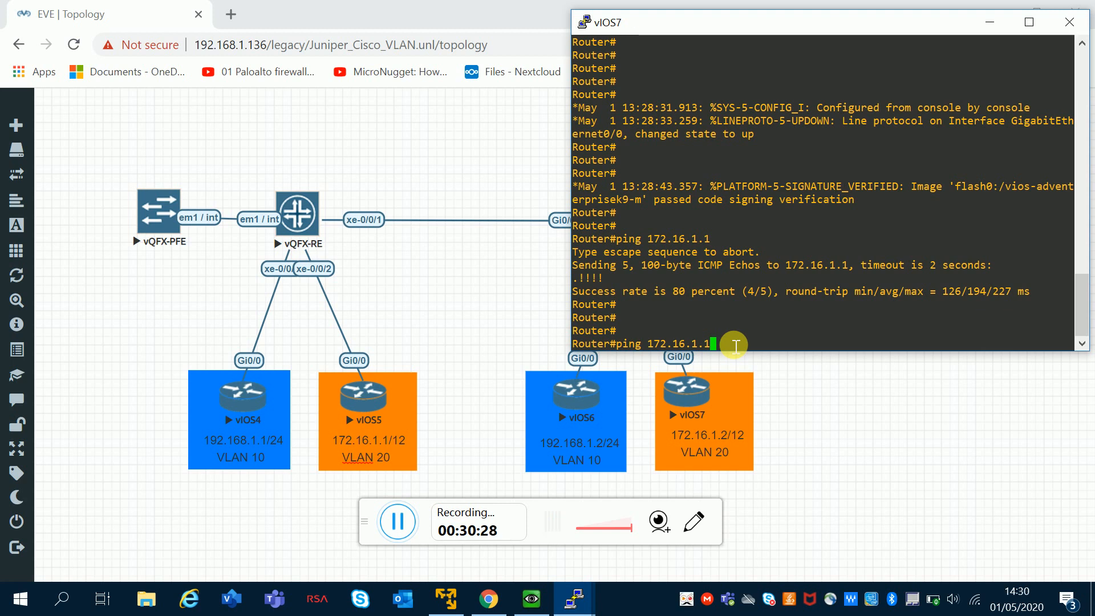
key("Return")
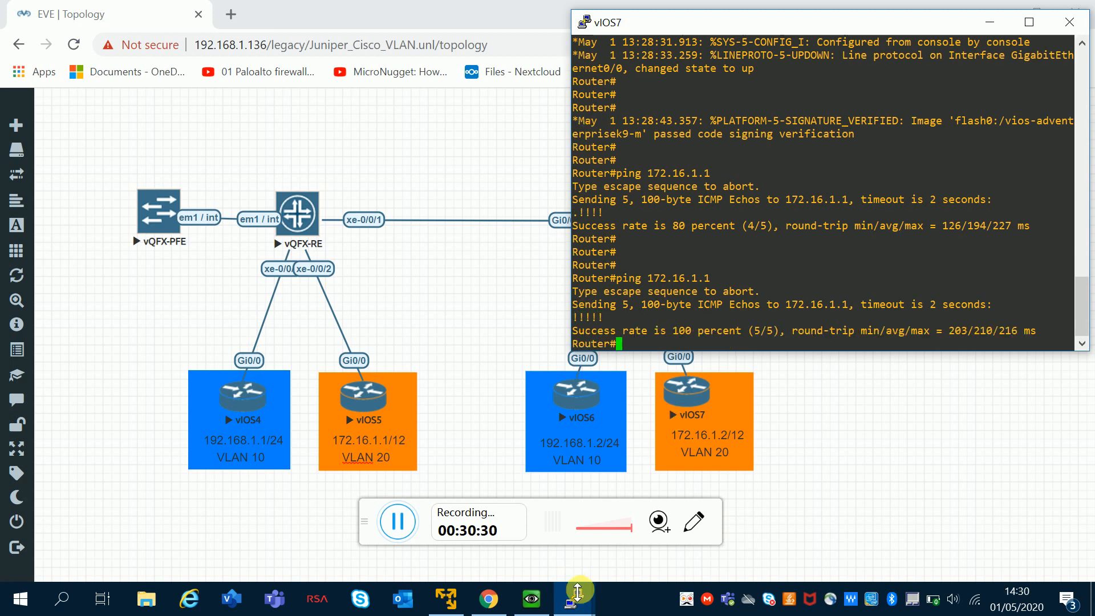
Minimize the vIOS4 and vIOS7 consoles to uncover the full topology.
left_click(573, 605)
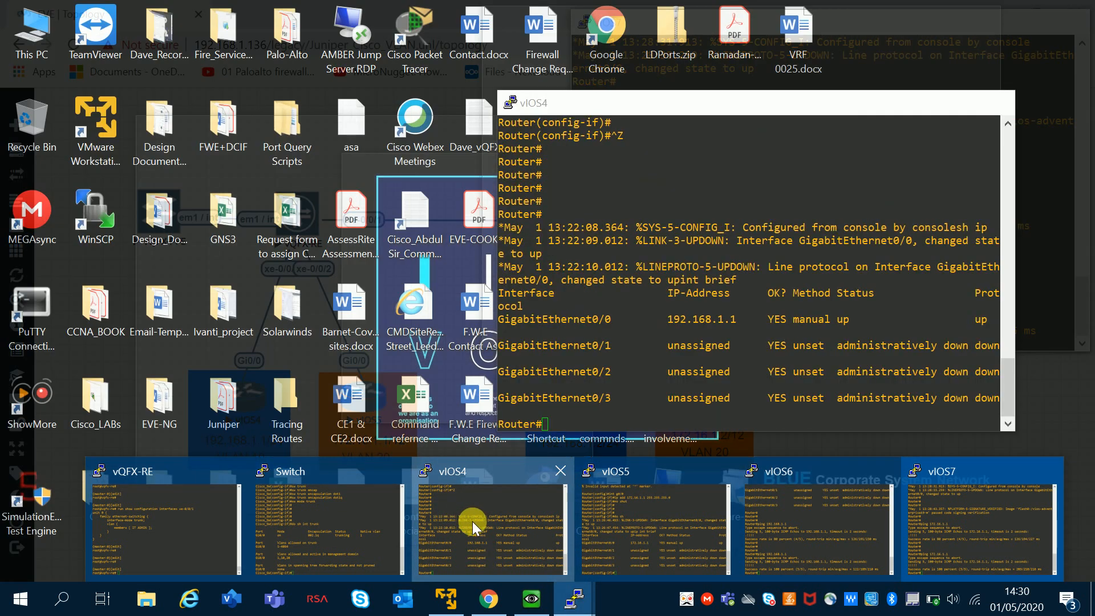
left_click(472, 521)
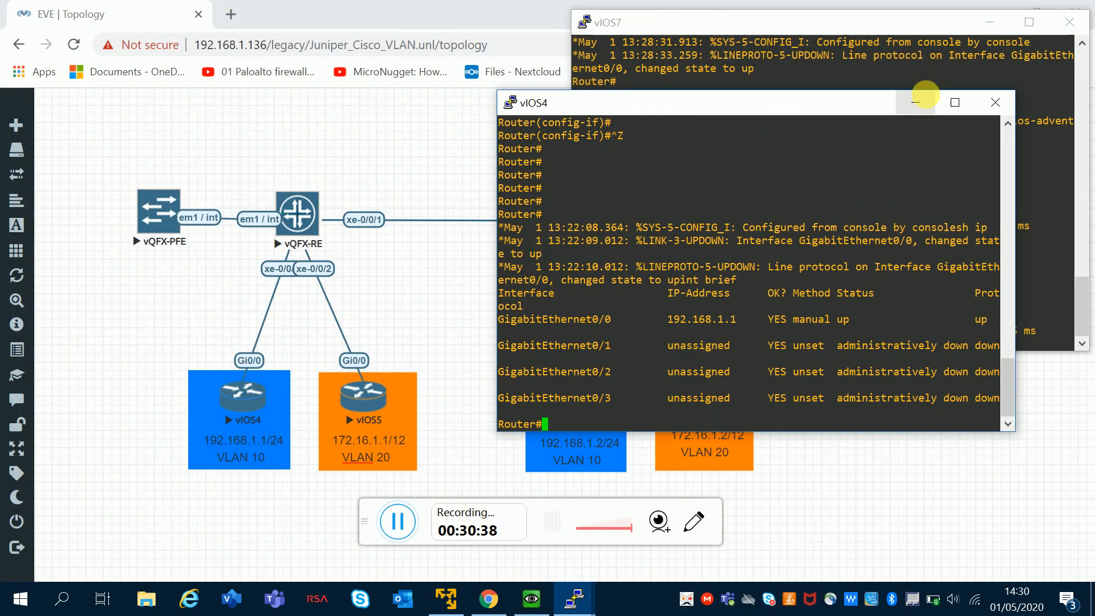
left_click(924, 97)
left_click(997, 21)
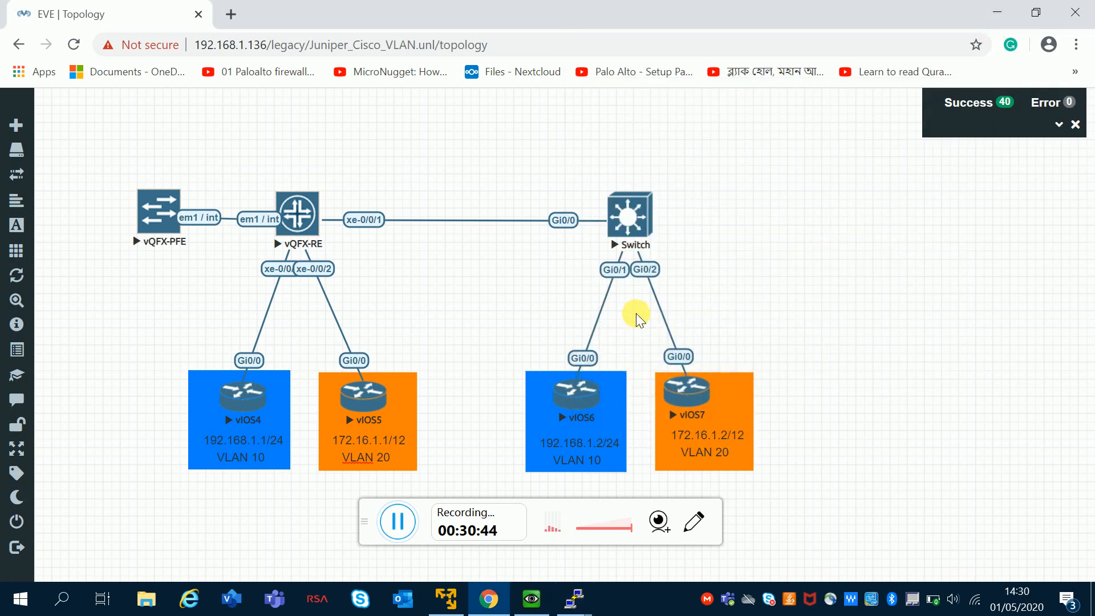
Bring up the vIOS4 console and place its window above the end-host address labels in the topology.
left_click(575, 599)
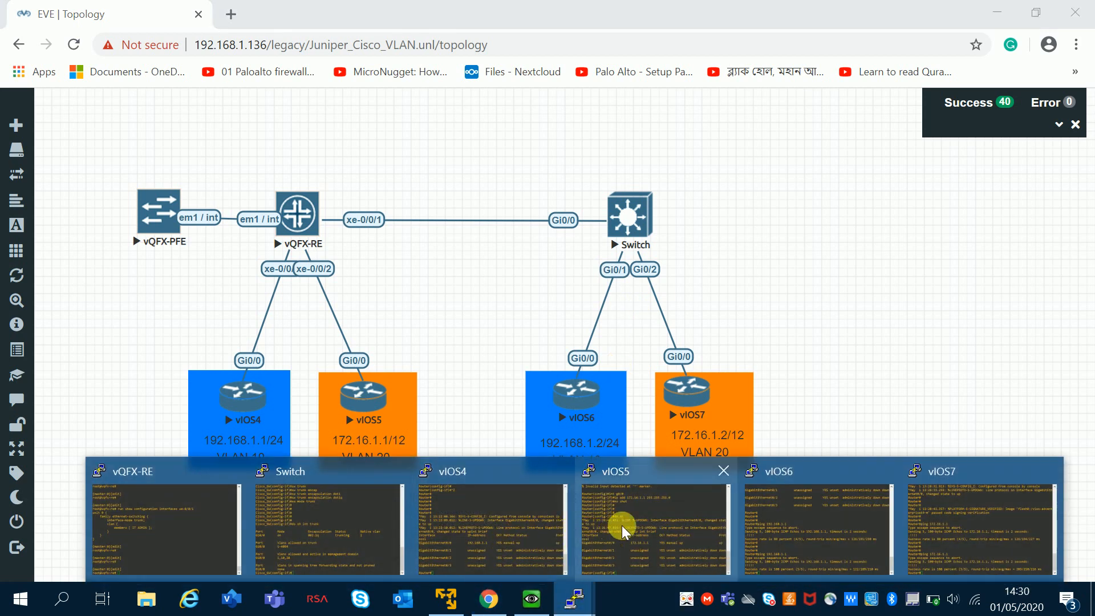
left_click(501, 506)
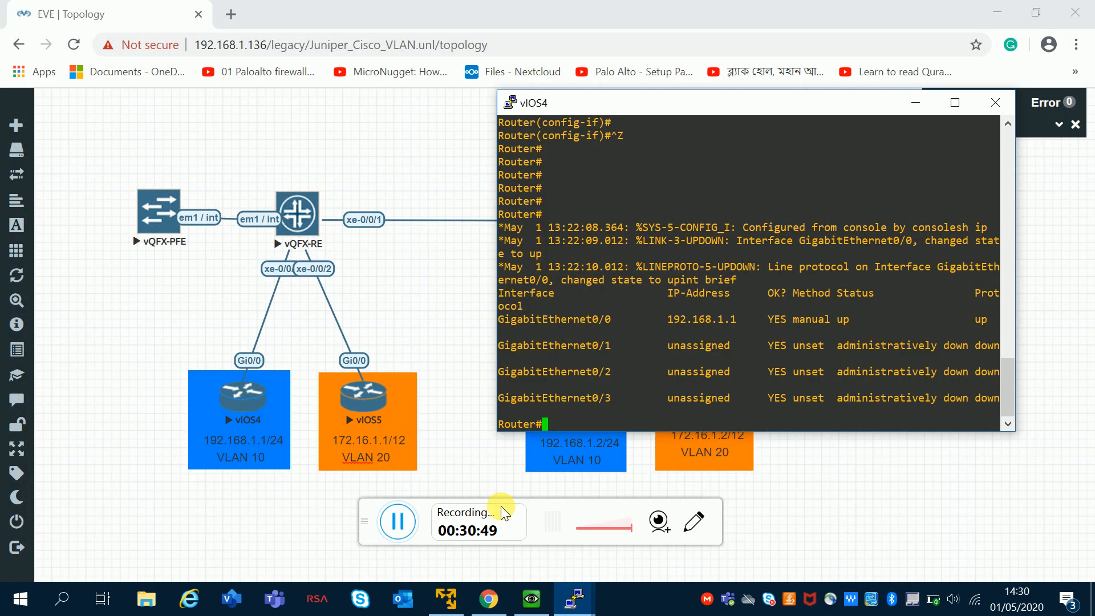
double_click(740, 104)
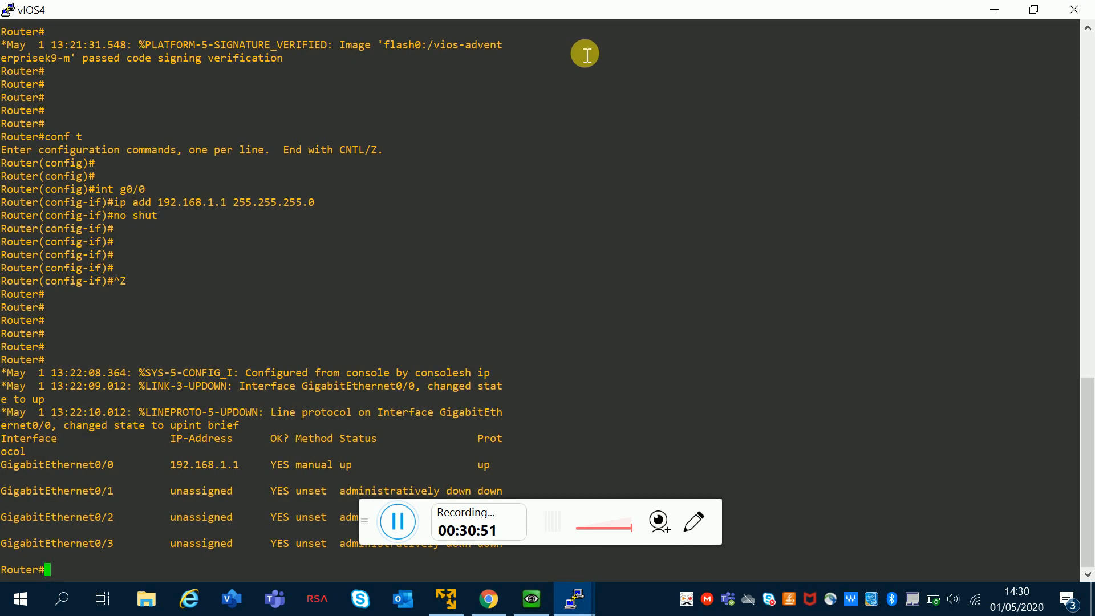
left_click(1036, 13)
left_click_drag(764, 104, 560, 38)
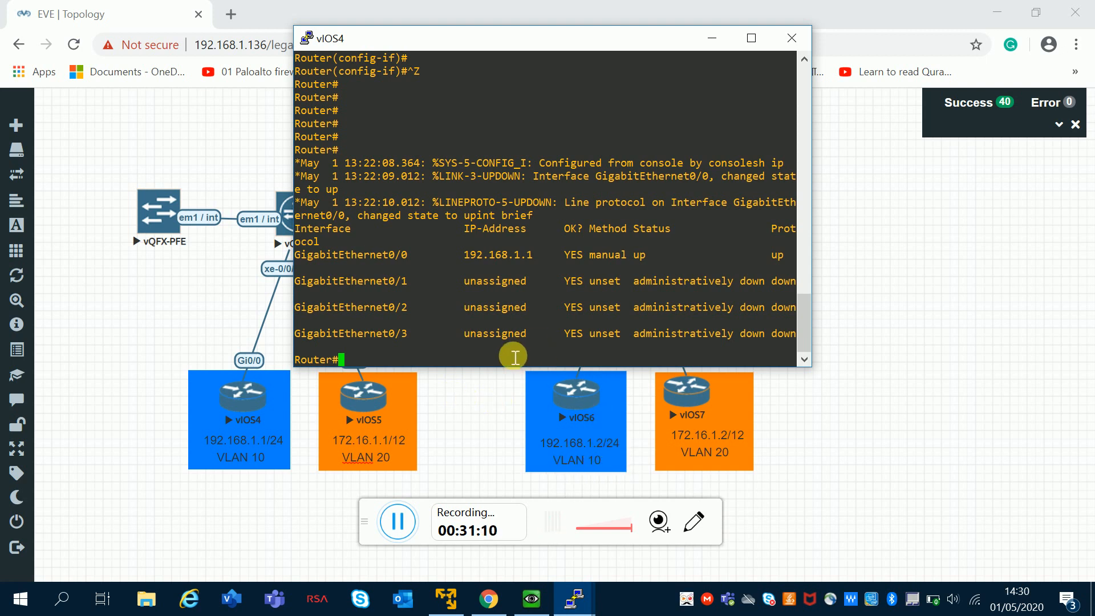
Ping 192.168.1.2 from vIOS4 to test VLAN 10 connectivity with vIOS6, and minimize the console.
type("ing 192.16")
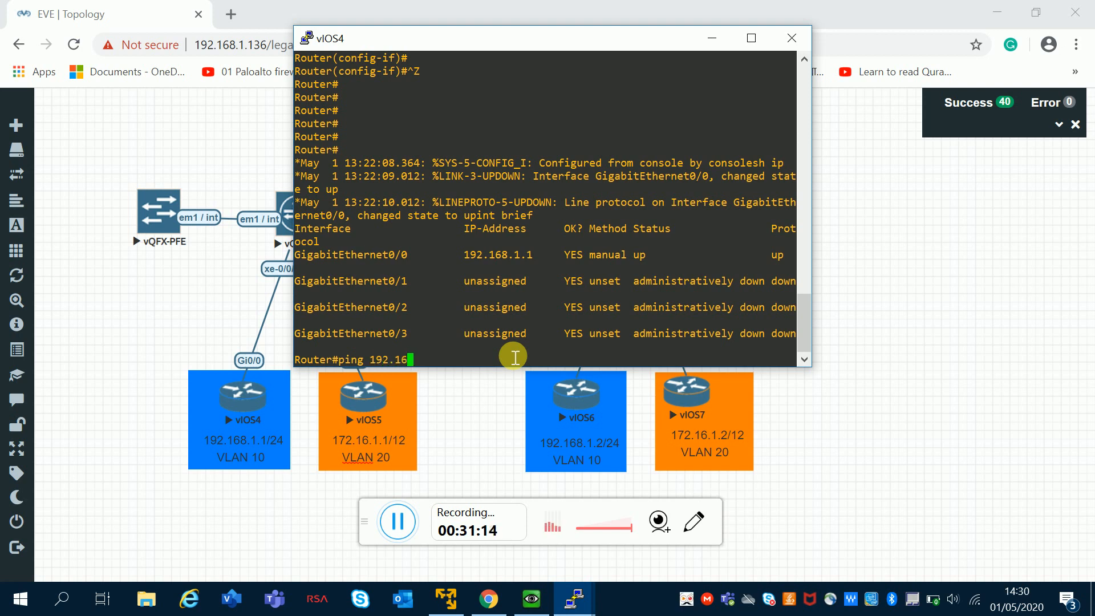
type("8.1.2")
key("Return")
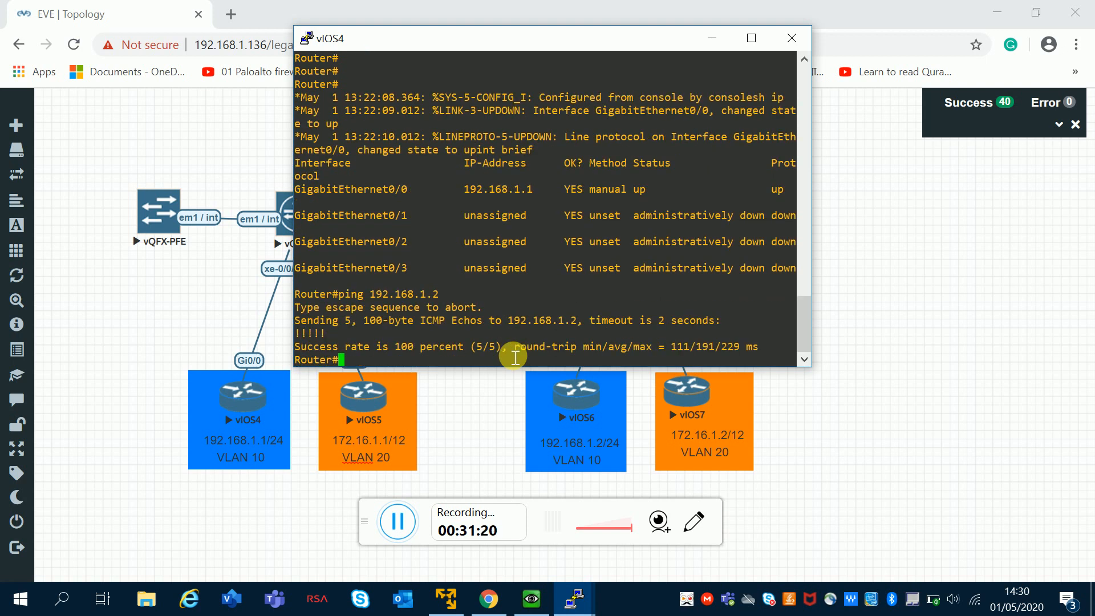
key("Return")
key("Return")
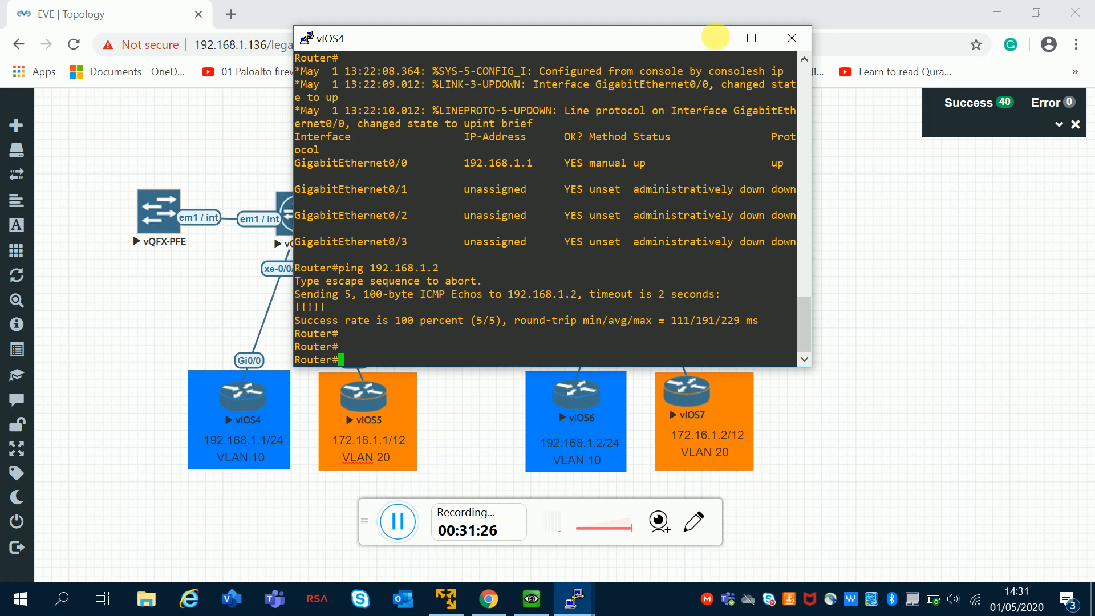
left_click(712, 37)
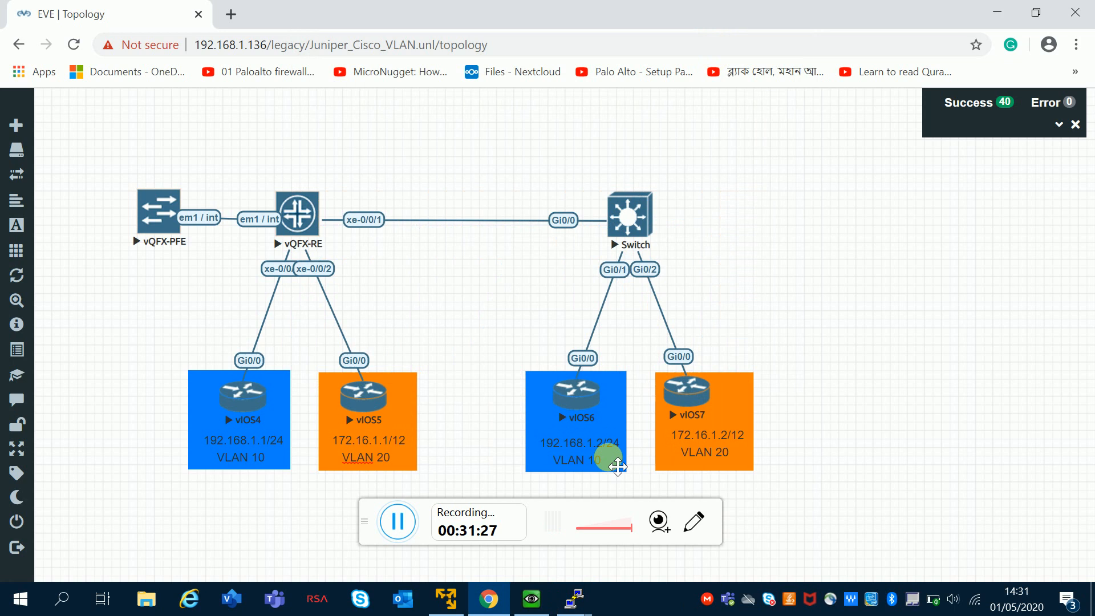
Bring up the vIOS5 console above the host labels and exit interface configuration mode to the privileged EXEC prompt.
left_click(577, 599)
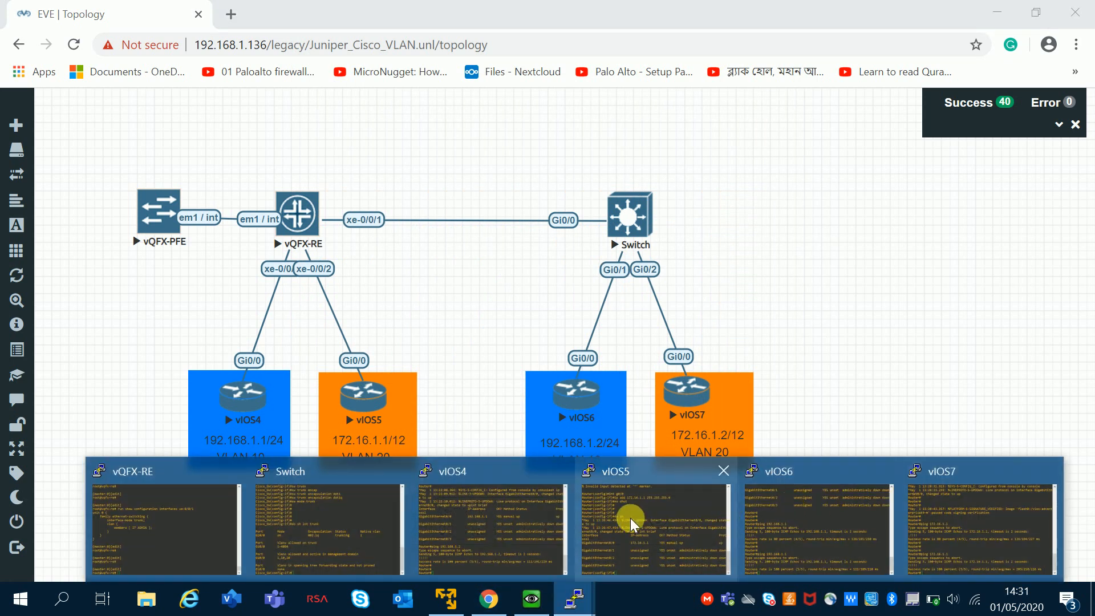
left_click(630, 518)
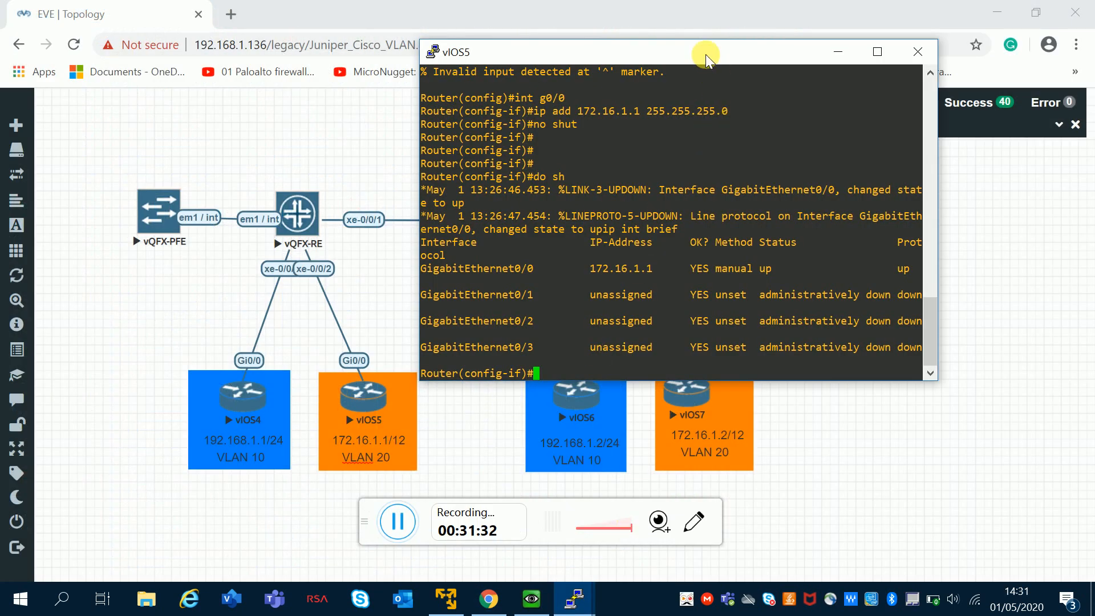
left_click_drag(705, 53, 622, 23)
key("Return")
key("Return")
key("Return")
key("Return")
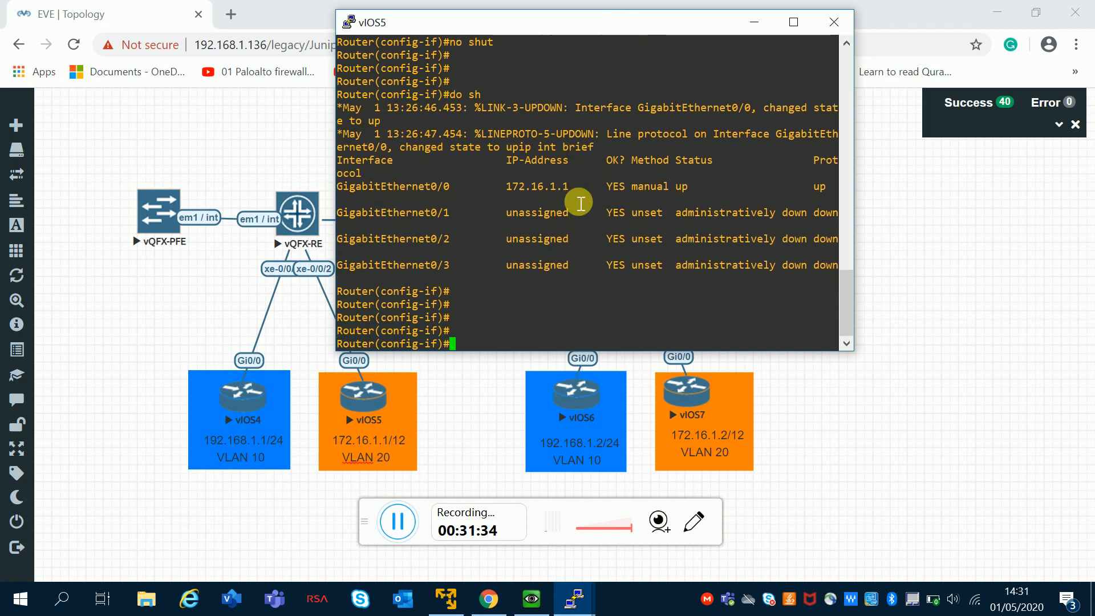
key("ctrl+z")
key("Return")
key("Return")
key("Return")
key("Return")
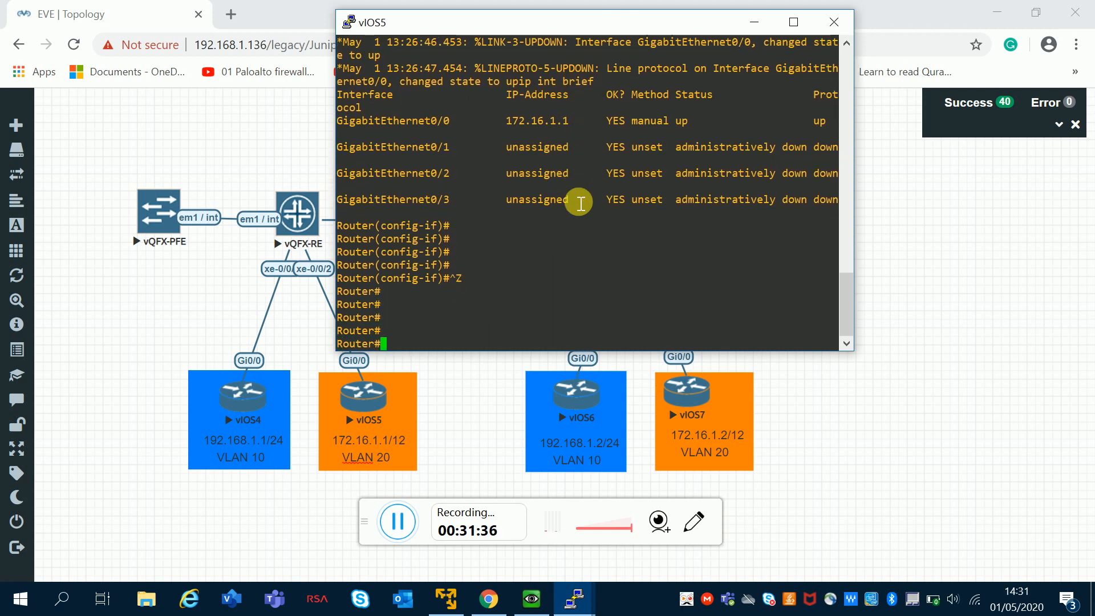
type("ping")
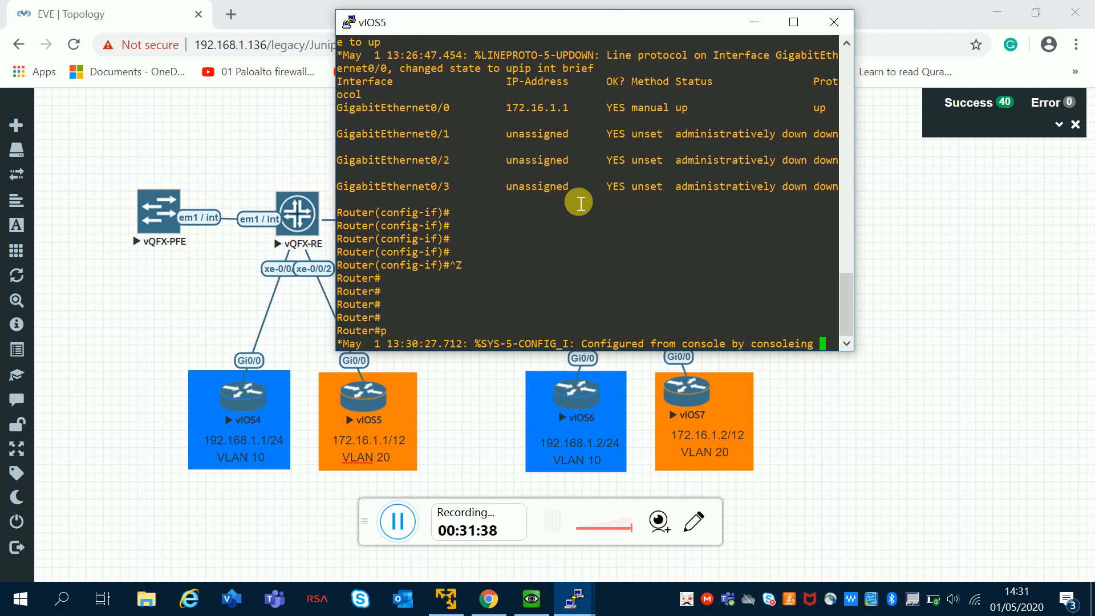
key("Return")
key("Return")
key("Return")
Ping 172.16.1.2 from vIOS5 to test VLAN 20 connectivity with vIOS7.
type("p")
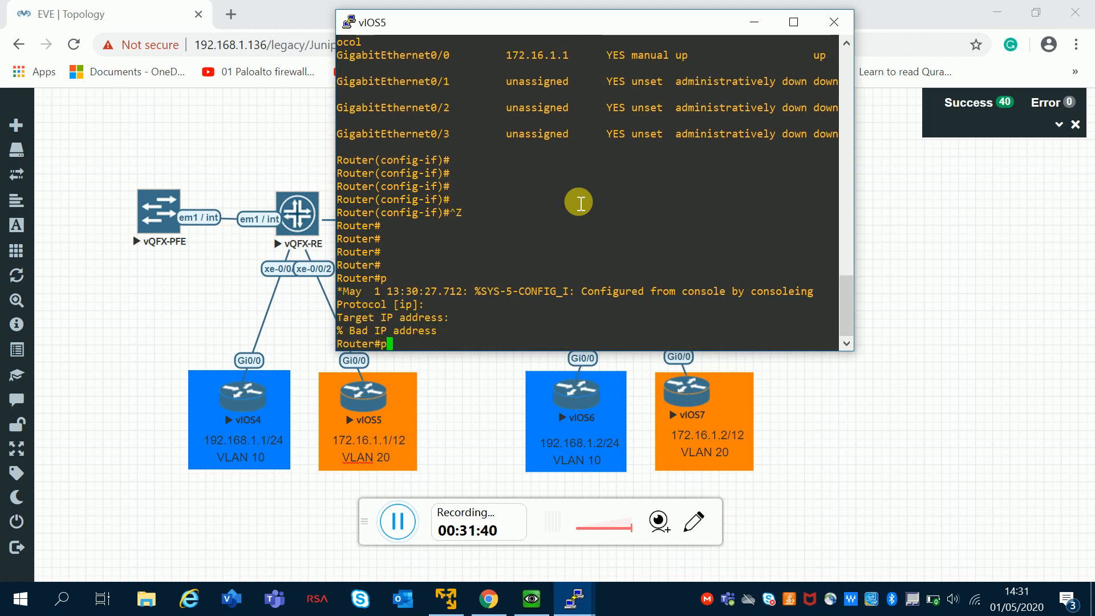
type("ing 1")
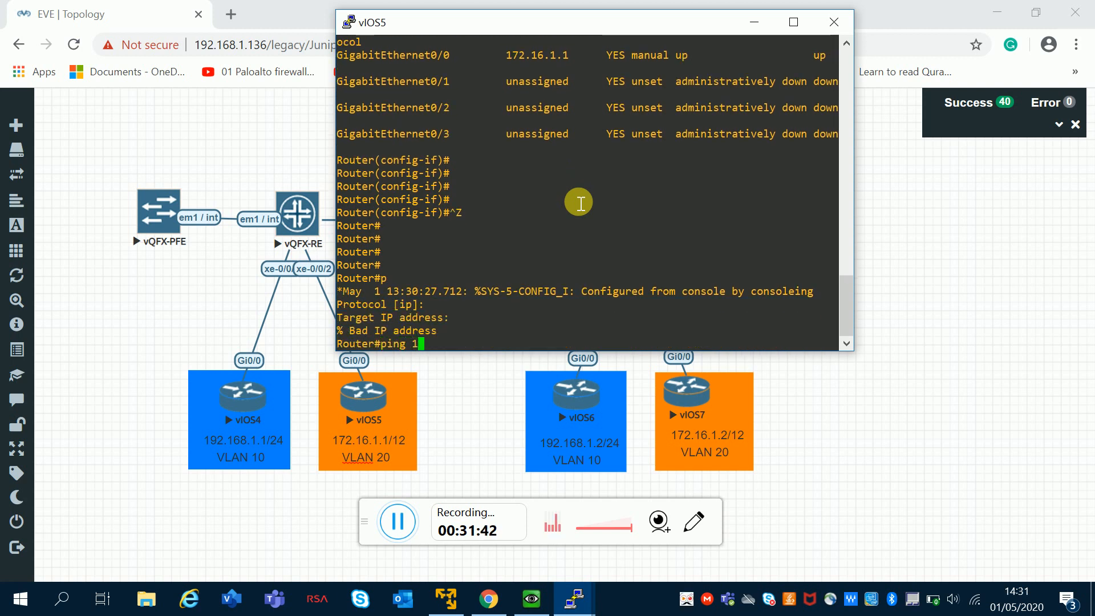
type("72.16.1.2")
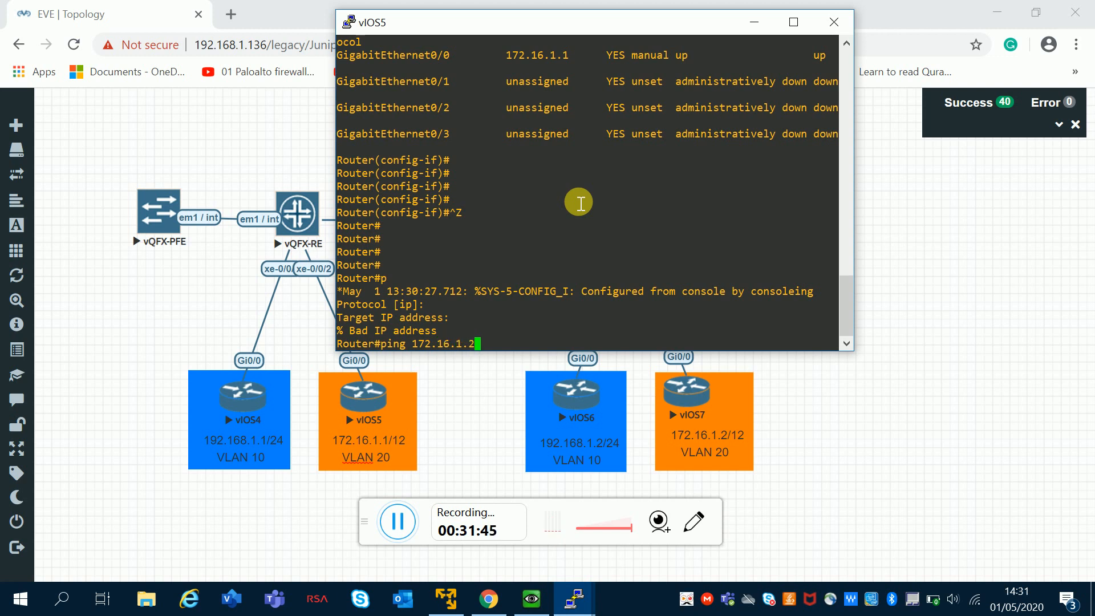
key("Return")
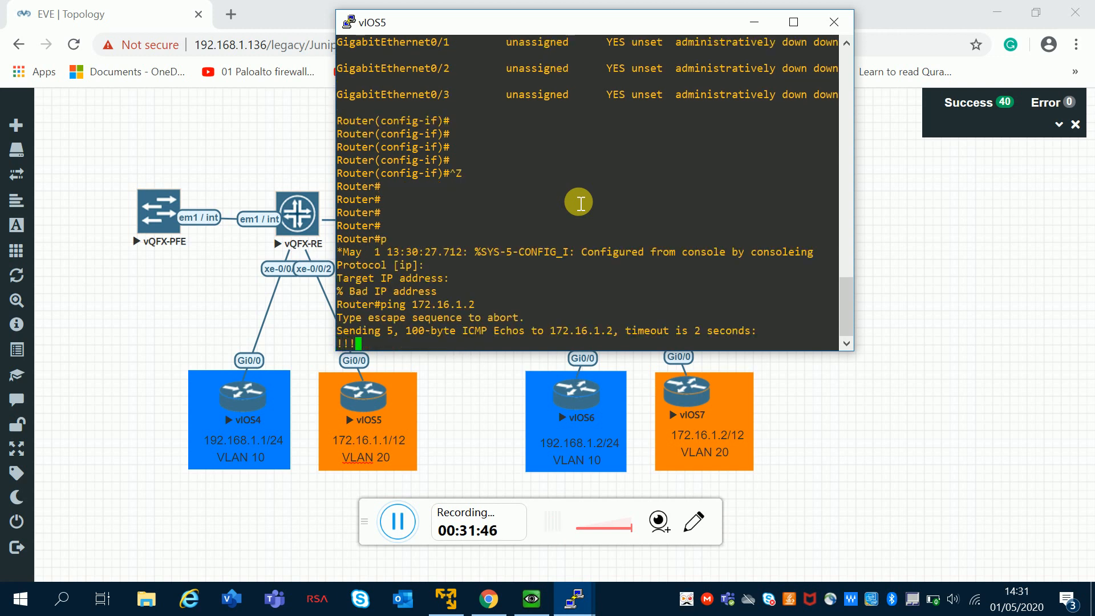
key("Return")
key("Return")
key("Return")
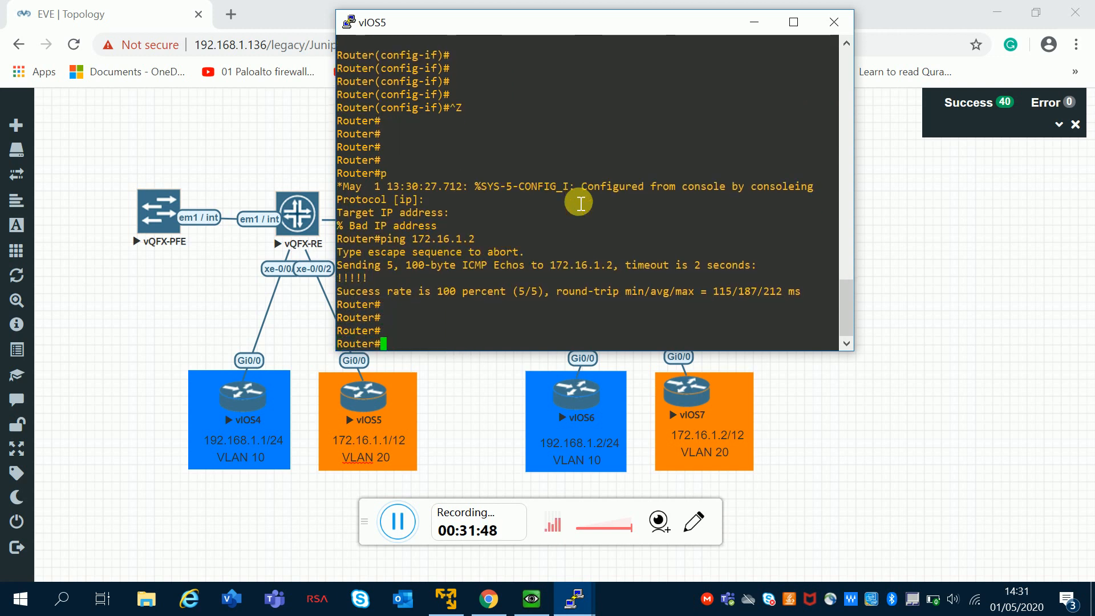
Repeat the ping to 172.16.1.2 from vIOS5 and minimize its console.
type("p")
key("Up")
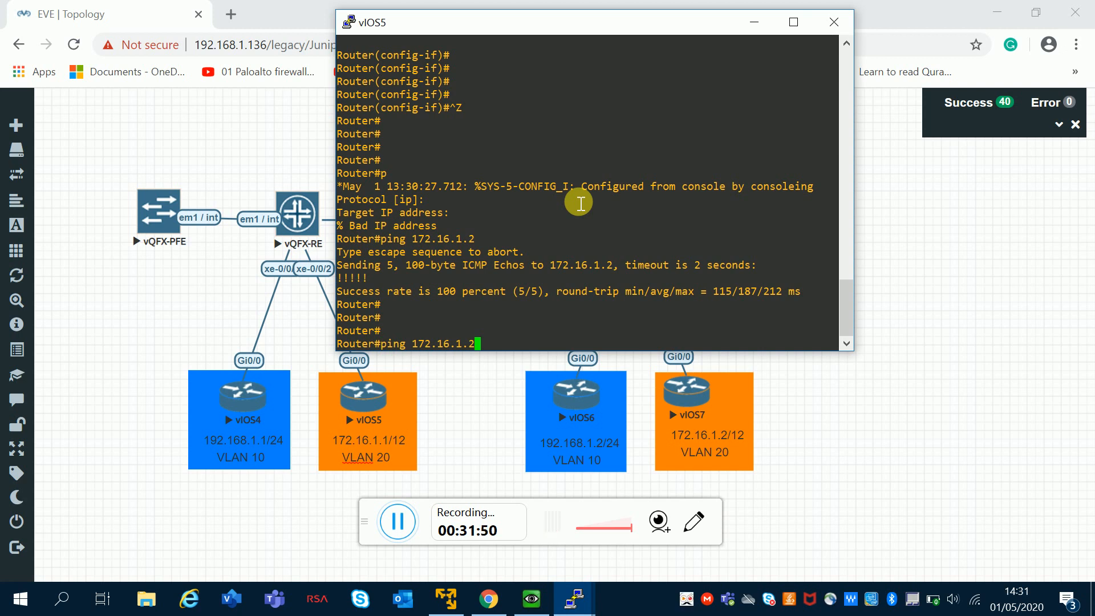
key("Return")
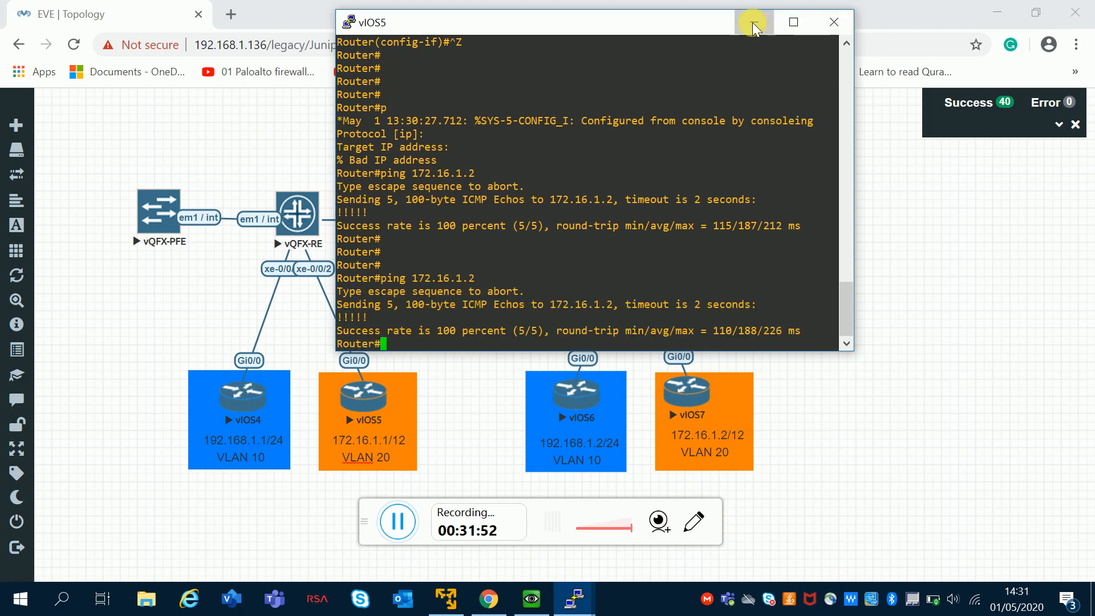
left_click(752, 22)
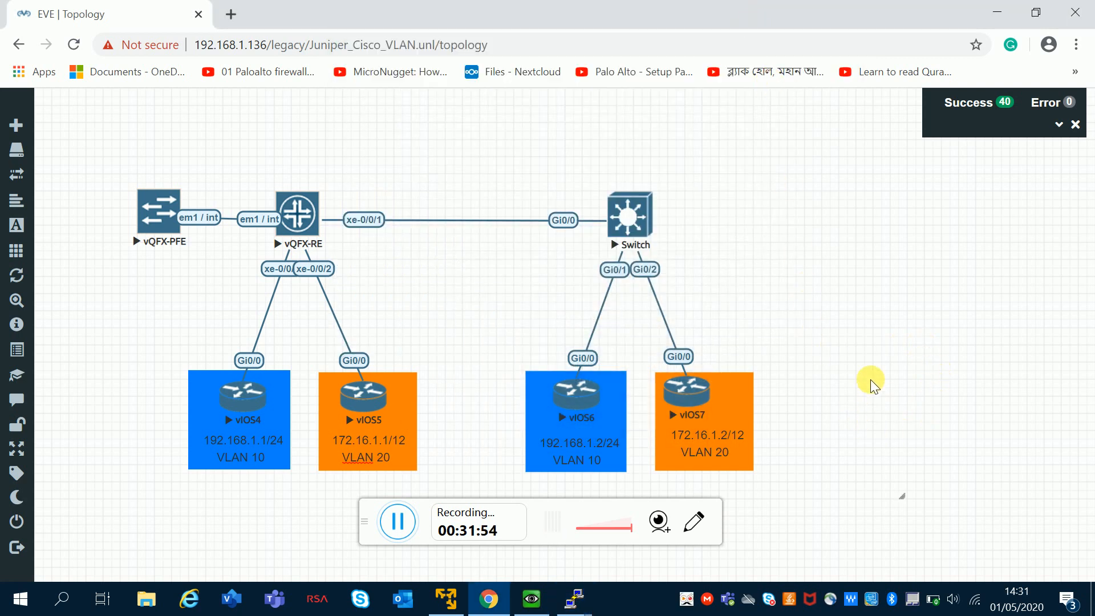